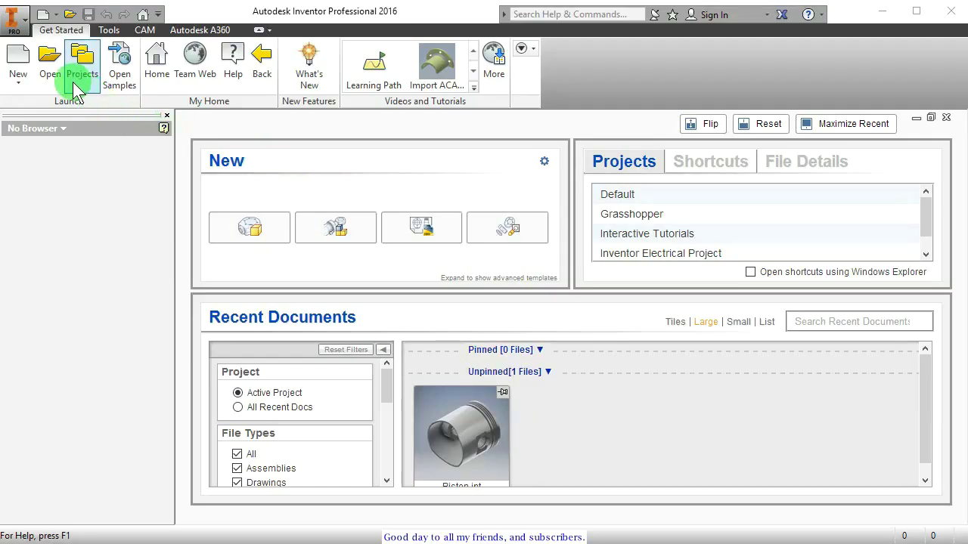
- Create a new part from Standard.ipt and start a 2D sketch on the XY plane
click(19, 62)
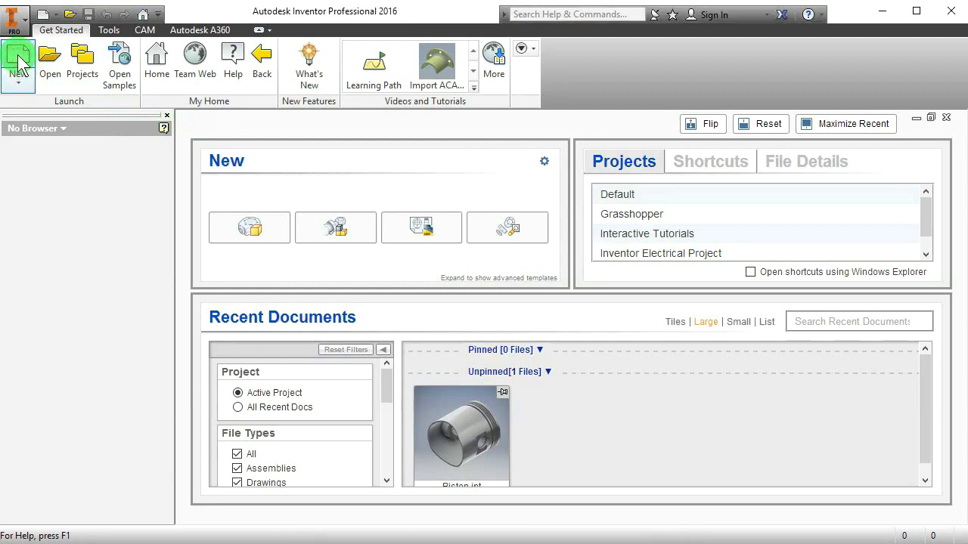
click(19, 62)
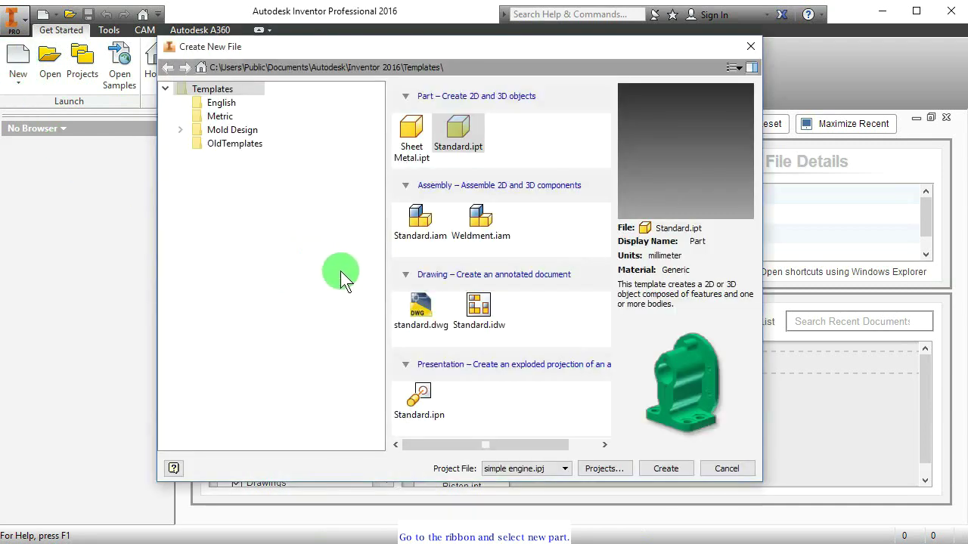
double_click(457, 129)
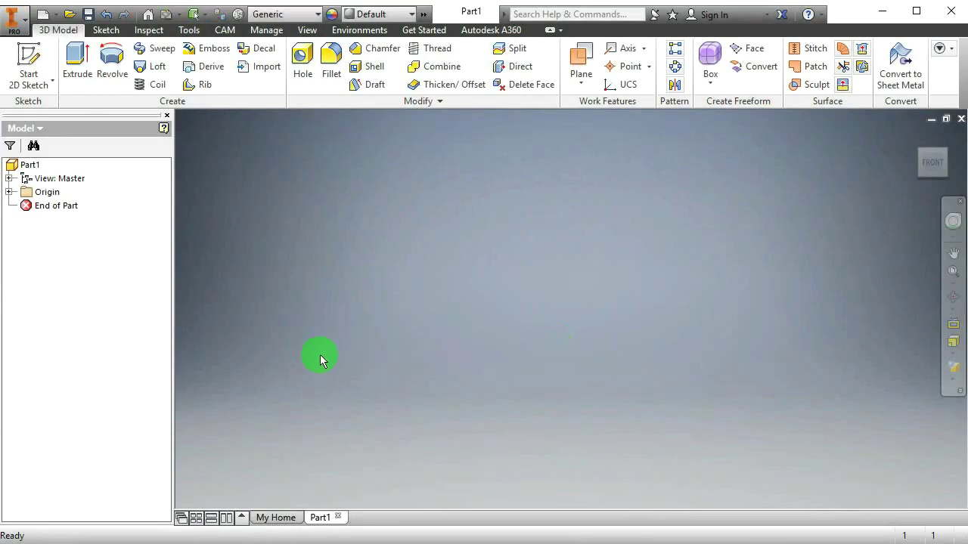
click(29, 57)
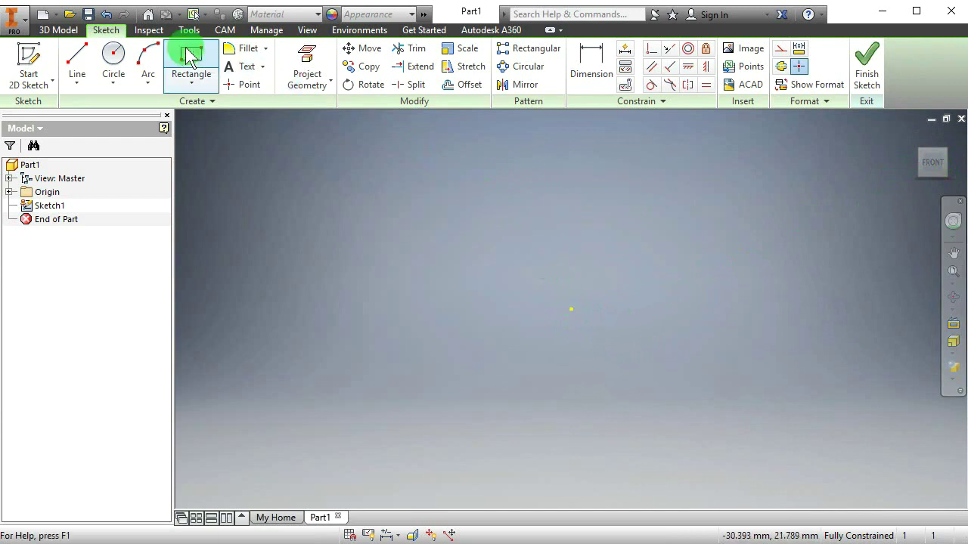
- Draw a 55 mm diameter circle centred on the sketch origin
click(112, 65)
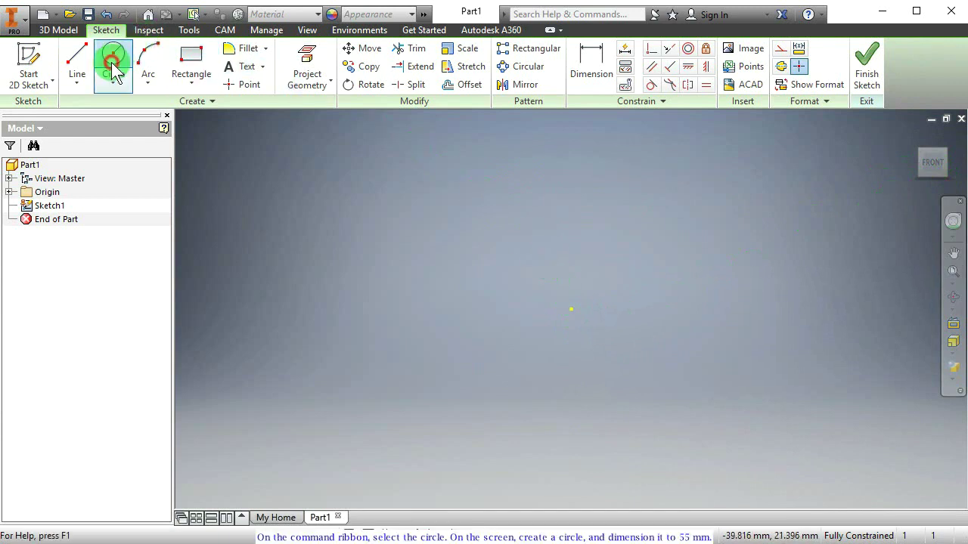
click(571, 309)
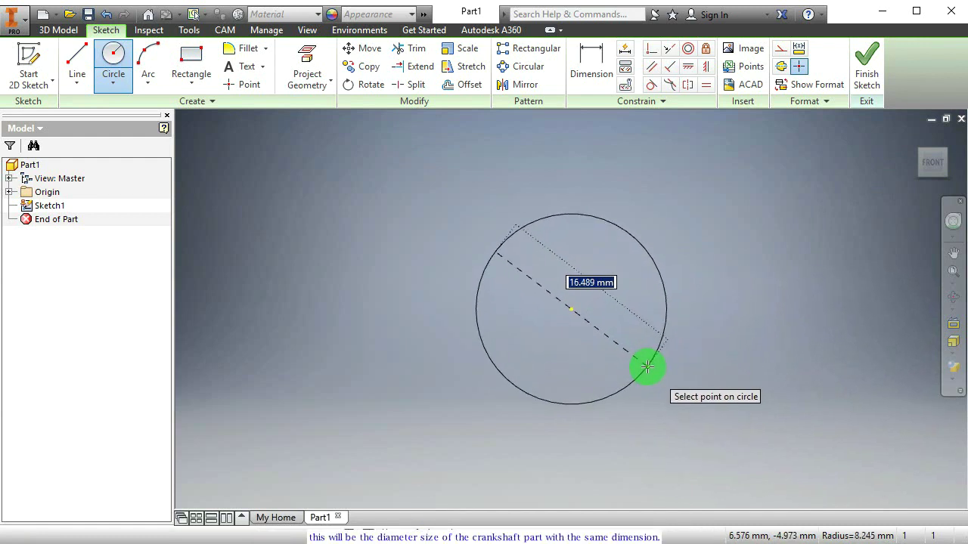
text(55)
key(Return)
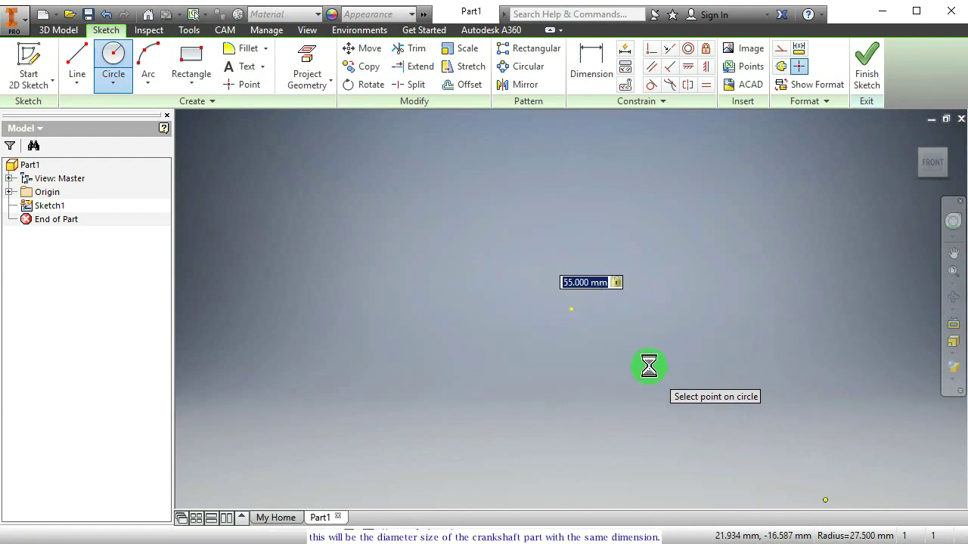
scroll(638, 367, up, 5)
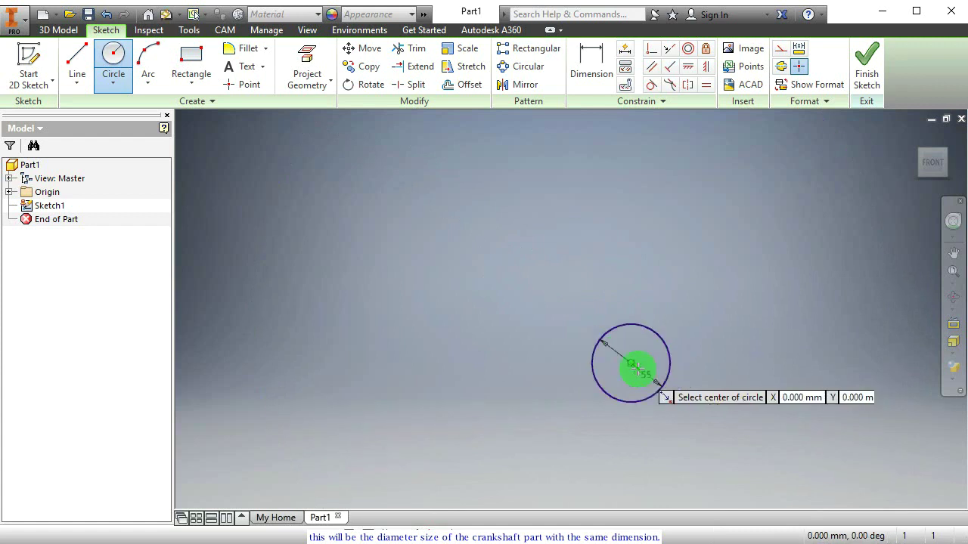
scroll(632, 314, down, 5)
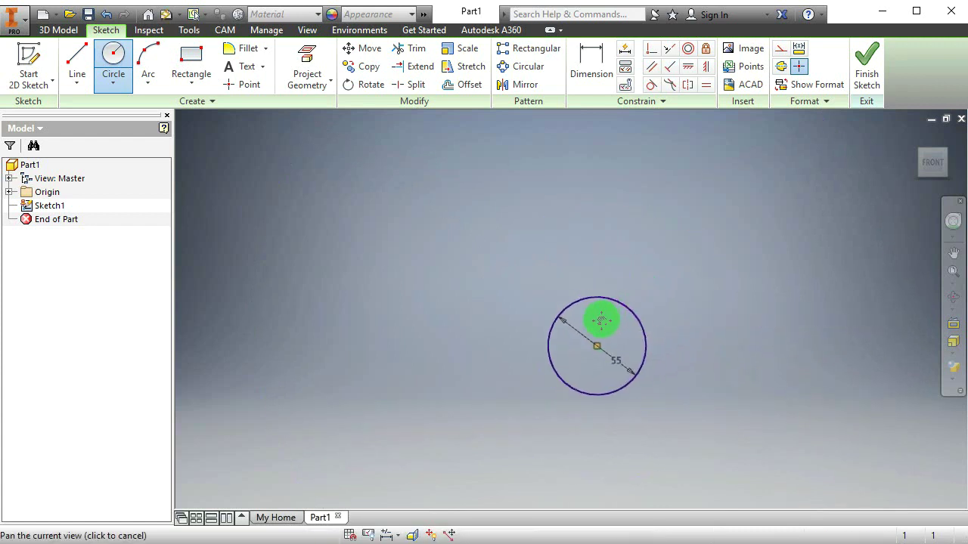
middle_drag(598, 325, 501, 388)
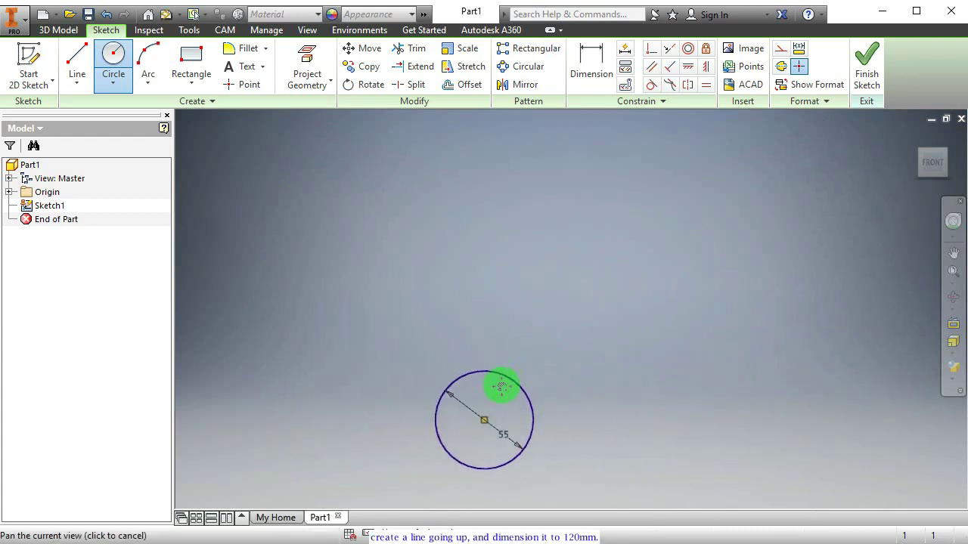
- Draw a 120 mm vertical line upward from the circle's centre
click(76, 64)
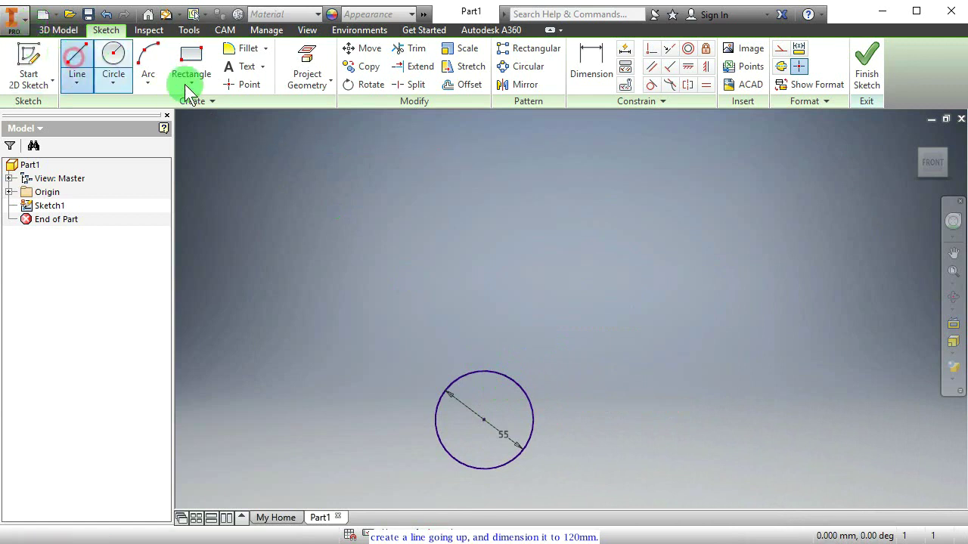
click(484, 418)
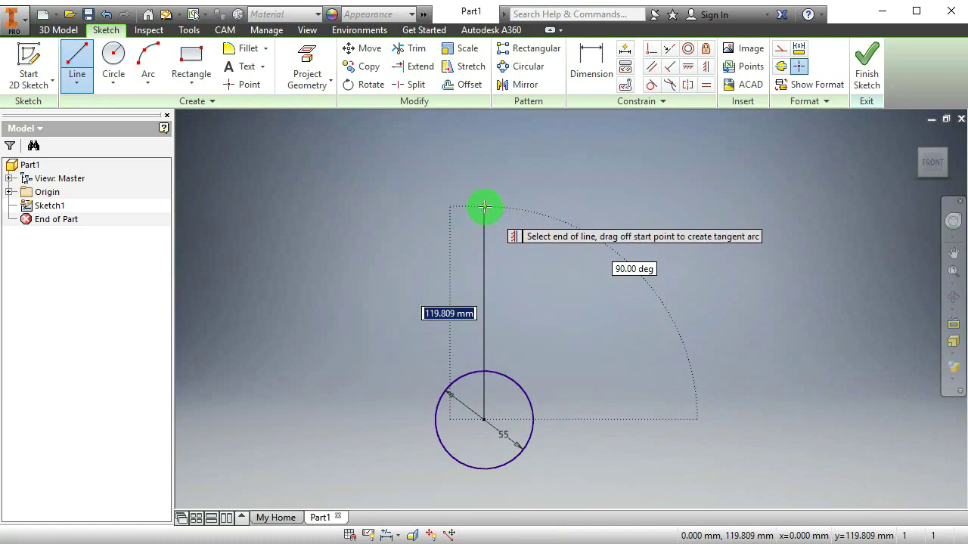
text(120)
key(Tab)
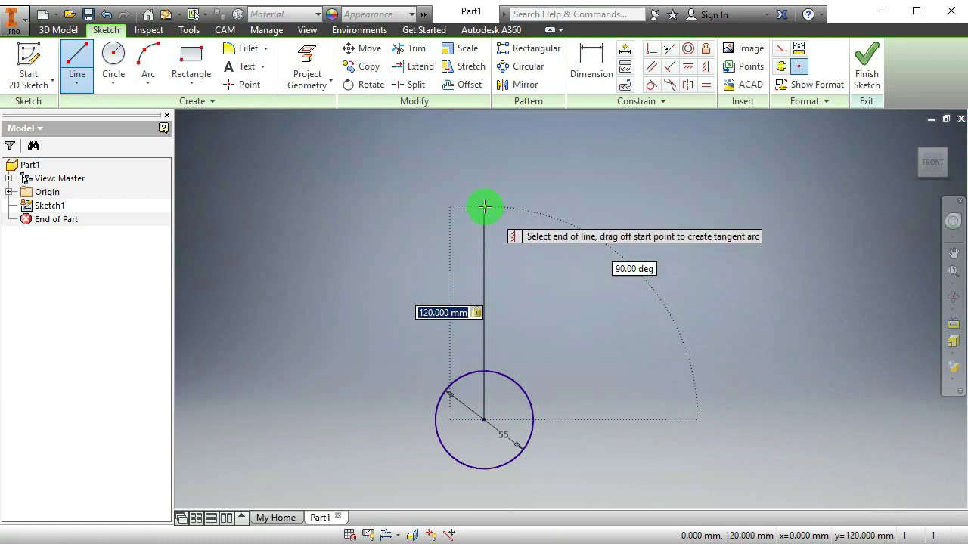
key(Return)
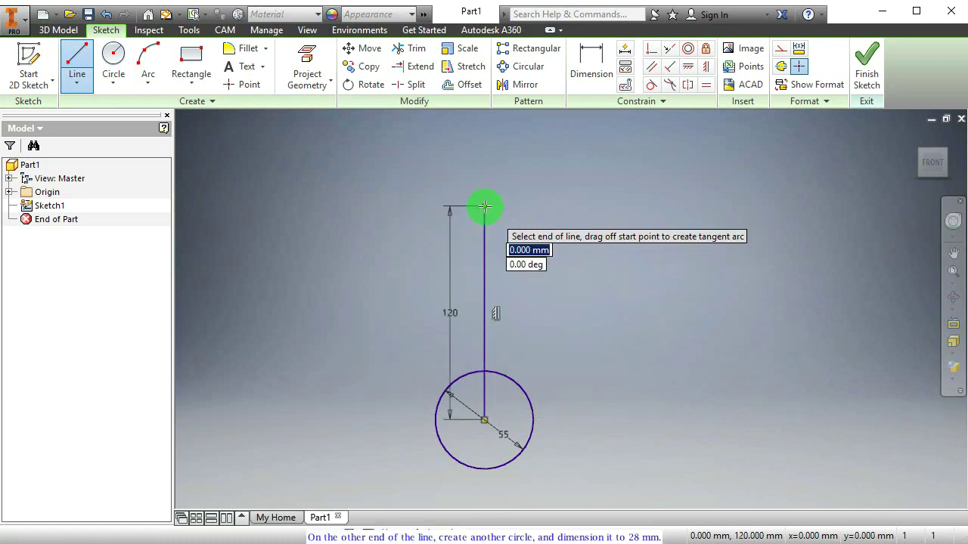
key(Escape)
- Place a 28 mm circle on the line's top endpoint, then convert the 120 mm line to construction
click(115, 60)
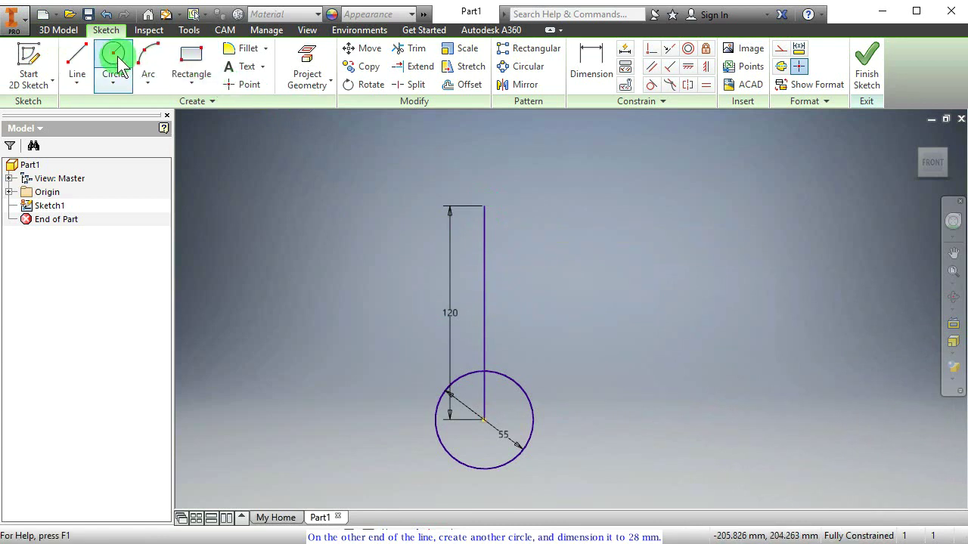
click(484, 205)
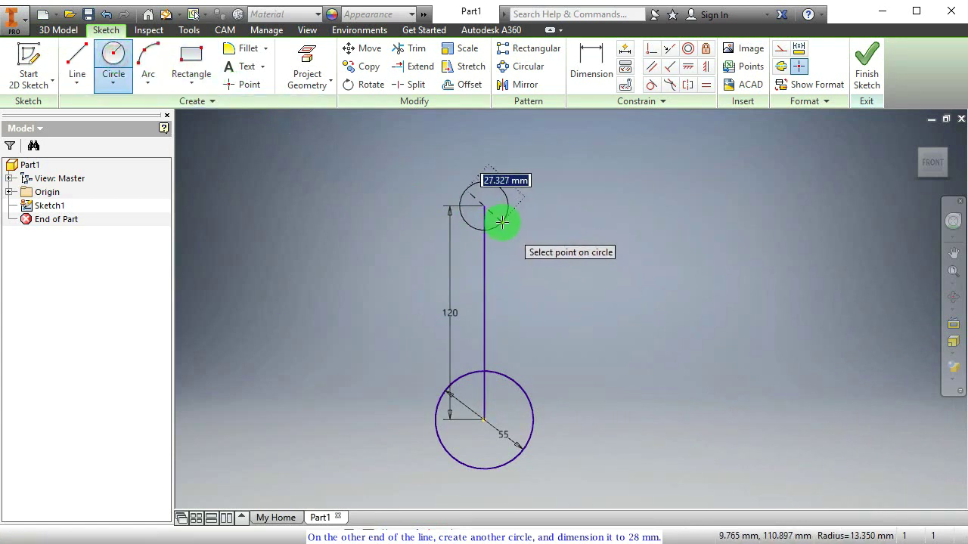
text(28)
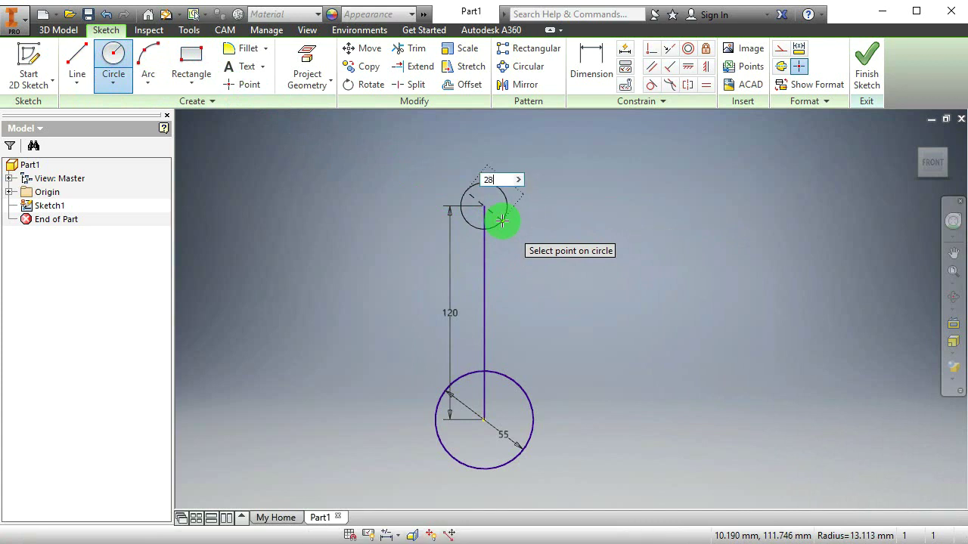
key(Return)
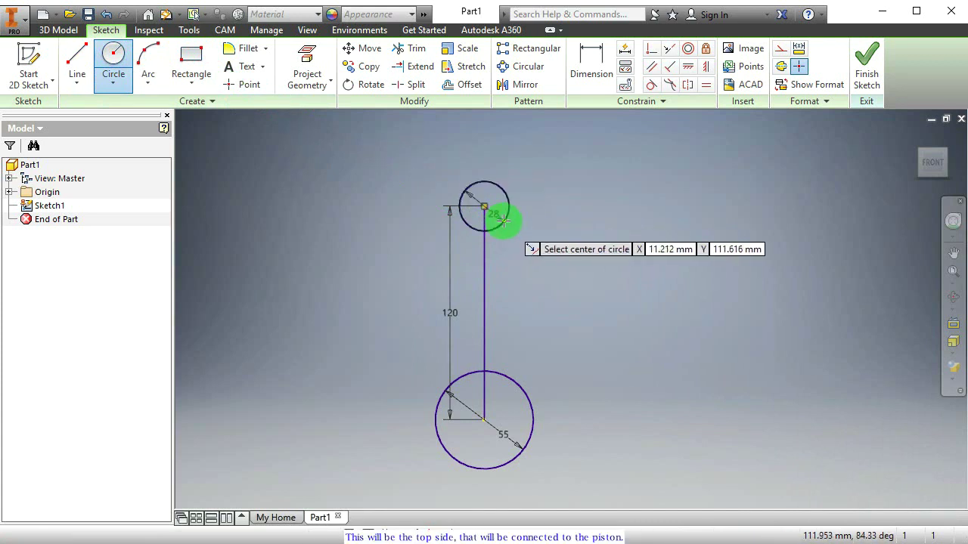
key(Escape)
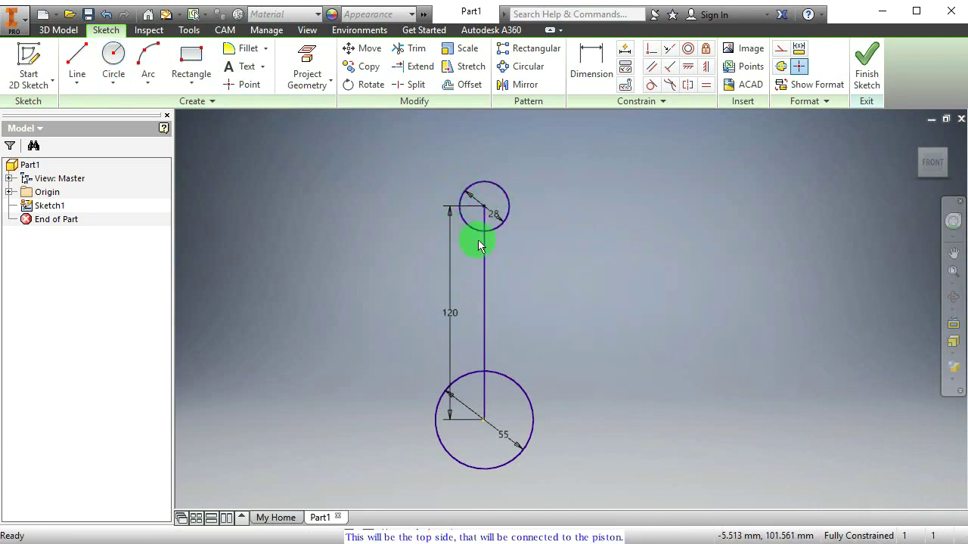
click(484, 276)
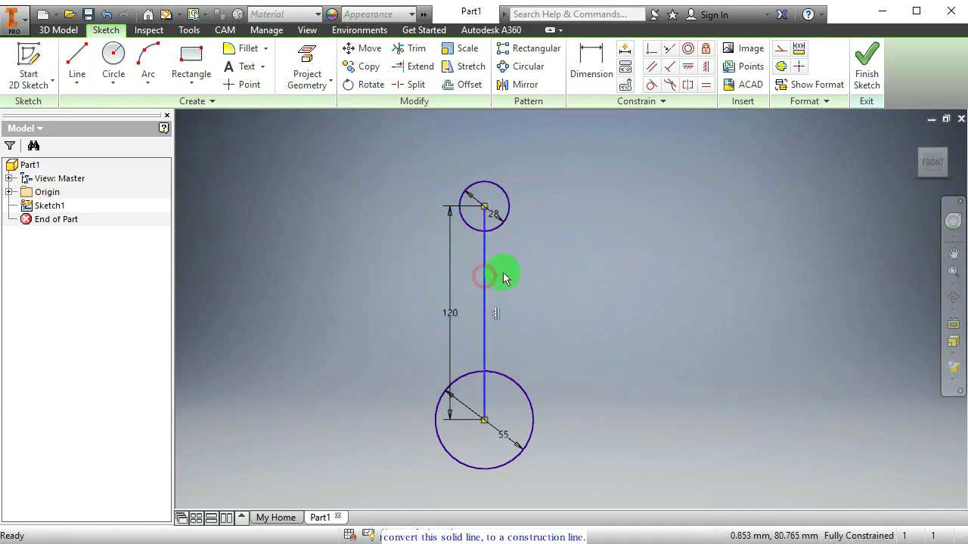
click(784, 51)
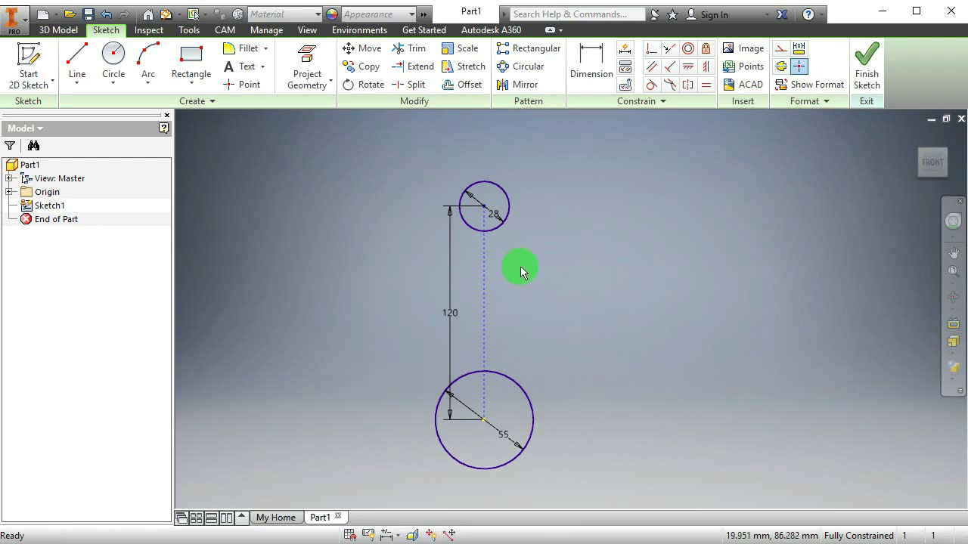
- Draw two tapered side lines from the top circle down to the bottom circle
click(77, 62)
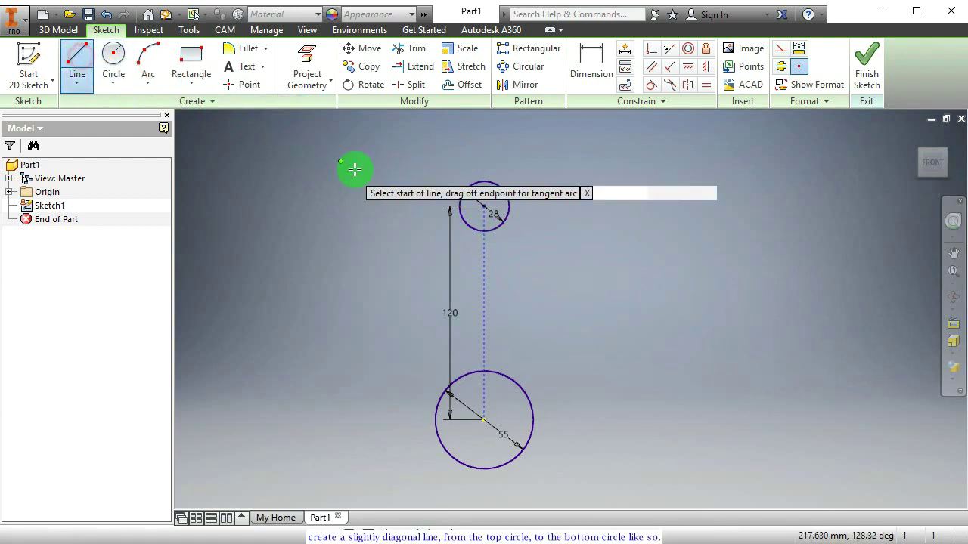
click(468, 225)
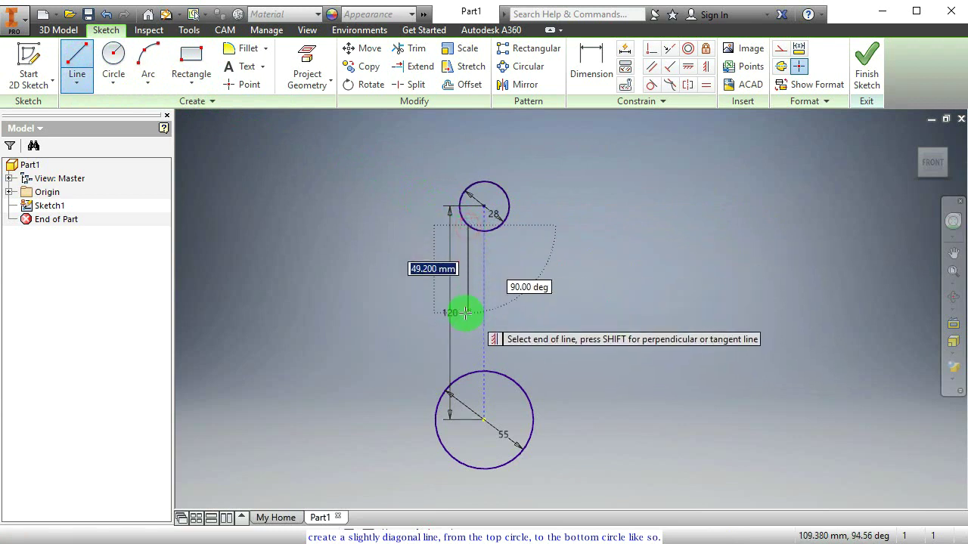
click(454, 381)
key(Escape)
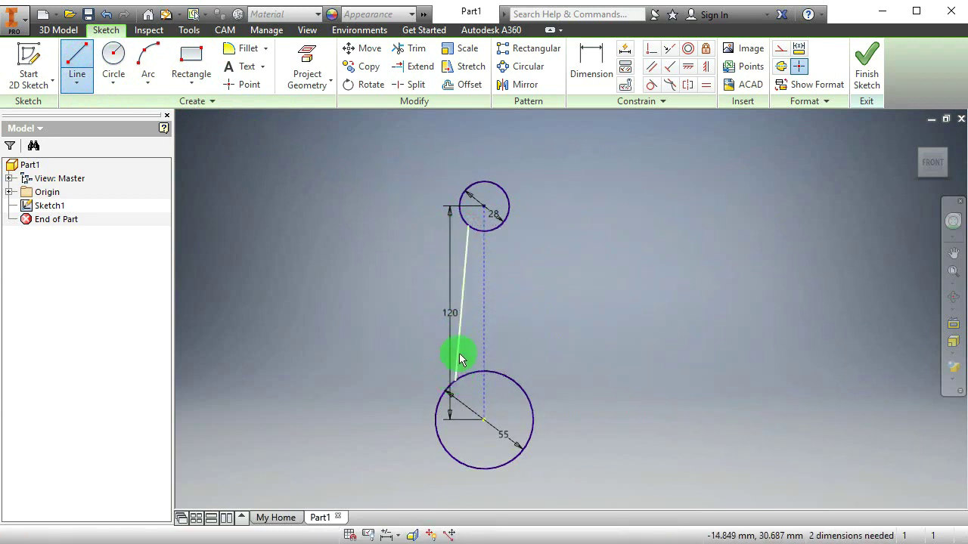
click(77, 58)
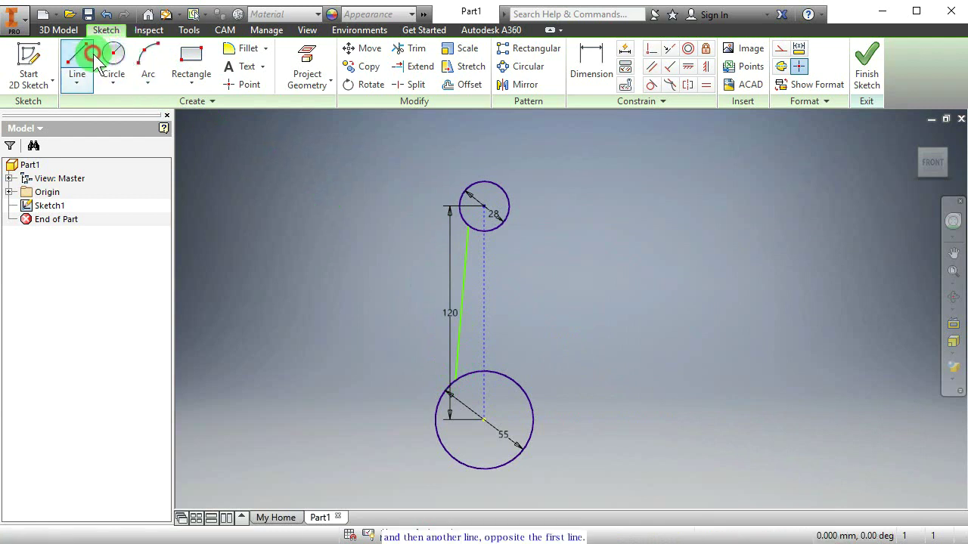
click(499, 226)
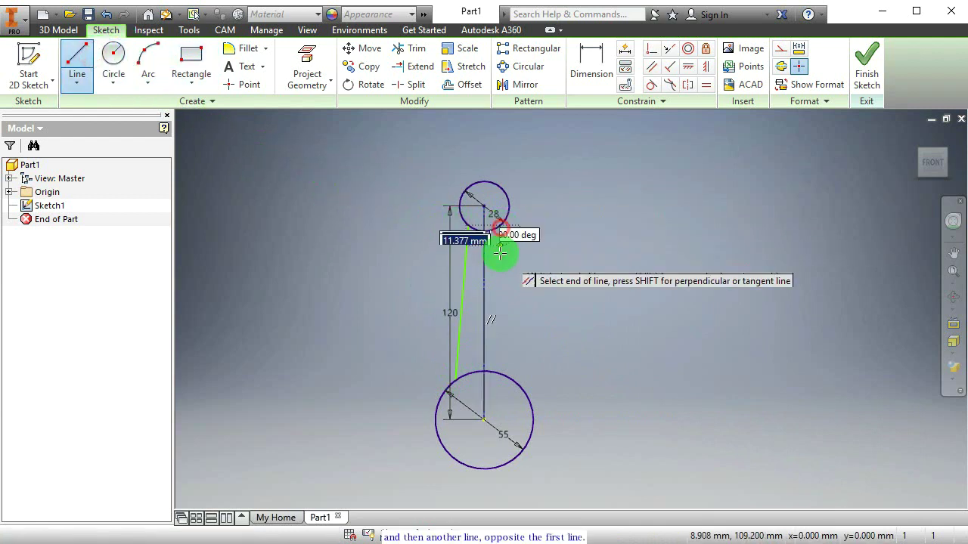
click(514, 382)
key(Escape)
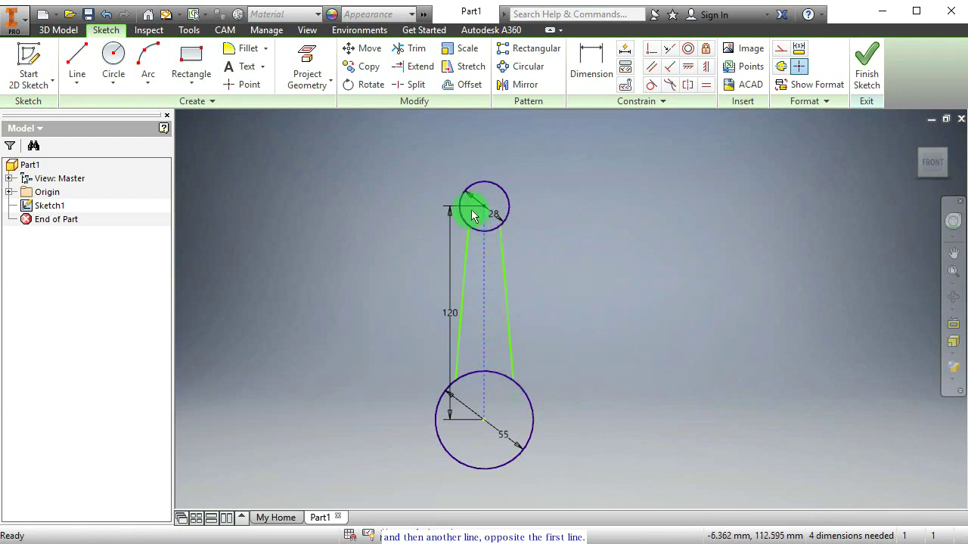
scroll(480, 217, up, 5)
scroll(483, 218, down, 3)
mouse_move(583, 237)
middle_down()
mouse_move(525, 220)
mouse_move(525, 170)
middle_up()
- Join the side lines' top ends with a horizontal construction line and raise it on the circle
click(76, 65)
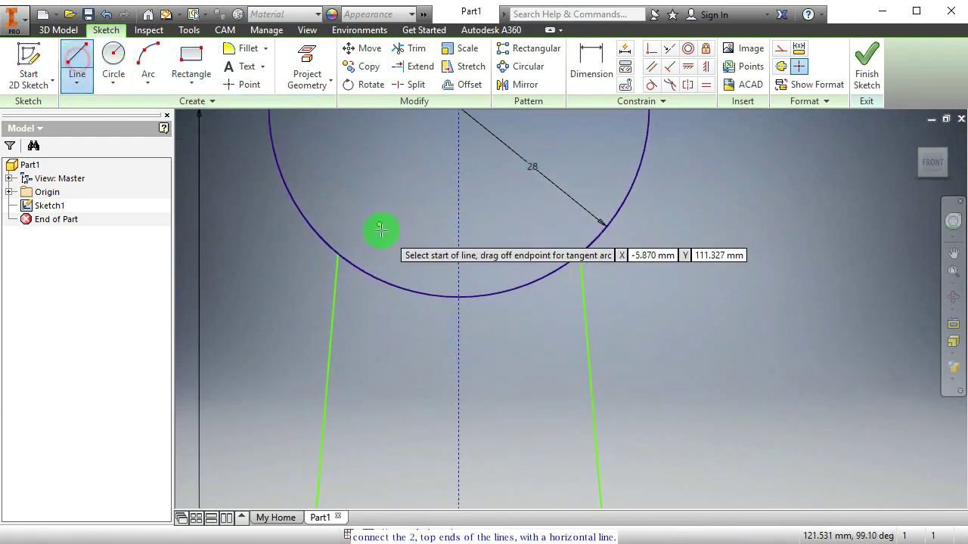
click(338, 253)
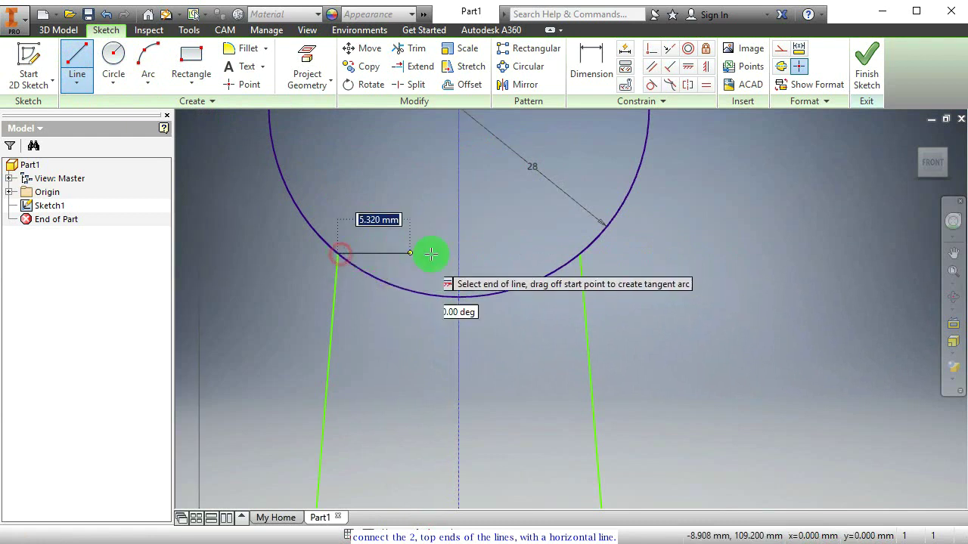
click(577, 252)
key(Escape)
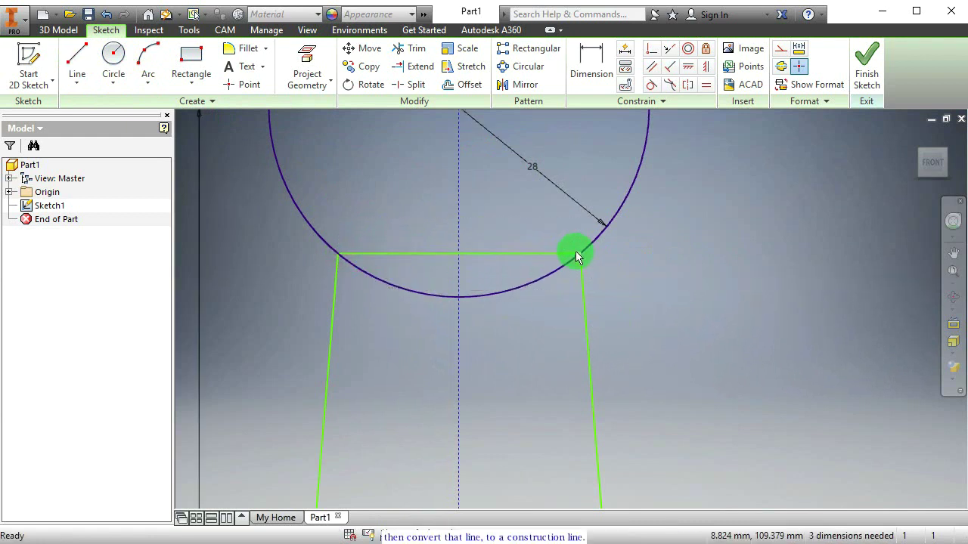
click(525, 255)
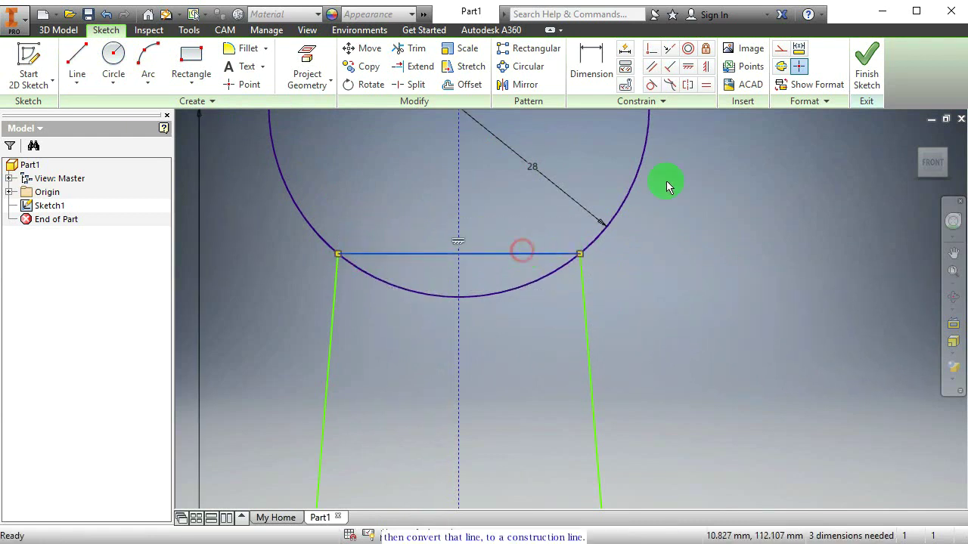
click(780, 48)
mouse_move(624, 279)
middle_down()
mouse_move(737, 387)
mouse_move(682, 394)
middle_up()
drag(615, 371, 611, 311)
- Draw a horizontal construction line joining the side lines' lower ends at the 55 mm circle
scroll(671, 326, down, 5)
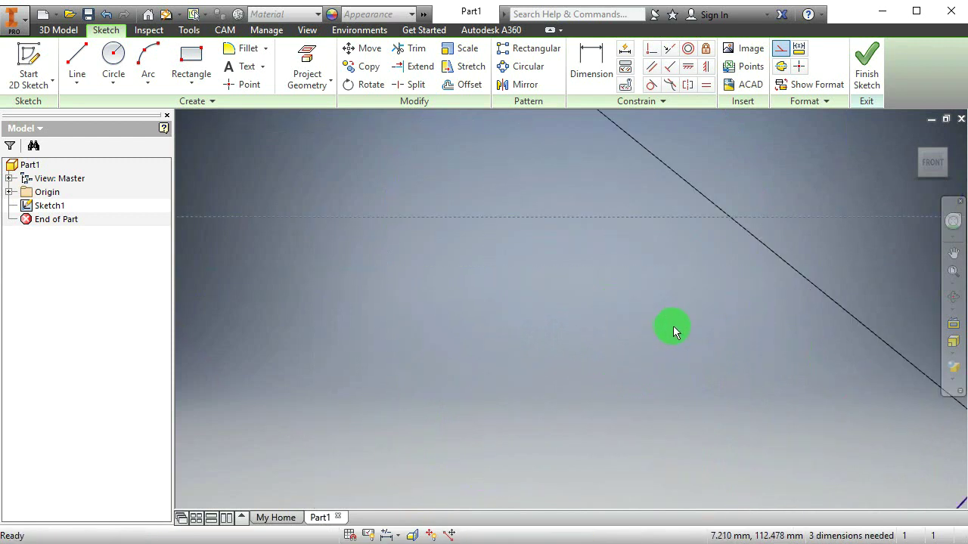
mouse_move(646, 240)
middle_down()
mouse_move(738, 439)
mouse_move(754, 441)
mouse_move(735, 410)
middle_up()
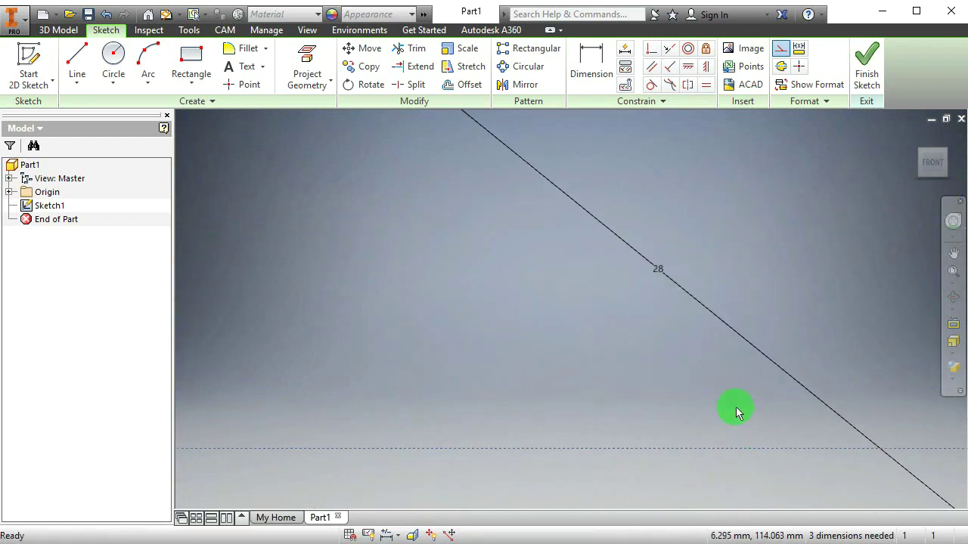
scroll(706, 347, up, 4)
middle_drag(686, 378, 522, 491)
scroll(522, 492, down, 3)
scroll(496, 335, down, 4)
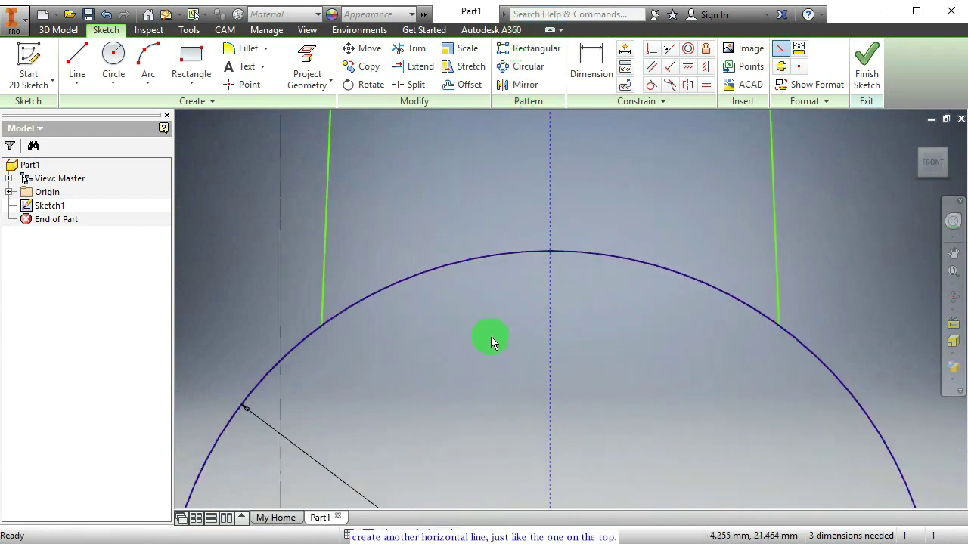
click(77, 66)
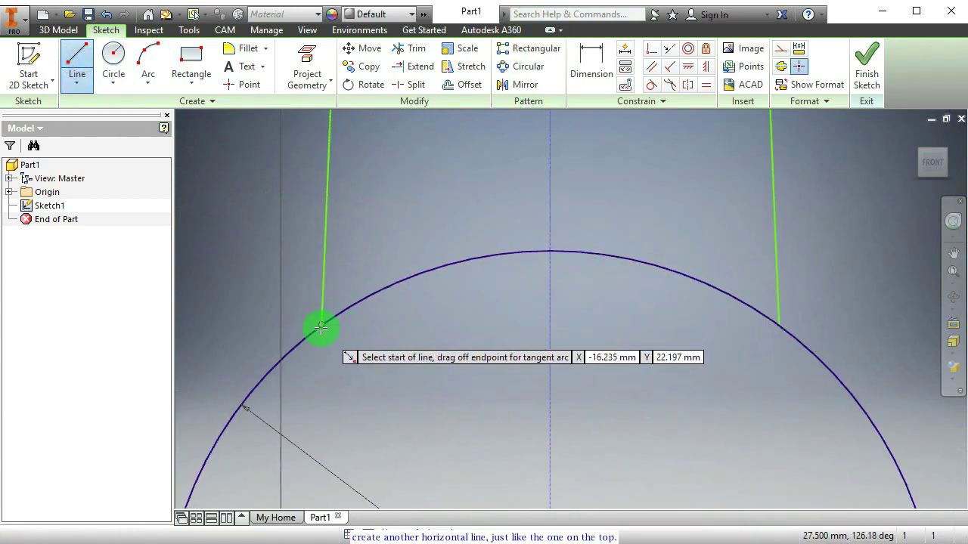
click(321, 327)
double_click(779, 325)
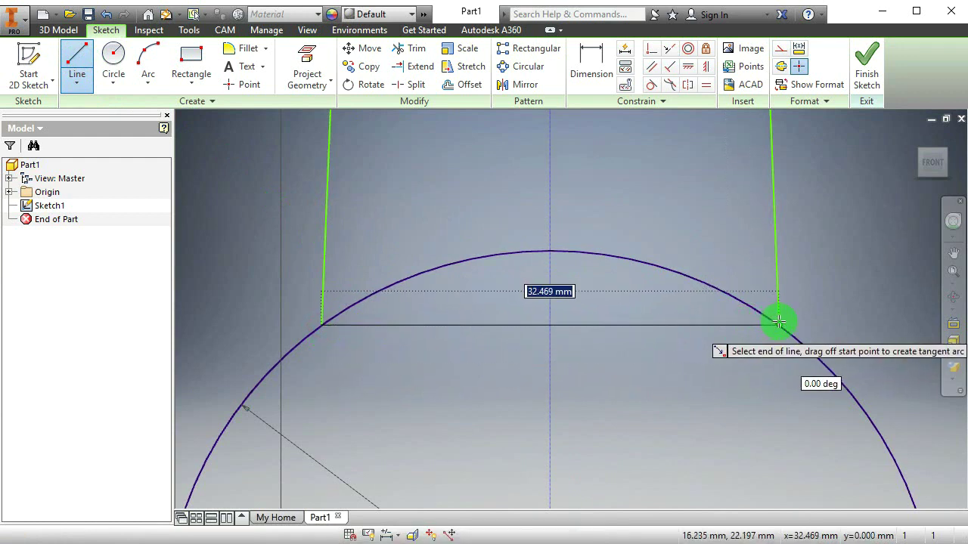
key(Escape)
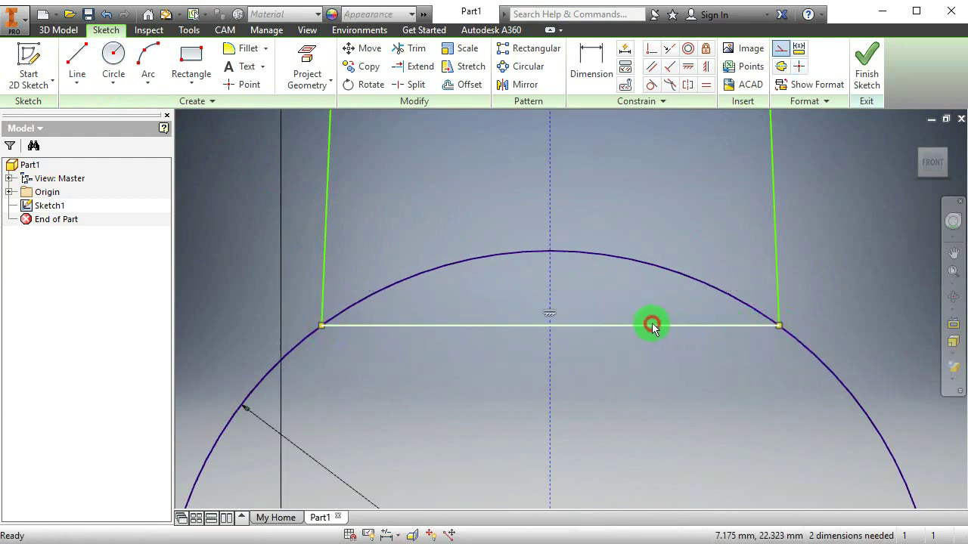
click(648, 325)
click(781, 47)
- Drag the lower construction line down along the 55 mm circle
scroll(678, 246, up, 3)
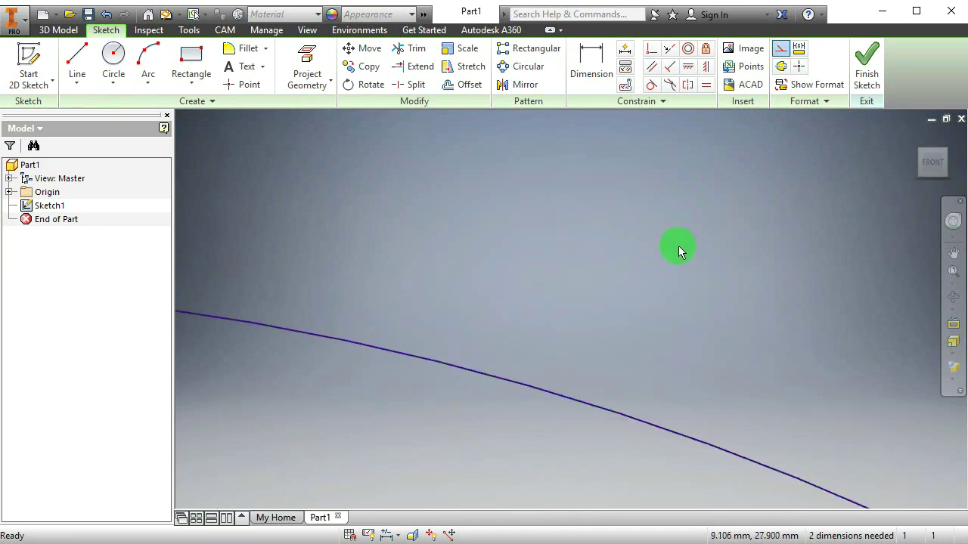
scroll(682, 254, down, 4)
scroll(682, 254, down, 3)
mouse_move(620, 291)
middle_down()
mouse_move(577, 298)
mouse_move(588, 268)
middle_up()
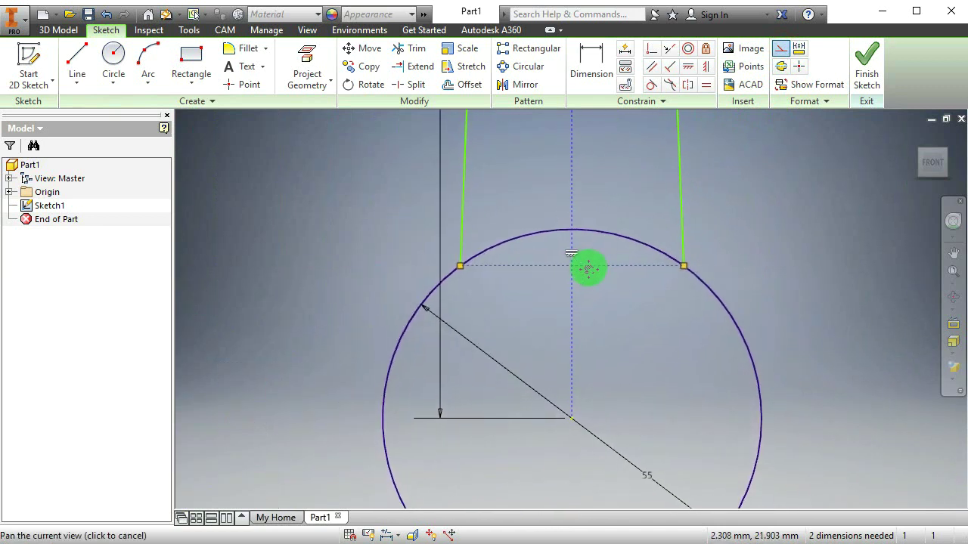
key(Escape)
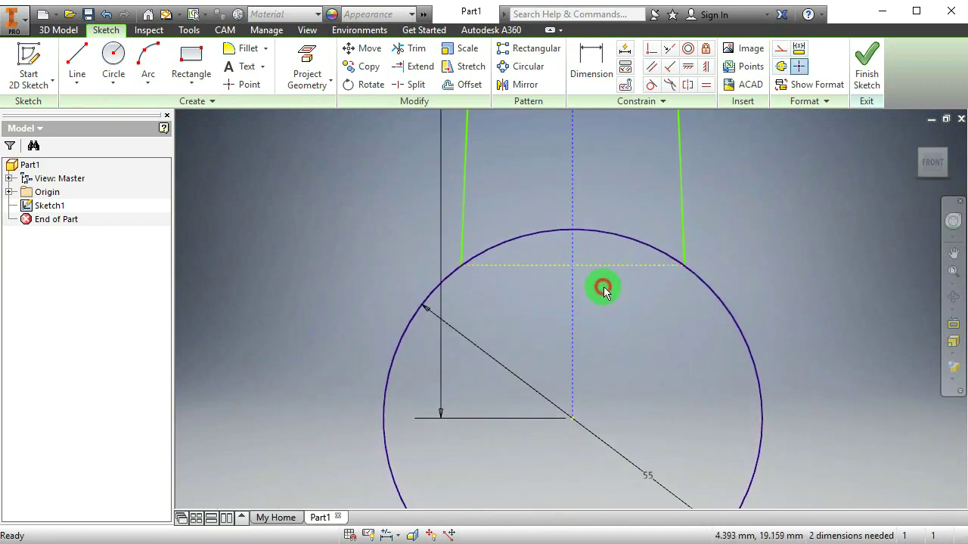
drag(685, 270, 716, 312)
mouse_move(716, 310)
mouse_down()
mouse_move(713, 299)
mouse_move(729, 325)
mouse_up()
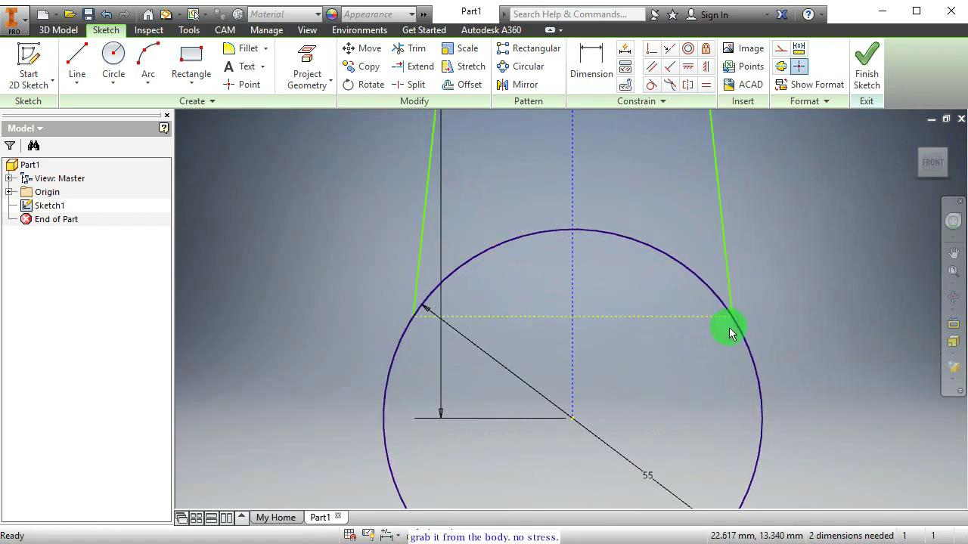
mouse_move(638, 321)
mouse_down()
mouse_move(643, 378)
mouse_move(649, 339)
mouse_move(653, 352)
mouse_up()
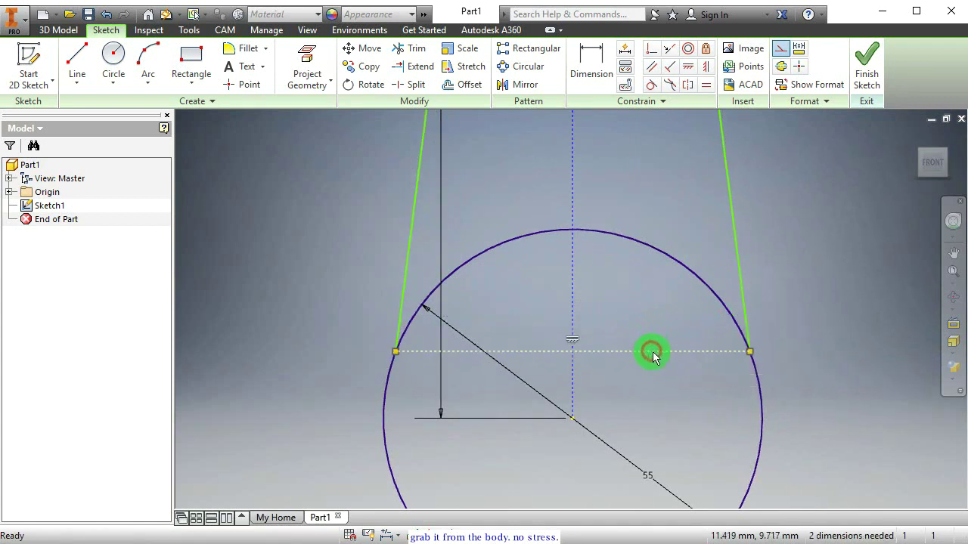
middle_drag(848, 292, 769, 373)
scroll(675, 343, down, 3)
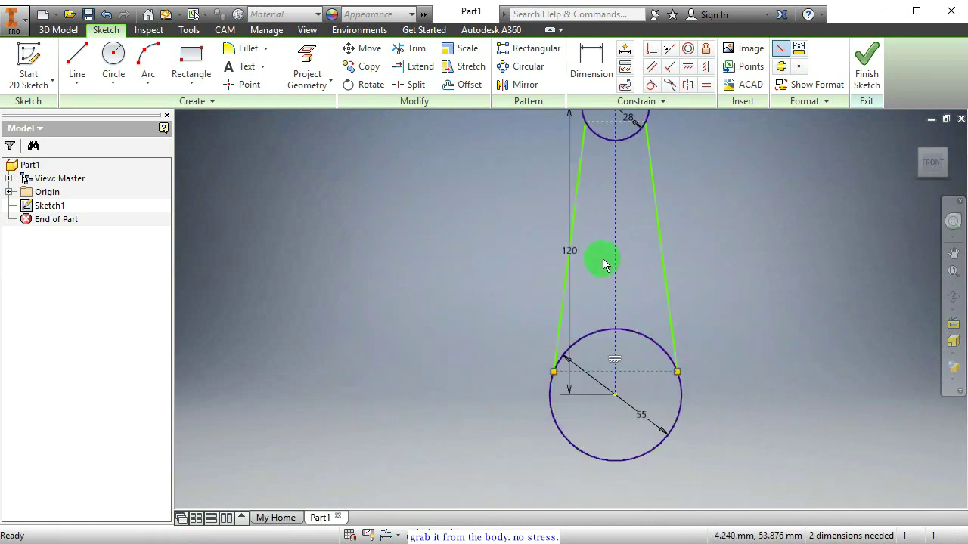
middle_drag(600, 260, 544, 321)
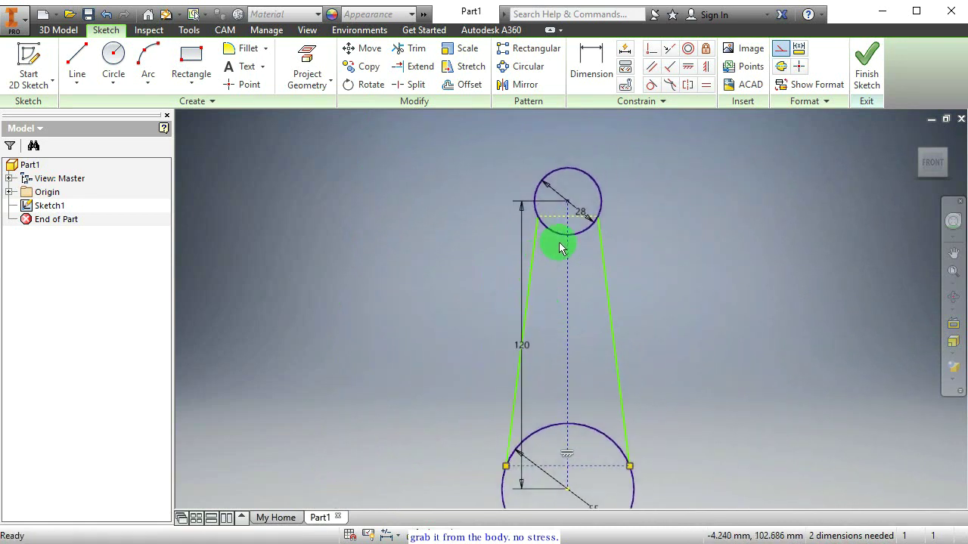
scroll(561, 248, up, 2)
middle_drag(615, 280, 608, 354)
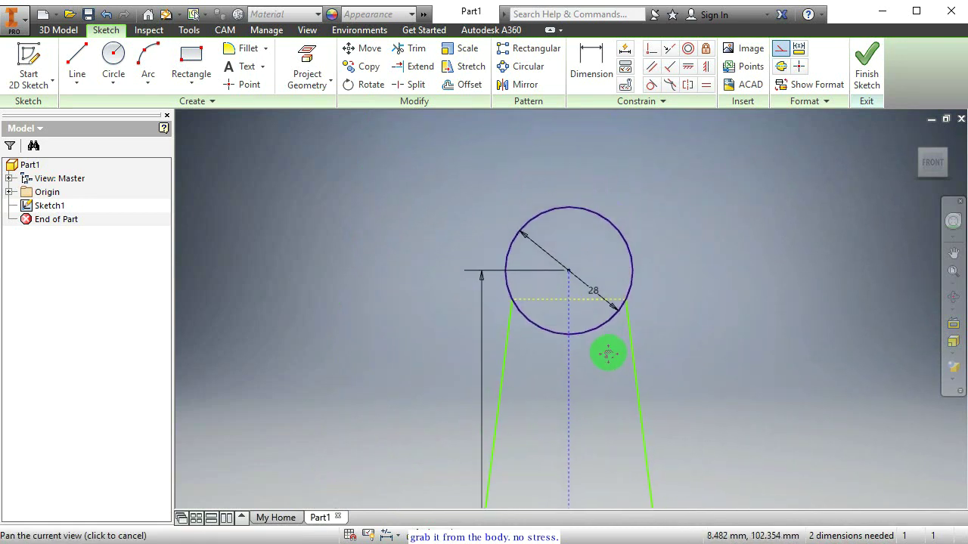
- Draw a circle concentric with the 28 mm circle and dimension it to 40 mm diameter
click(121, 66)
click(567, 270)
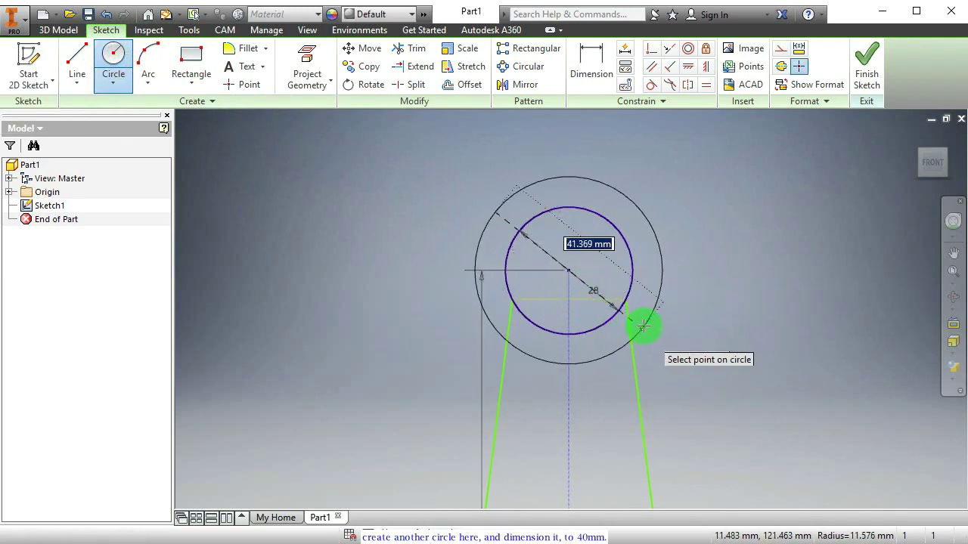
click(648, 286)
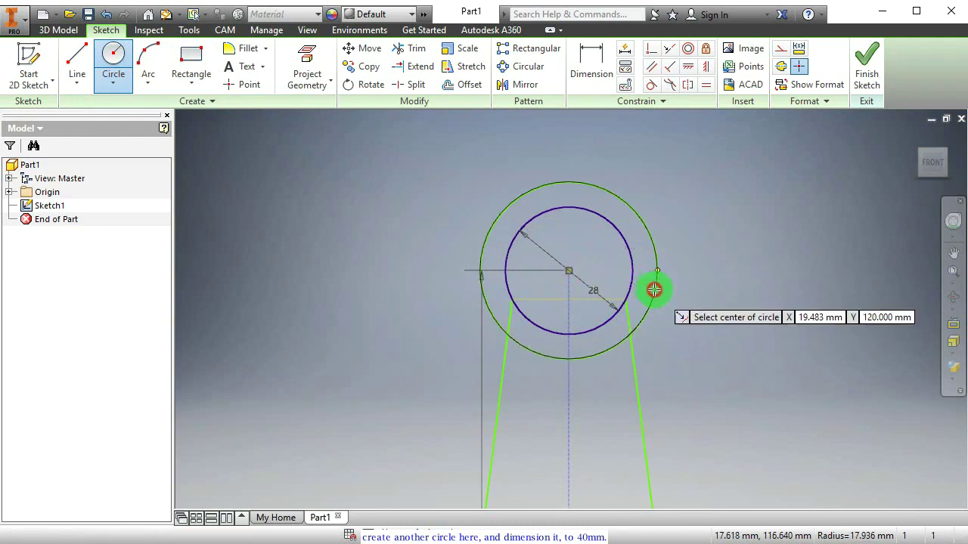
click(609, 68)
click(590, 190)
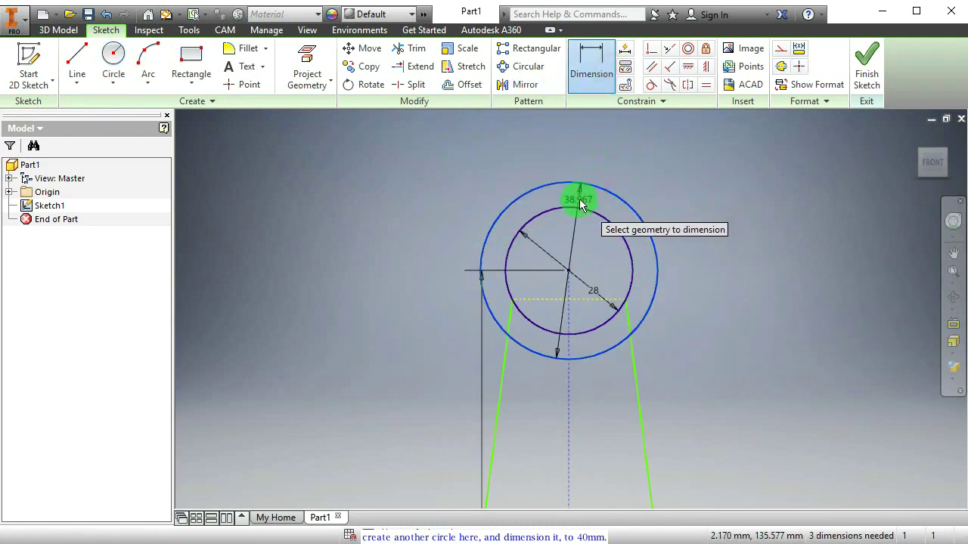
click(568, 241)
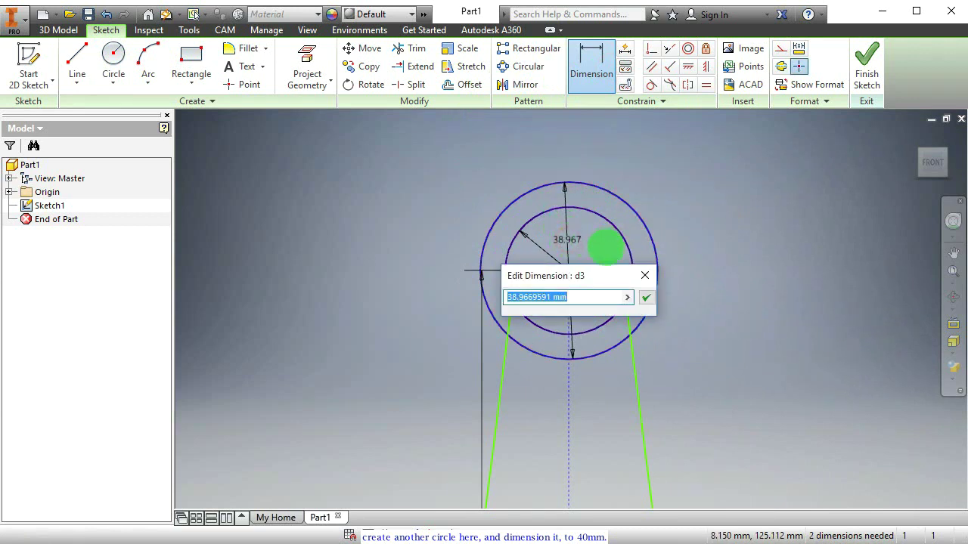
text(40)
key(Return)
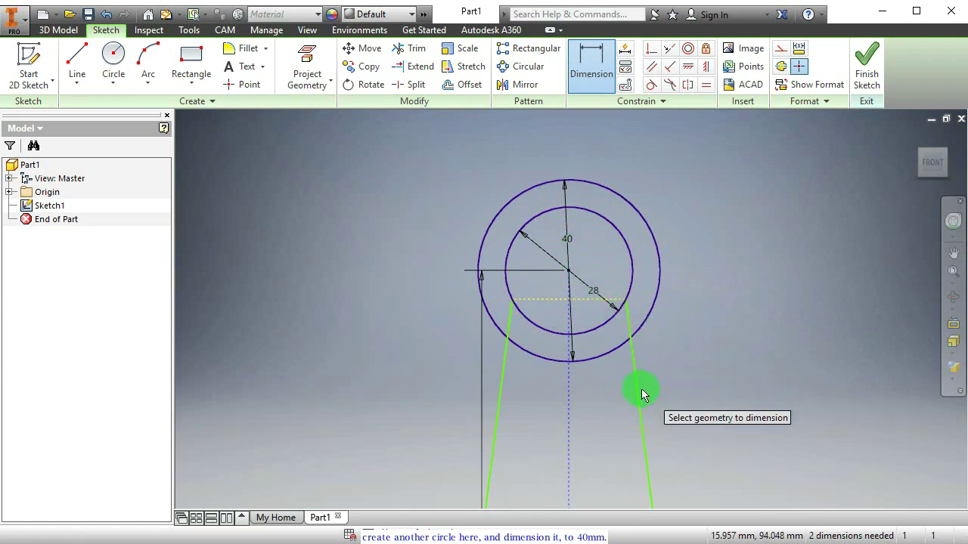
middle_drag(637, 385, 633, 309)
scroll(634, 316, down, 4)
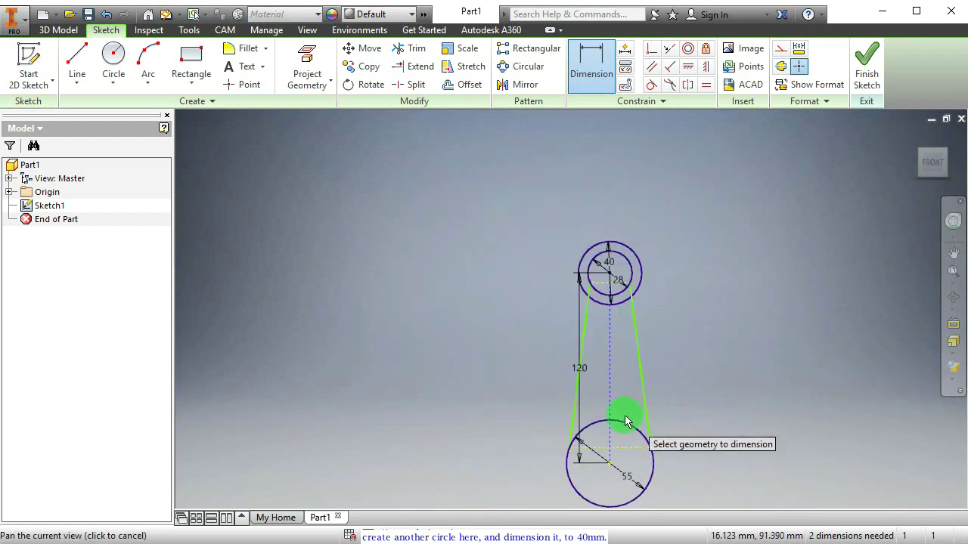
- Draw a circle concentric with and larger than the 55 mm bottom circle
middle_drag(627, 416, 529, 281)
scroll(520, 315, up, 5)
middle_drag(521, 317, 498, 274)
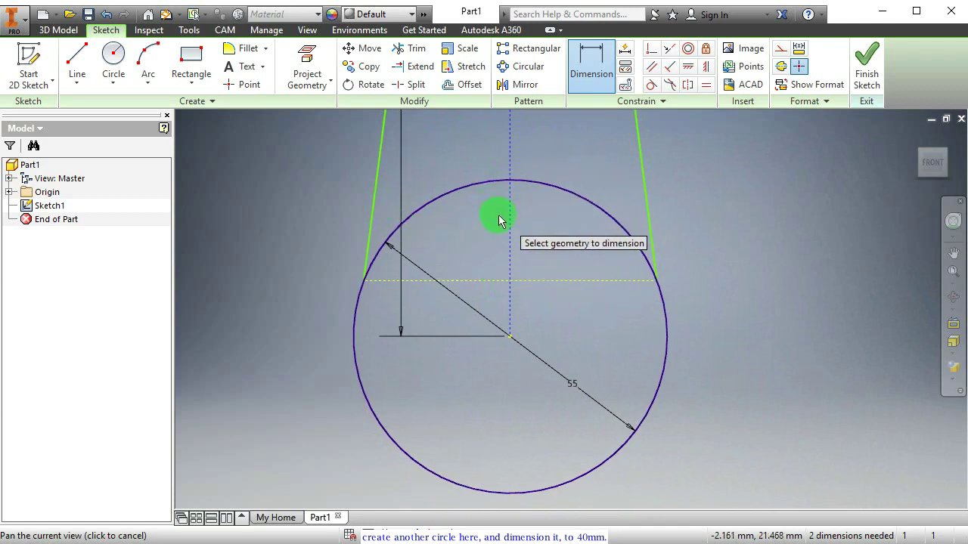
click(115, 64)
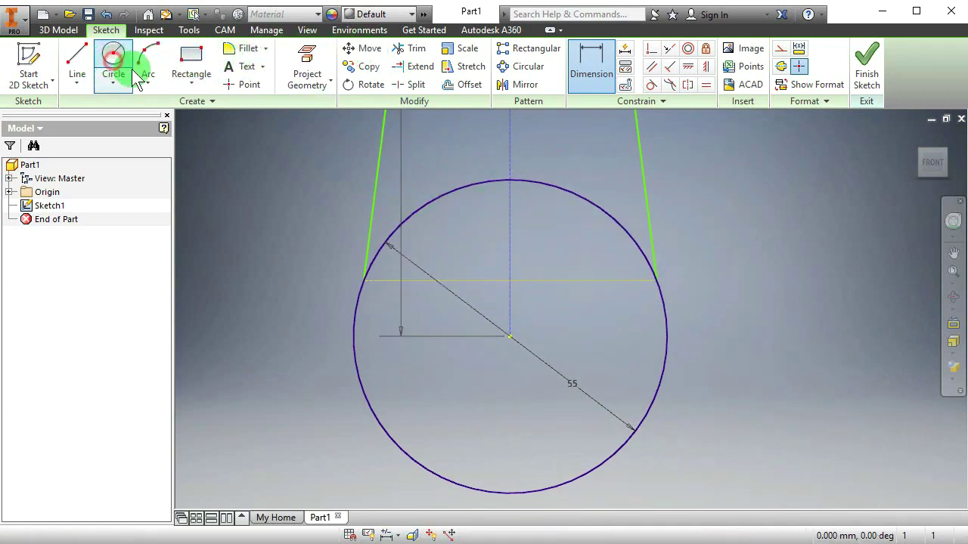
click(510, 336)
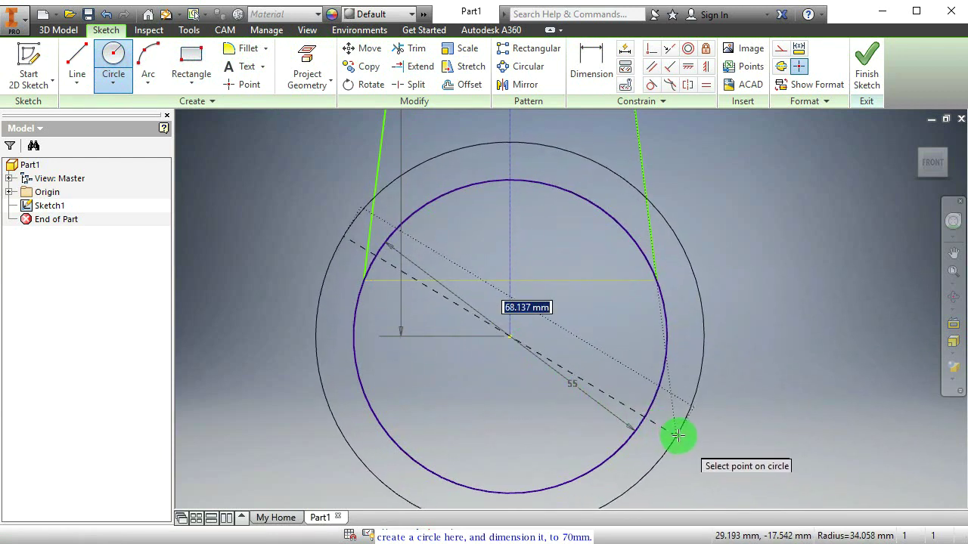
click(681, 436)
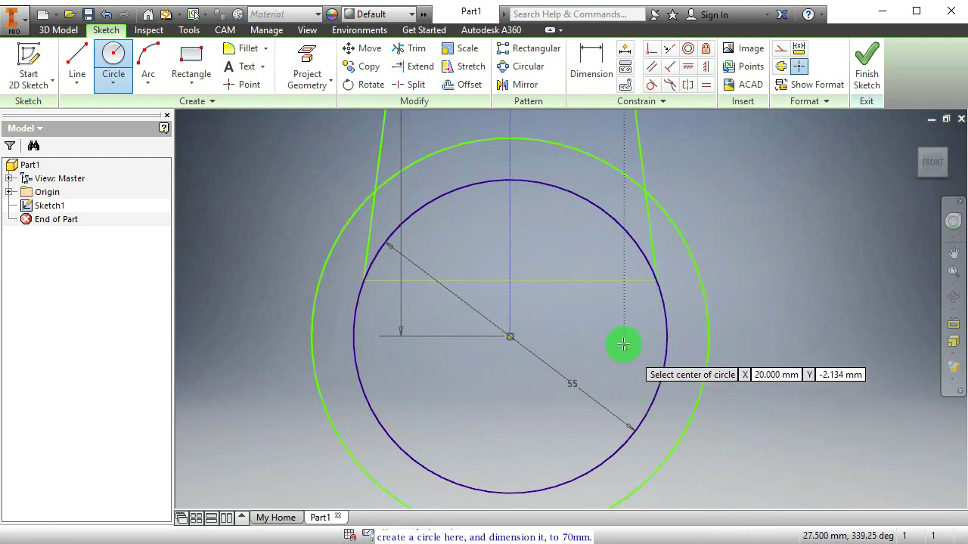
key(Escape)
- Dimension the outer bottom circle to 70 mm diameter and orbit to review the sketch
click(577, 70)
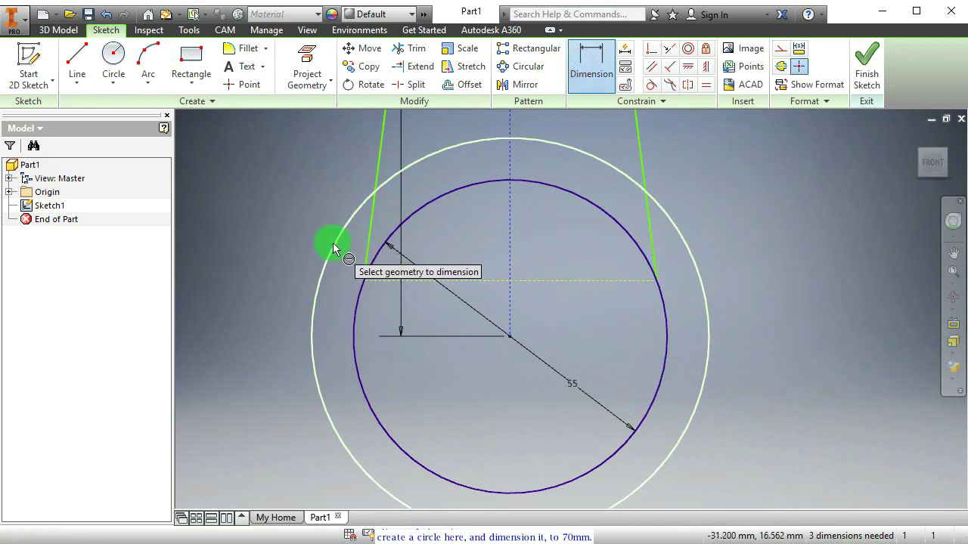
click(334, 244)
click(619, 371)
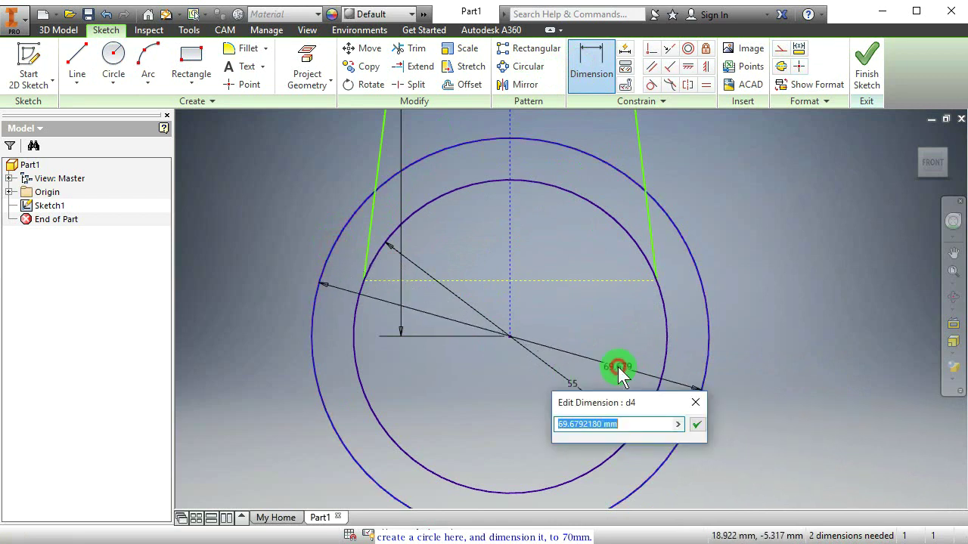
text(70)
key(Return)
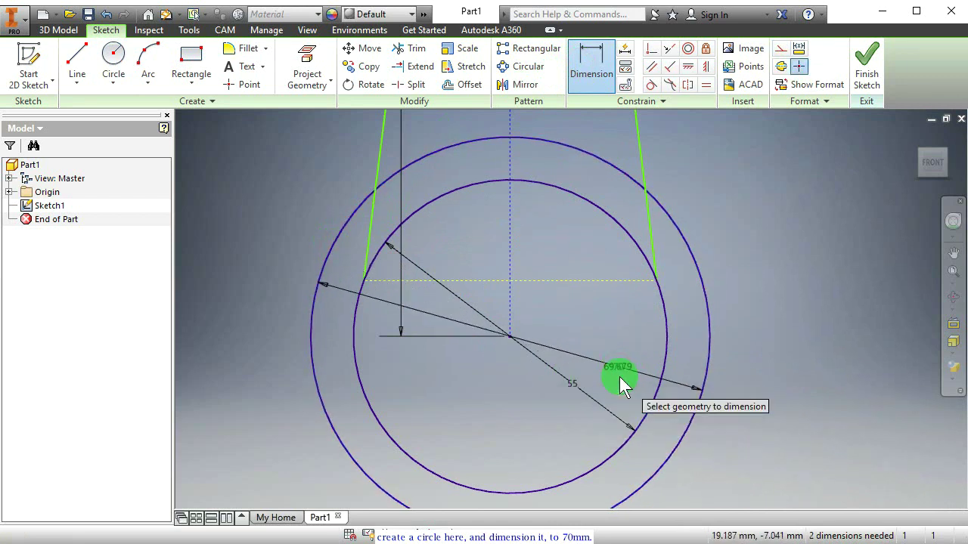
scroll(601, 385, down, 2)
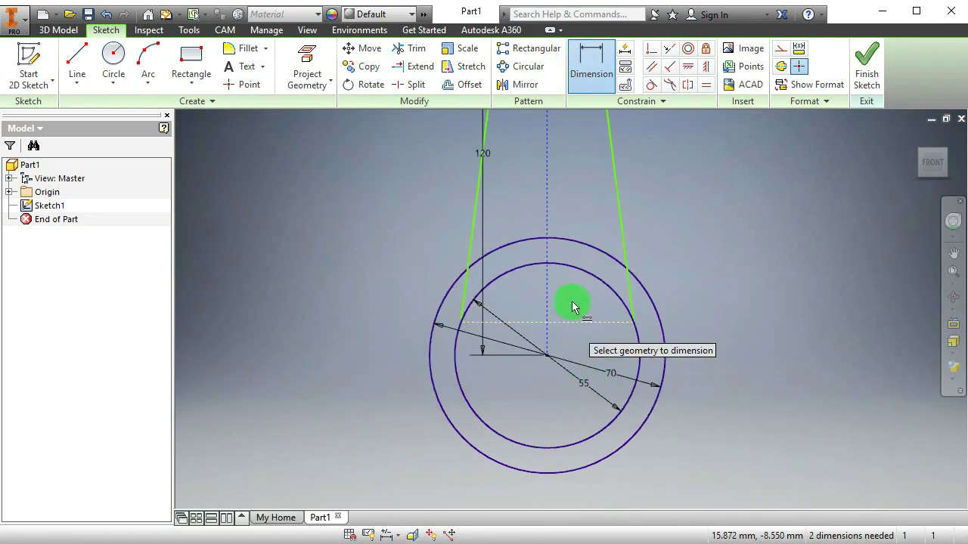
mouse_move(572, 300)
middle_down()
mouse_move(624, 446)
mouse_move(579, 305)
middle_up()
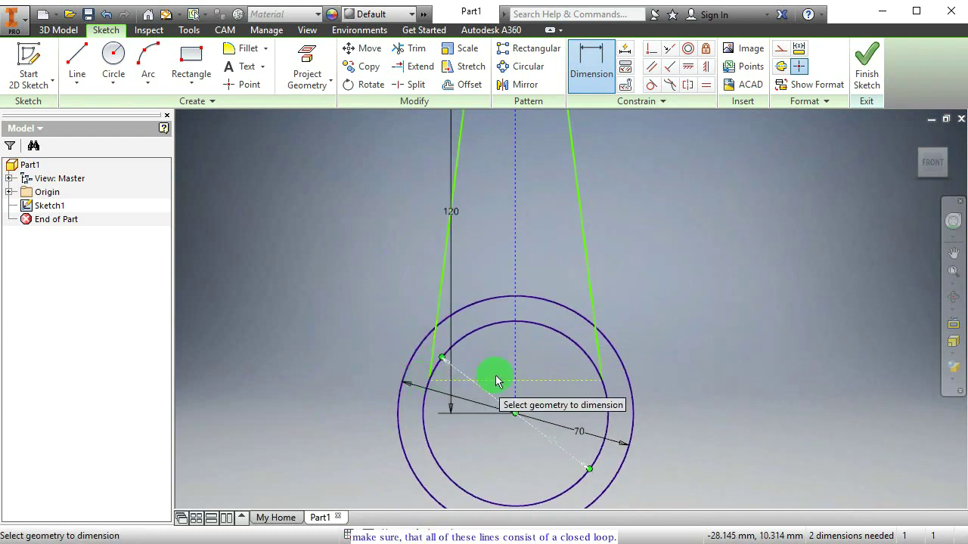
mouse_move(626, 316)
middle_down()
mouse_move(691, 267)
mouse_move(640, 471)
mouse_move(641, 335)
middle_up()
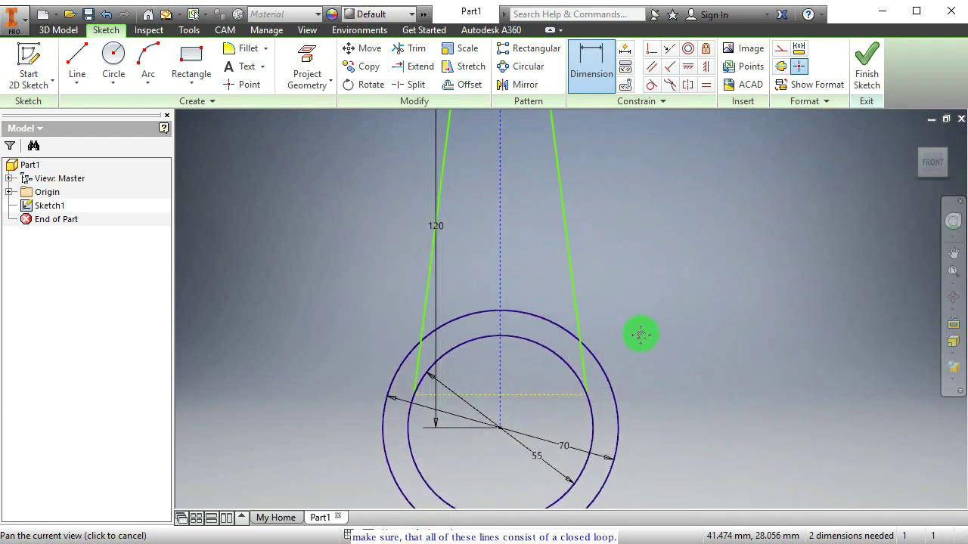
key(F4)
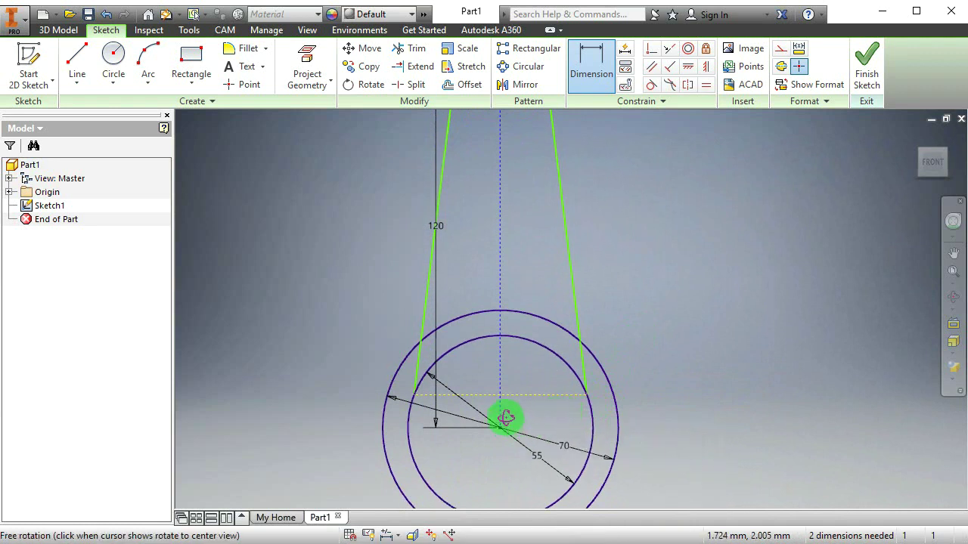
mouse_move(505, 417)
mouse_down()
mouse_move(504, 390)
mouse_move(538, 376)
mouse_move(579, 391)
mouse_move(551, 404)
mouse_move(588, 449)
mouse_move(607, 458)
mouse_move(624, 421)
mouse_move(659, 446)
mouse_move(629, 447)
mouse_move(680, 374)
mouse_move(571, 346)
mouse_up()
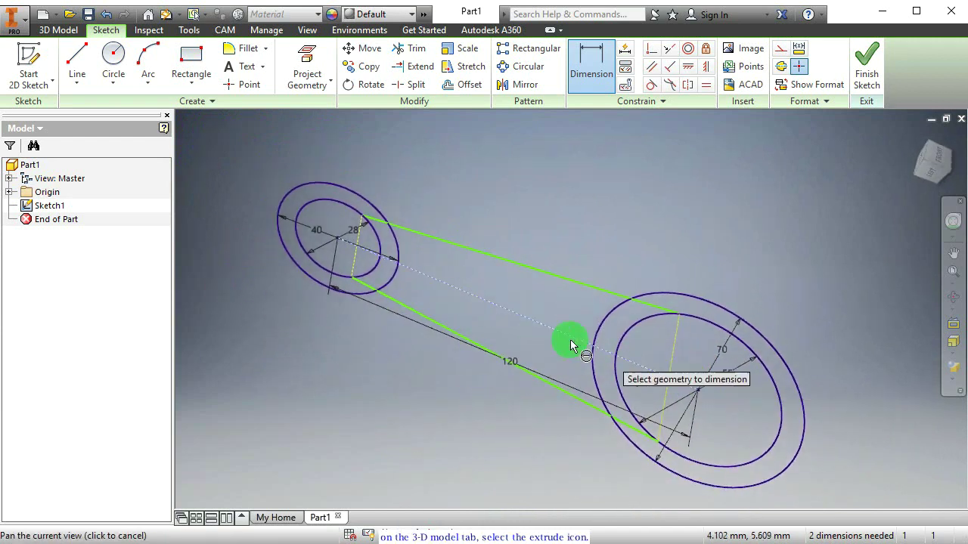
- Extrude both ring profiles and the arm profile 20 mm into a solid
click(55, 30)
click(77, 64)
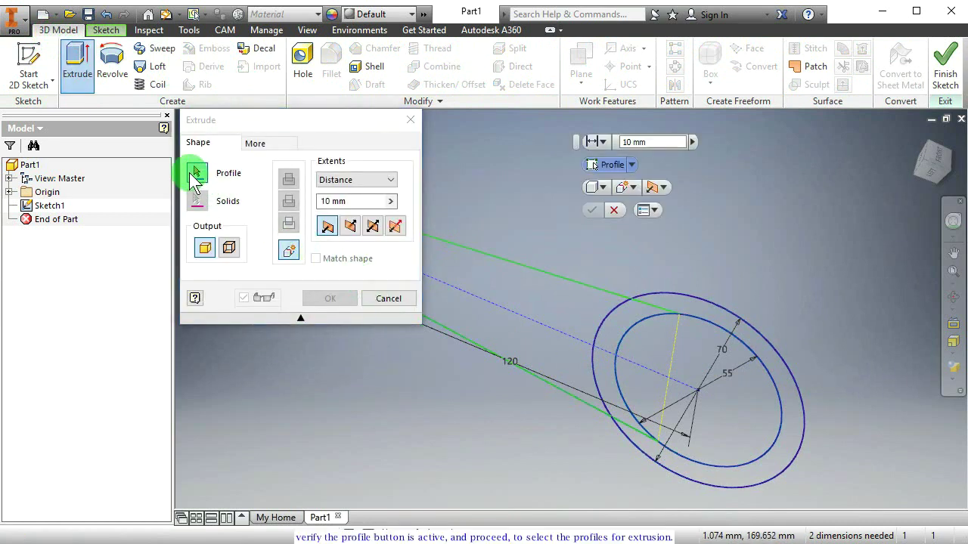
drag(277, 125, 155, 167)
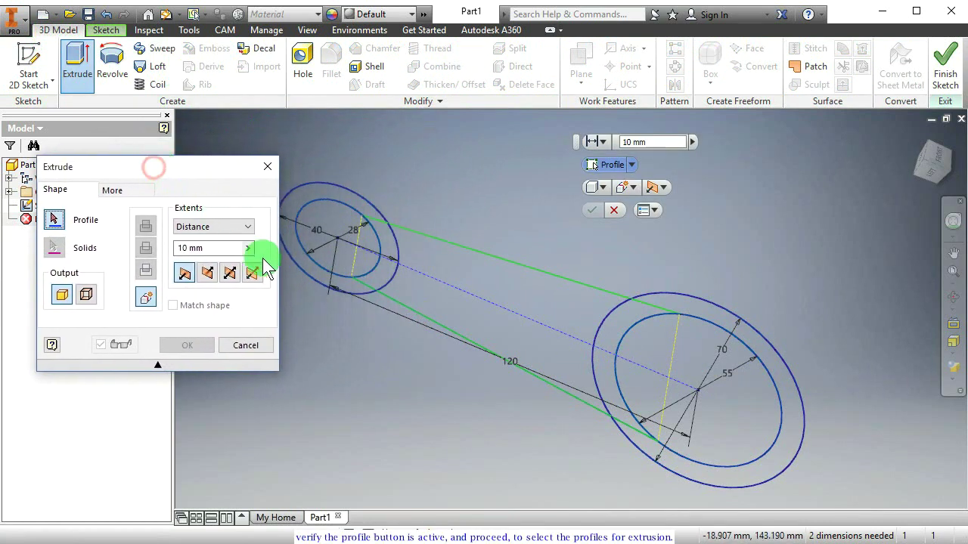
click(315, 274)
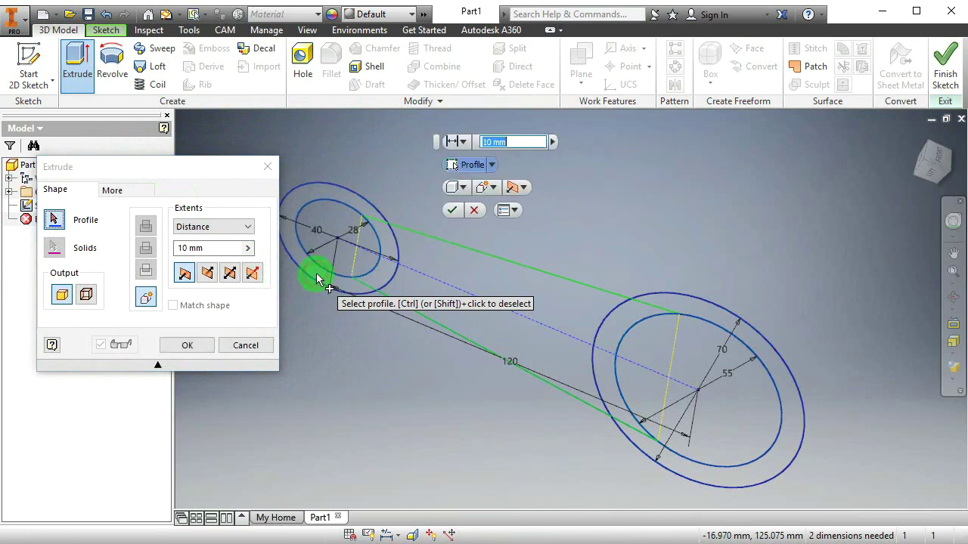
click(415, 284)
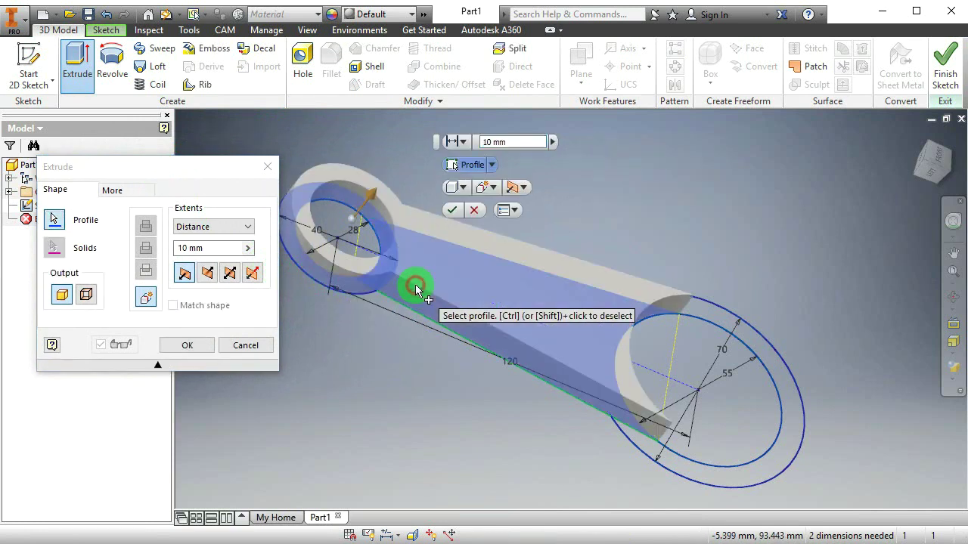
click(726, 322)
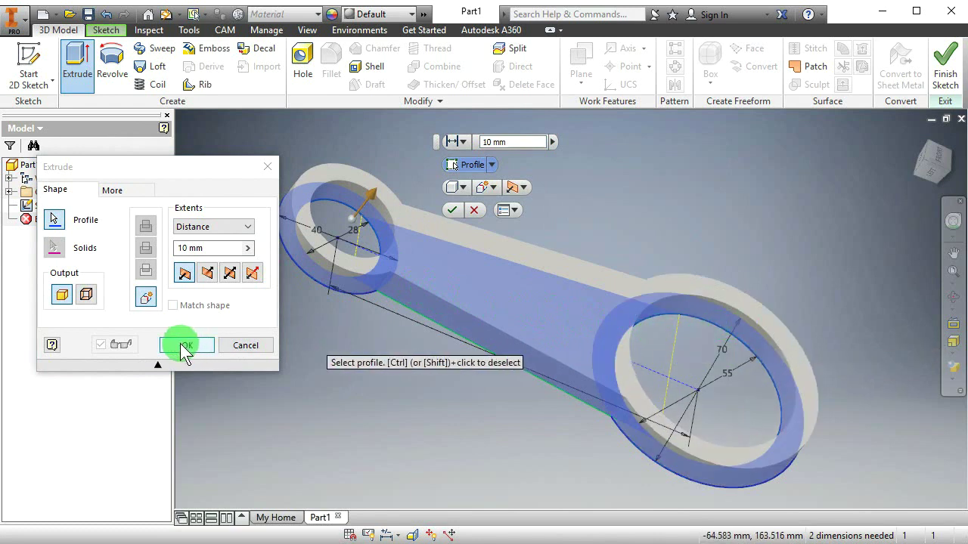
click(485, 142)
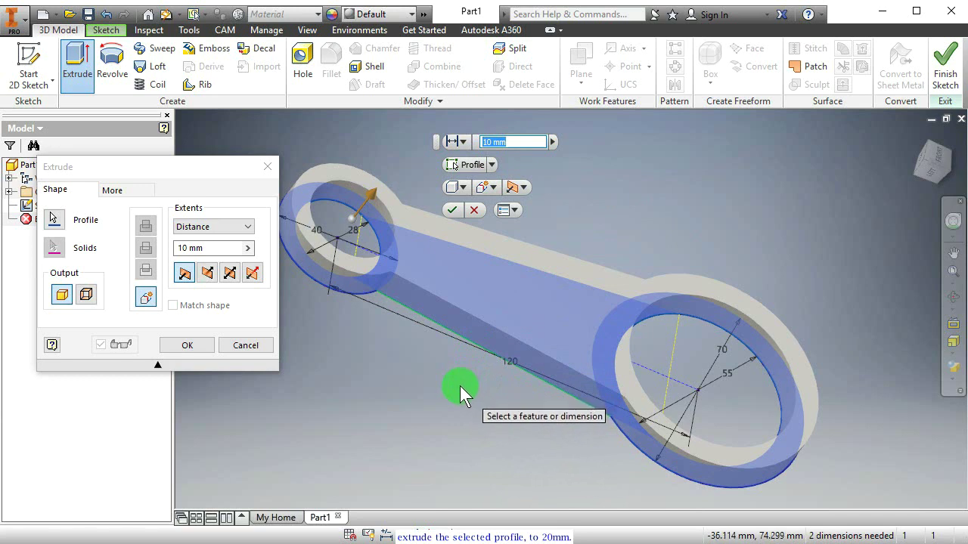
click(450, 211)
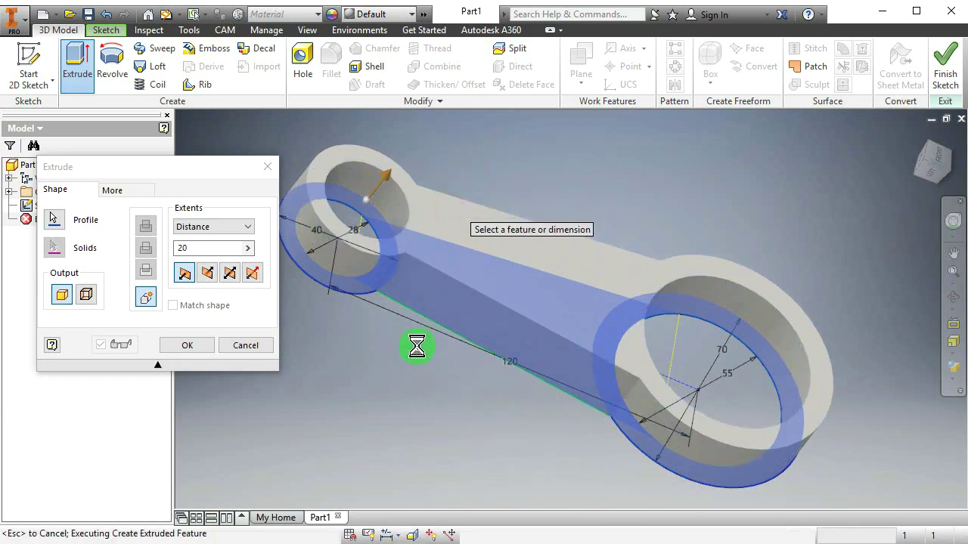
shift+middle_drag(428, 356, 465, 374)
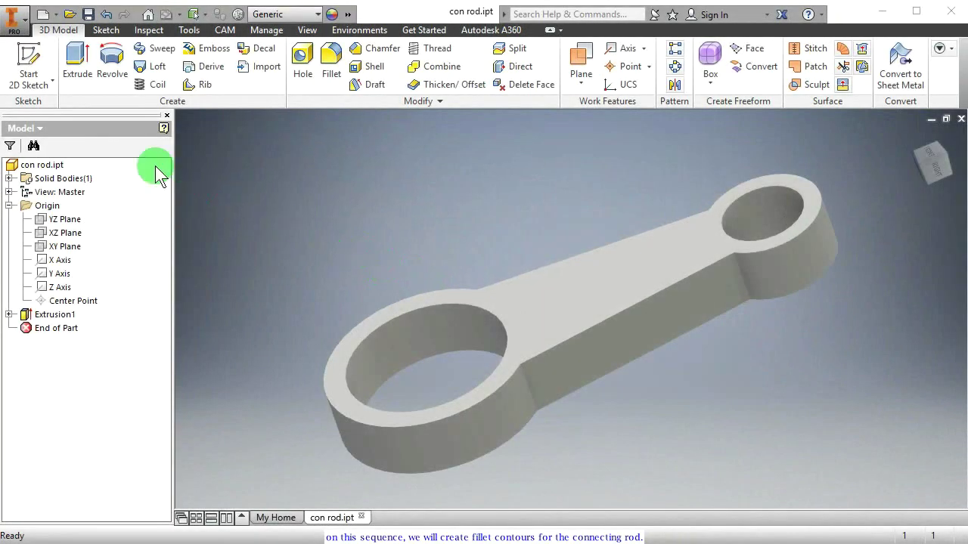
- Fillet the two arm-to-big-end edges at 96.5 mm radius
click(331, 61)
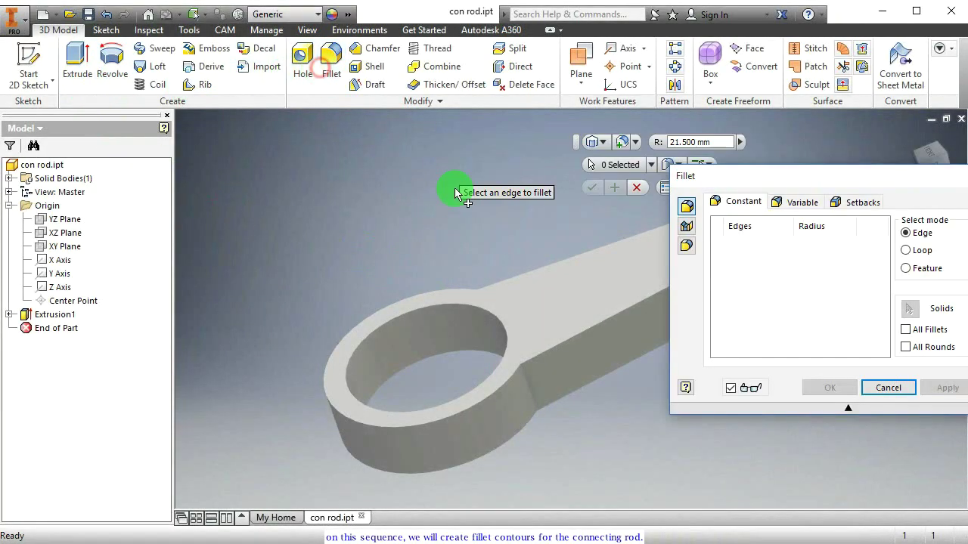
click(533, 391)
shift+middle_drag(521, 320, 530, 393)
click(485, 333)
middle_drag(510, 338, 383, 343)
drag(336, 332, 339, 325)
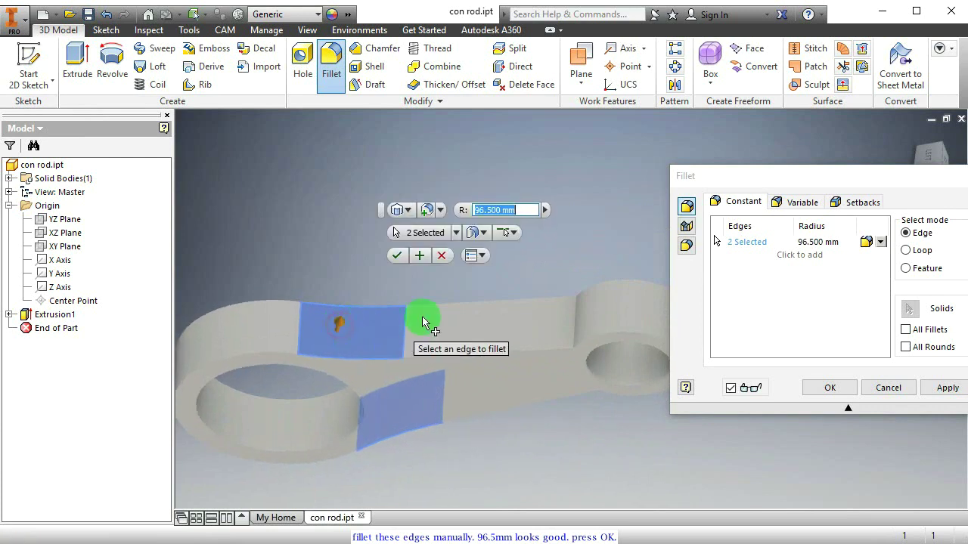
click(839, 384)
shift+middle_drag(506, 385, 580, 380)
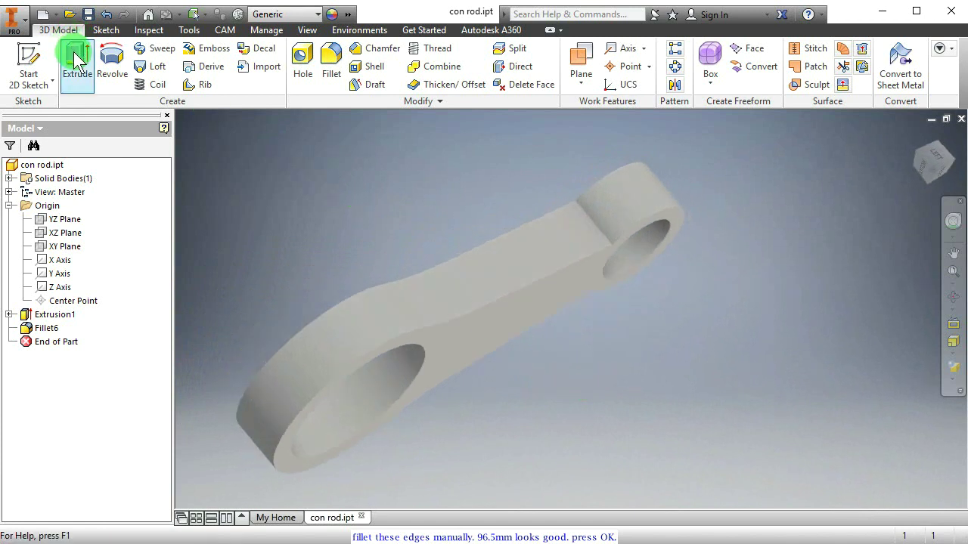
- Fillet the two arm-to-small-end edges at 26.25 mm radius
click(340, 61)
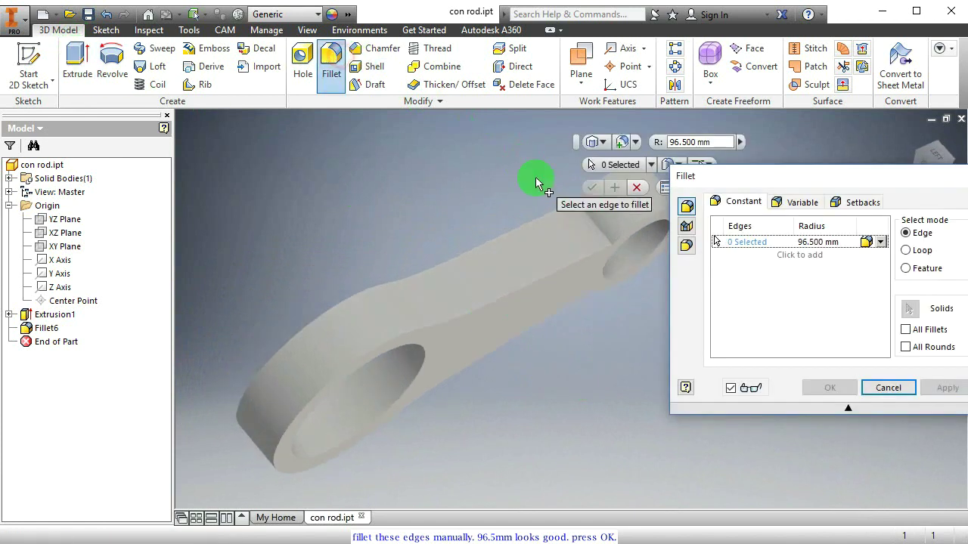
click(588, 218)
shift+middle_drag(565, 274, 538, 254)
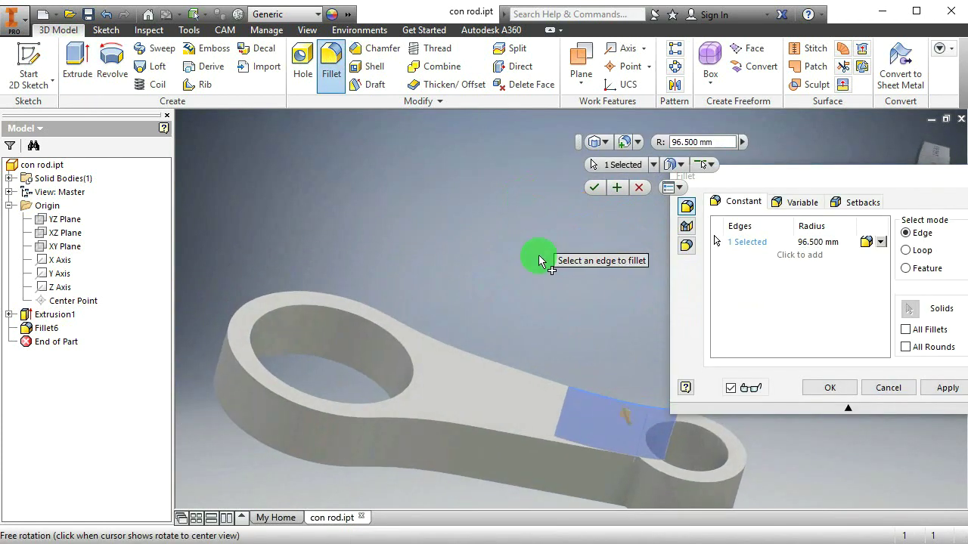
click(629, 482)
middle_drag(600, 439, 486, 215)
drag(515, 366, 547, 346)
click(805, 386)
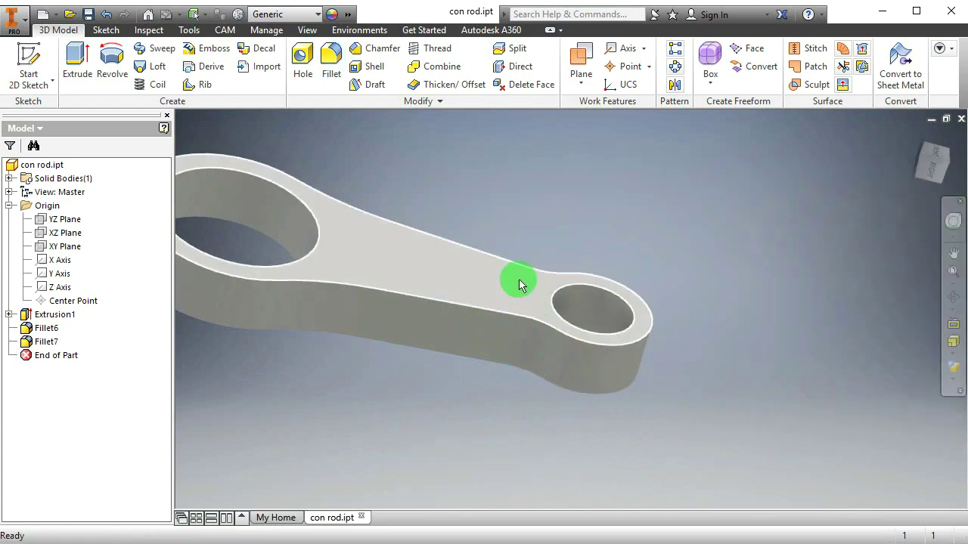
shift+middle_drag(519, 277, 541, 290)
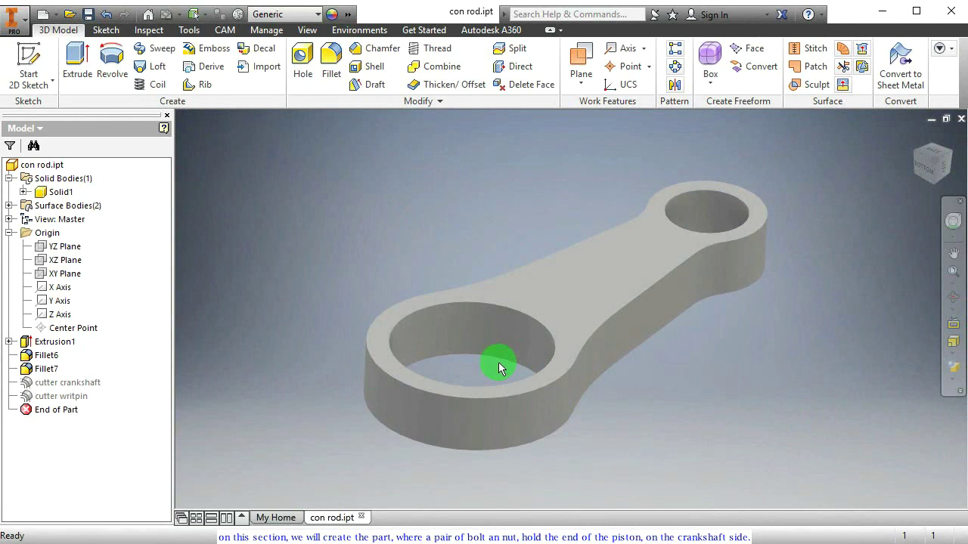
- Create a new sketch on the XZ Plane from the browser's Origin folder
click(65, 261)
shift+middle_drag(454, 335, 475, 371)
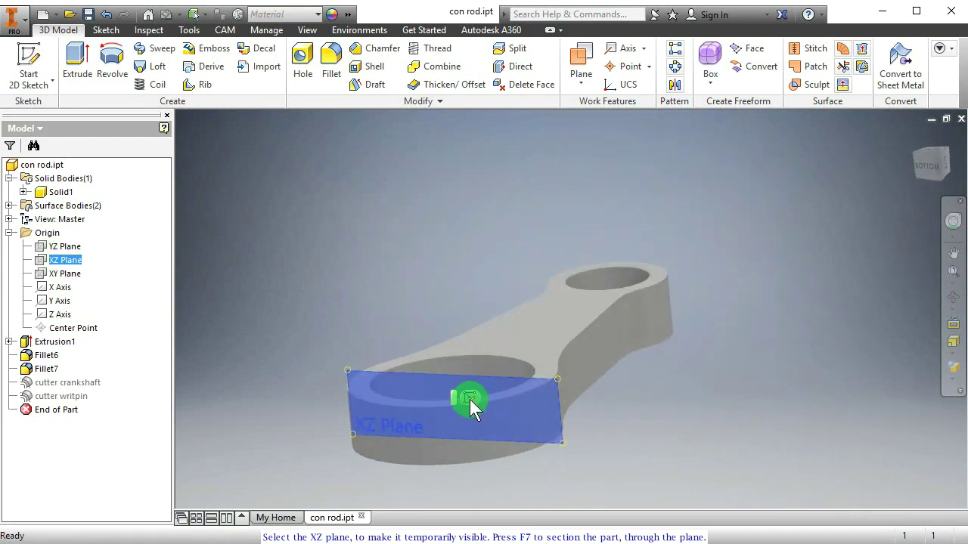
click(470, 397)
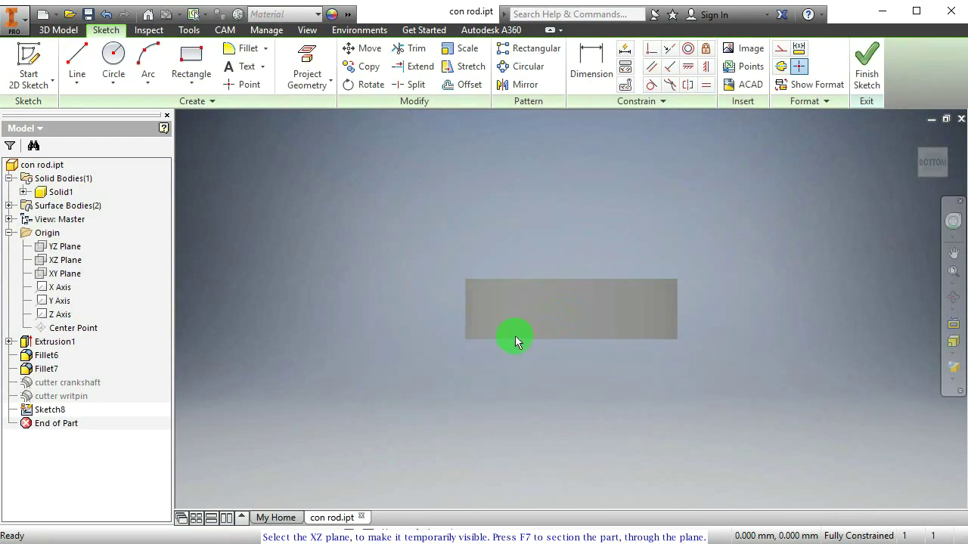
- Slice the part at the sketch plane and draw a horizontal line across the rod section
key(F7)
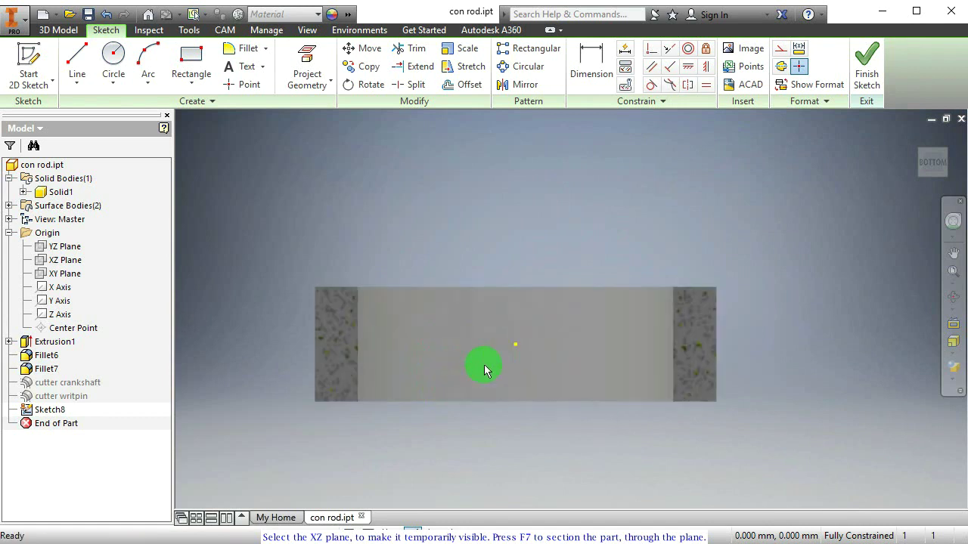
middle_drag(484, 365, 560, 375)
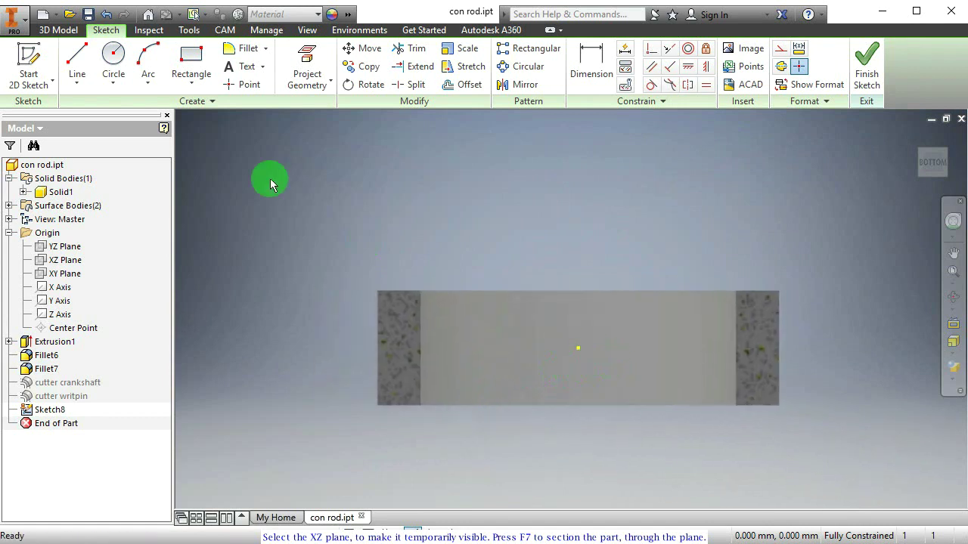
click(77, 62)
click(308, 338)
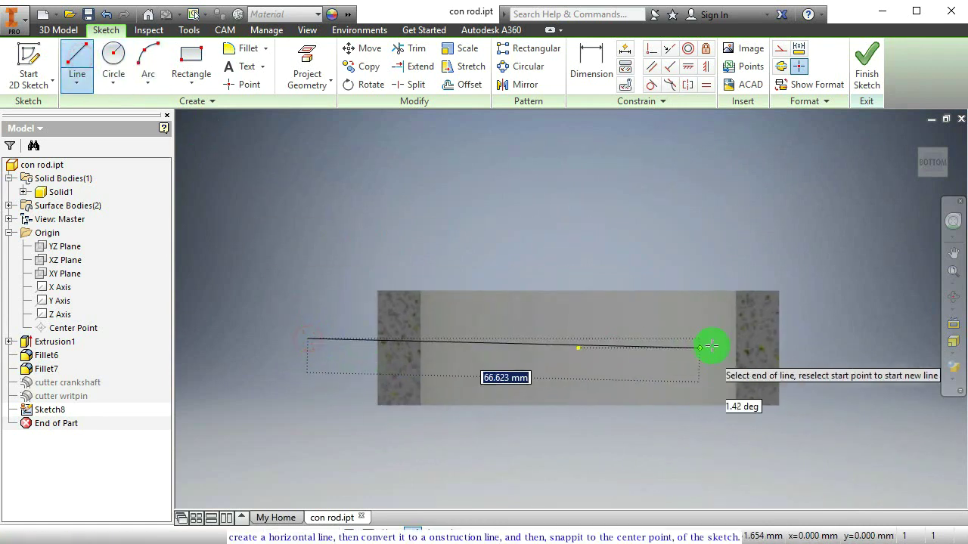
click(871, 339)
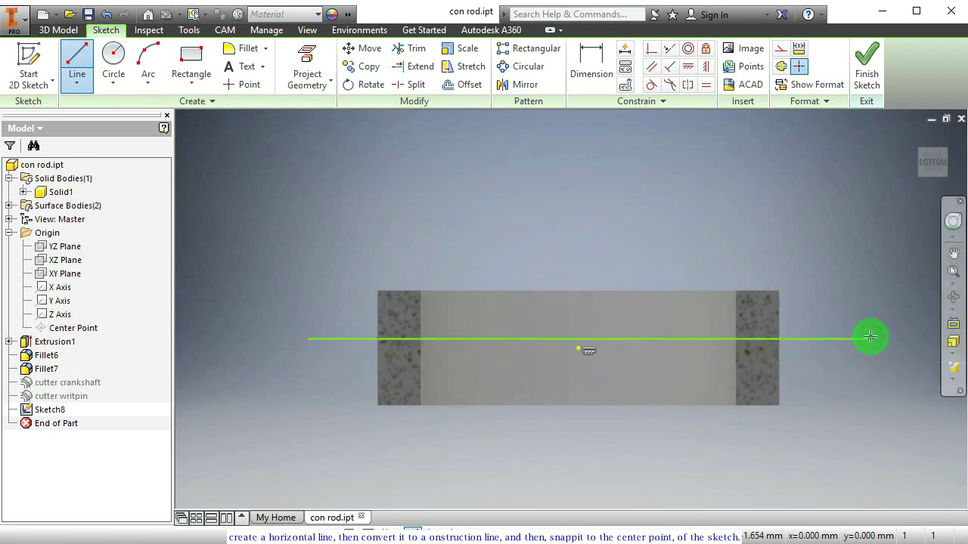
- Make the horizontal line coincident with the sketch centre point
click(657, 339)
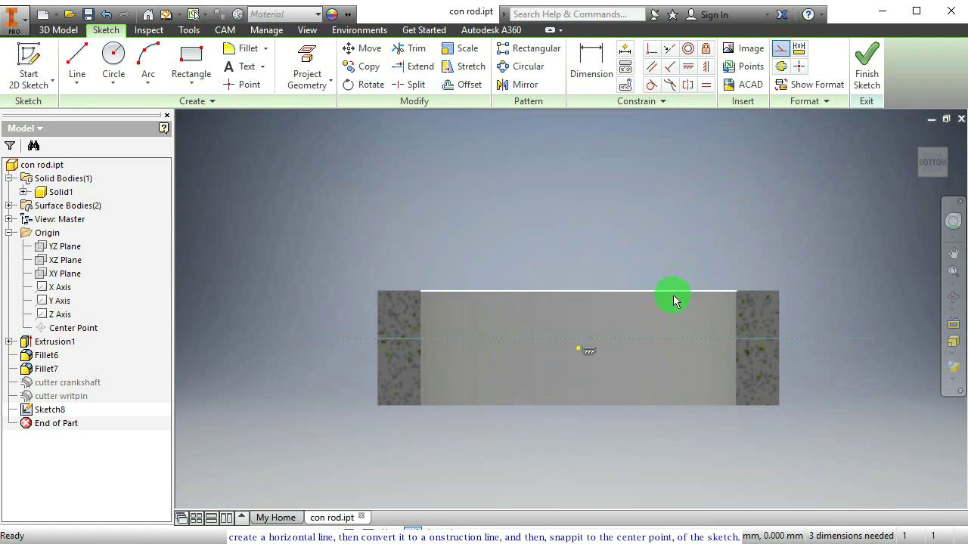
click(649, 49)
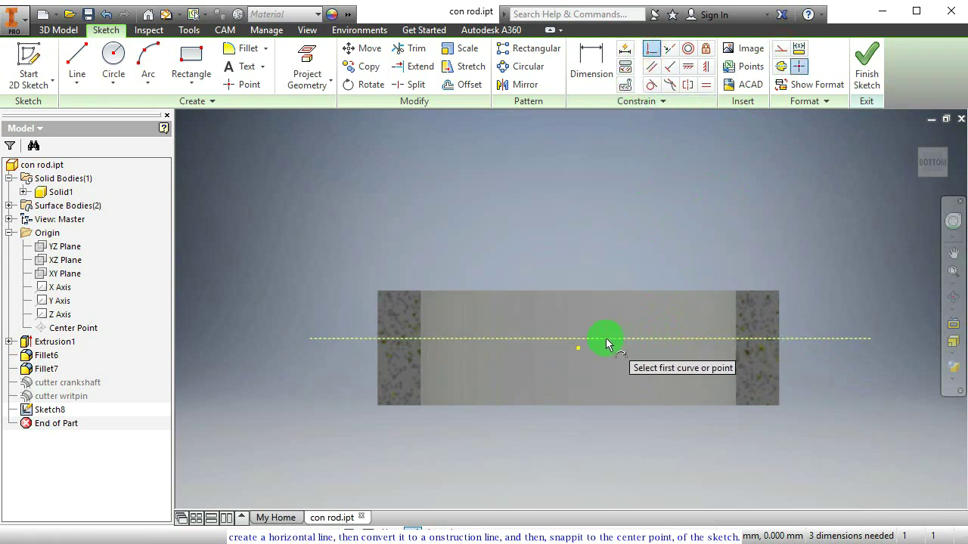
click(586, 338)
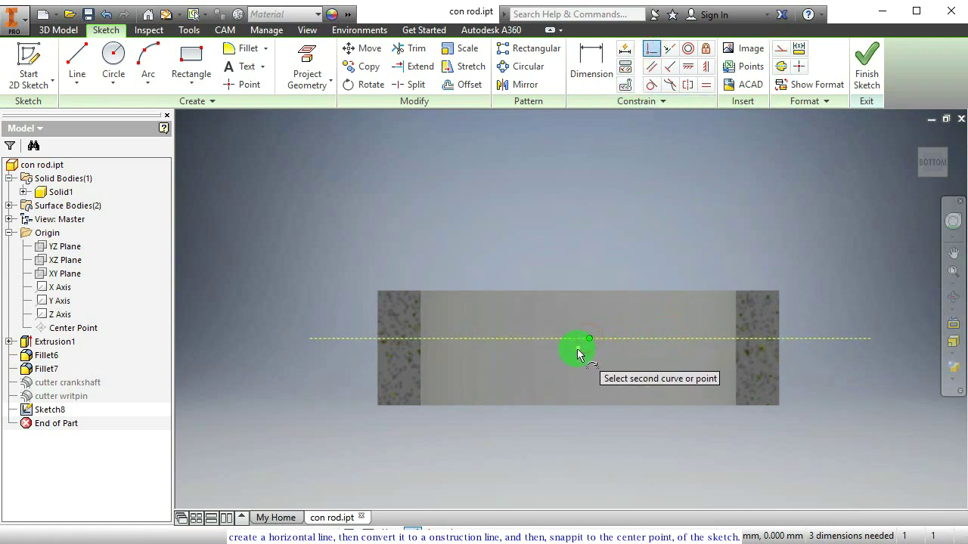
click(577, 348)
key(Escape)
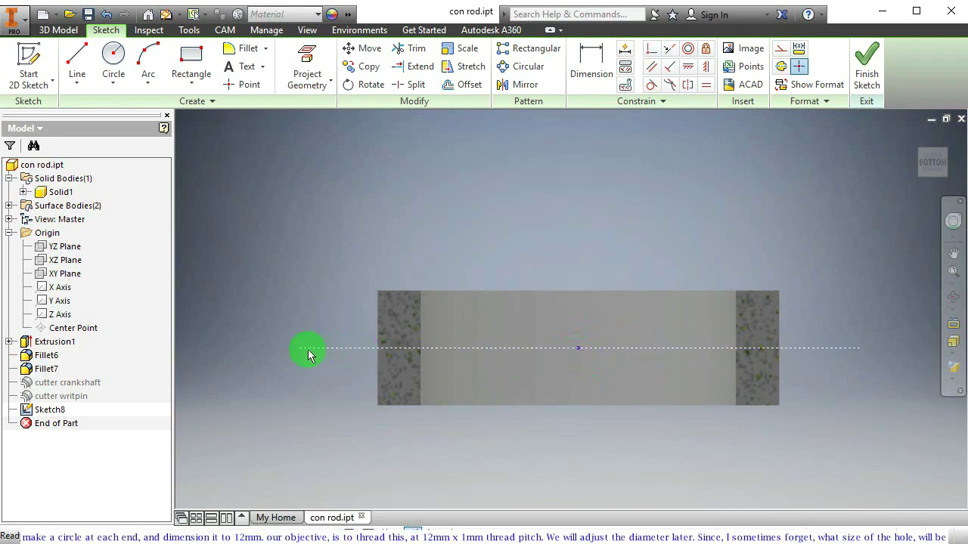
- Draw two 12 mm circles centred on the left and right ends of the centreline
click(112, 56)
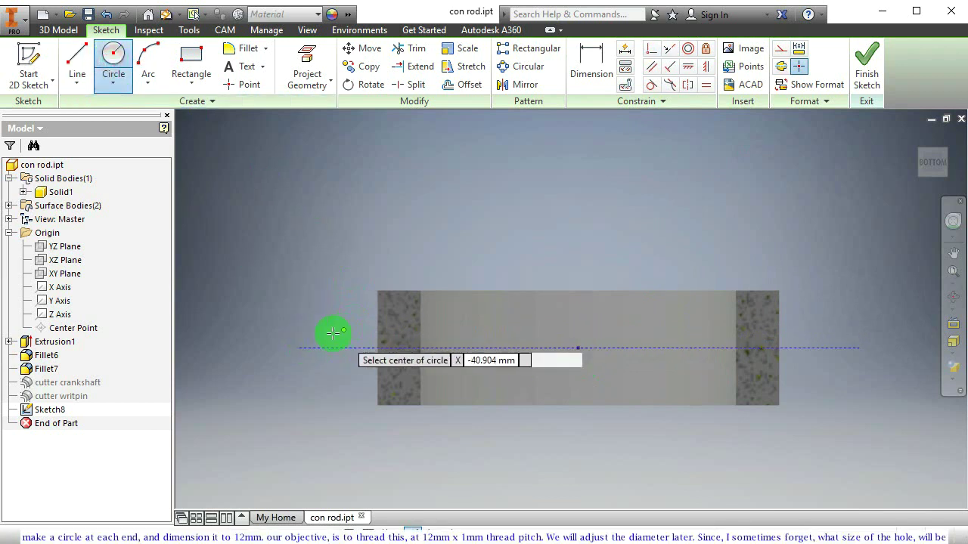
click(296, 347)
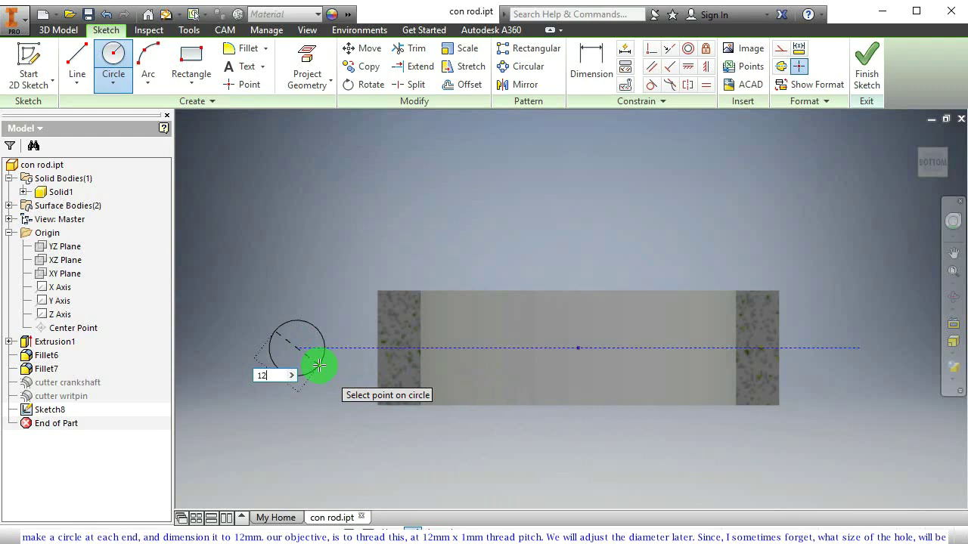
key(Return)
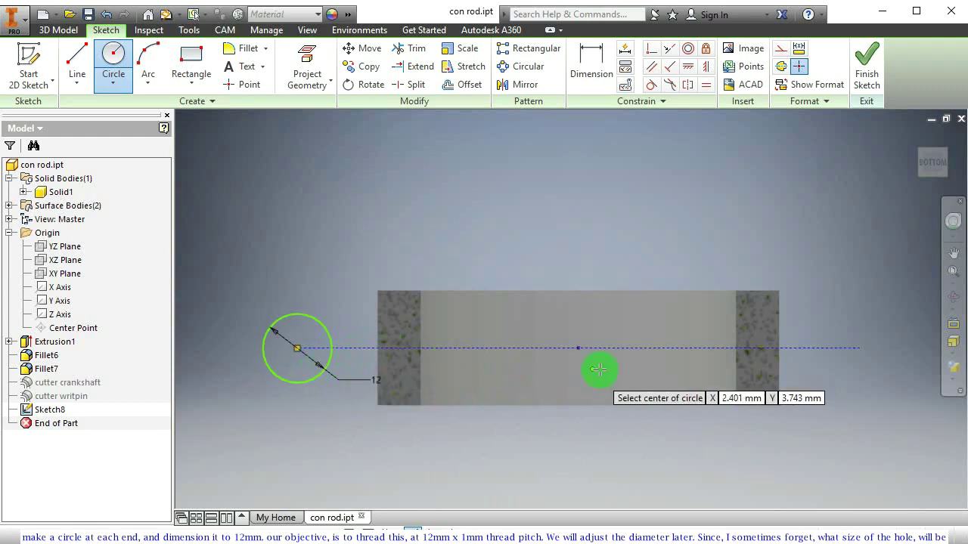
middle_drag(753, 363, 621, 377)
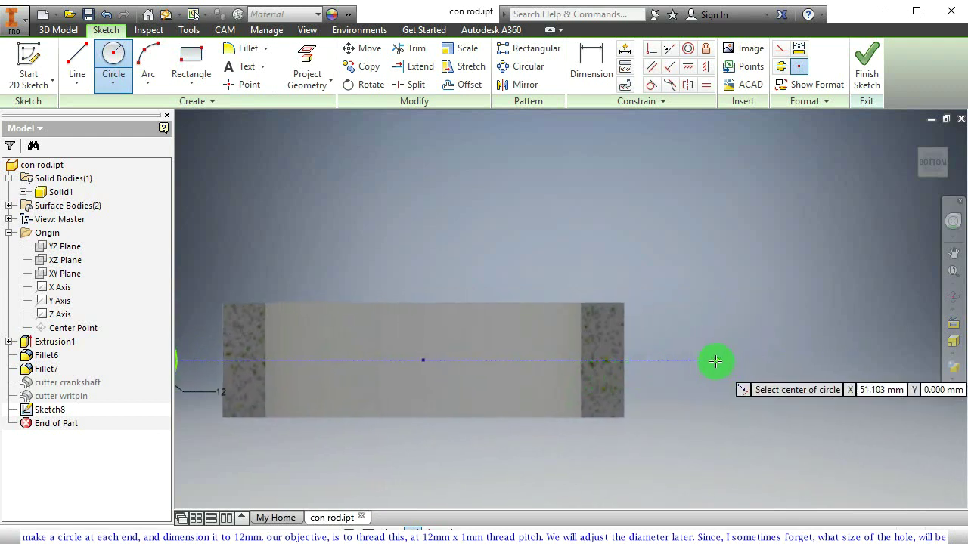
click(706, 361)
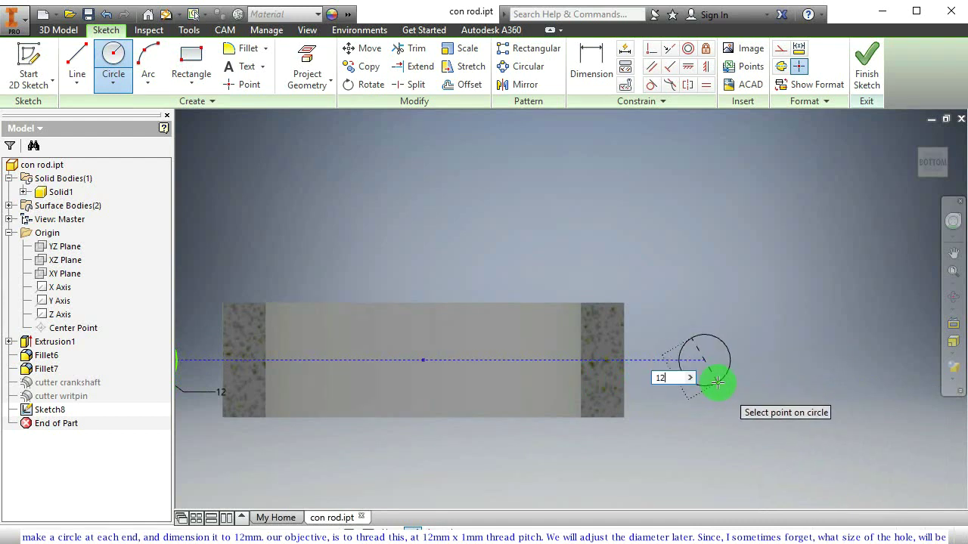
text(12)
key(Return)
middle_drag(579, 404, 714, 418)
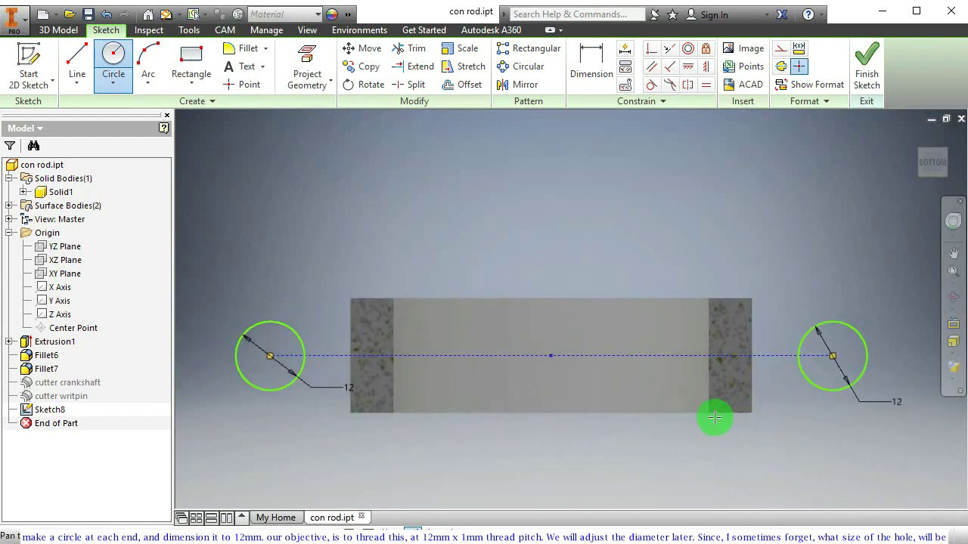
- Link the right circle's diameter to d41 and slide the circles apart along the centreline
double_click(895, 403)
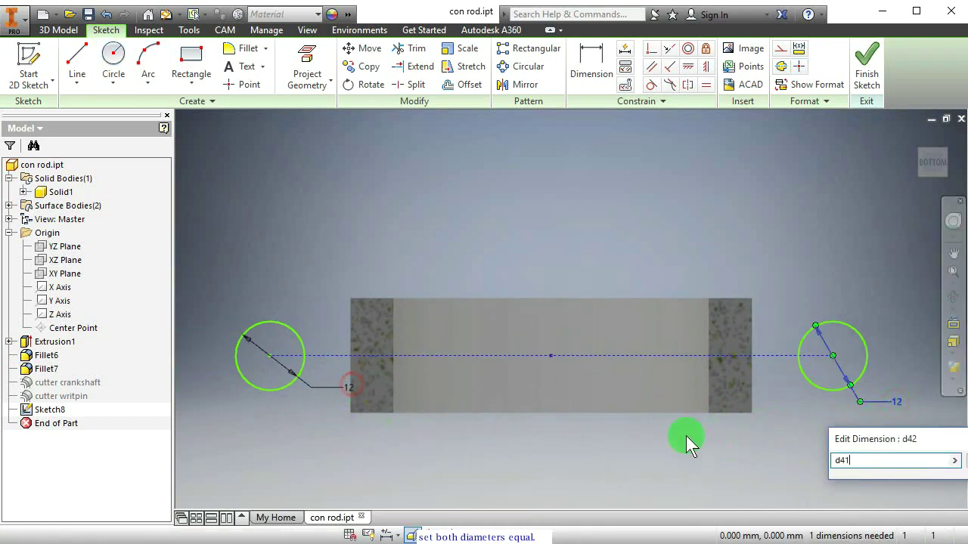
text(d41)
click(955, 460)
middle_drag(483, 399, 491, 416)
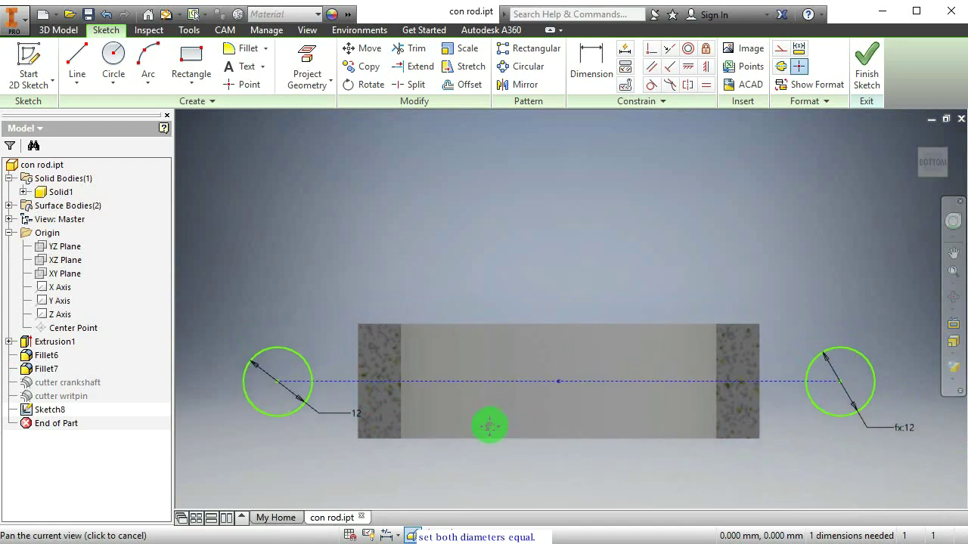
drag(276, 380, 317, 382)
mouse_move(568, 399)
middle_down()
mouse_move(534, 373)
mouse_move(525, 415)
middle_up()
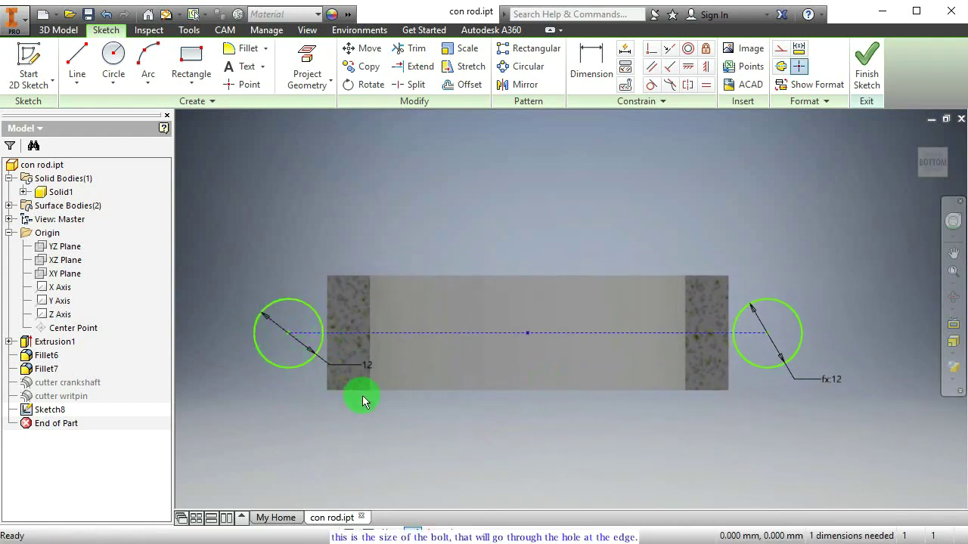
middle_drag(343, 350, 367, 363)
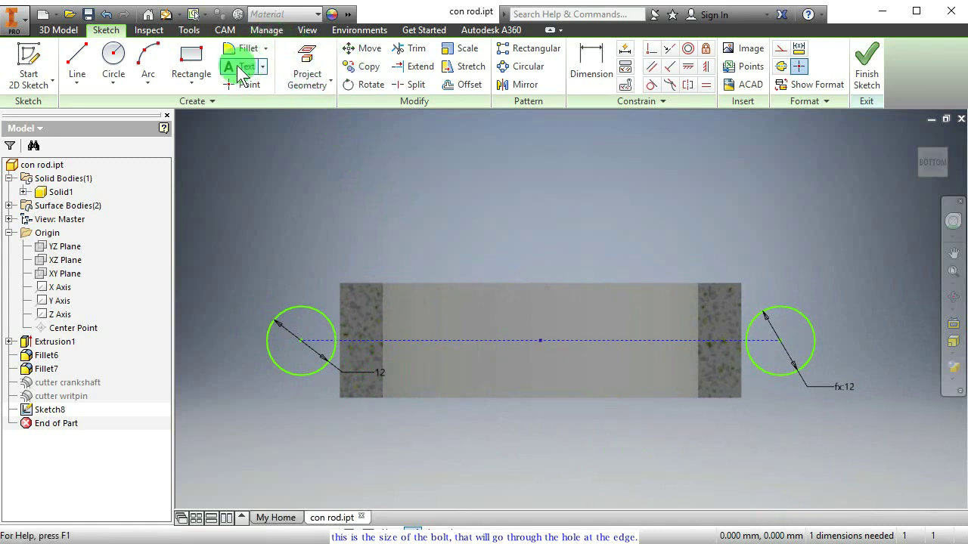
- Draw a center-to-center slot from the left circle centre to the right, enclosing both circles
click(191, 82)
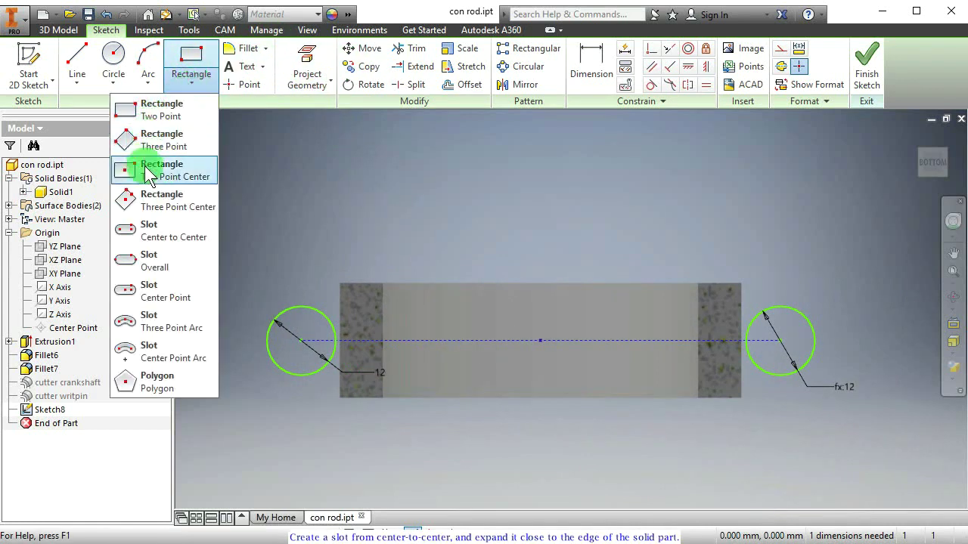
click(149, 229)
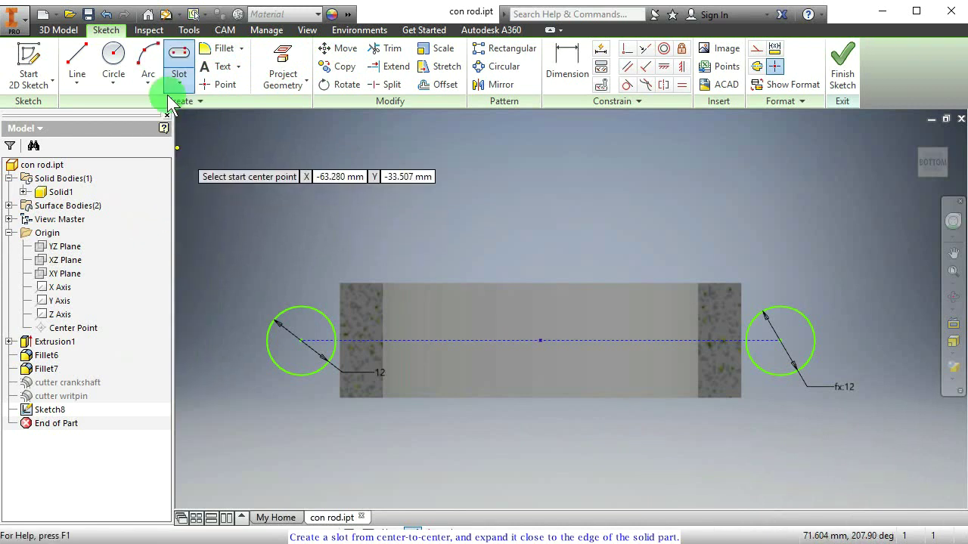
click(302, 342)
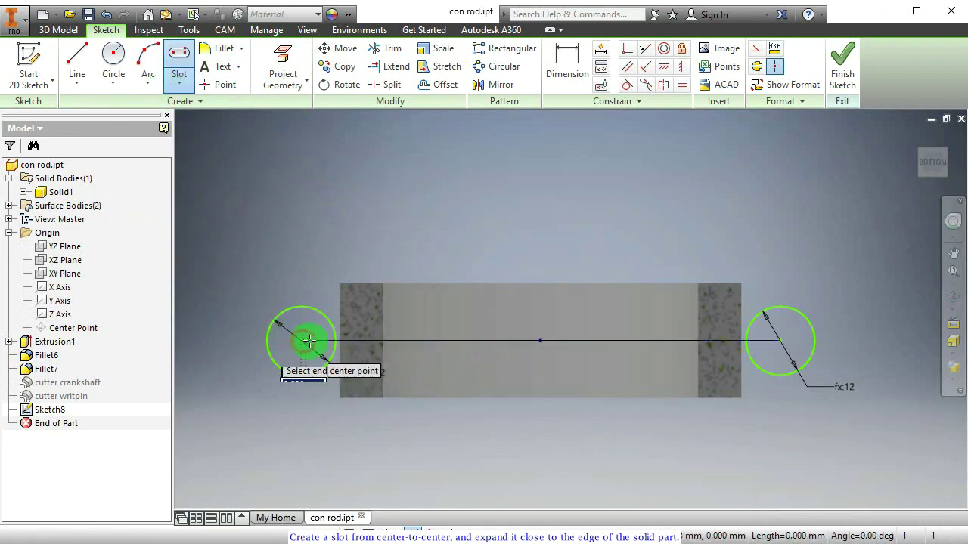
click(778, 342)
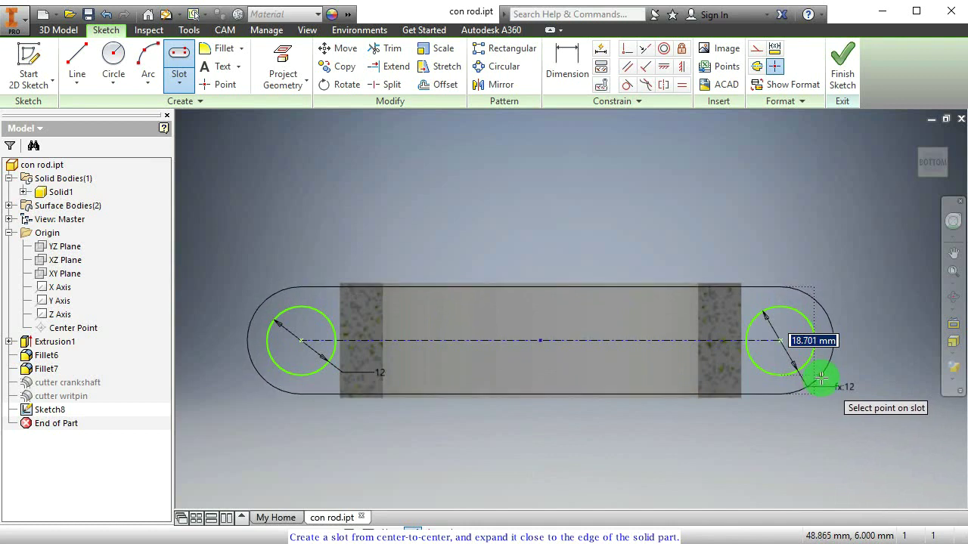
click(821, 378)
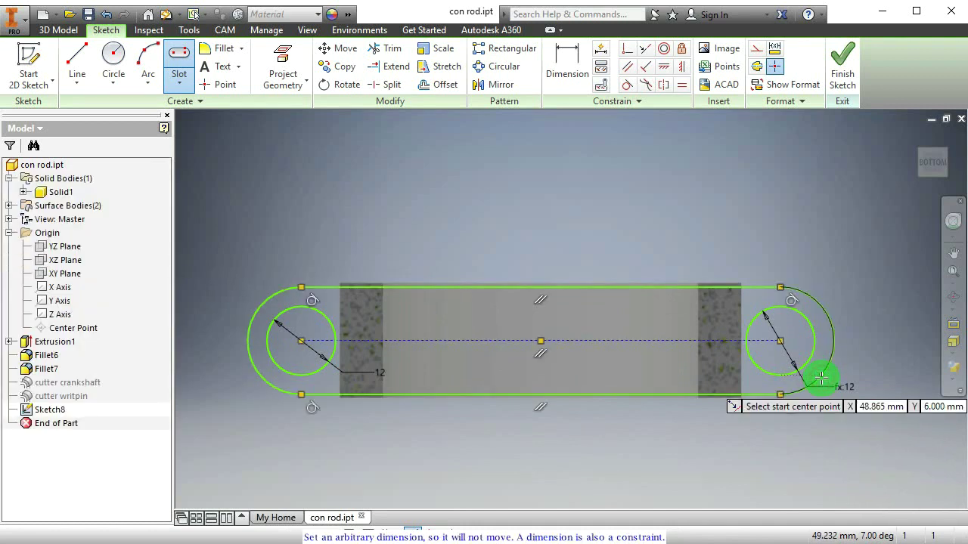
- Dimension the slot's right end arc at 9.351 mm
click(566, 74)
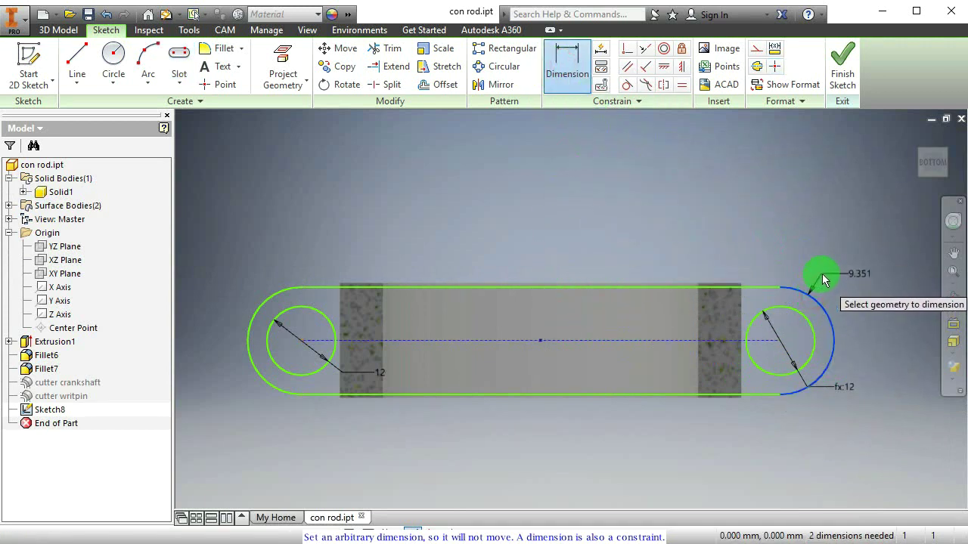
click(821, 274)
click(895, 333)
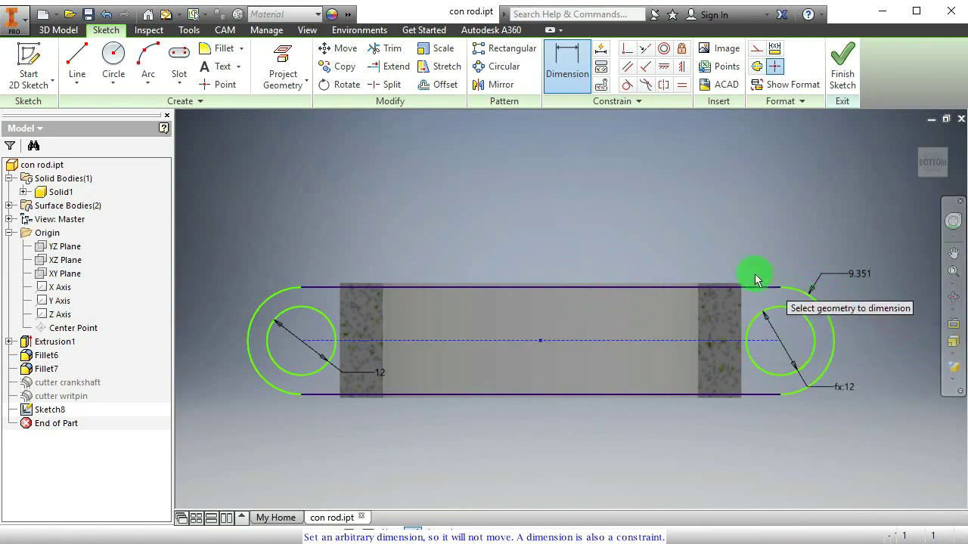
key(F4)
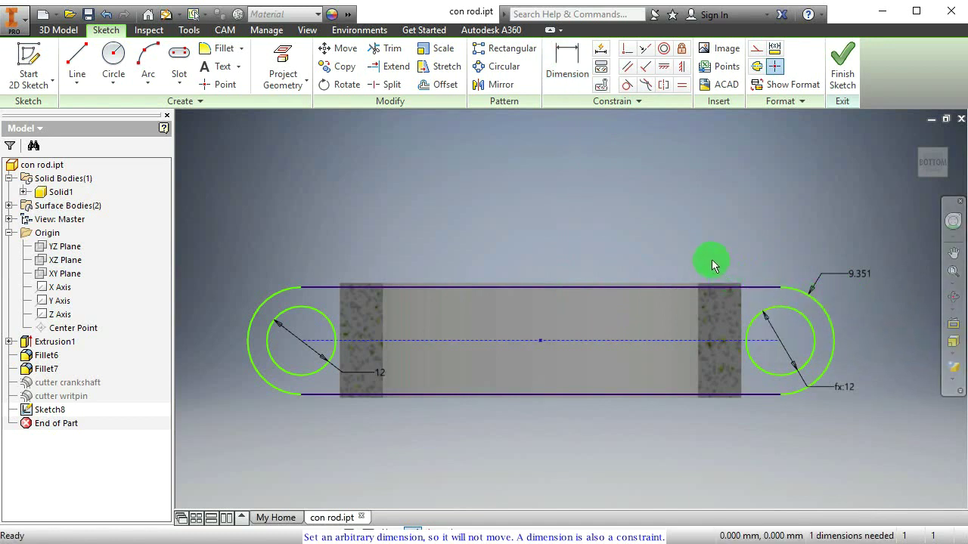
drag(712, 259, 725, 273)
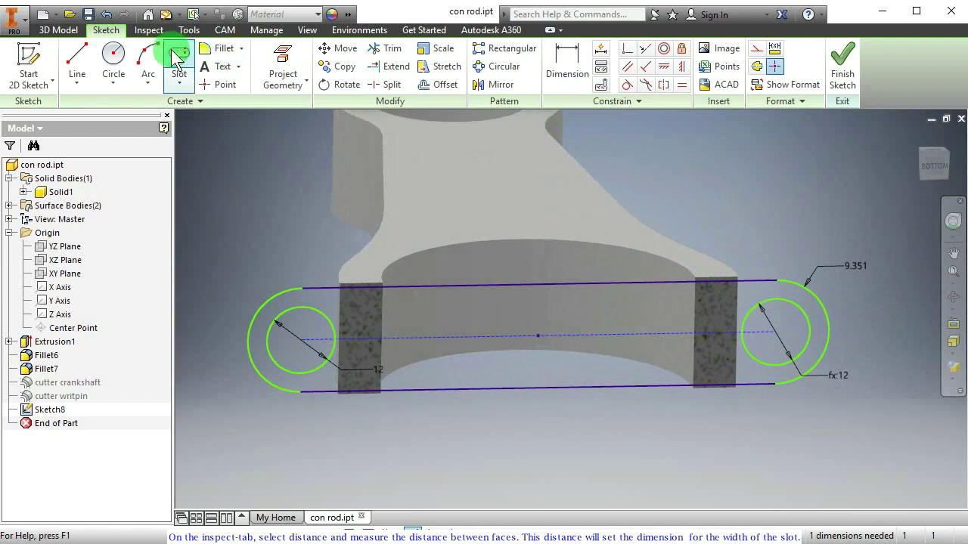
- Measure the 20 mm distance between the rod's faces with the Distance tool
click(147, 30)
click(20, 59)
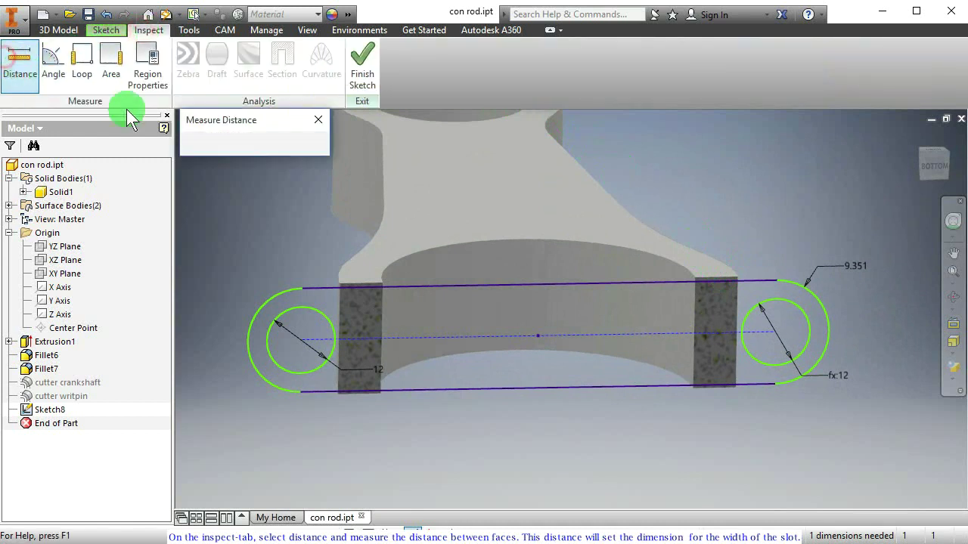
click(358, 262)
key(F4)
drag(434, 302, 432, 268)
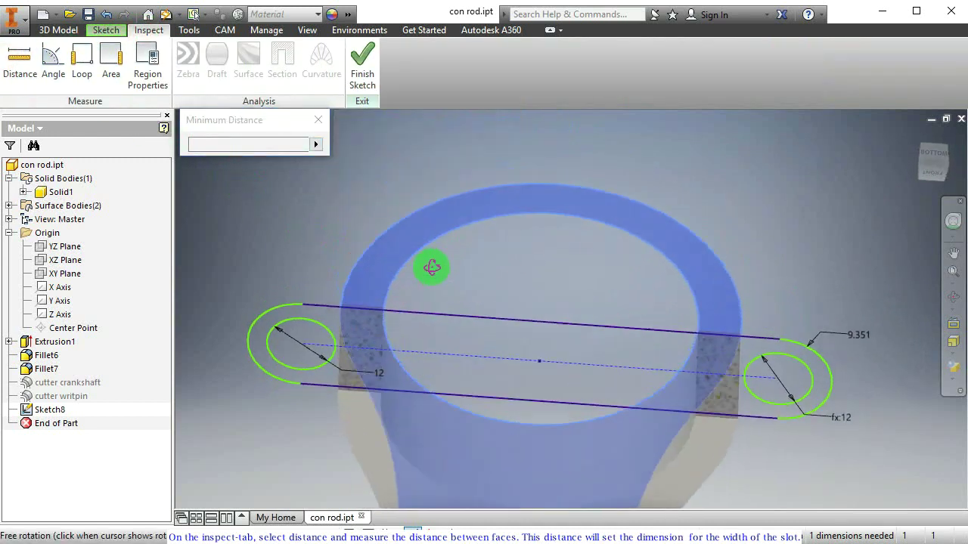
click(359, 418)
click(187, 140)
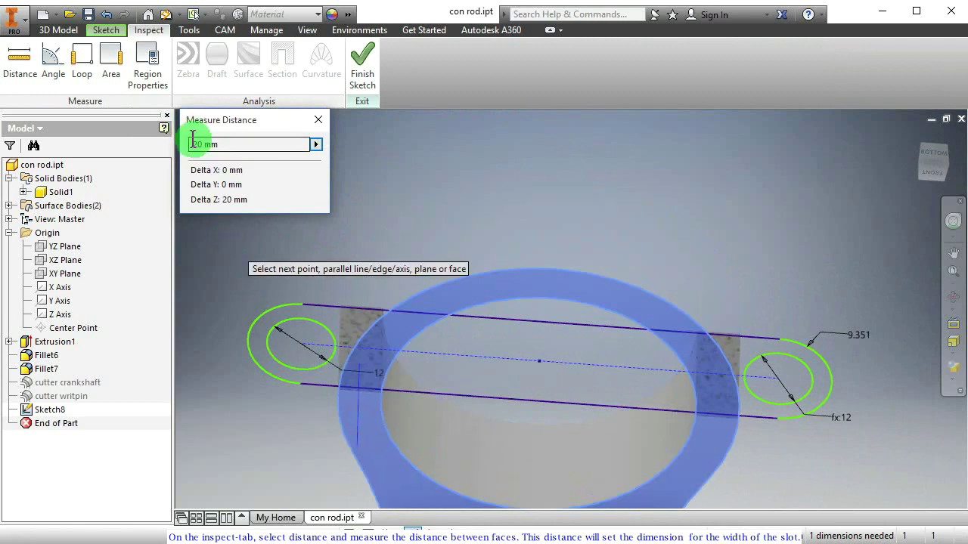
click(318, 121)
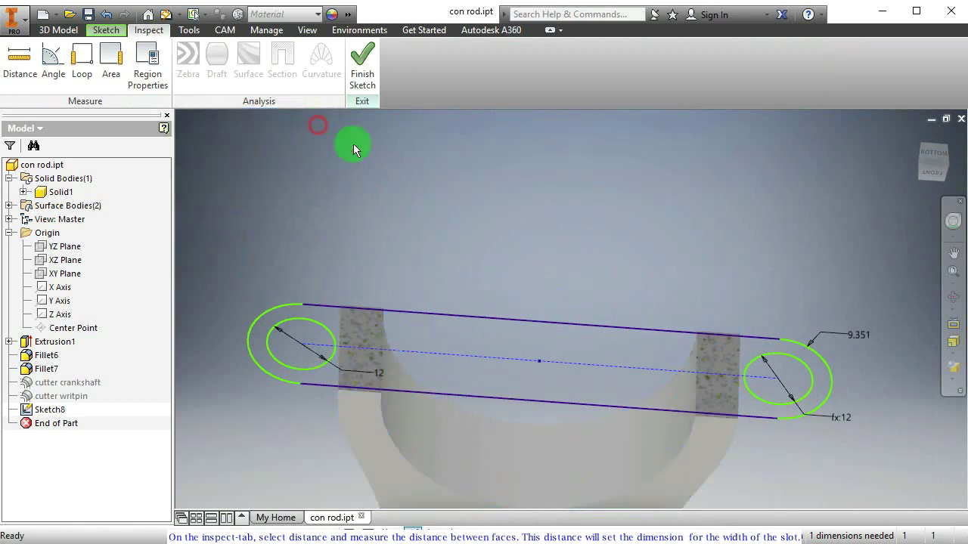
- Change the 9.351 slot dimension to 10 and finish Sketch8
double_click(862, 333)
text(10)
key(Return)
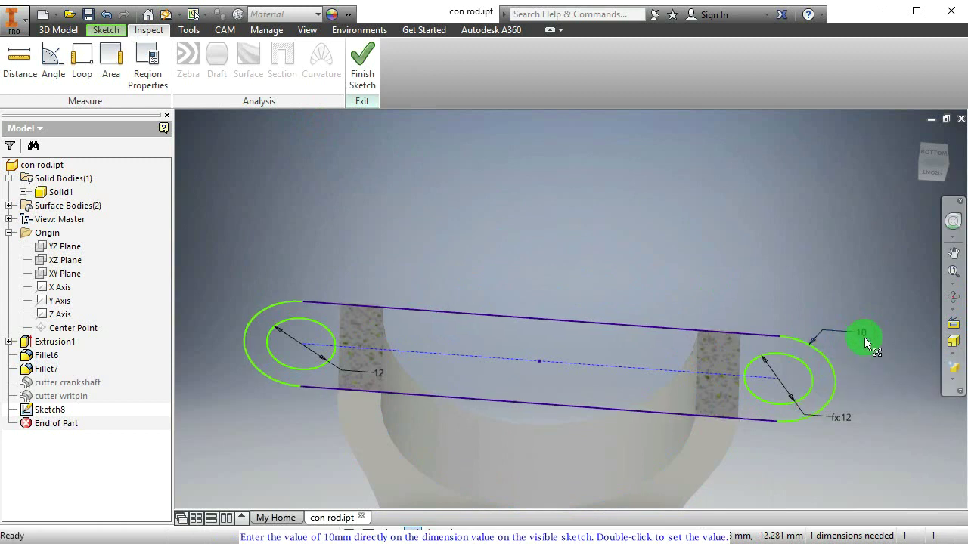
mouse_move(615, 372)
shift+middle_down()
mouse_move(599, 345)
mouse_move(623, 385)
mouse_move(611, 385)
mouse_move(652, 381)
mouse_move(588, 292)
shift+middle_up()
scroll(652, 375, up, 5)
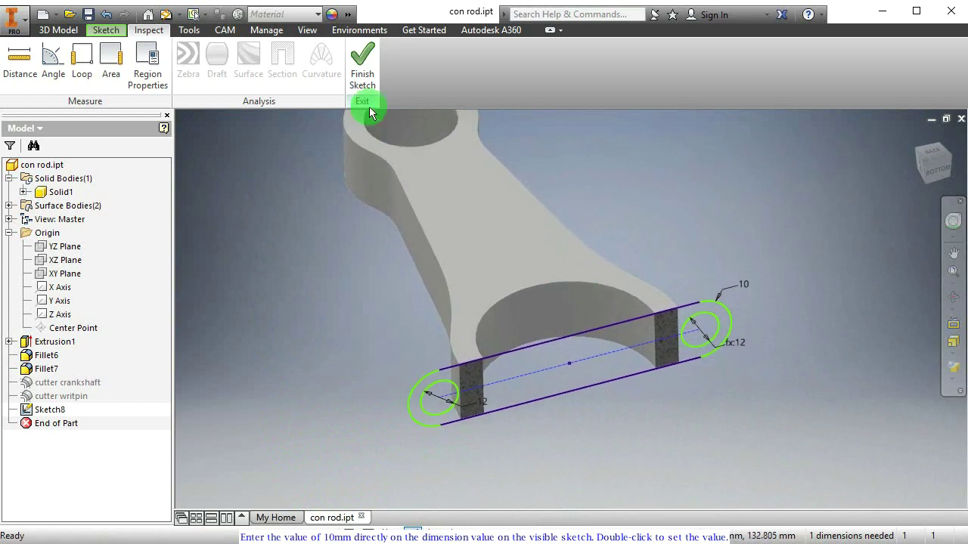
click(363, 68)
mouse_move(460, 279)
shift+middle_down()
mouse_move(471, 309)
mouse_move(509, 318)
mouse_move(218, 227)
shift+middle_up()
- Extrude the slot profile symmetrically to 49.500 mm as Extrusion6
click(83, 59)
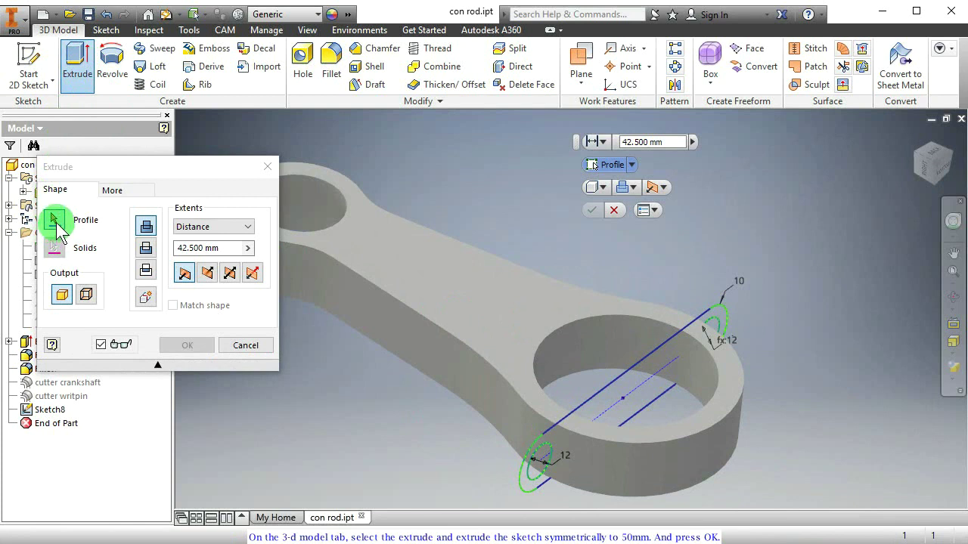
click(535, 486)
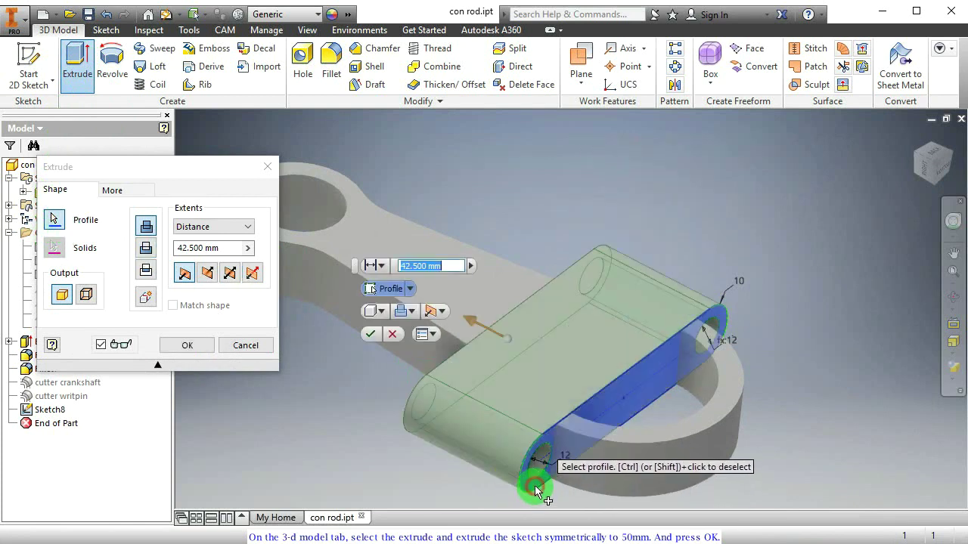
click(231, 273)
shift+middle_drag(558, 356, 559, 299)
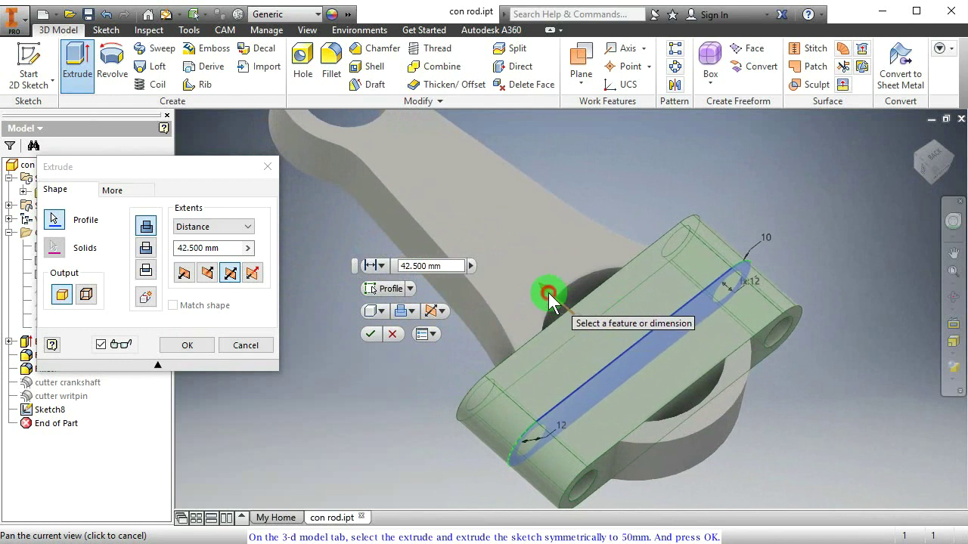
drag(548, 293, 535, 279)
click(513, 214)
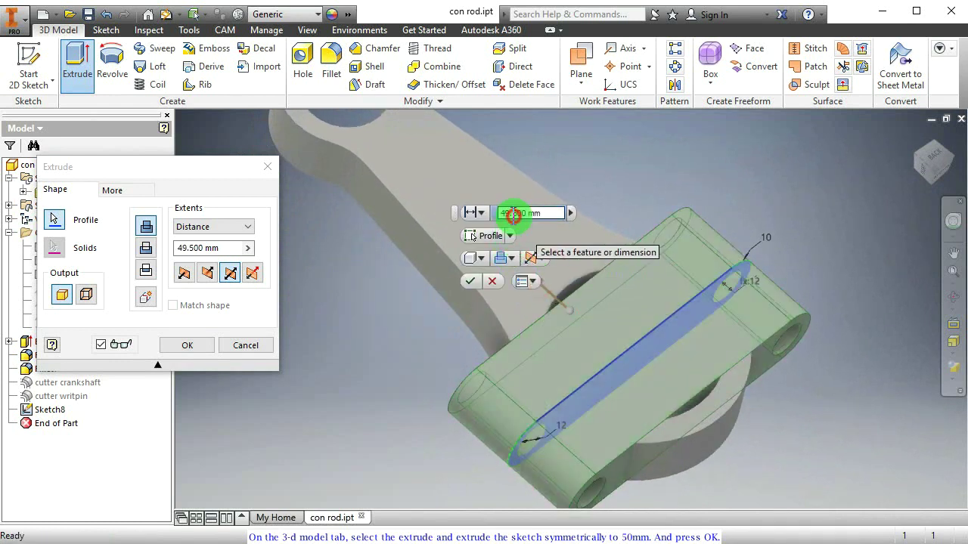
click(476, 213)
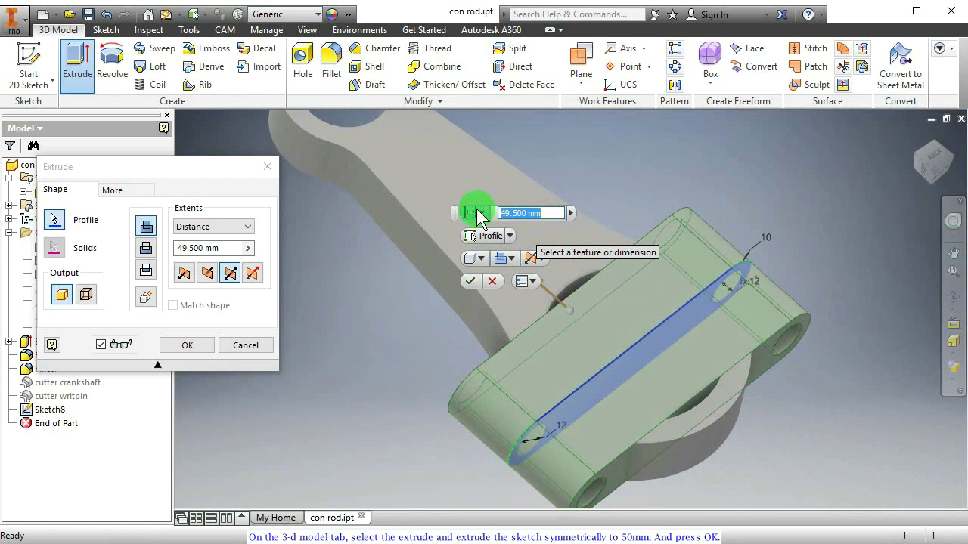
key(Return)
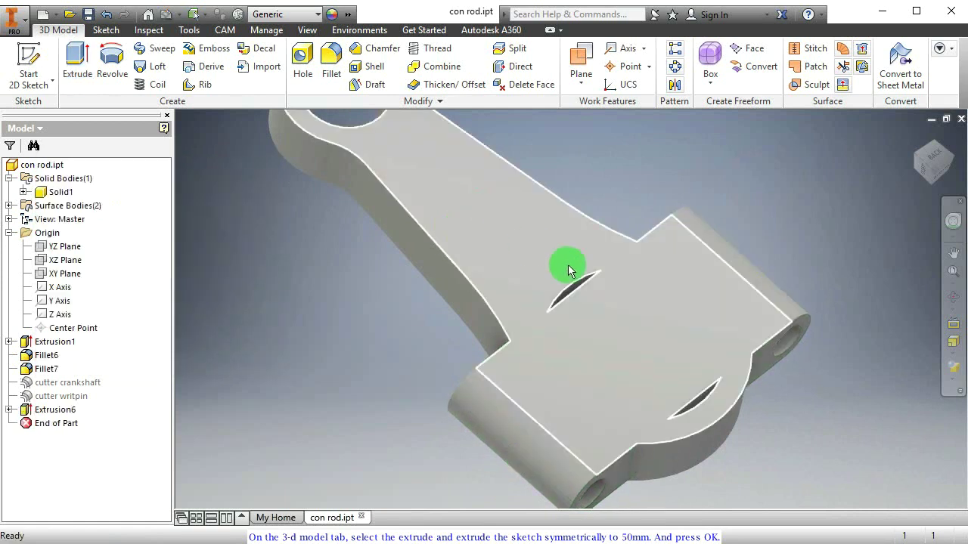
shift+middle_drag(568, 269, 489, 382)
- Turn on visibility of the cutter crankshaft surface body and start the Split command
click(9, 206)
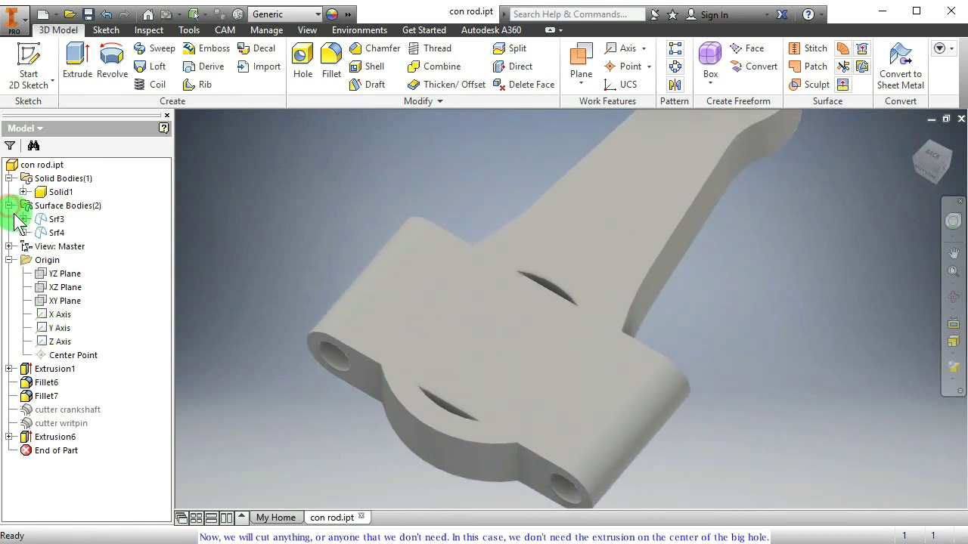
click(65, 410)
right_click(65, 410)
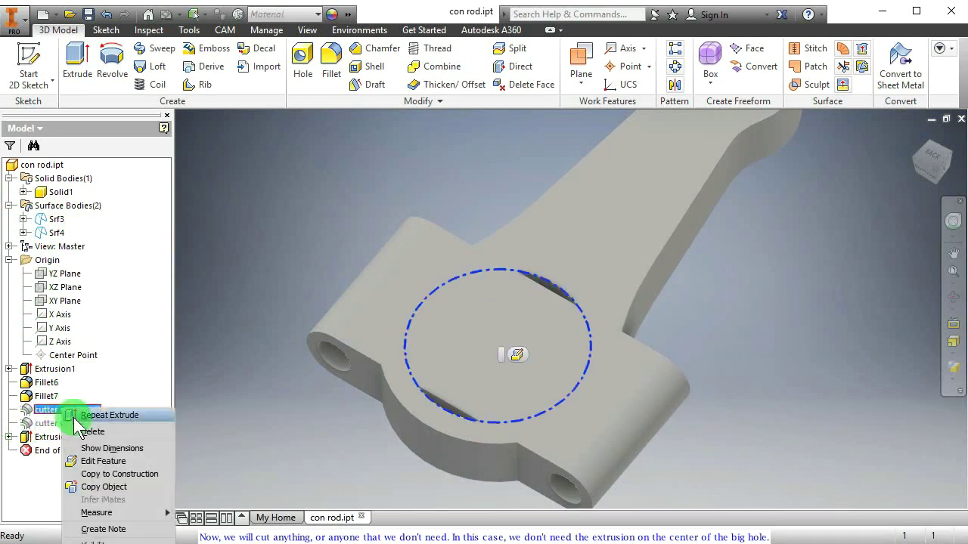
click(114, 539)
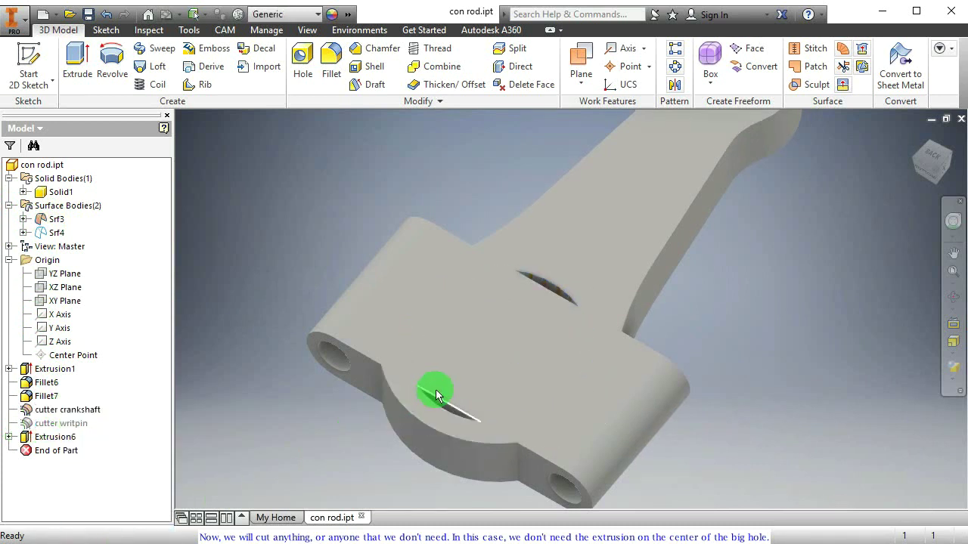
mouse_move(432, 391)
shift+middle_down()
mouse_move(371, 307)
mouse_move(360, 388)
mouse_move(432, 371)
shift+middle_up()
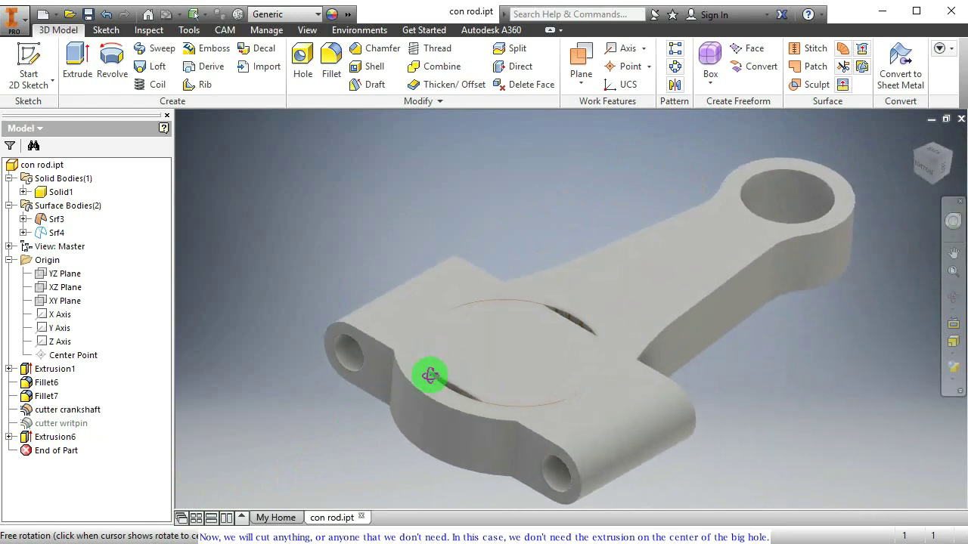
click(514, 49)
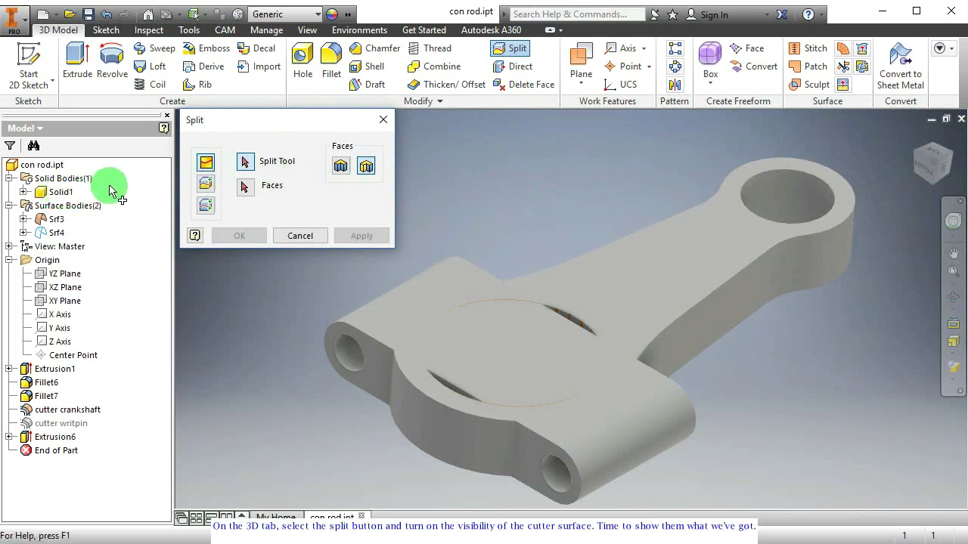
- Trim Solid1 with the cutter crankshaft surface, removing the material inside the big-end bore
click(576, 321)
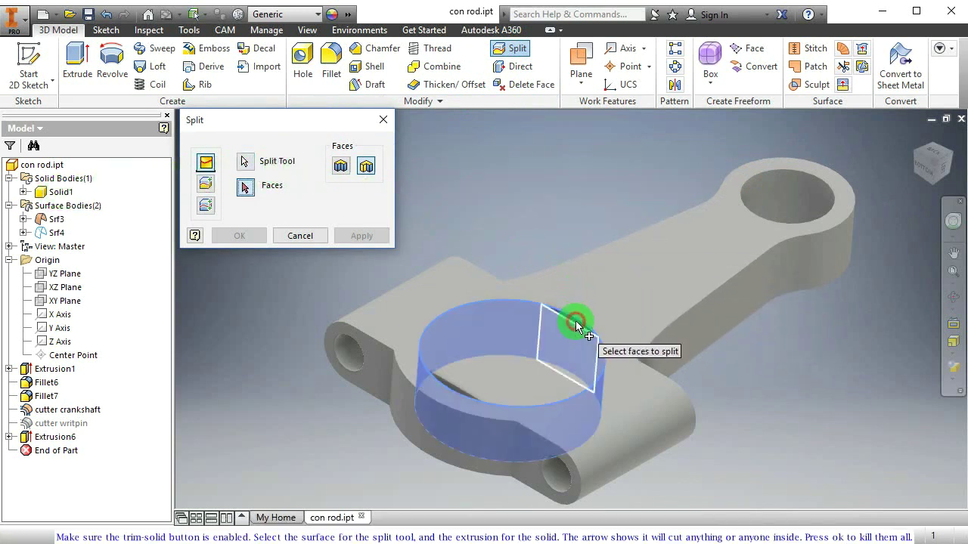
click(205, 186)
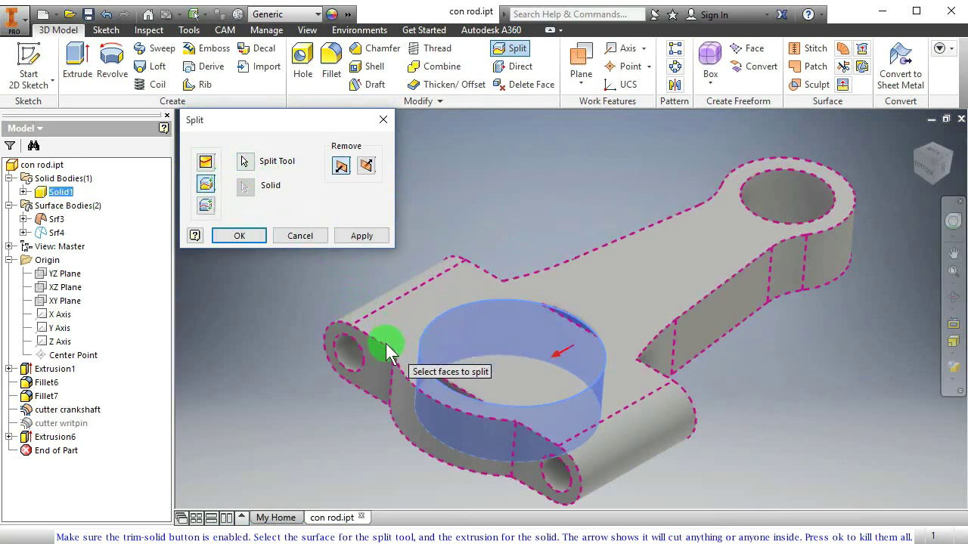
click(248, 236)
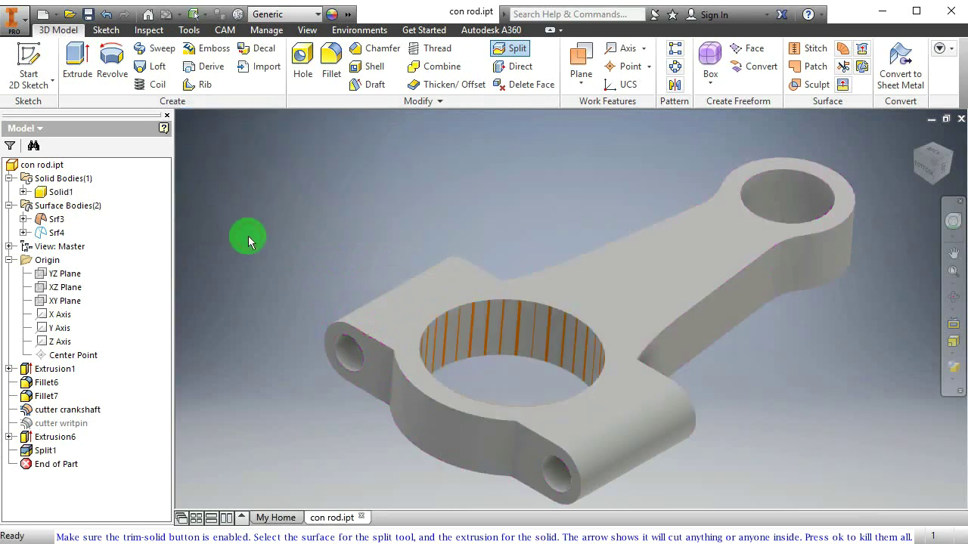
shift+middle_drag(501, 317, 556, 300)
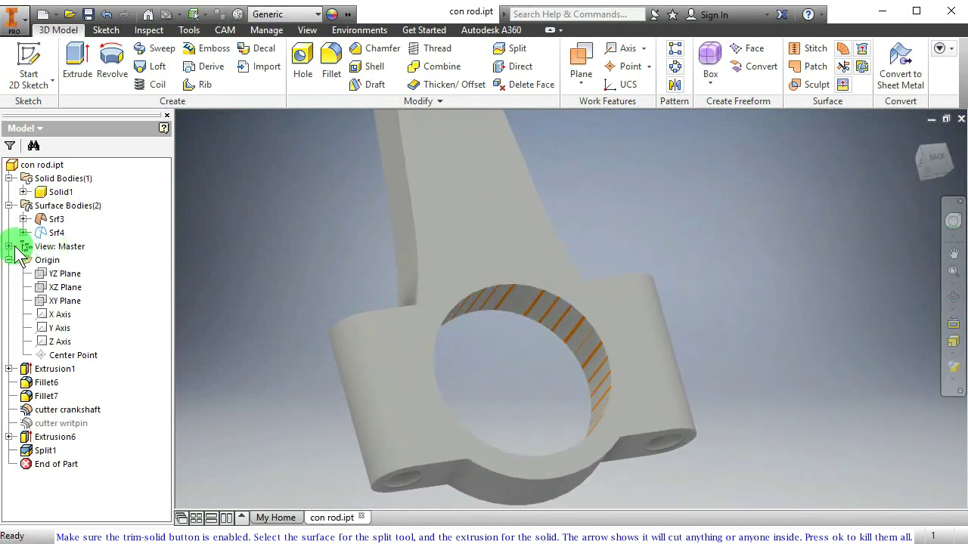
- Collapse the body lists and turn off visibility of the cutter crankshaft surface
click(9, 206)
click(8, 178)
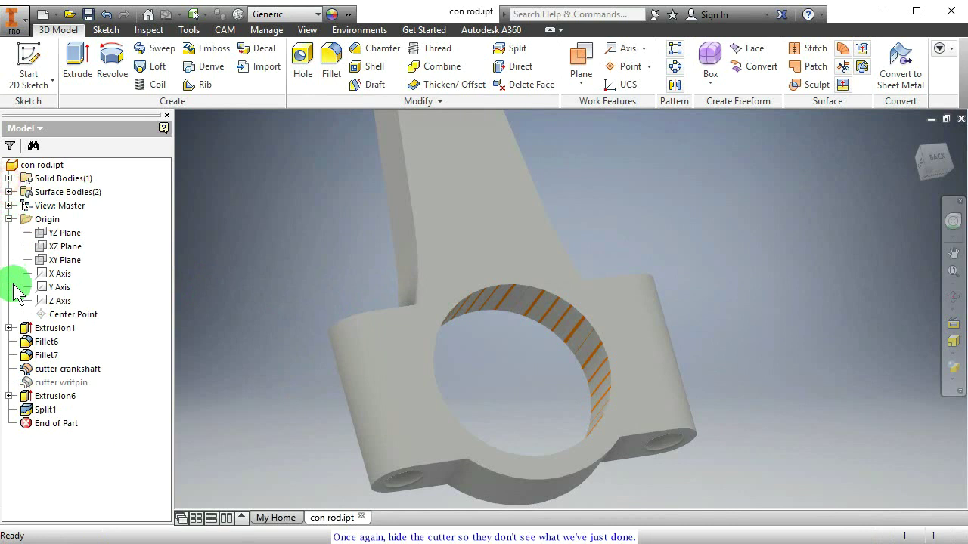
click(54, 369)
right_click(64, 369)
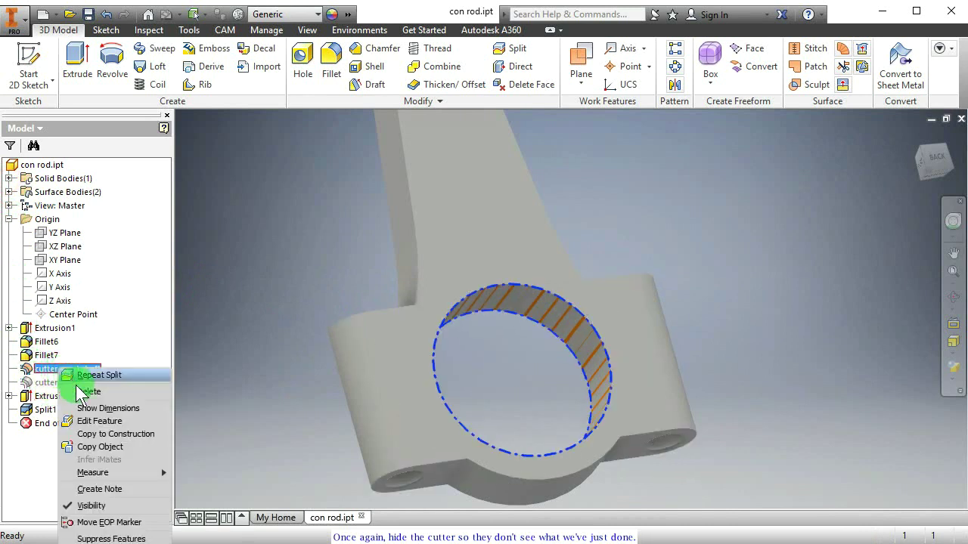
click(92, 505)
shift+middle_drag(453, 350, 514, 319)
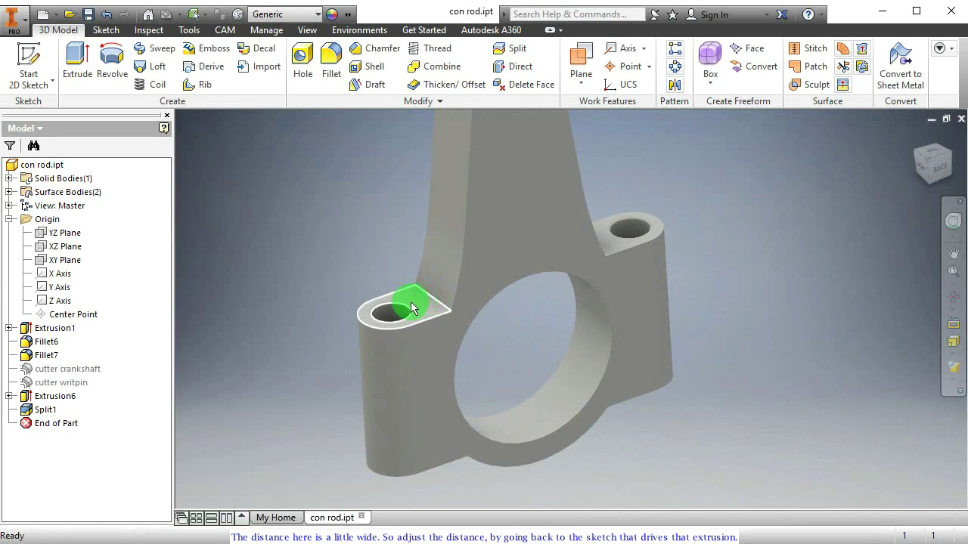
- In Sketch8, drag the slot's right end circle inward to shorten the slot, then finish the sketch
right_click(43, 410)
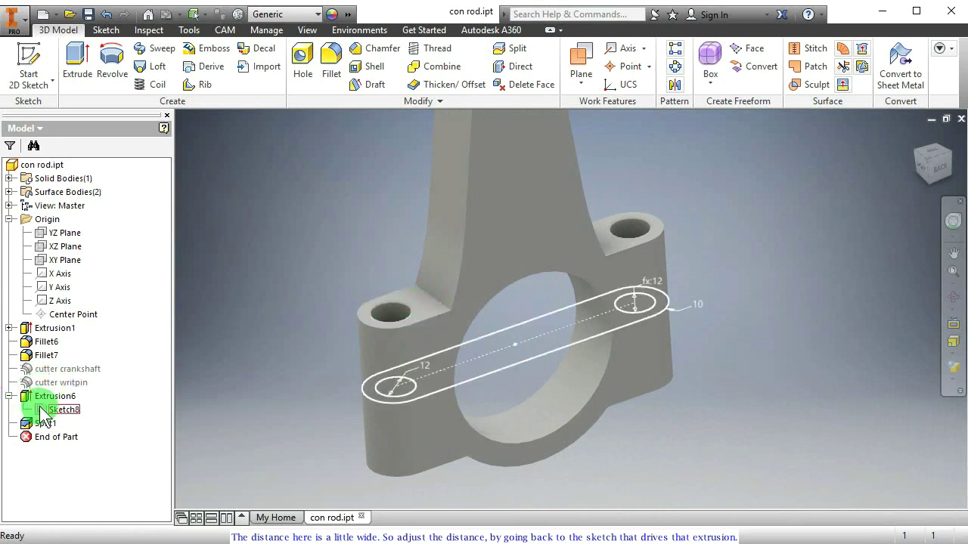
double_click(43, 410)
click(692, 280)
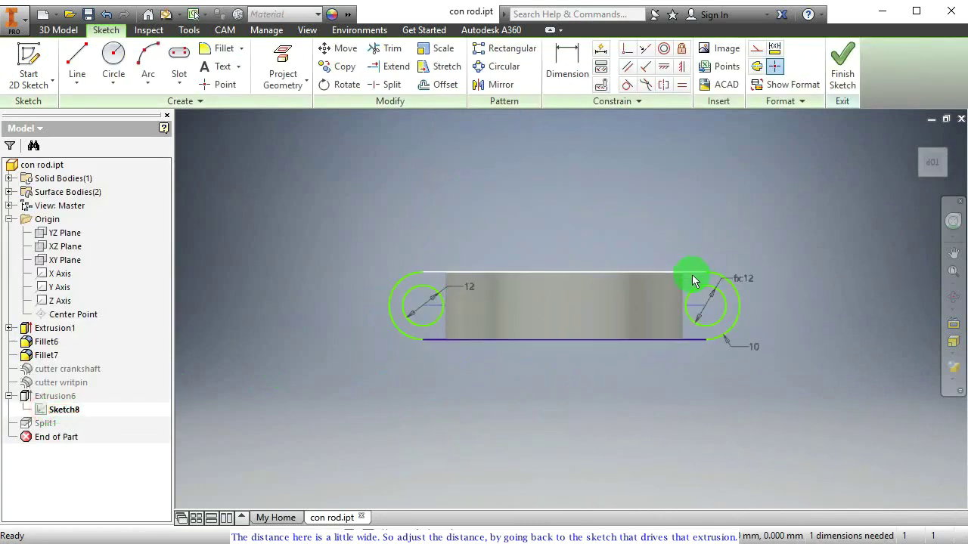
scroll(705, 317, up, 3)
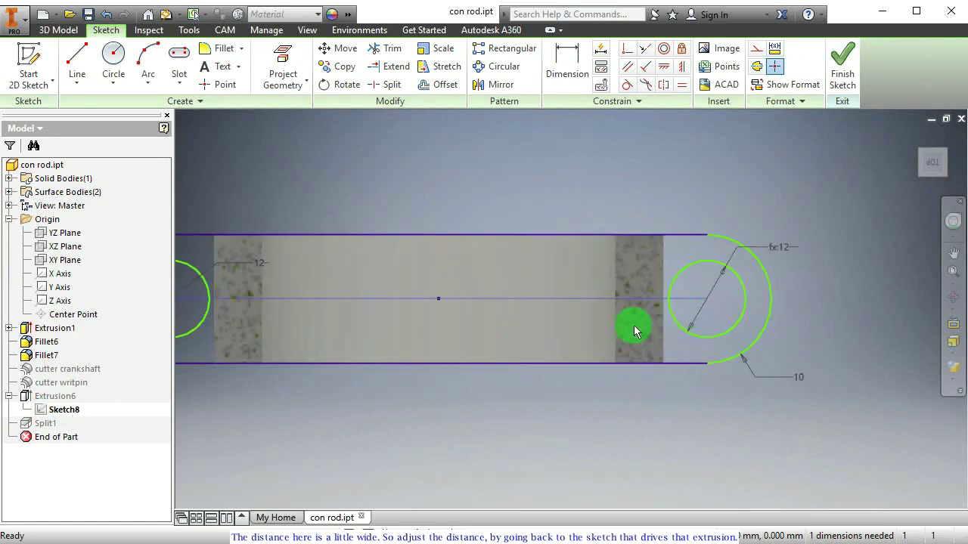
scroll(645, 309, up, 6)
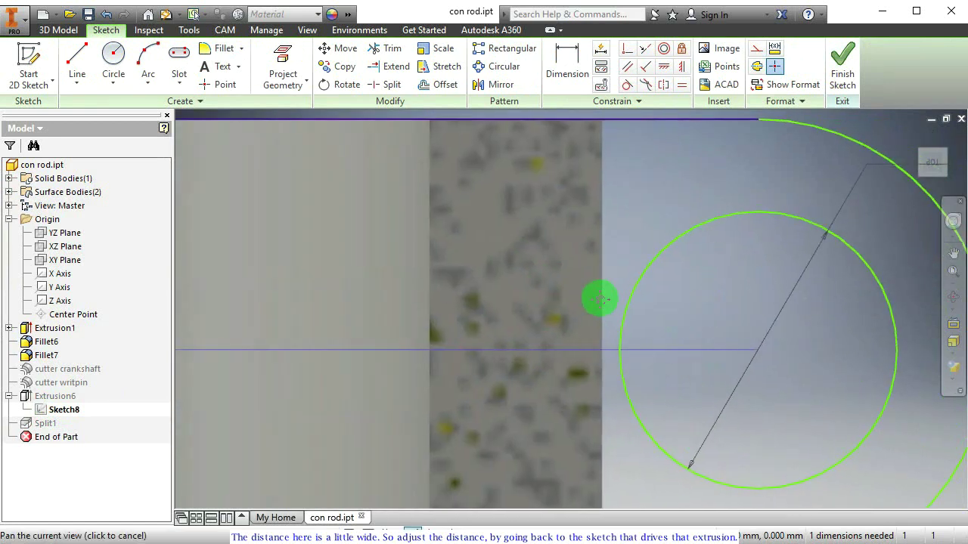
scroll(741, 333, down, 2)
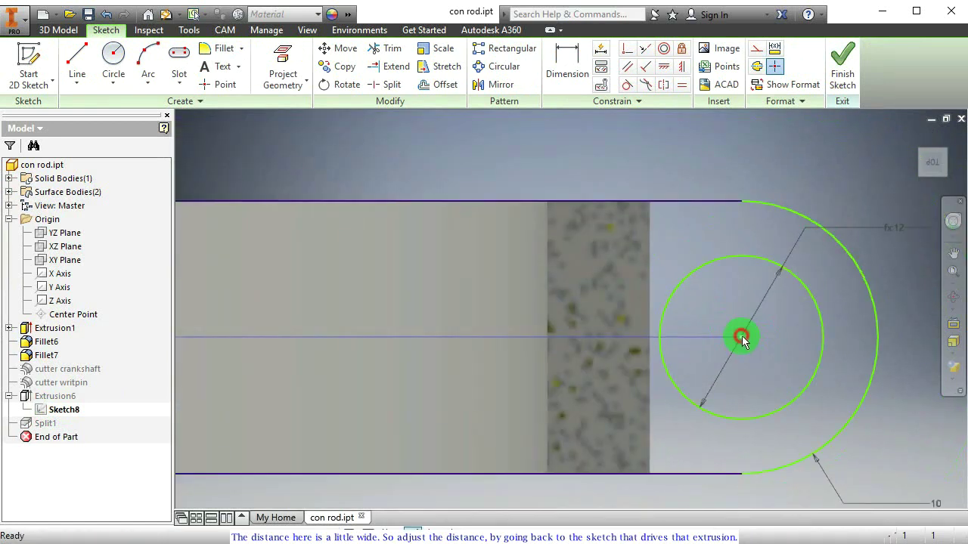
drag(743, 336, 698, 337)
scroll(698, 336, down, 6)
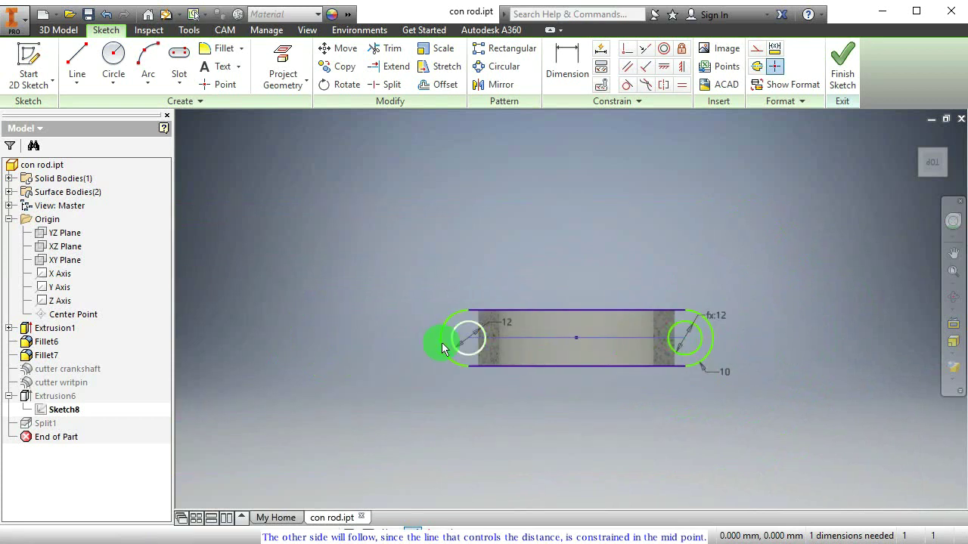
drag(499, 331, 531, 382)
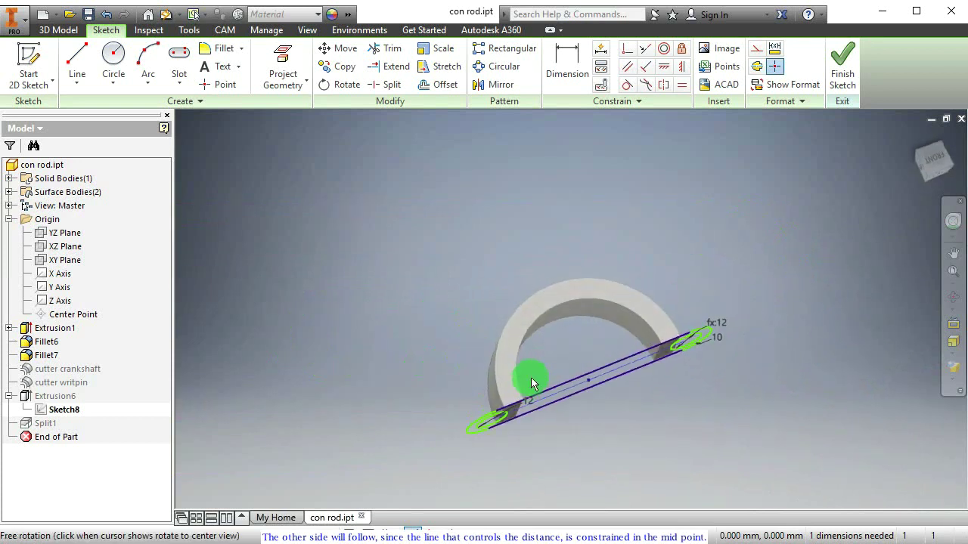
click(840, 68)
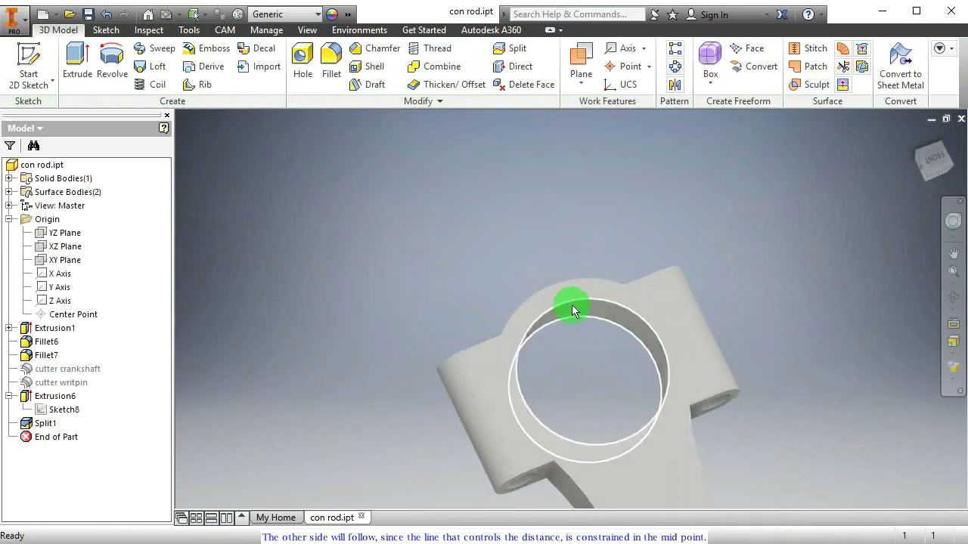
- Fillet the big end's two side edges with a 57.5 mm radius
drag(571, 310, 587, 298)
key(F4)
click(327, 55)
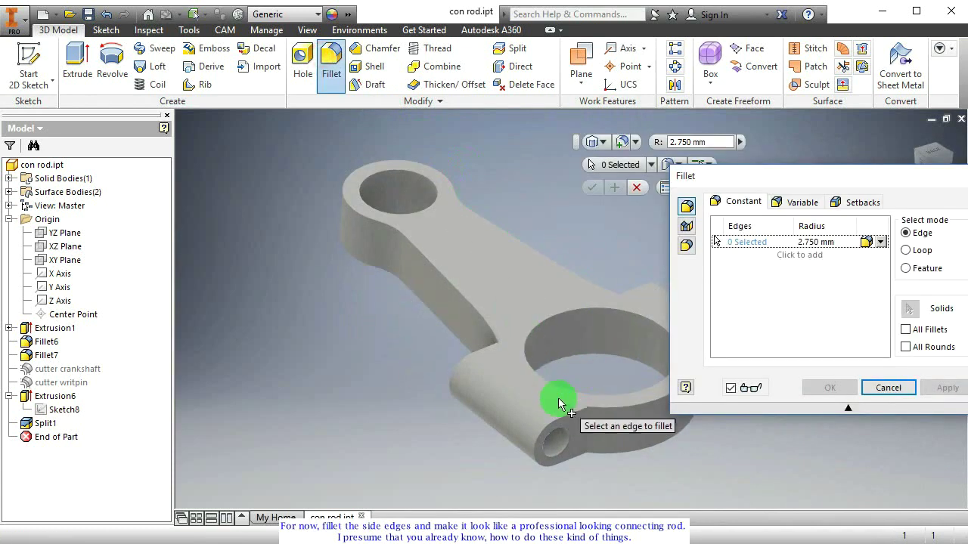
click(587, 430)
drag(555, 366, 472, 398)
click(547, 412)
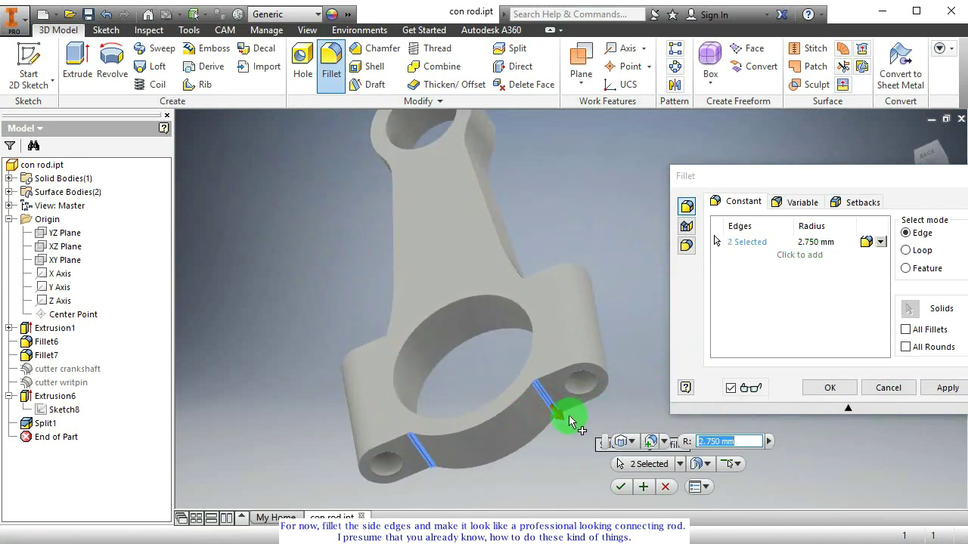
drag(563, 418, 564, 424)
drag(564, 422, 566, 422)
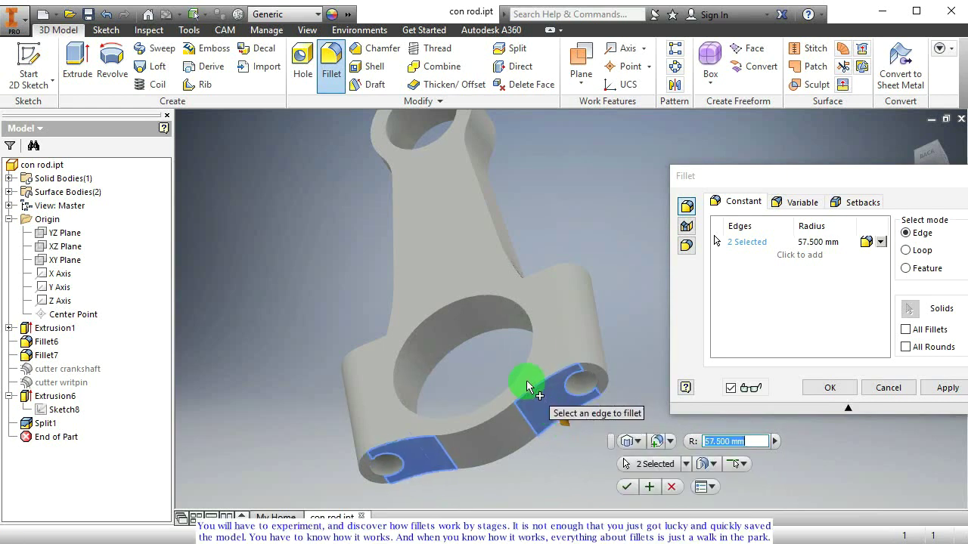
shift+middle_drag(526, 380, 648, 449)
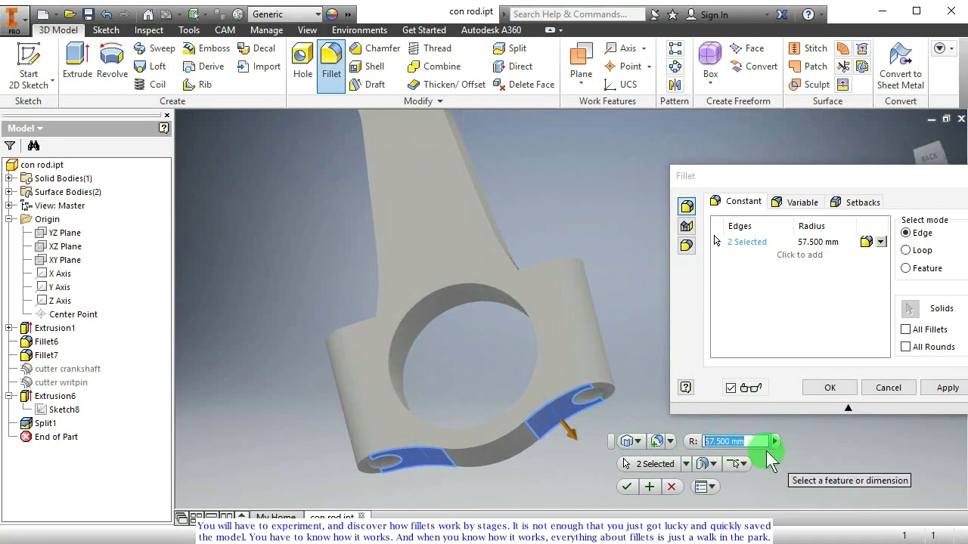
key(Return)
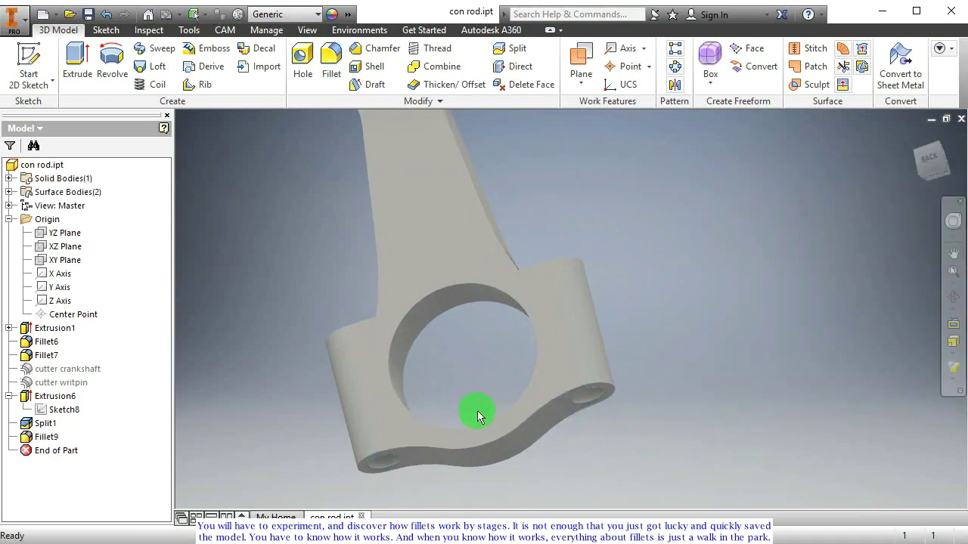
- Select the edges where the rod meets both bolt bosses for a 10 mm fillet
shift+middle_drag(477, 411, 424, 216)
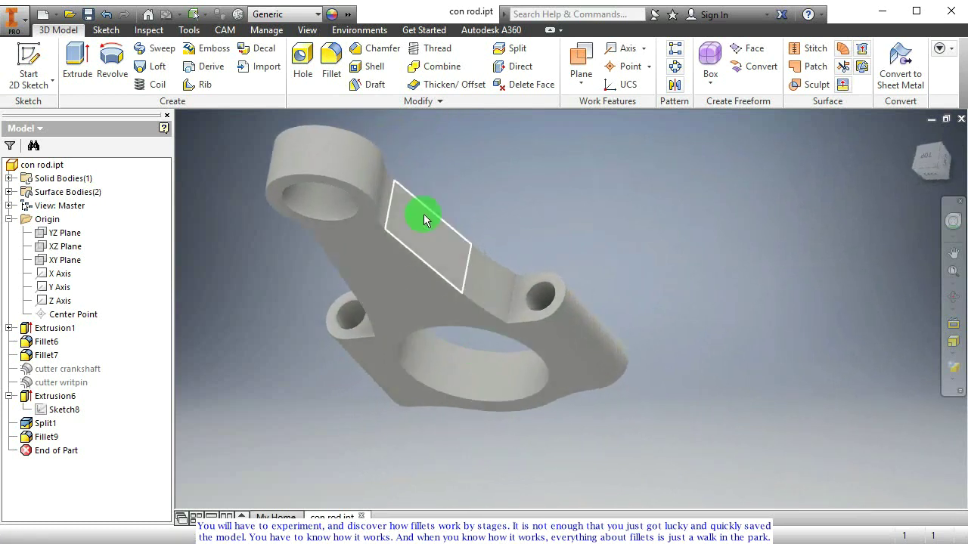
click(344, 71)
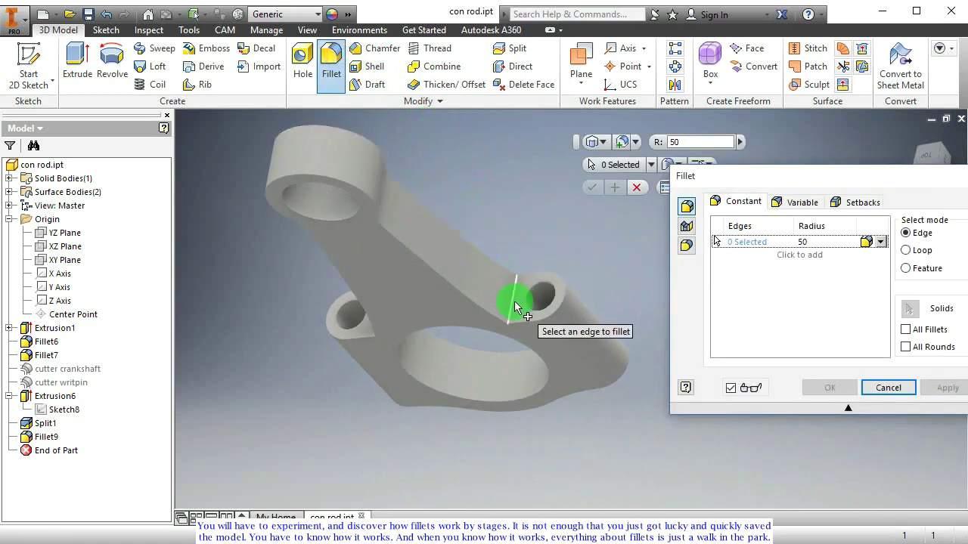
click(468, 330)
click(804, 242)
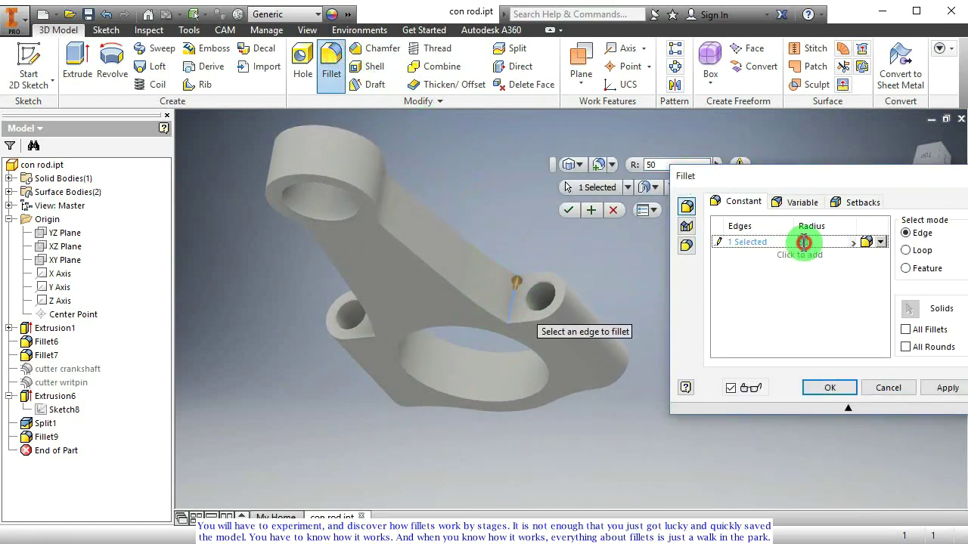
text(10)
shift+middle_drag(518, 288, 558, 302)
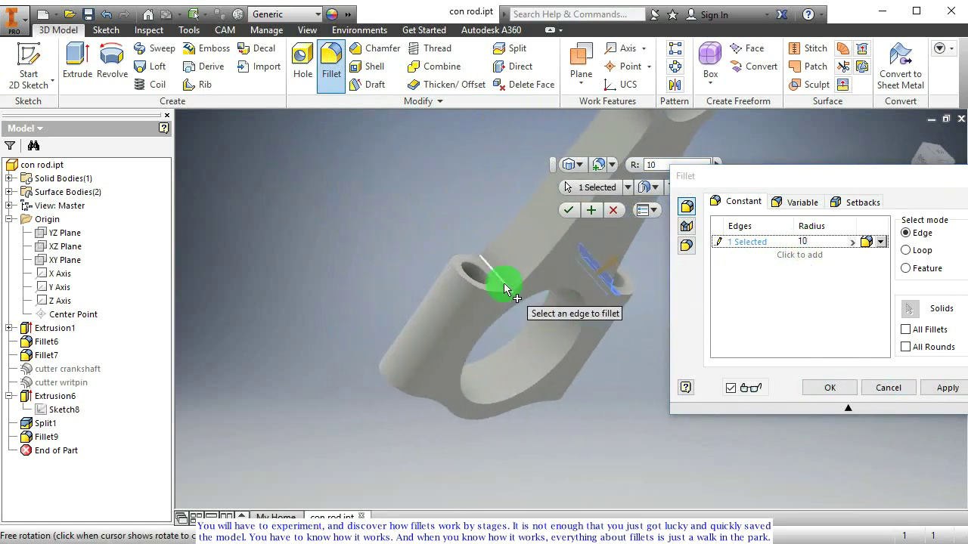
click(503, 283)
- Check the fillet preview at 10 mm radius and apply it to both edges
shift+middle_drag(504, 283, 418, 346)
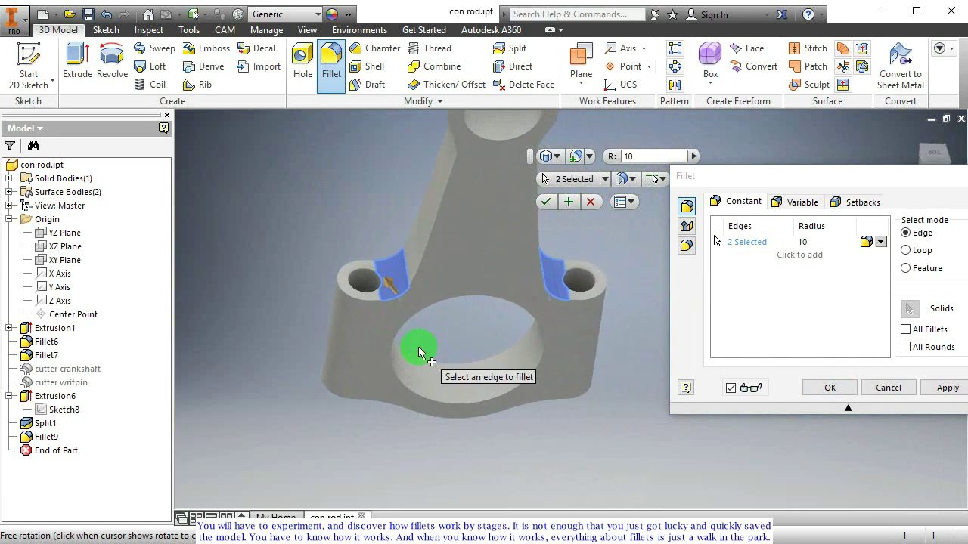
scroll(383, 272, down, 5)
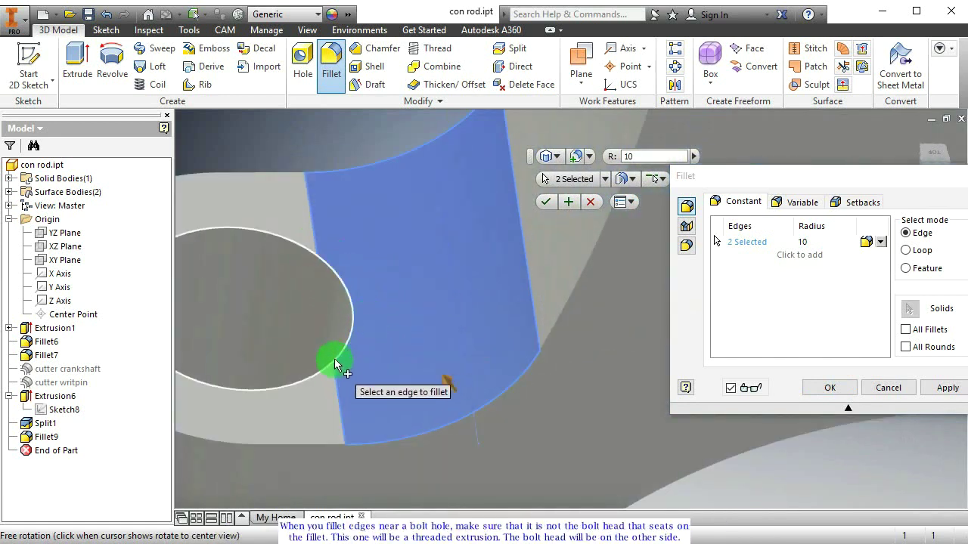
middle_drag(349, 273, 474, 282)
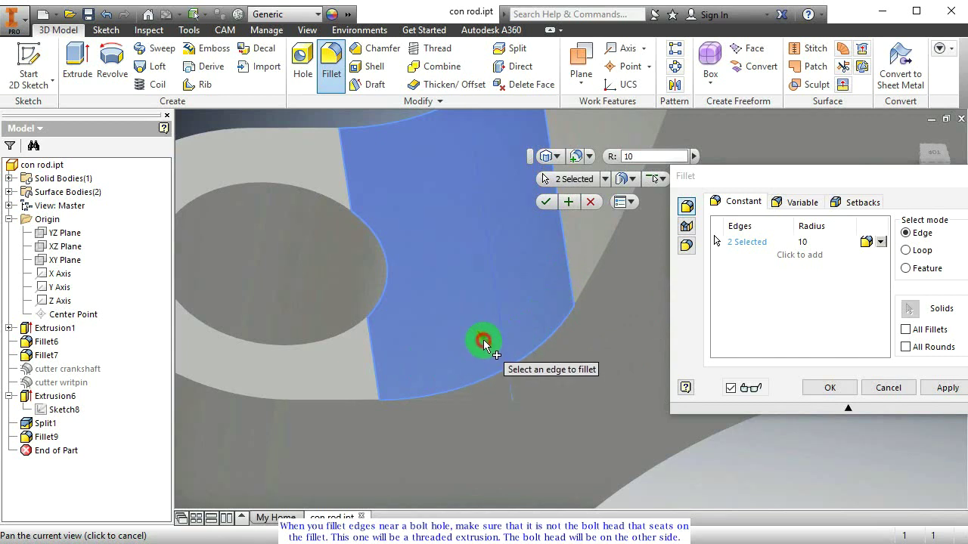
drag(483, 339, 490, 340)
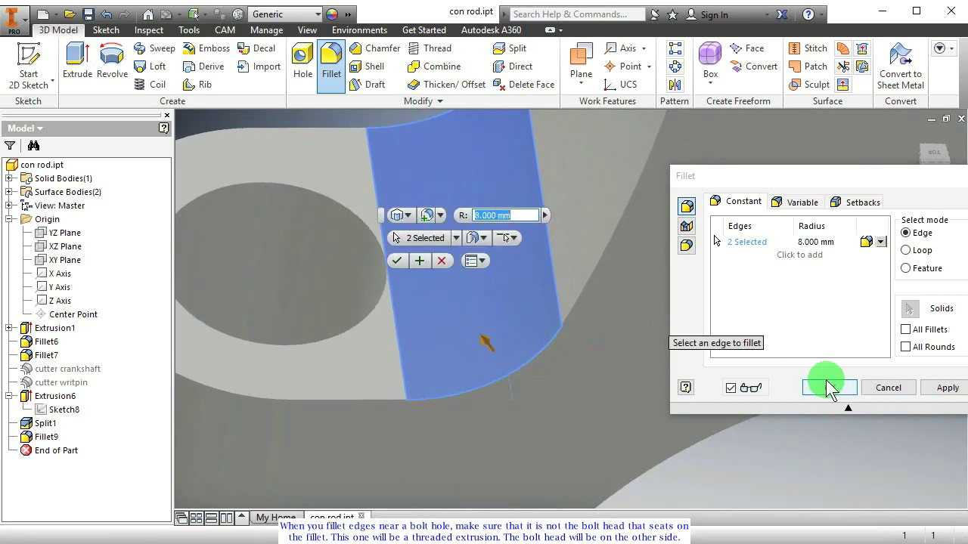
drag(484, 342, 481, 337)
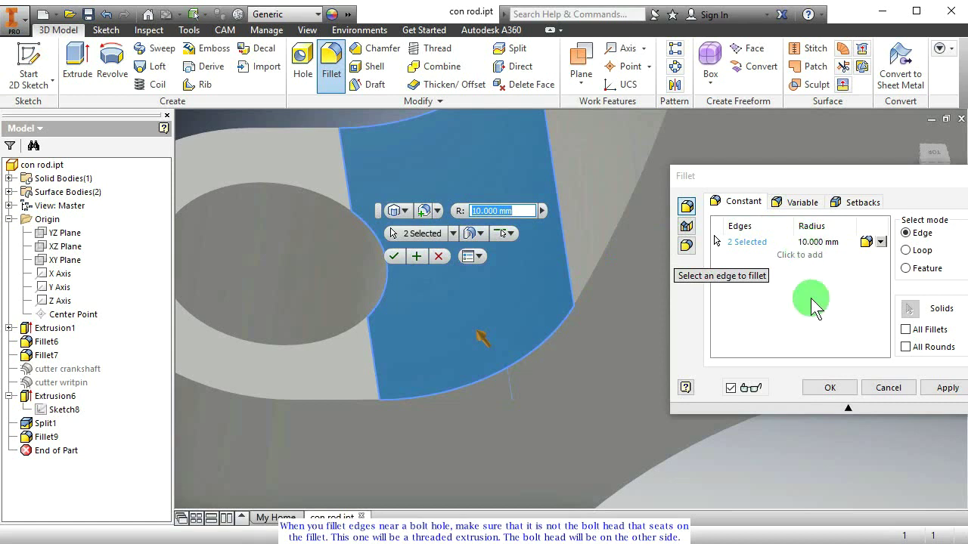
click(830, 387)
drag(568, 384, 590, 272)
key(Escape)
key(Escape)
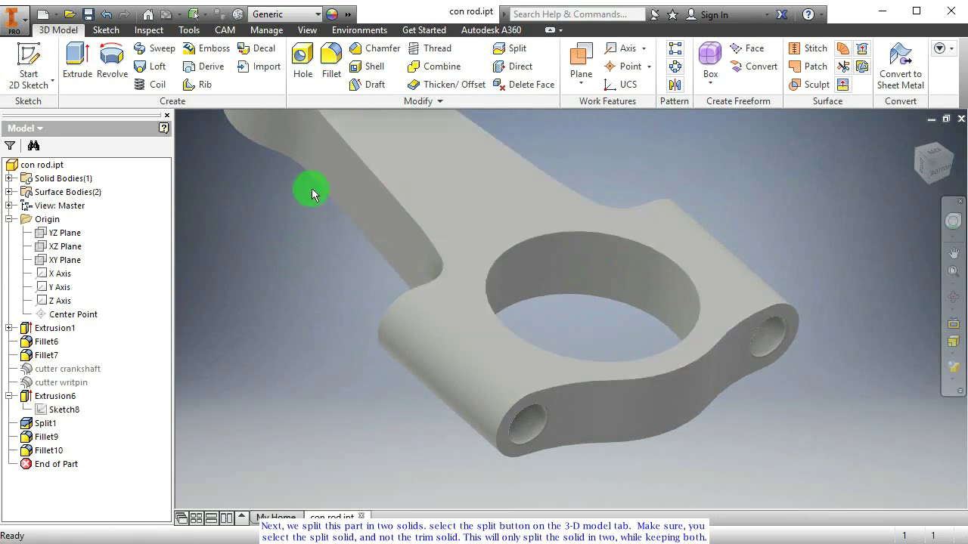
- Split the con rod solid along the XZ Plane in Split Solid mode, creating two bodies
click(64, 246)
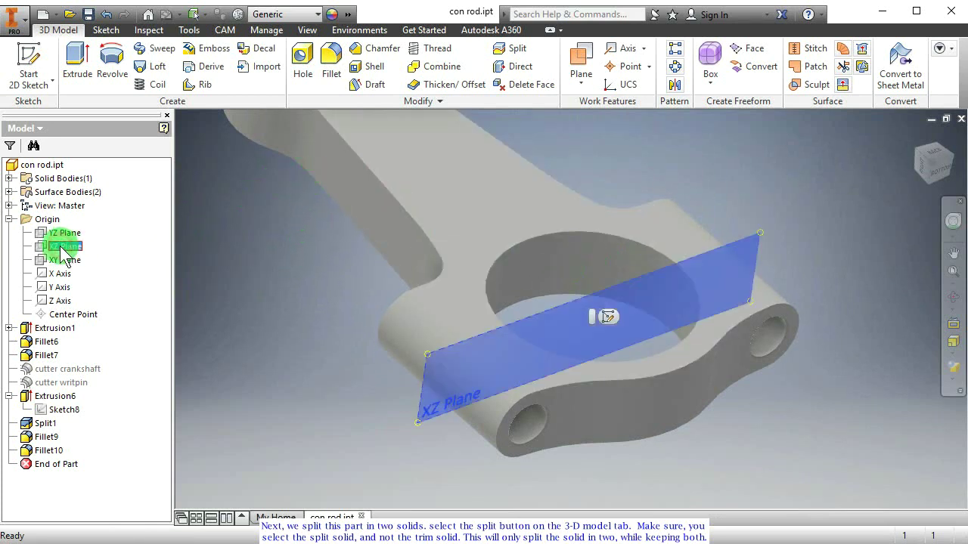
click(509, 49)
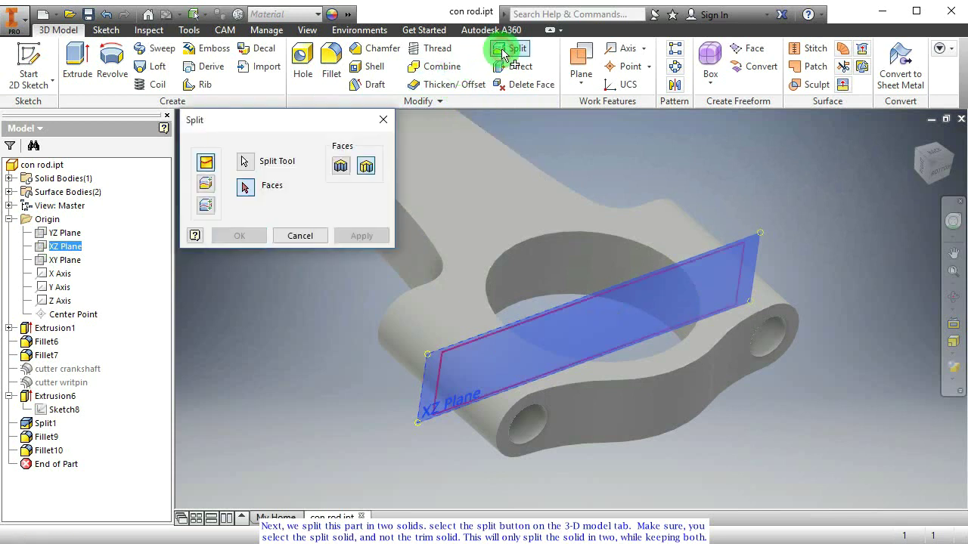
click(204, 184)
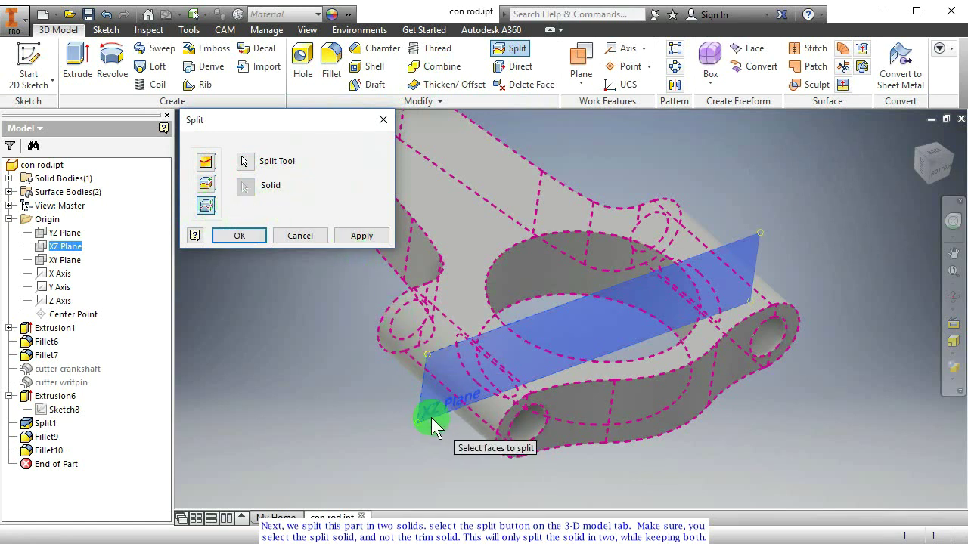
click(244, 166)
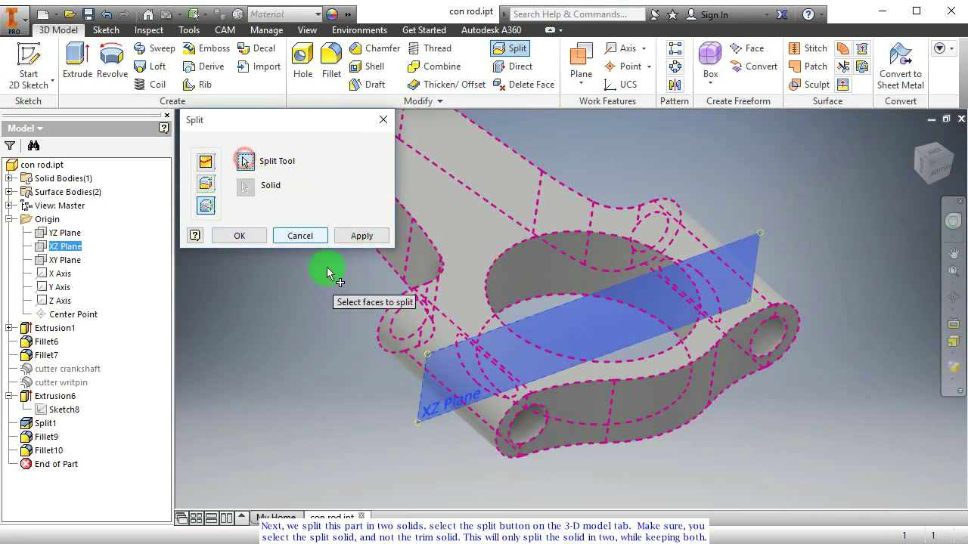
click(437, 414)
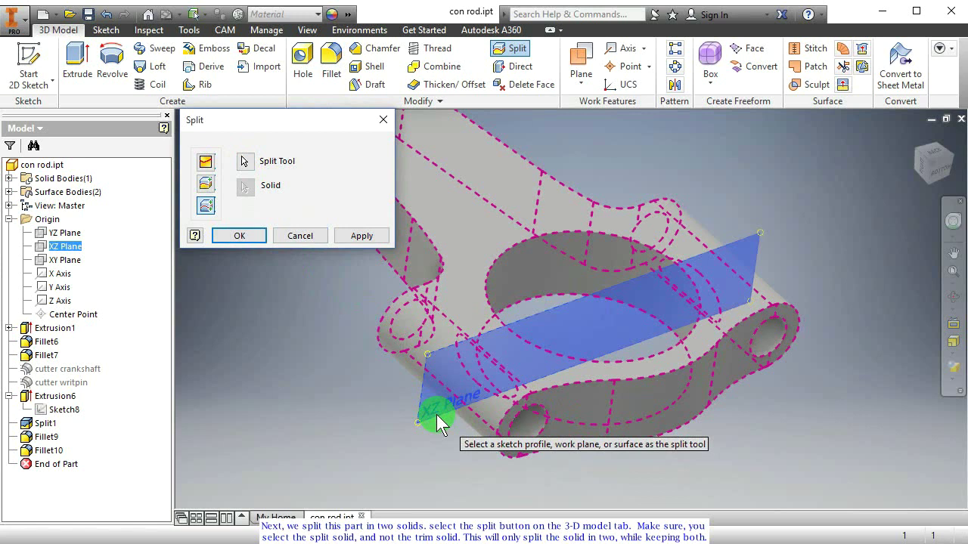
click(250, 236)
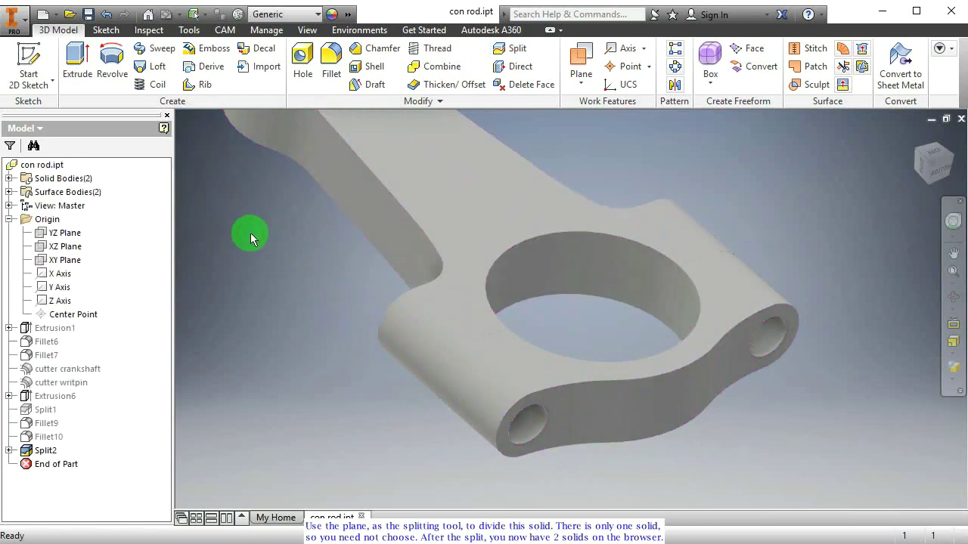
click(8, 178)
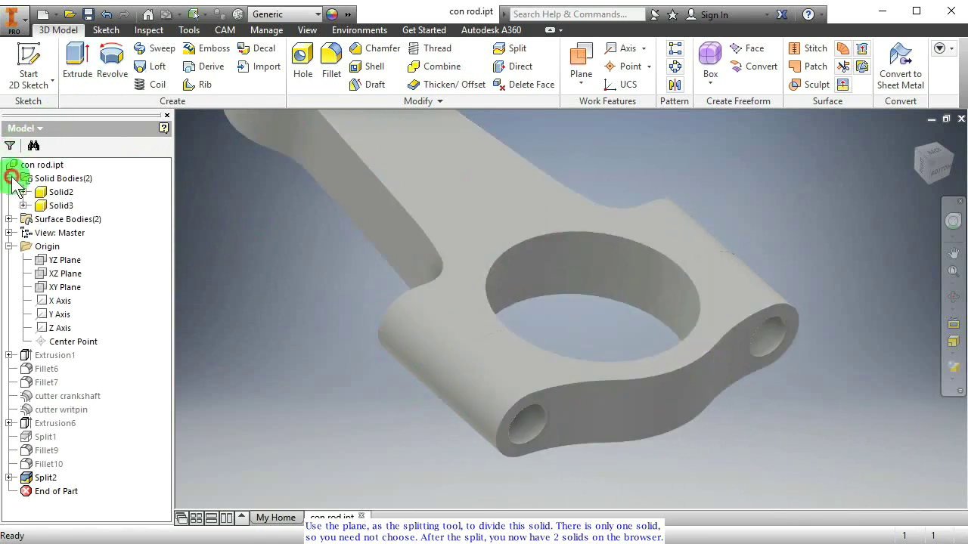
right_click(59, 207)
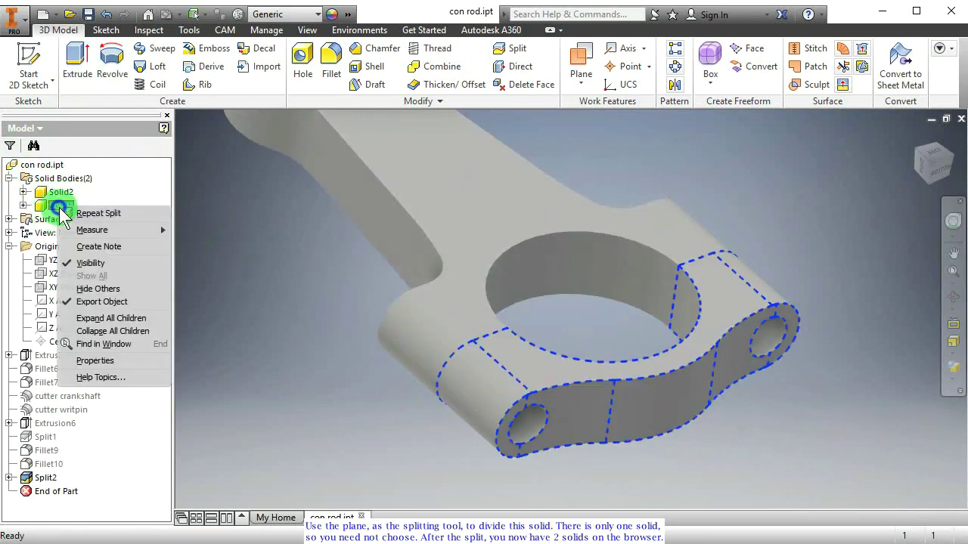
click(85, 263)
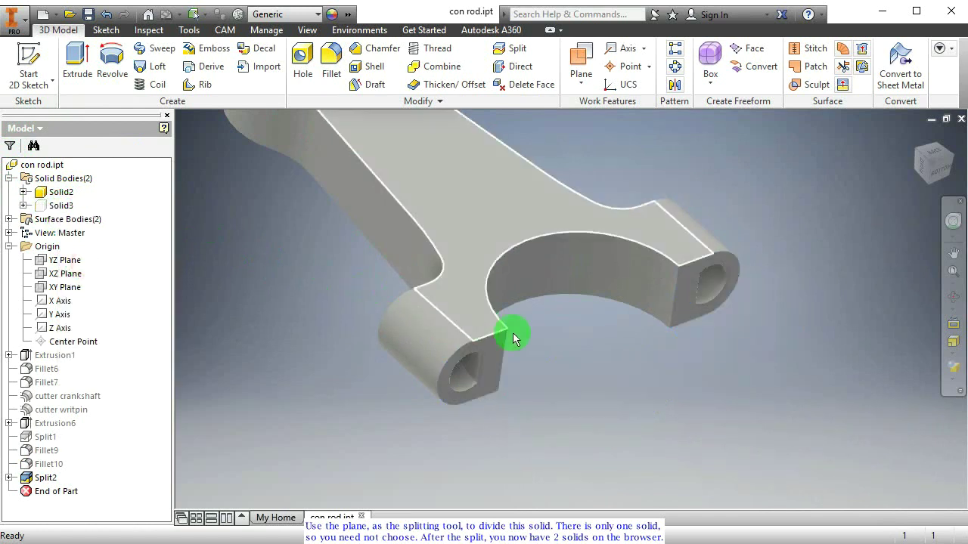
shift+middle_drag(530, 337, 554, 376)
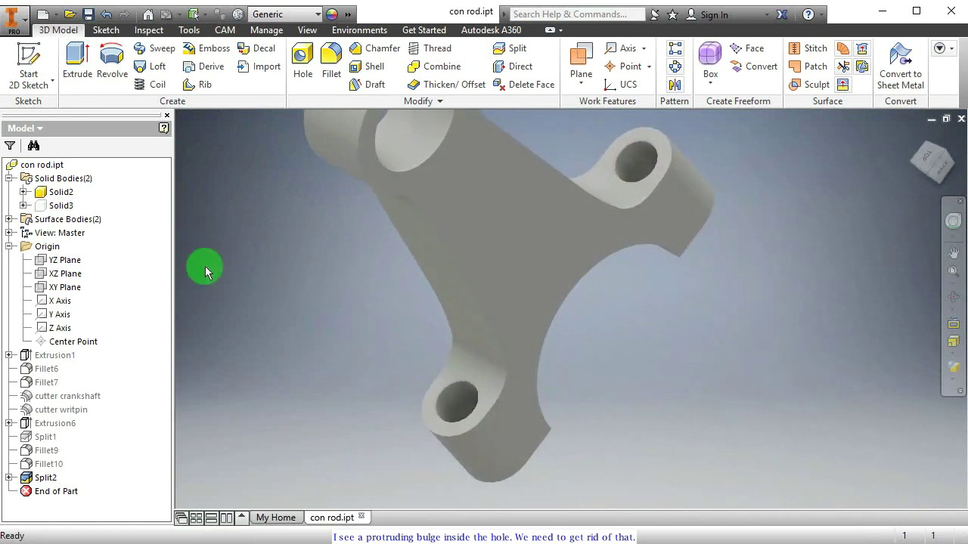
click(59, 206)
right_click(65, 206)
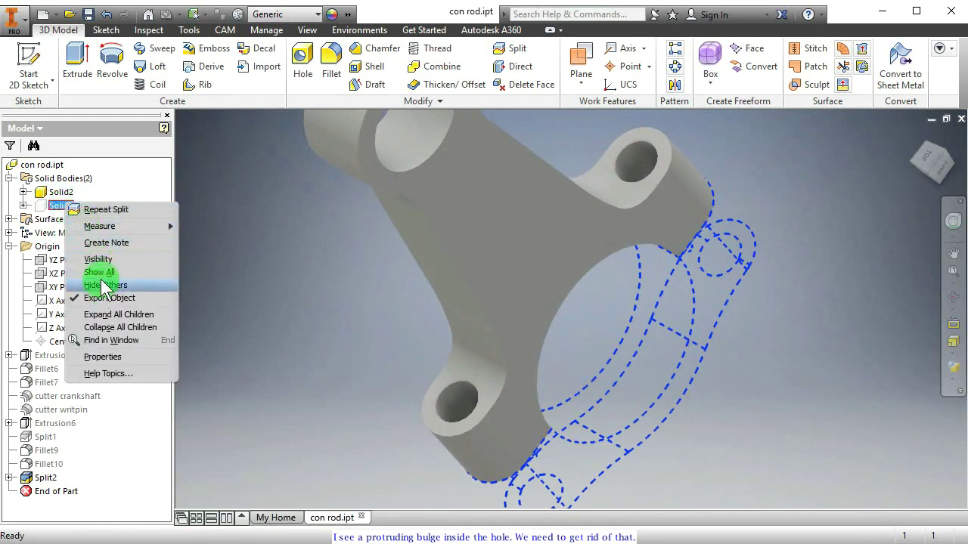
click(98, 260)
shift+middle_drag(426, 309, 501, 293)
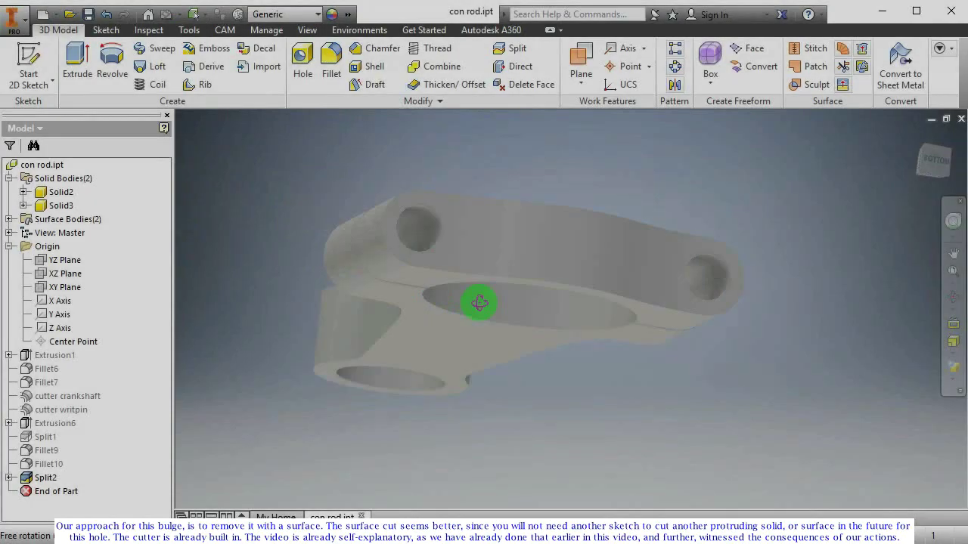
shift+middle_drag(484, 303, 484, 325)
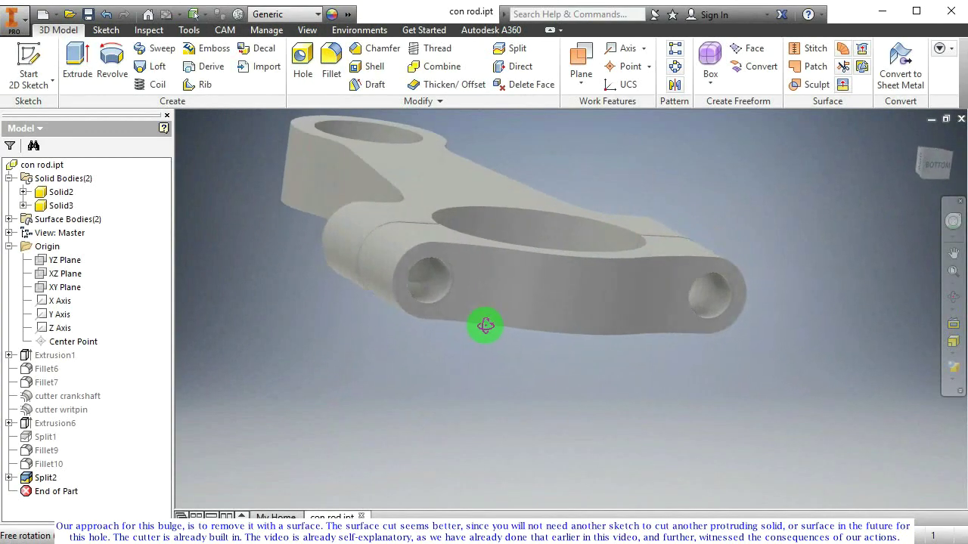
- Create a new sketch on the bulge face inside the hole and return to a 3D view
click(402, 308)
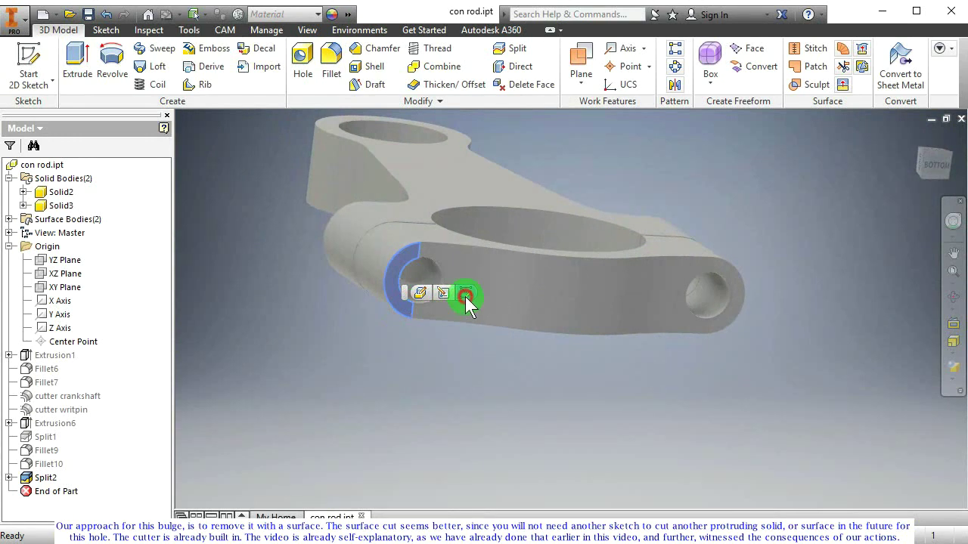
click(463, 296)
middle_drag(524, 357, 474, 338)
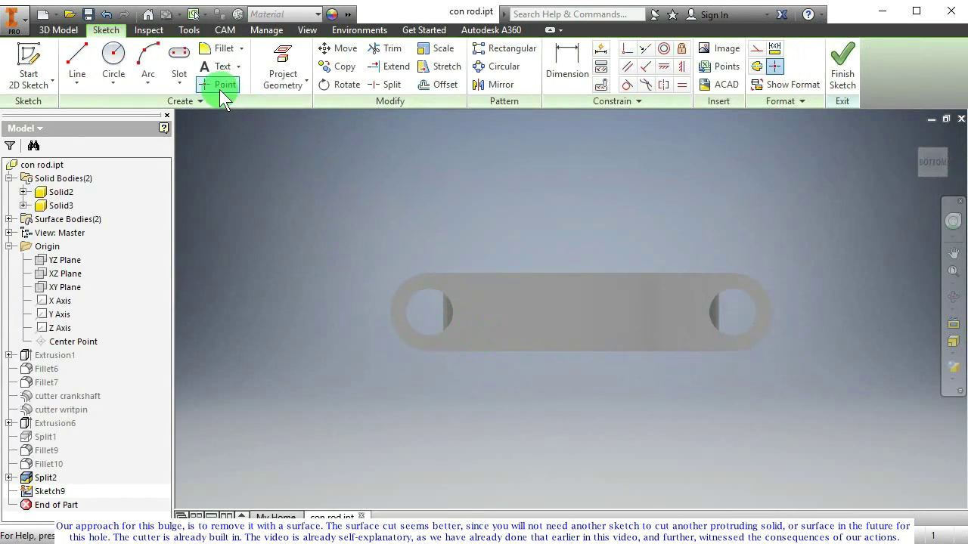
key(F5)
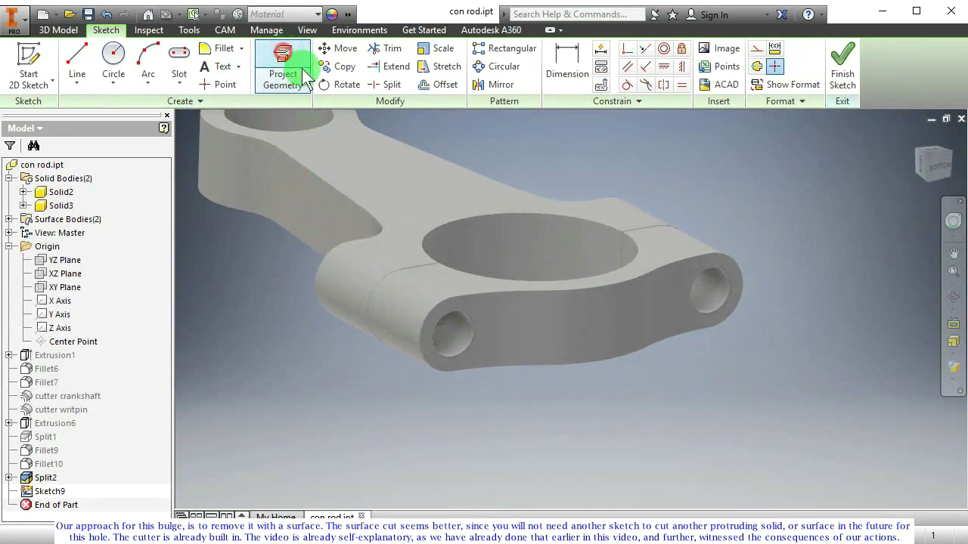
- Project the lower bolt hole's circular edge into Sketch9
click(304, 74)
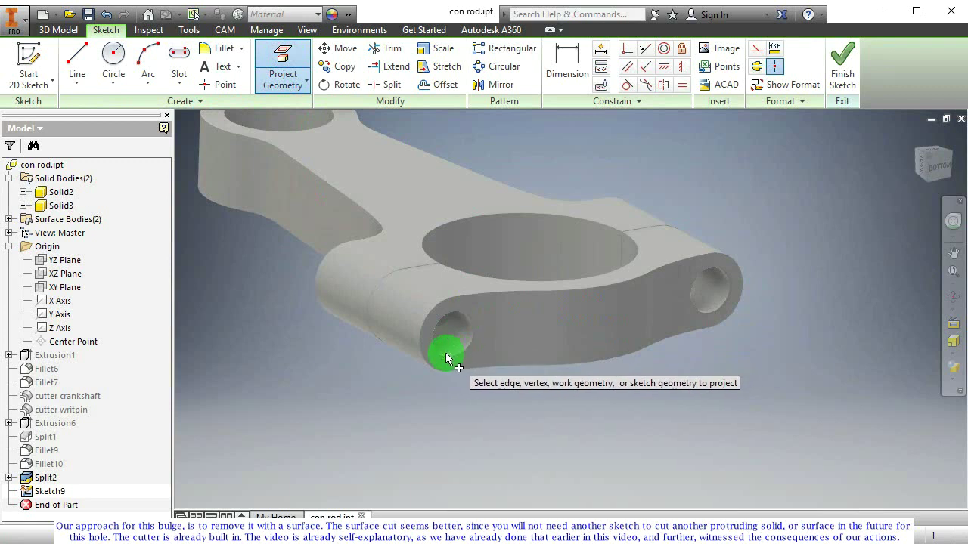
click(459, 357)
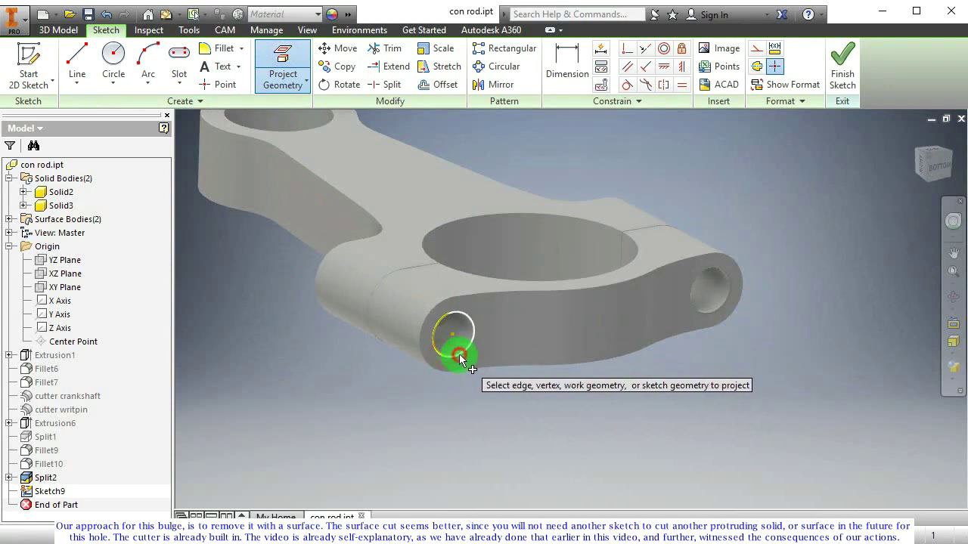
mouse_move(460, 361)
shift+middle_down()
mouse_move(447, 313)
mouse_move(479, 379)
mouse_move(532, 392)
mouse_move(489, 371)
mouse_move(447, 287)
mouse_move(467, 269)
mouse_move(480, 291)
mouse_move(372, 255)
mouse_move(227, 136)
shift+middle_up()
click(60, 29)
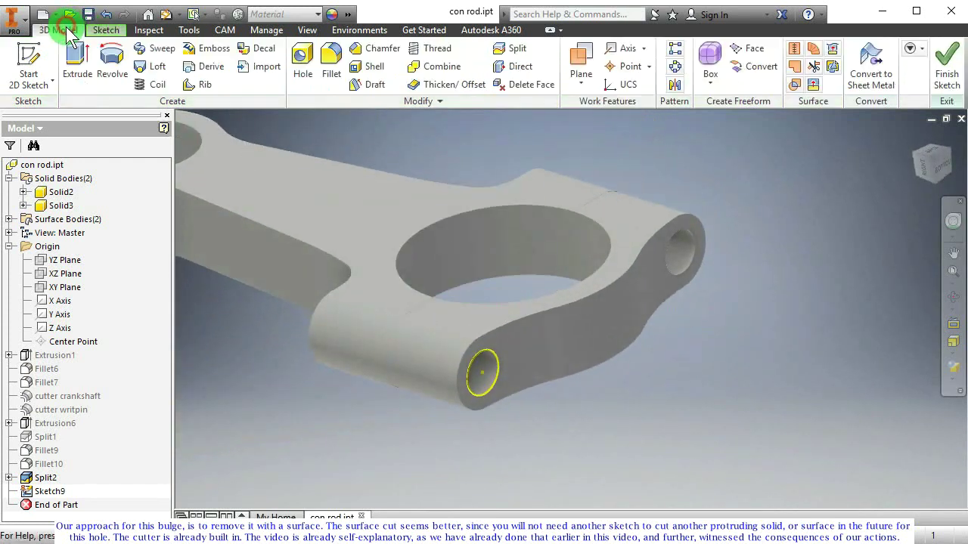
- Extrude the projected hole circle as a 56 mm surface back through the boss, creating ExtrusionSrf1
click(78, 64)
click(87, 296)
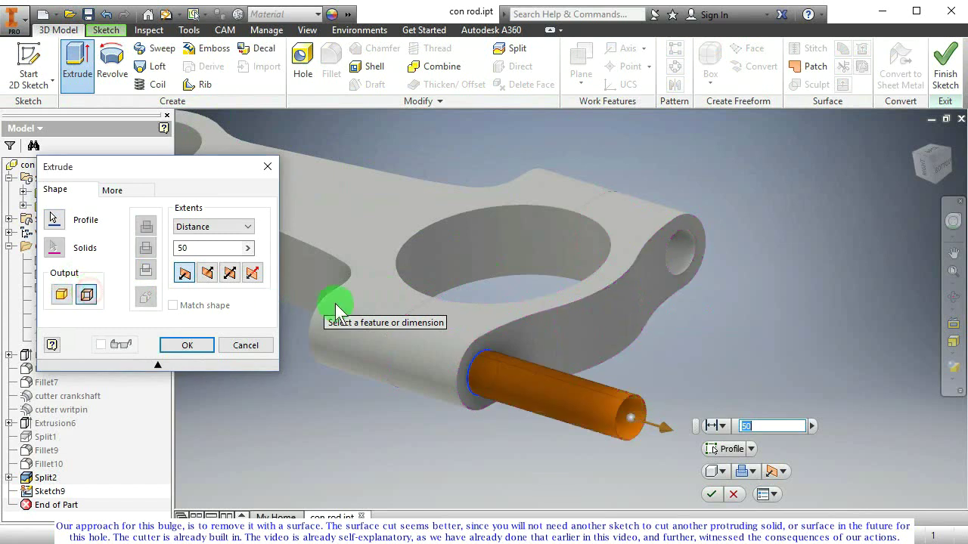
middle_drag(335, 303, 605, 270)
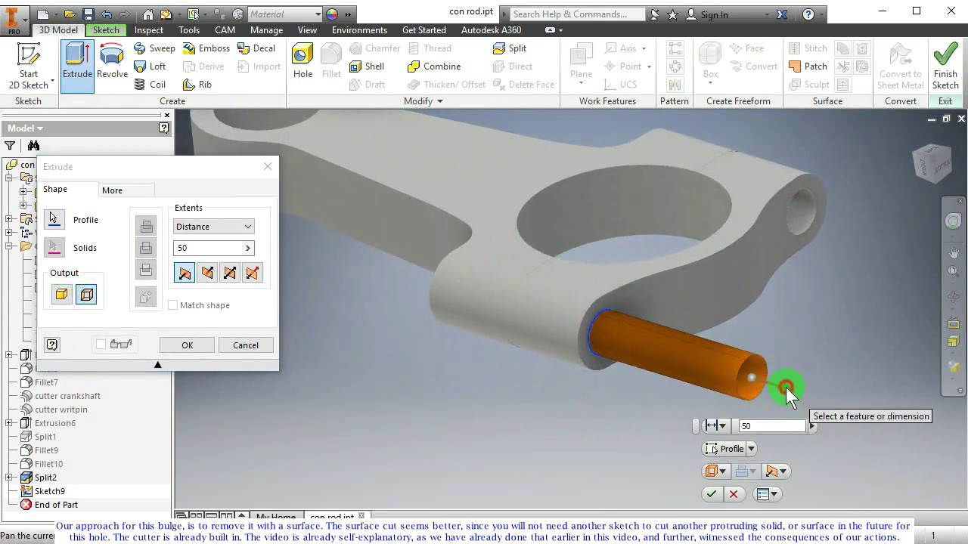
drag(786, 387, 526, 312)
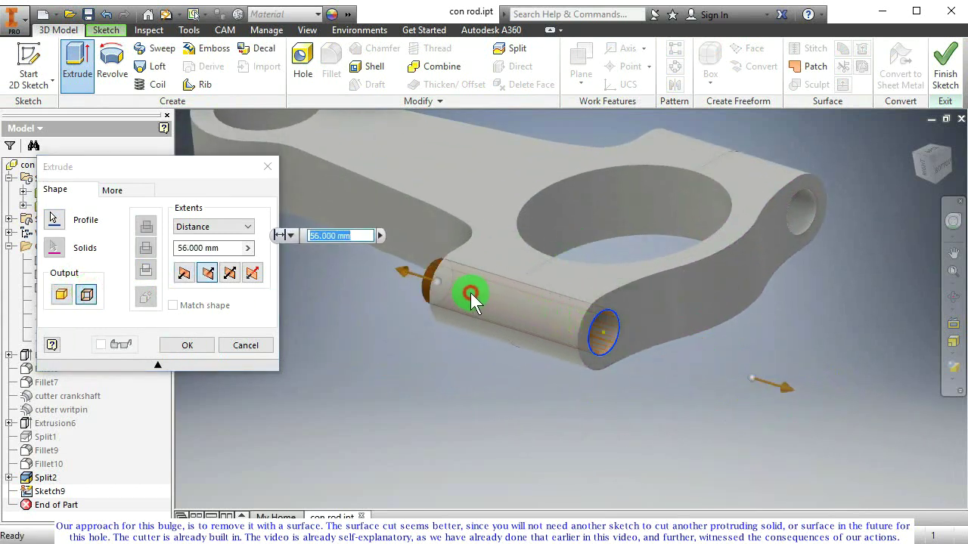
shift+middle_drag(471, 300, 631, 283)
click(279, 304)
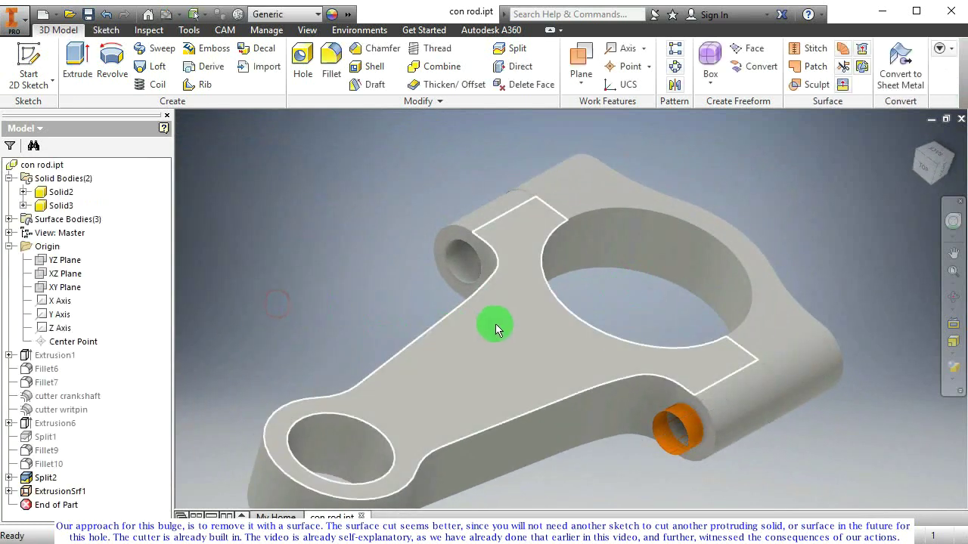
shift+middle_drag(495, 324, 433, 171)
- Mirror ExtrusionSrf1 across the YZ Plane into the opposite bolt hole as Mirror3
click(599, 79)
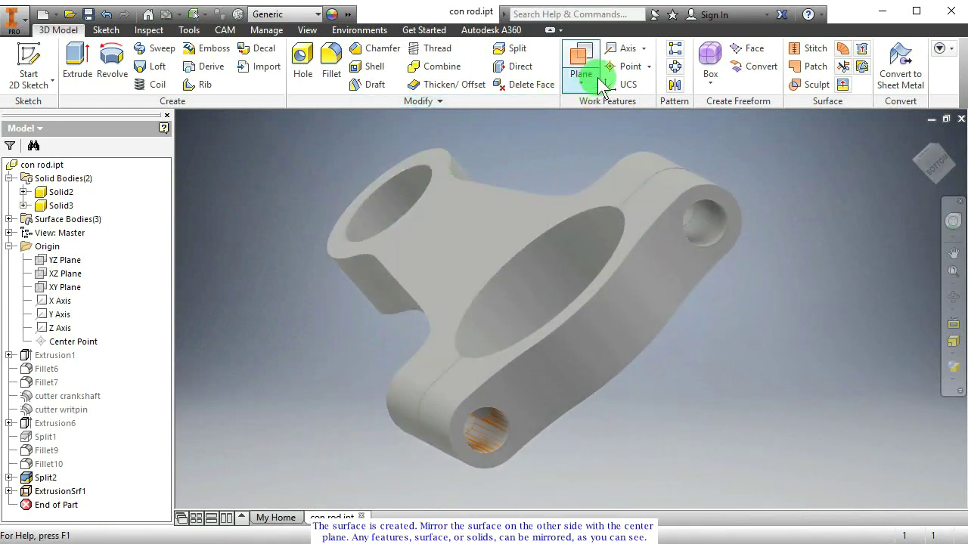
click(674, 84)
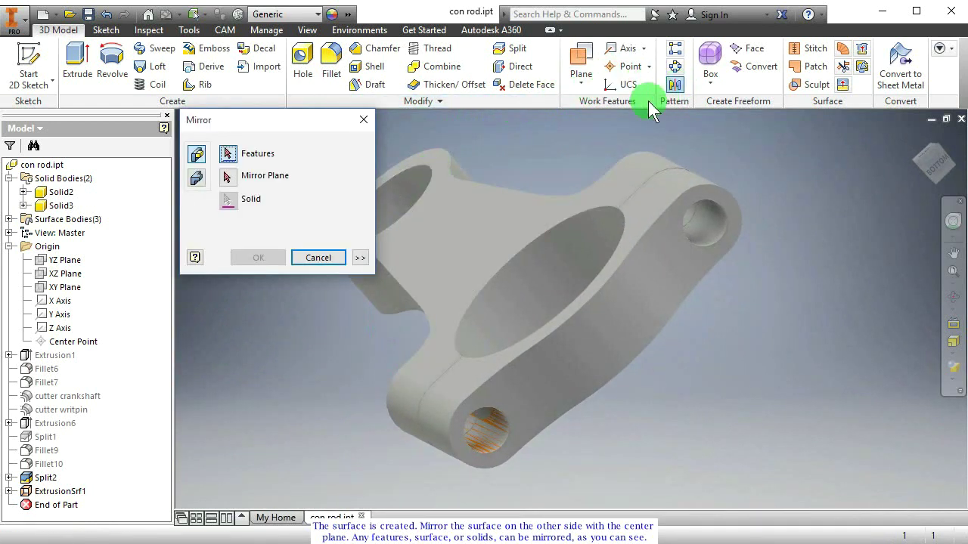
shift+middle_drag(316, 331, 372, 345)
click(327, 350)
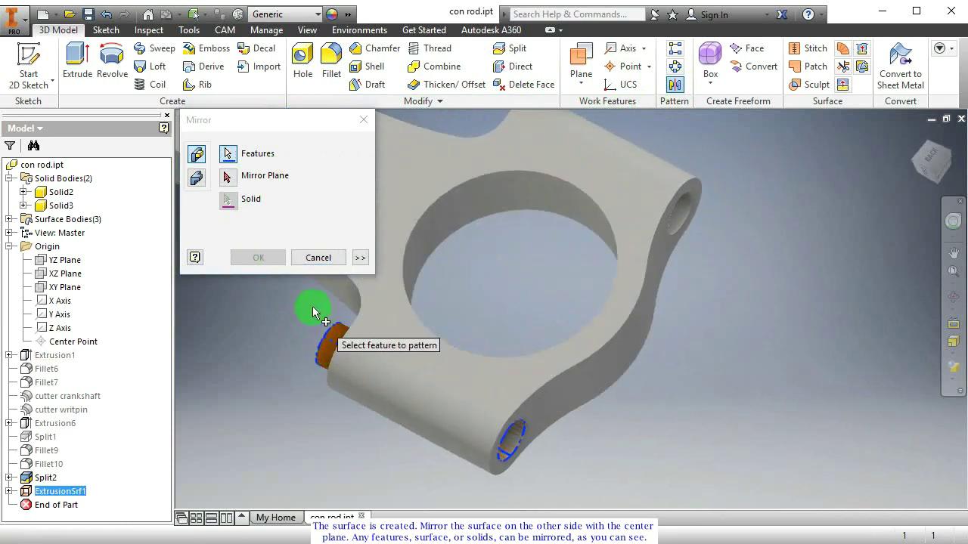
click(228, 182)
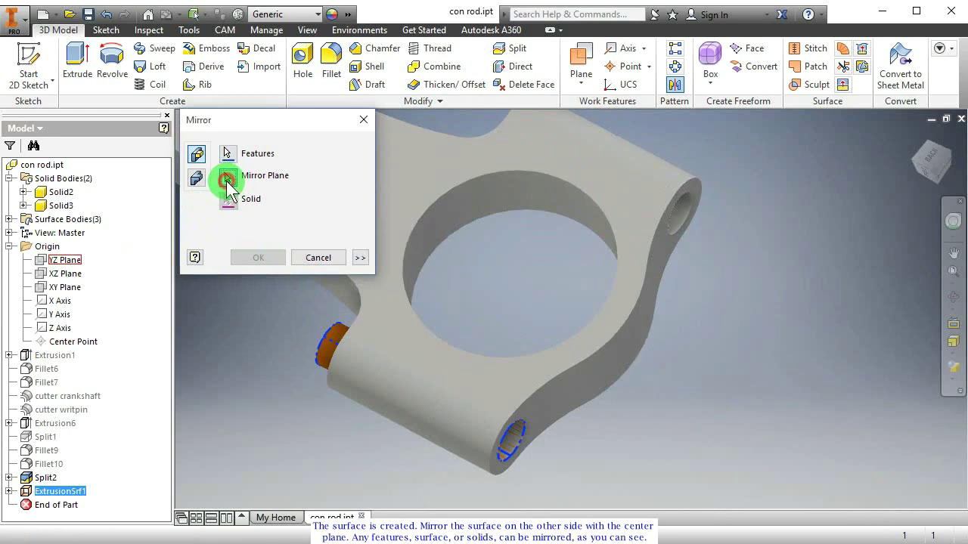
click(63, 267)
click(258, 258)
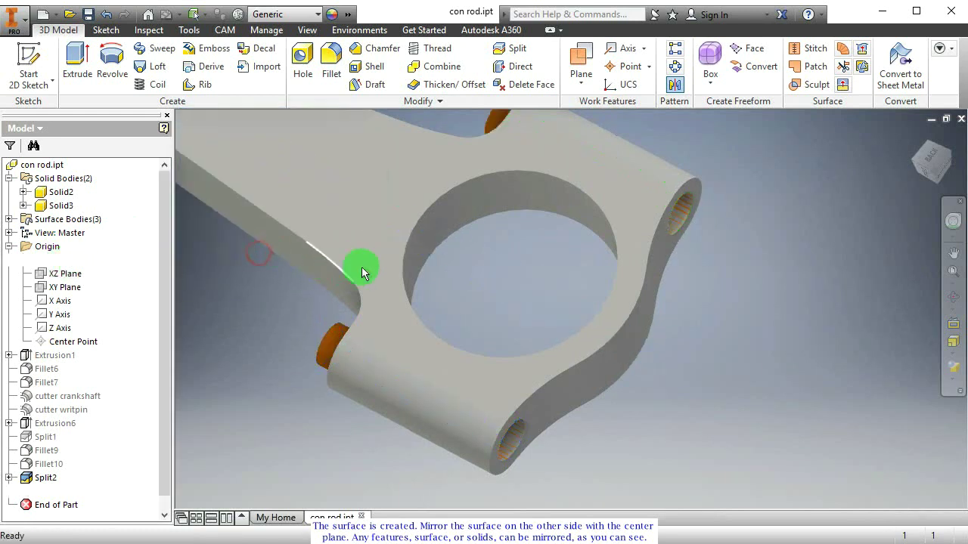
drag(472, 263, 412, 262)
key(Escape)
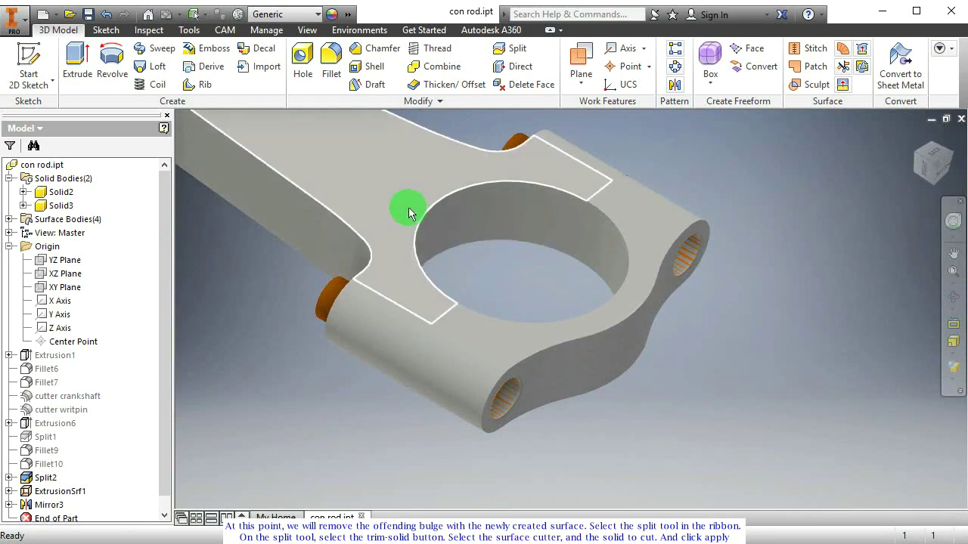
- Trim the bulge off both solid bodies with Split Trim Solid, using the first cylinder surface
drag(344, 262, 439, 238)
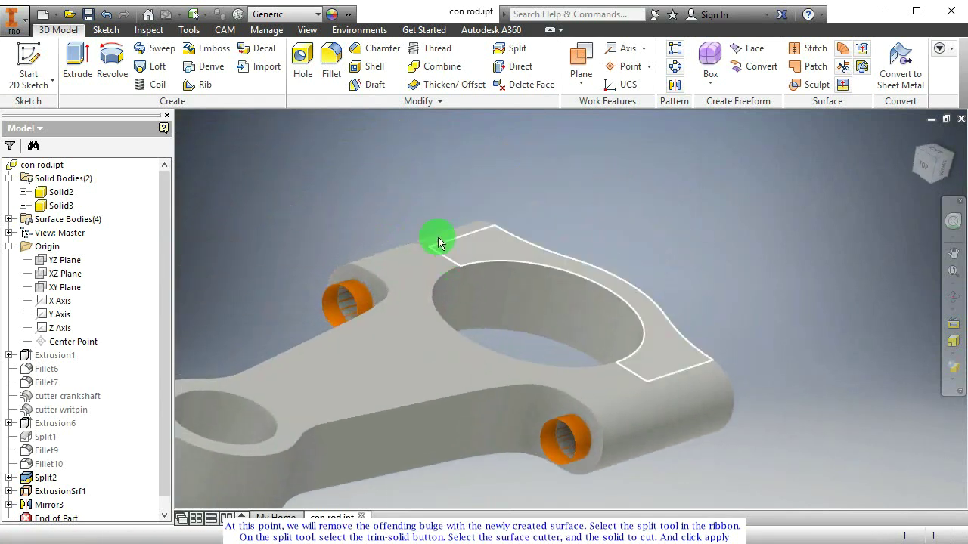
click(512, 48)
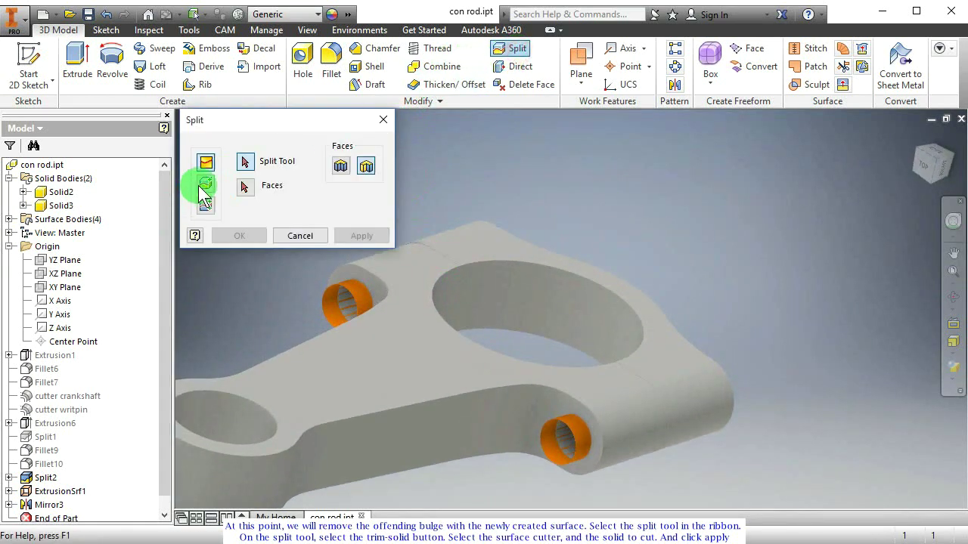
click(205, 183)
middle_drag(504, 295, 586, 401)
click(586, 400)
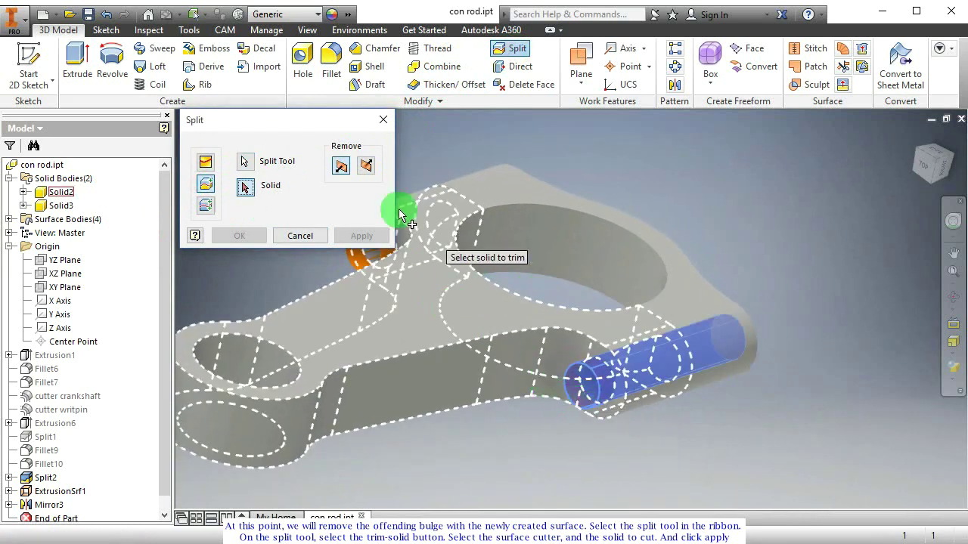
click(533, 332)
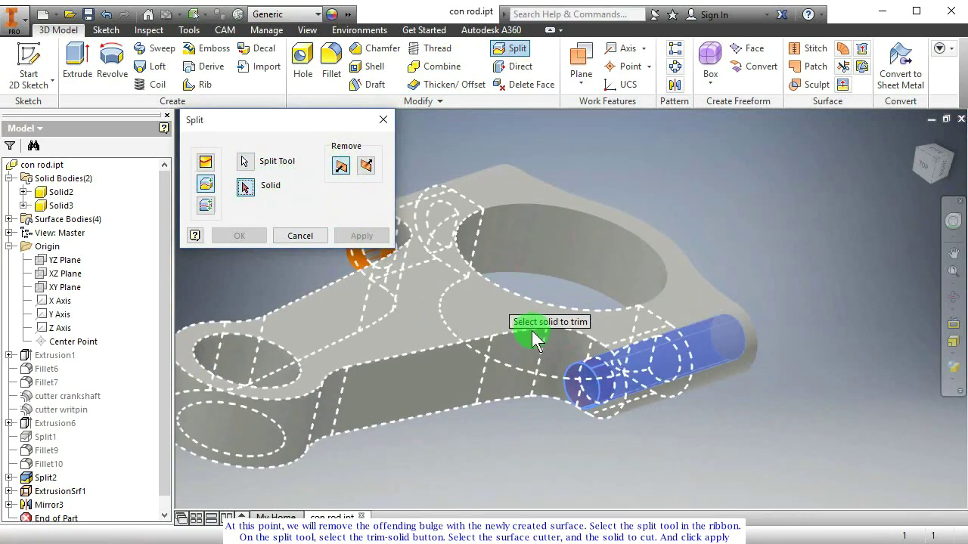
click(482, 333)
click(691, 289)
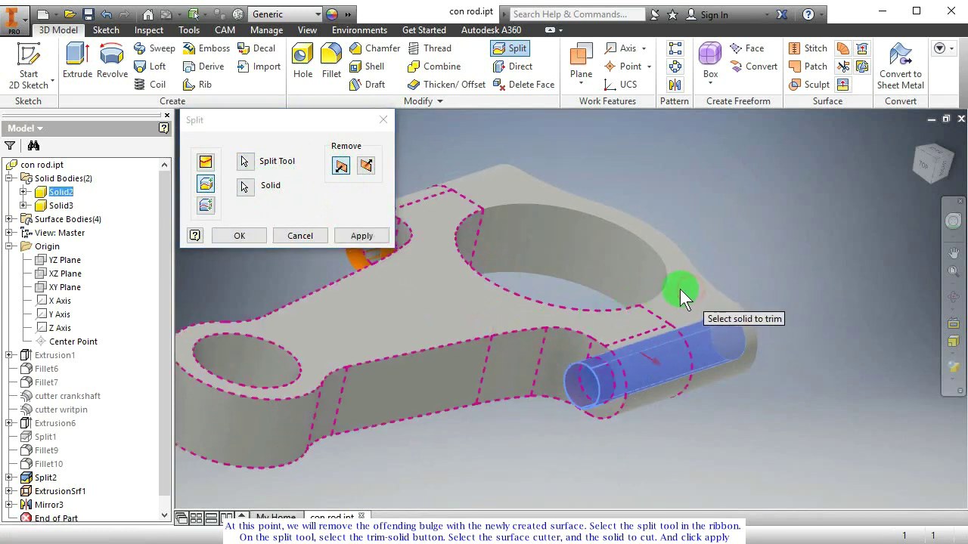
click(360, 237)
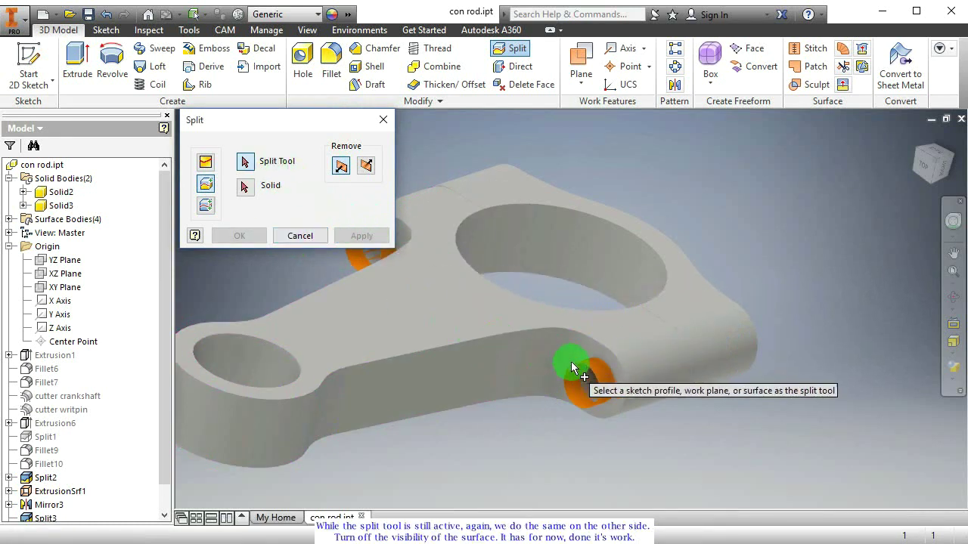
click(588, 381)
click(704, 307)
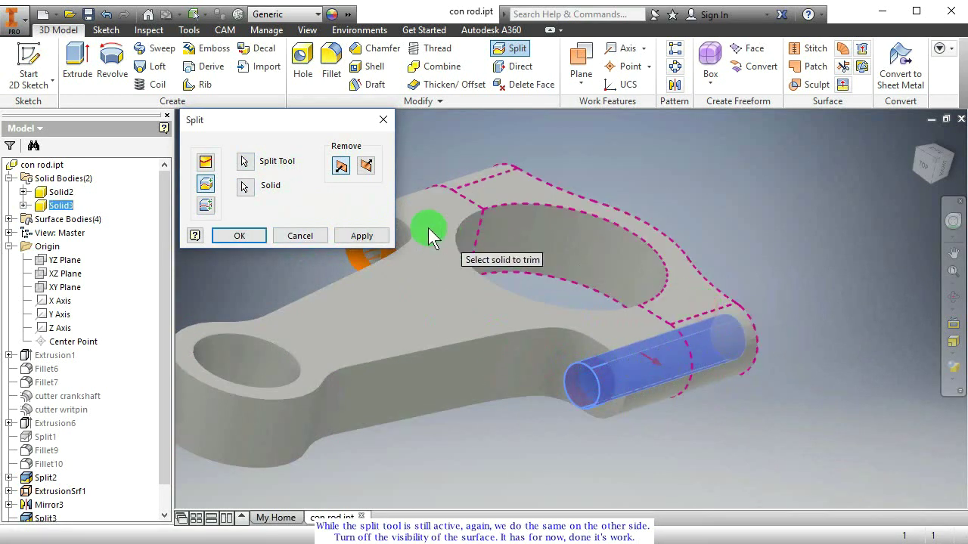
click(362, 237)
- Trim Solid2 and Solid3 on the other side with the mirrored cylinder surface
shift+middle_drag(432, 282, 558, 341)
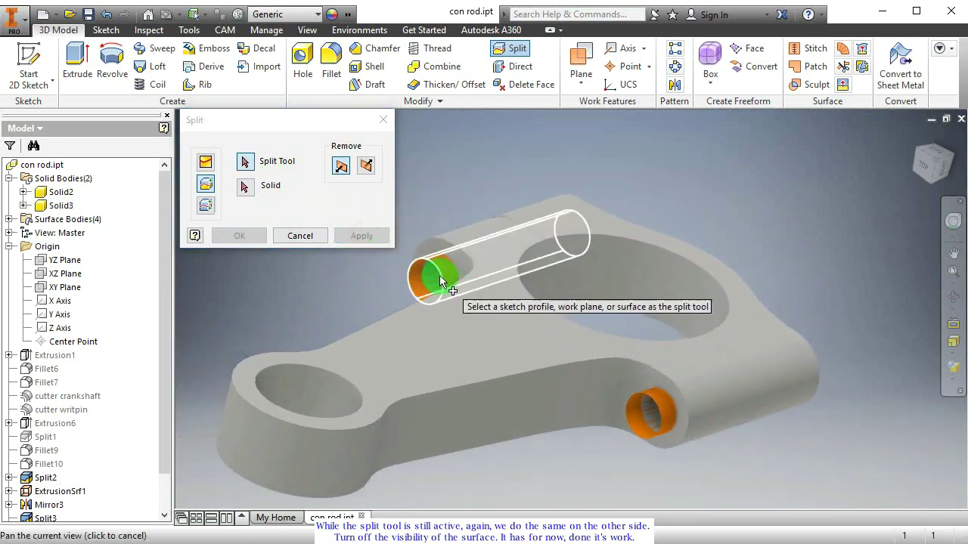
click(439, 275)
click(449, 325)
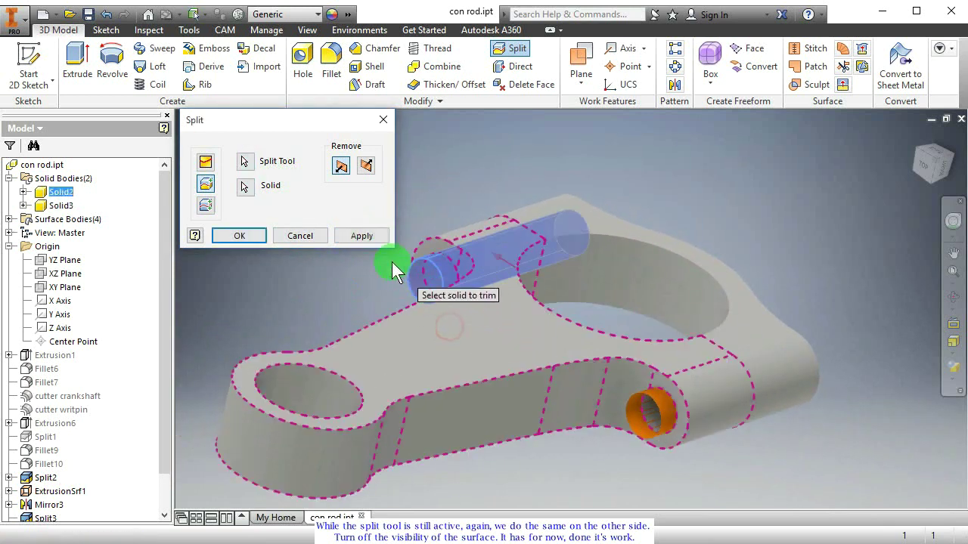
click(362, 236)
click(434, 261)
click(571, 224)
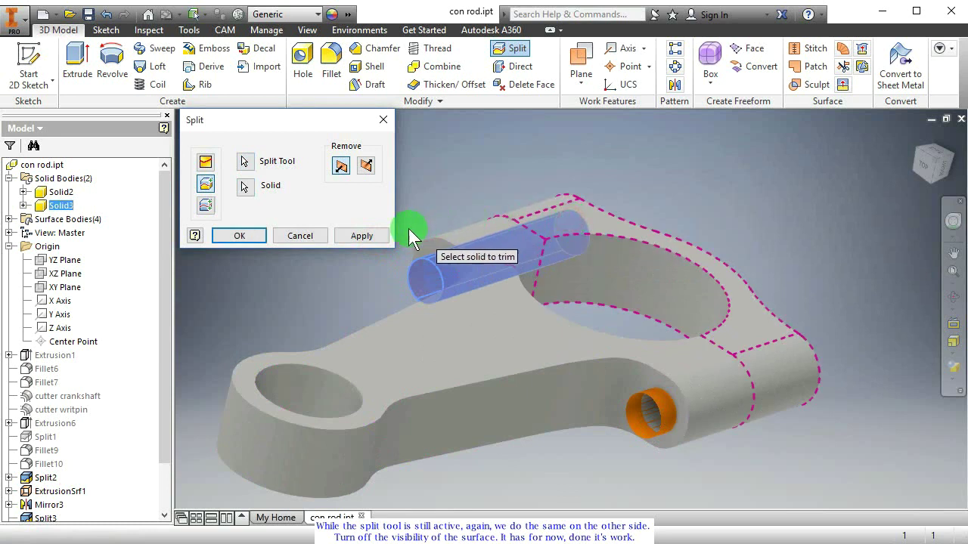
click(362, 236)
click(280, 234)
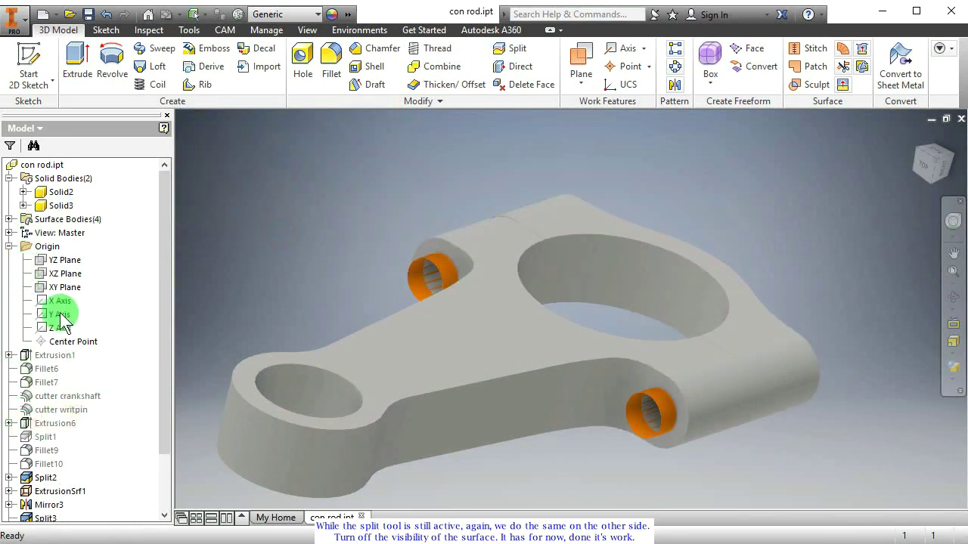
- Turn off visibility of the Srf5 and Srf6 cutter surfaces in the Surface Bodies list
click(9, 219)
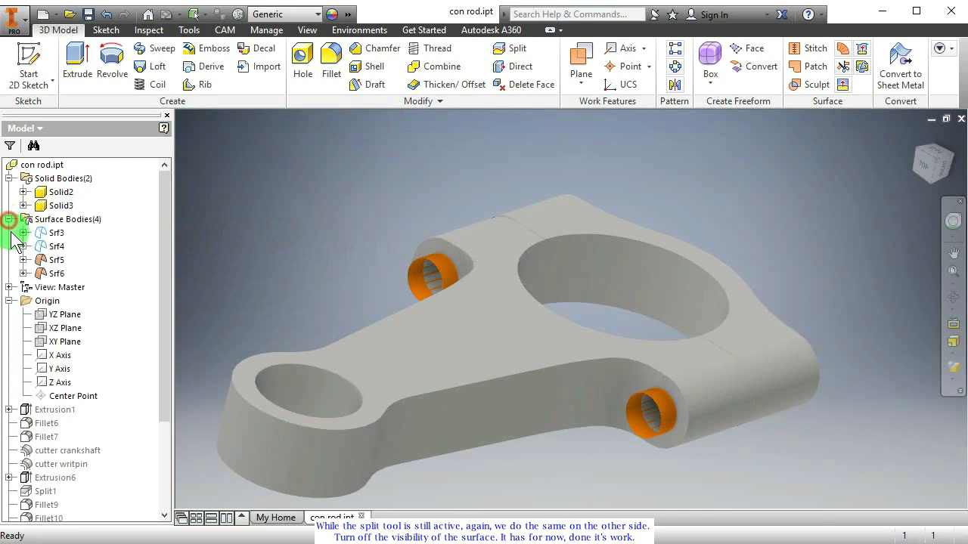
right_click(60, 274)
click(79, 330)
drag(401, 341, 574, 330)
drag(575, 326, 560, 340)
key(Escape)
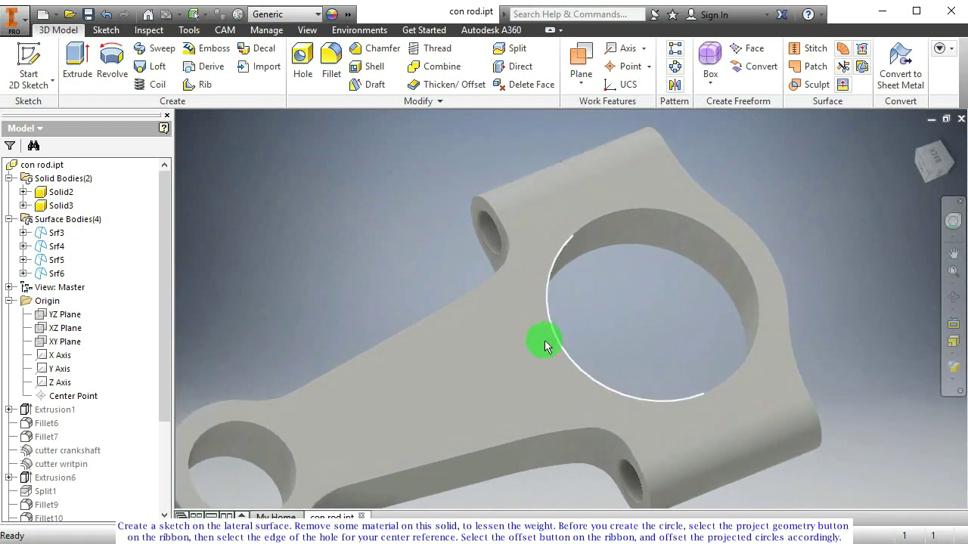
- Start a new sketch on the rod's lateral face
click(444, 381)
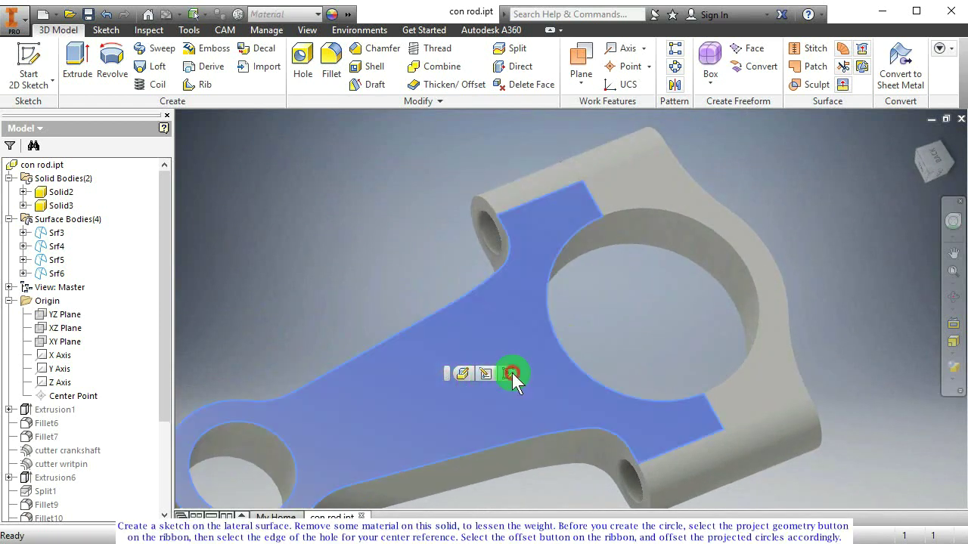
click(509, 373)
mouse_move(453, 324)
middle_down()
mouse_move(677, 324)
mouse_move(640, 320)
middle_up()
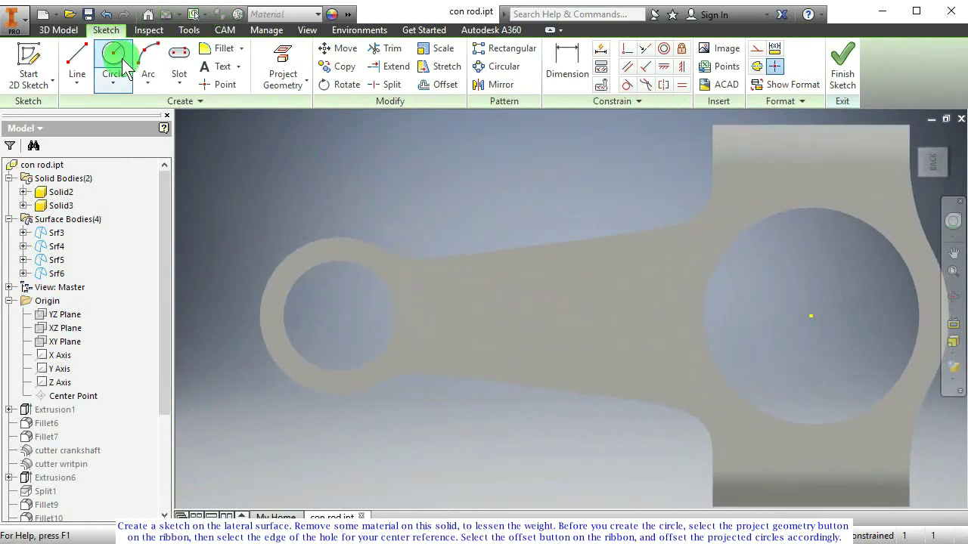
click(78, 61)
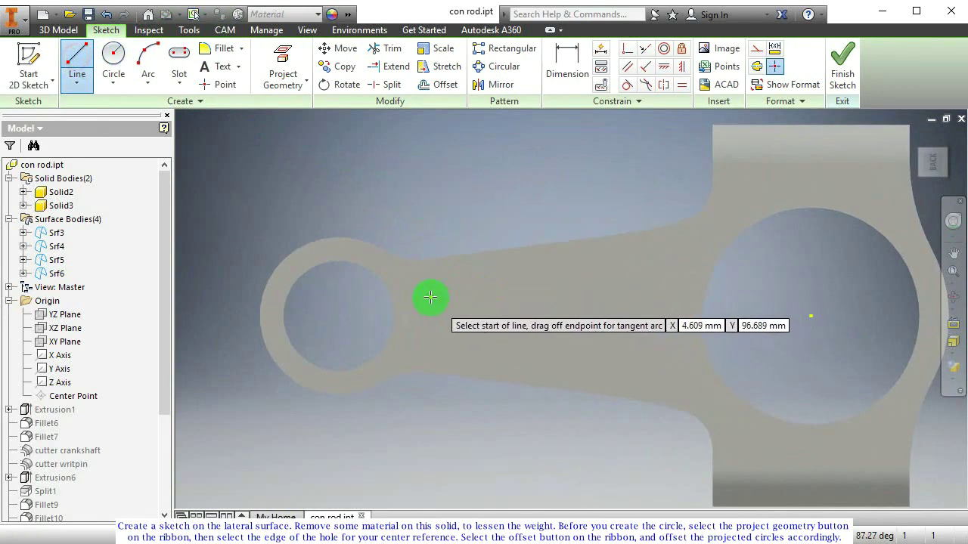
click(115, 56)
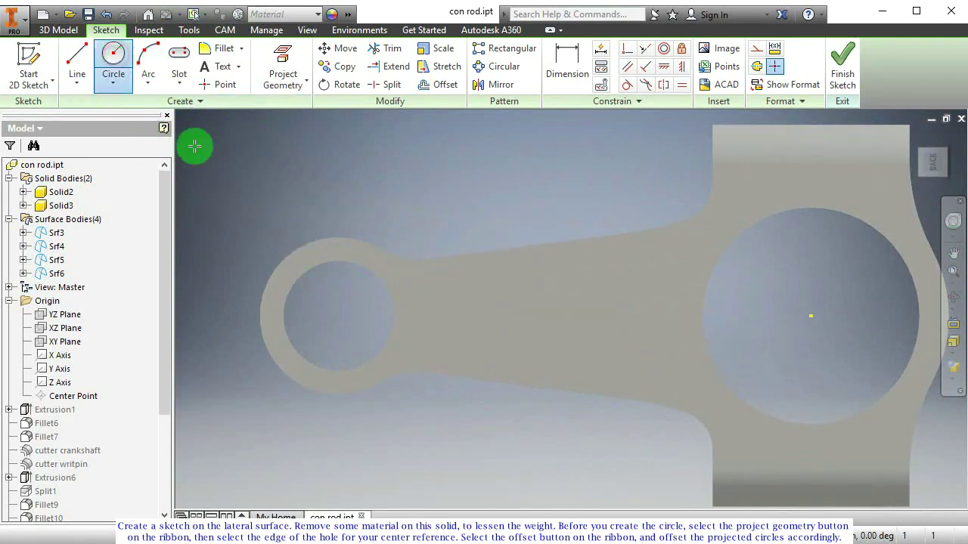
- Project the left and right hole edges into the sketch as reference circles
click(296, 80)
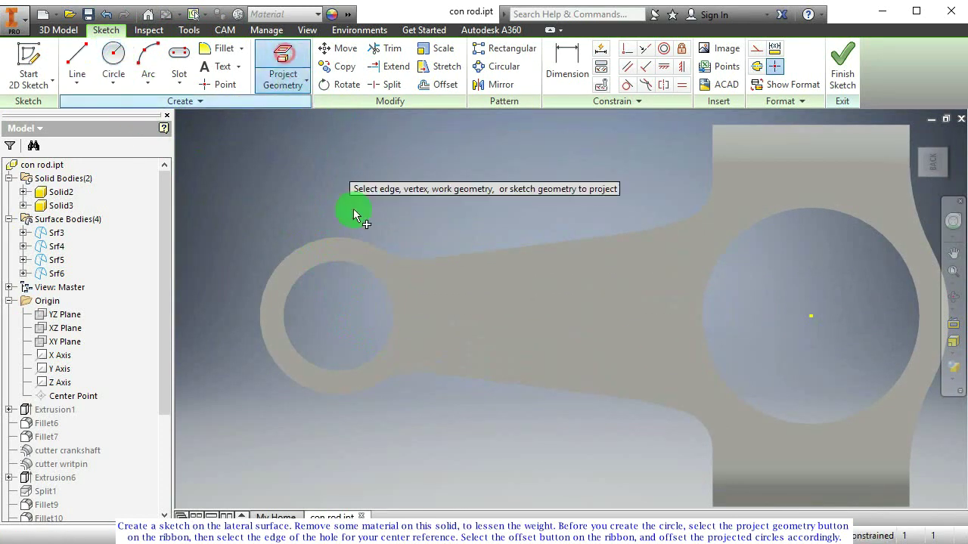
click(393, 319)
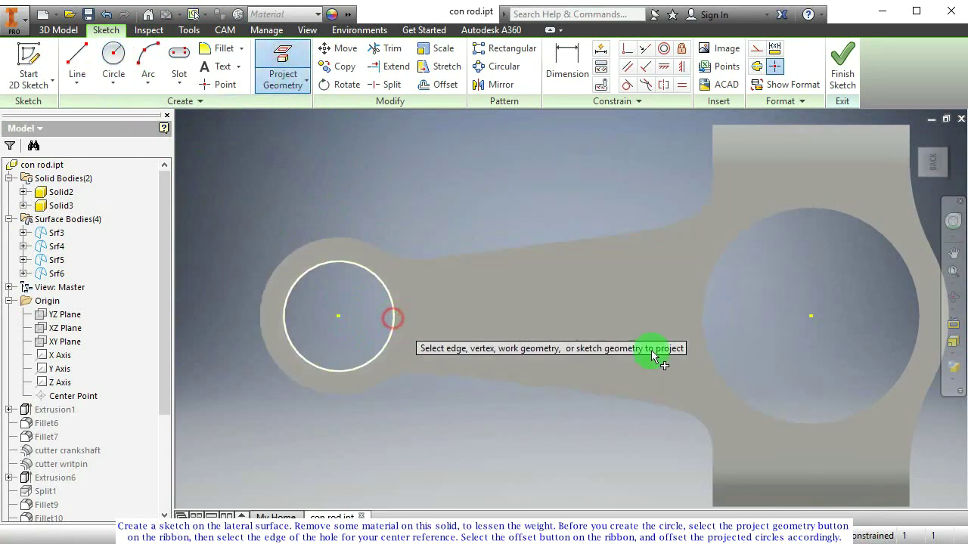
click(764, 418)
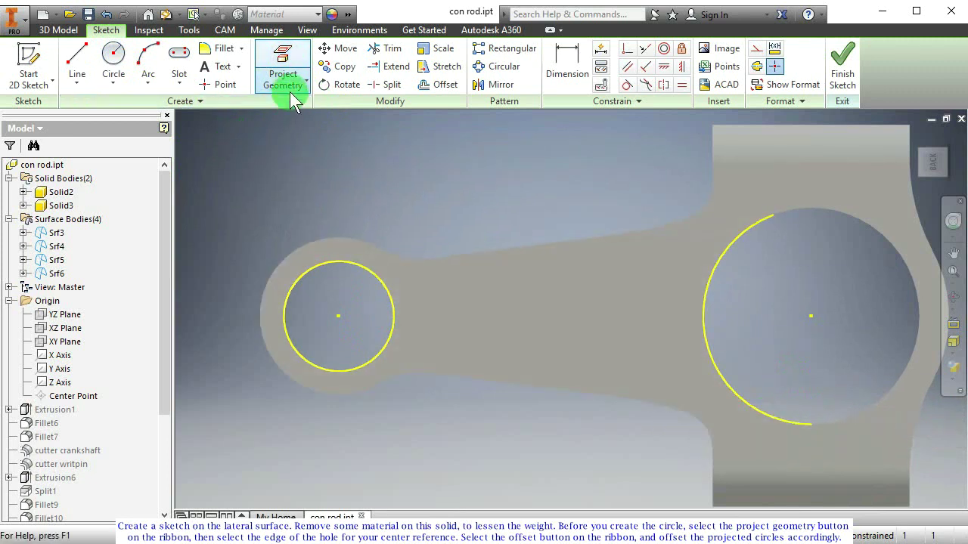
click(444, 87)
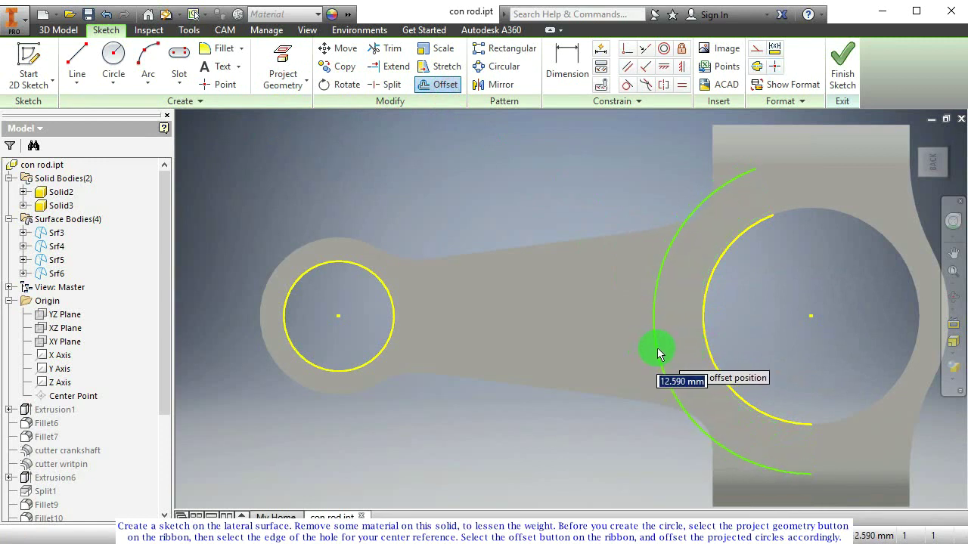
- Offset the big-end arc and the small-end hole circle outward
click(658, 348)
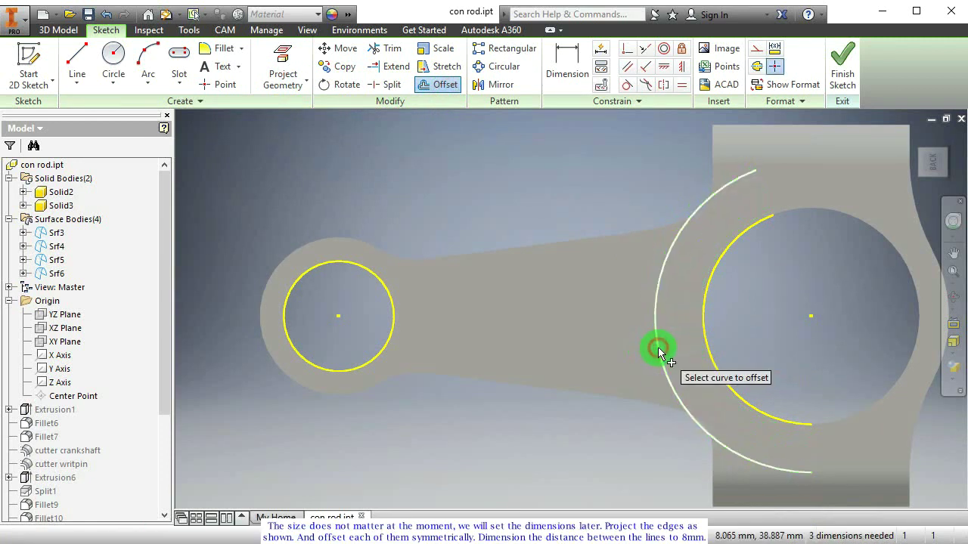
click(390, 330)
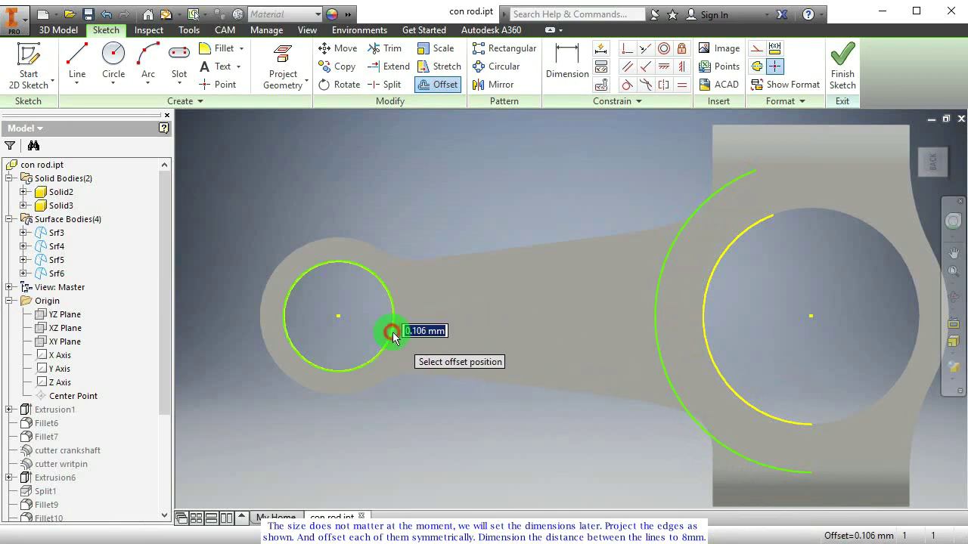
click(435, 341)
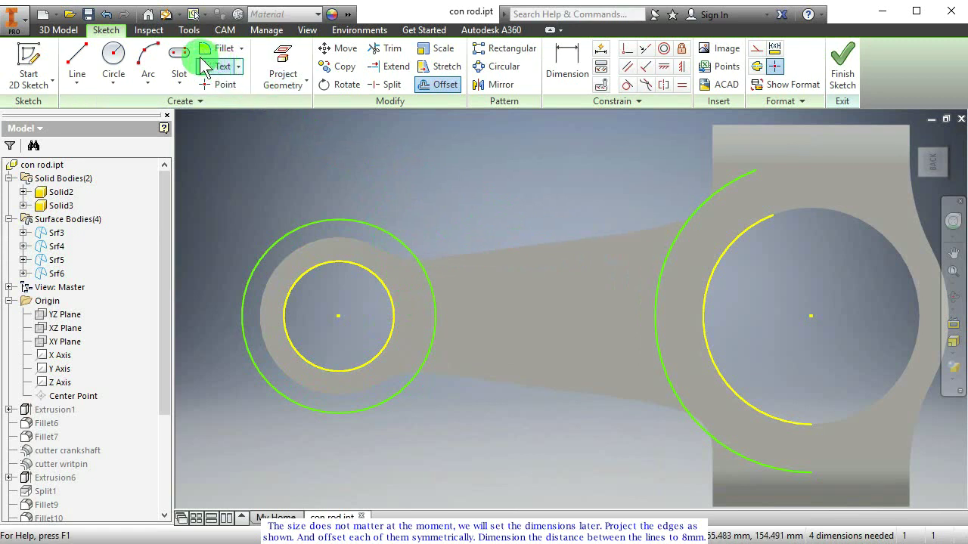
- Project the upper and lower shank edges and offset the upper edge inward
click(282, 67)
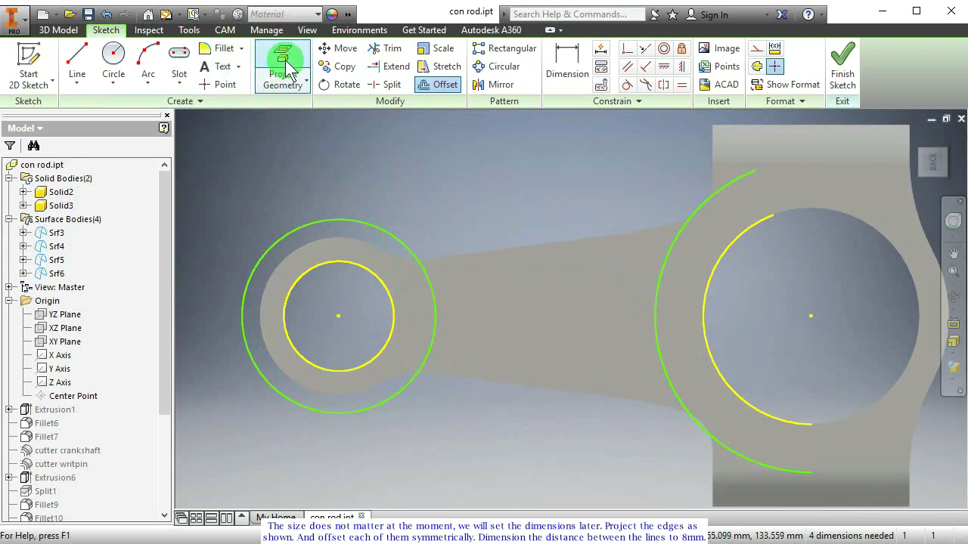
click(528, 248)
click(511, 383)
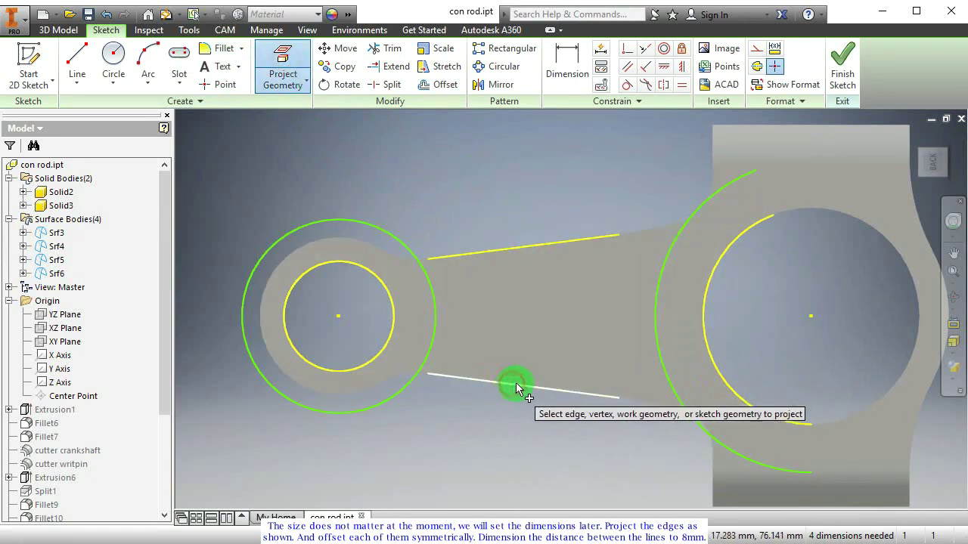
click(429, 85)
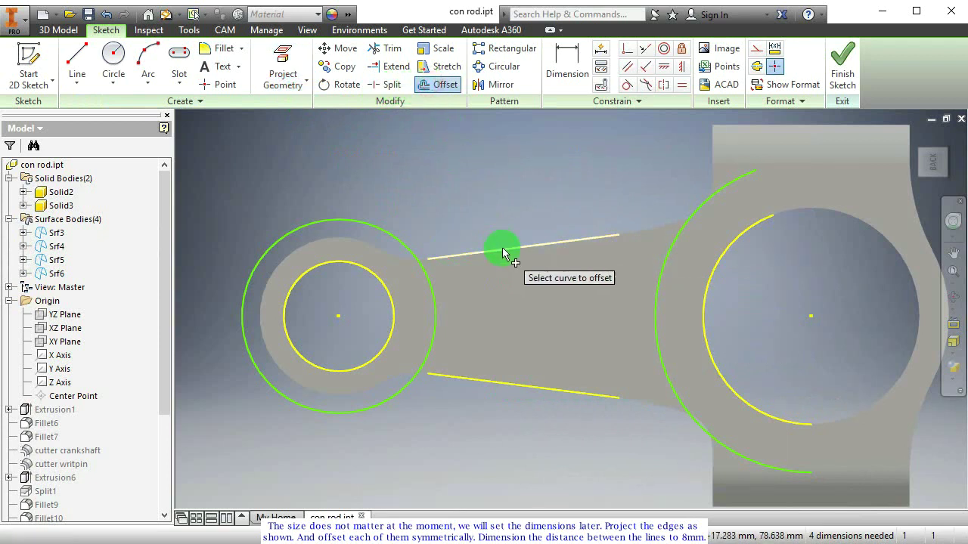
click(512, 250)
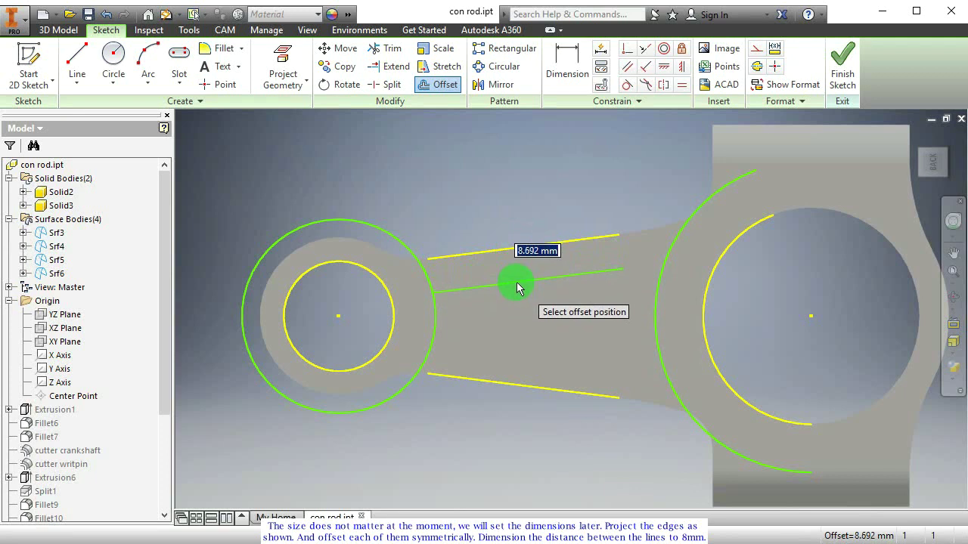
click(519, 384)
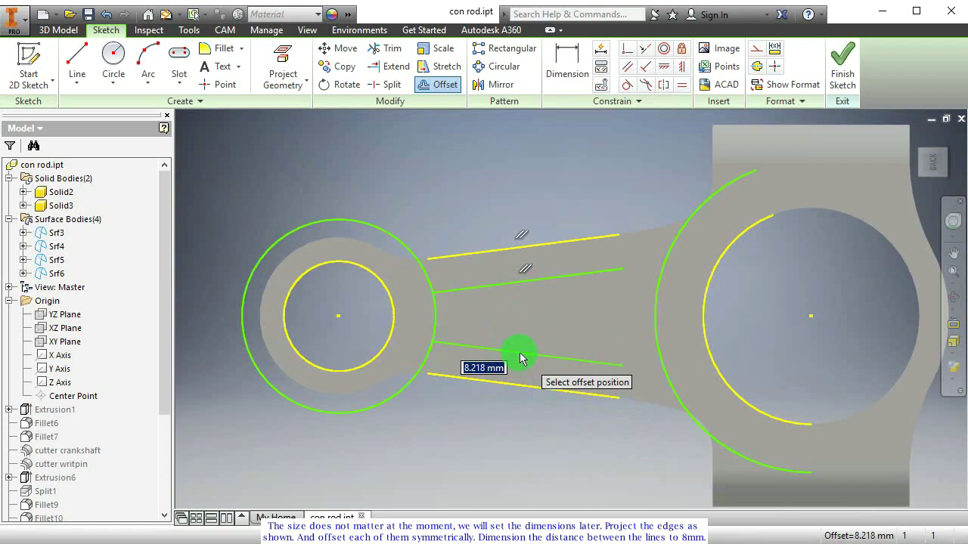
- Place the lower offset line and dimension both offset lines 8 mm from their shank edges
click(520, 357)
click(566, 65)
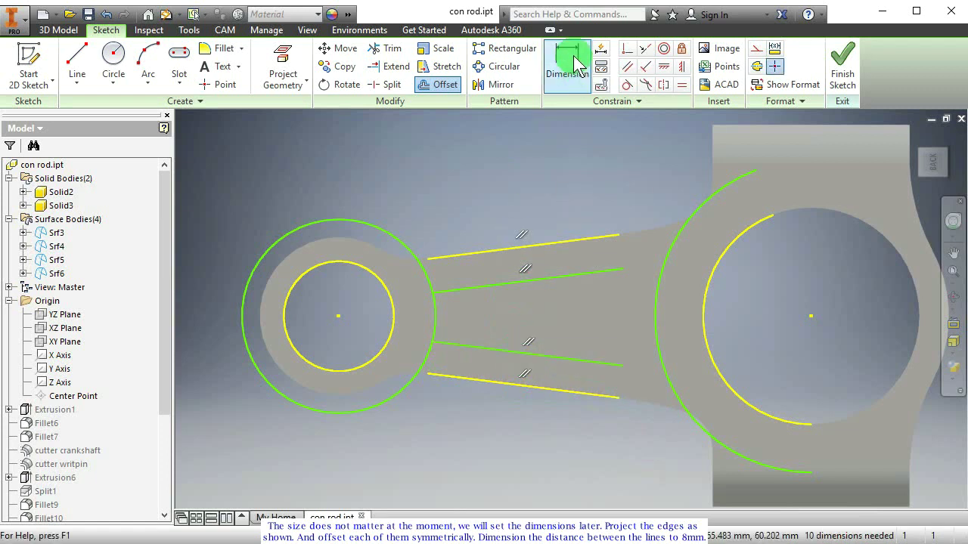
click(537, 280)
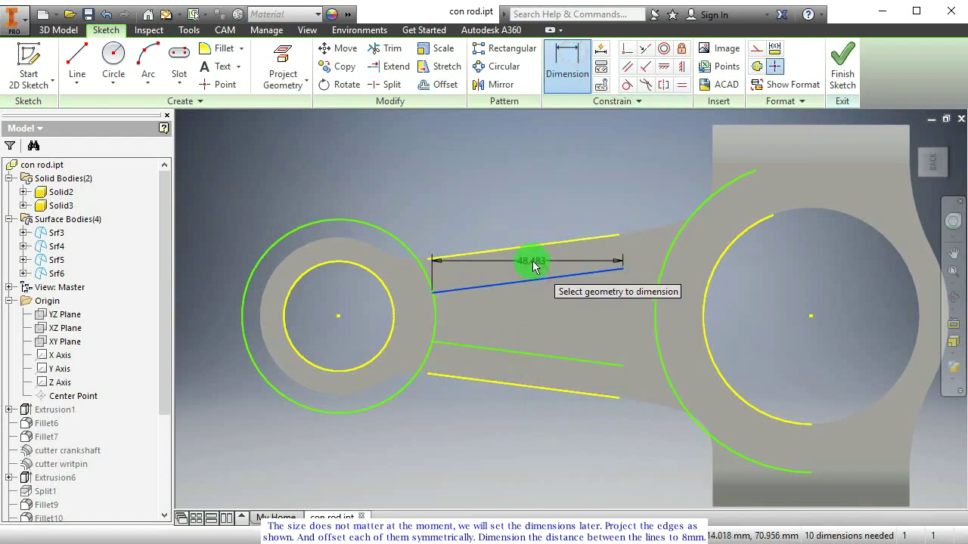
click(533, 247)
click(533, 267)
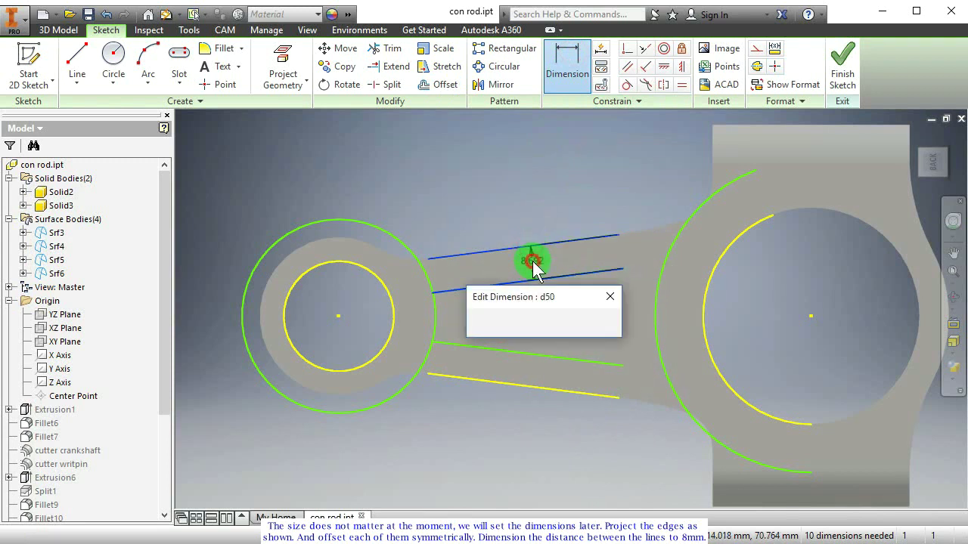
text(8.6923526)
key(Return)
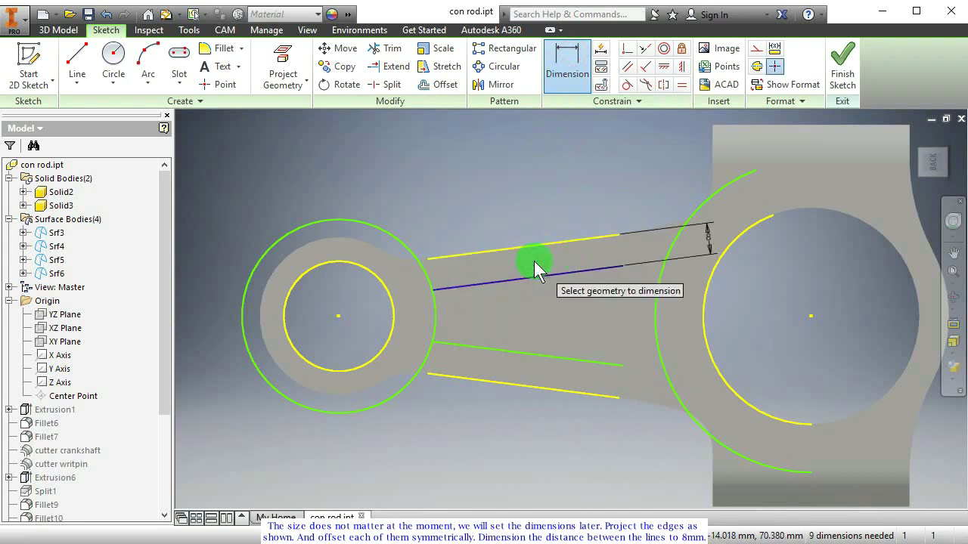
click(602, 366)
click(587, 394)
click(595, 387)
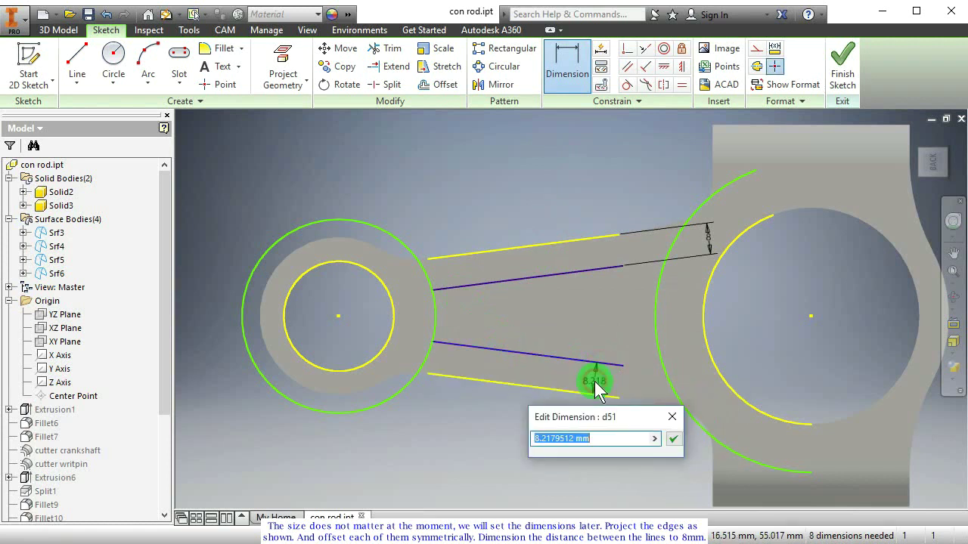
key(Return)
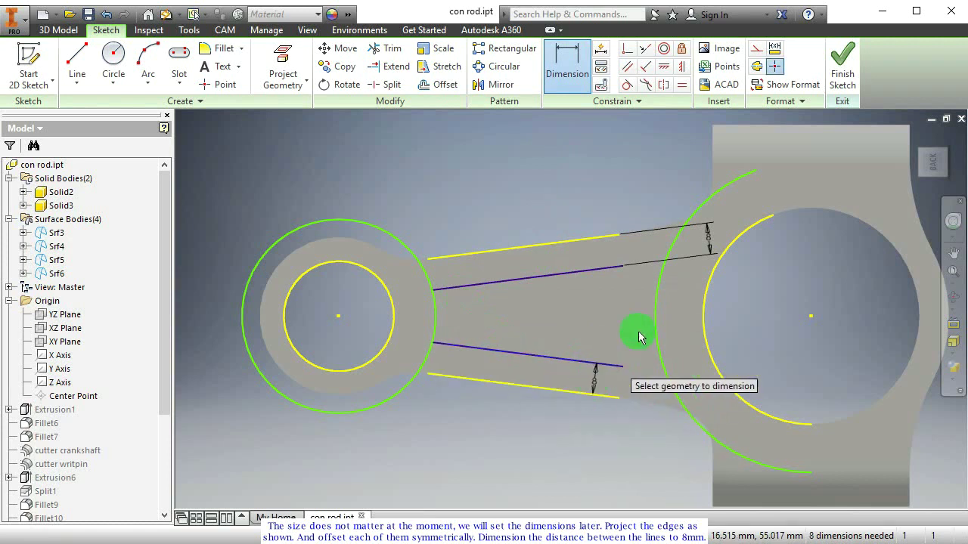
- Lengthen the upper and lower offset lines past the big-end arc
middle_drag(611, 296, 504, 276)
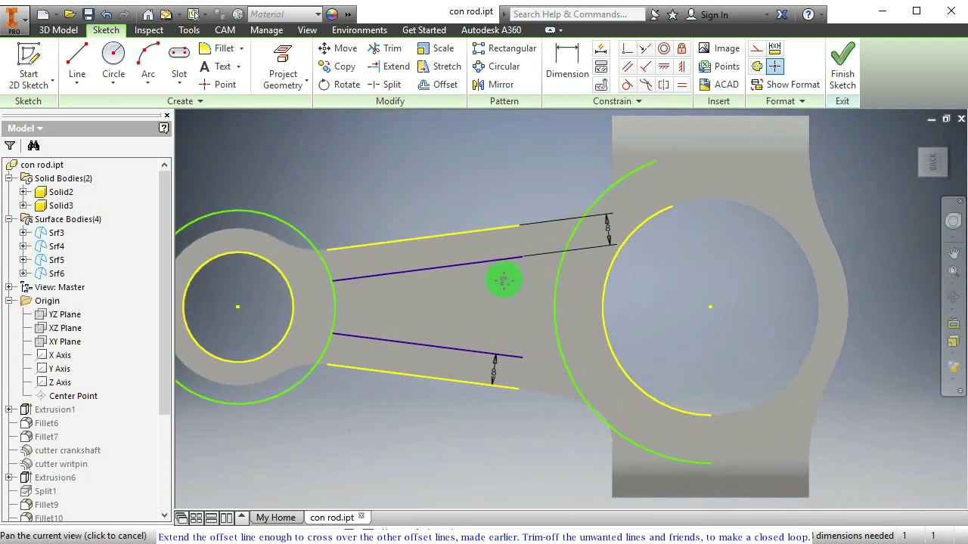
drag(522, 261, 588, 247)
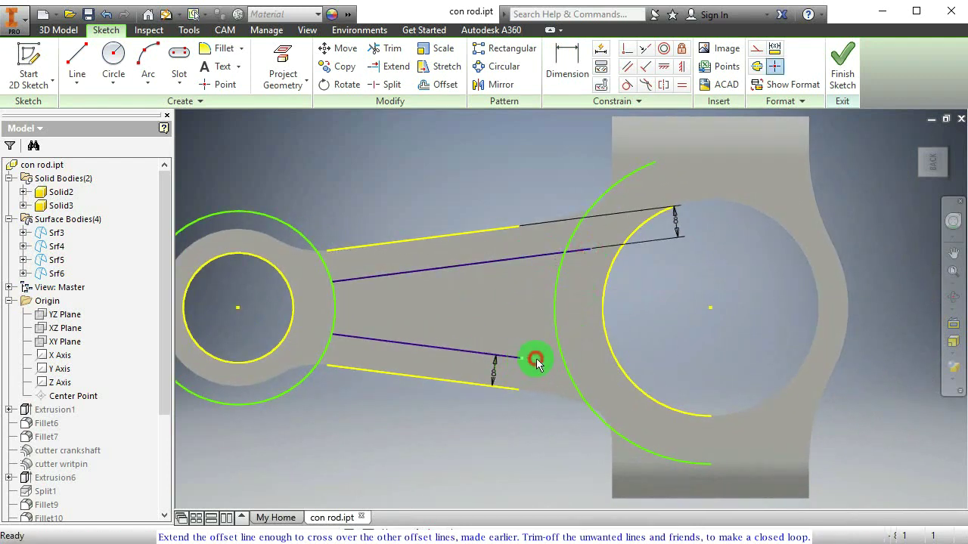
drag(536, 364, 576, 364)
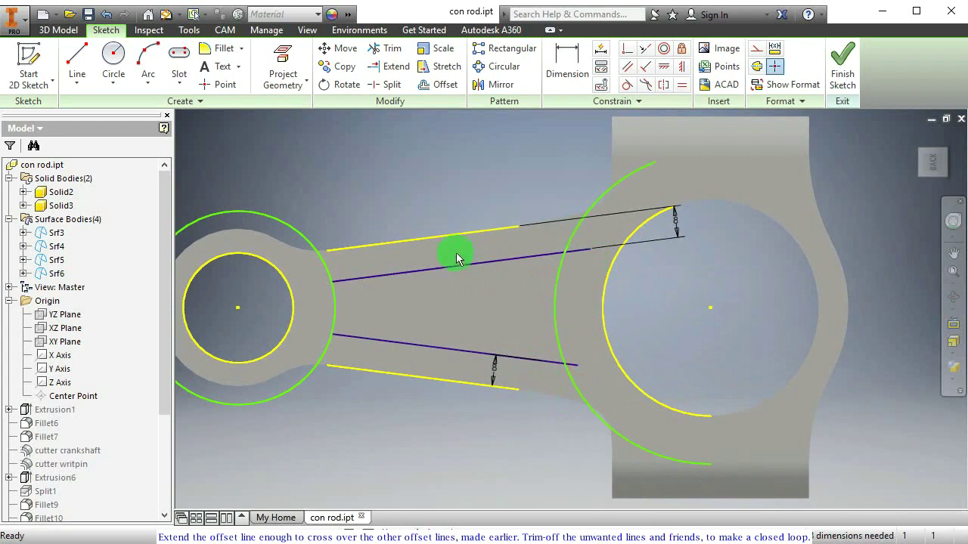
- Extend the upper and lower offset lines past the small-end circle
middle_drag(498, 316, 589, 332)
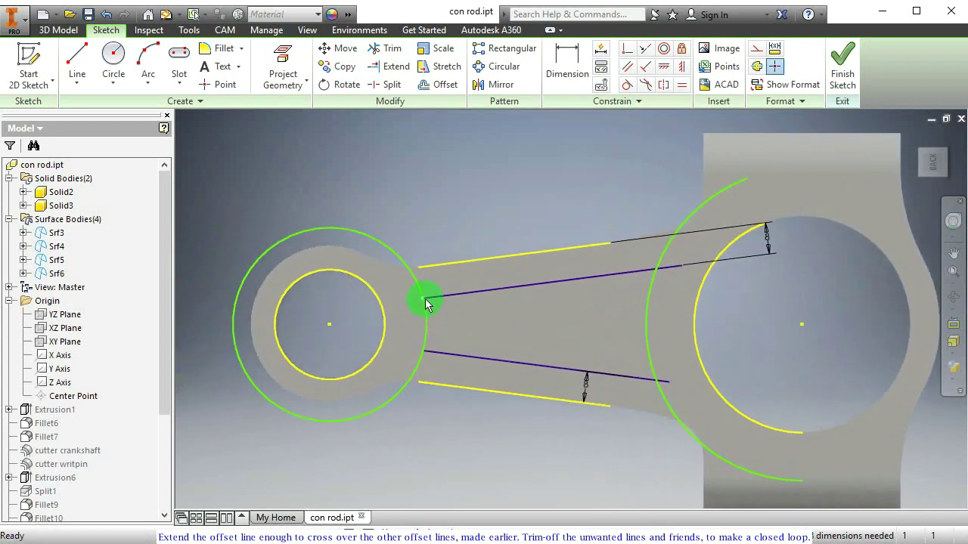
drag(426, 304, 408, 300)
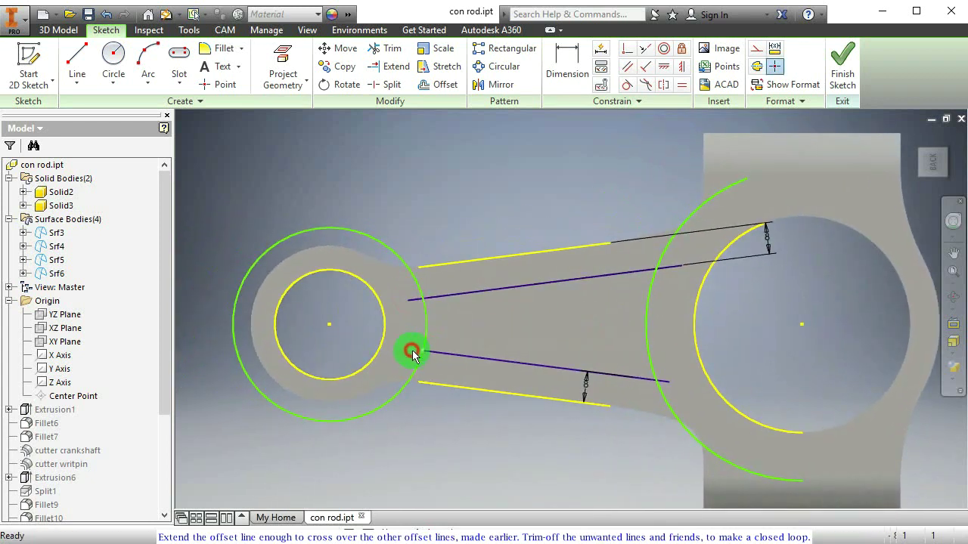
drag(412, 355, 406, 352)
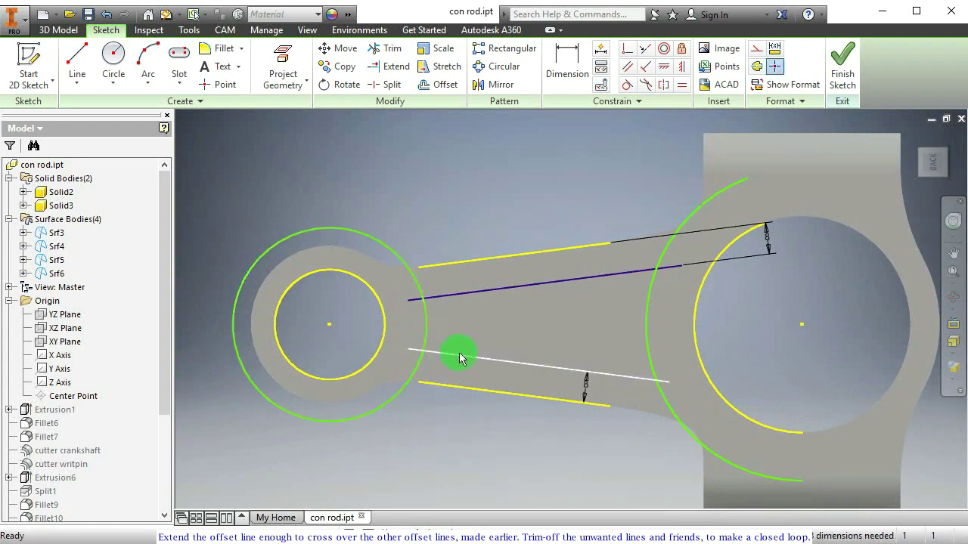
scroll(412, 314, up, 3)
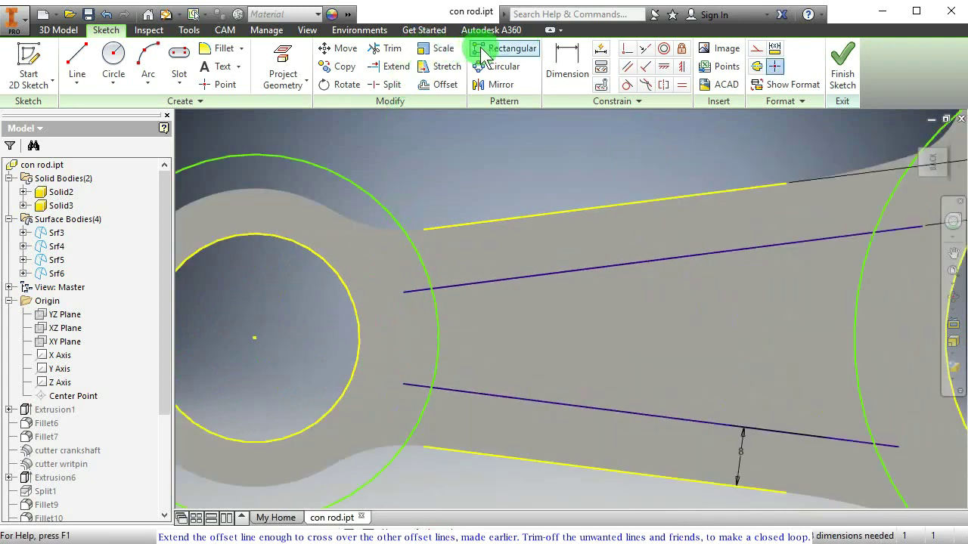
- Trim the big-end arc above and below the 8 mm offset lines to close the pocket loop
click(386, 48)
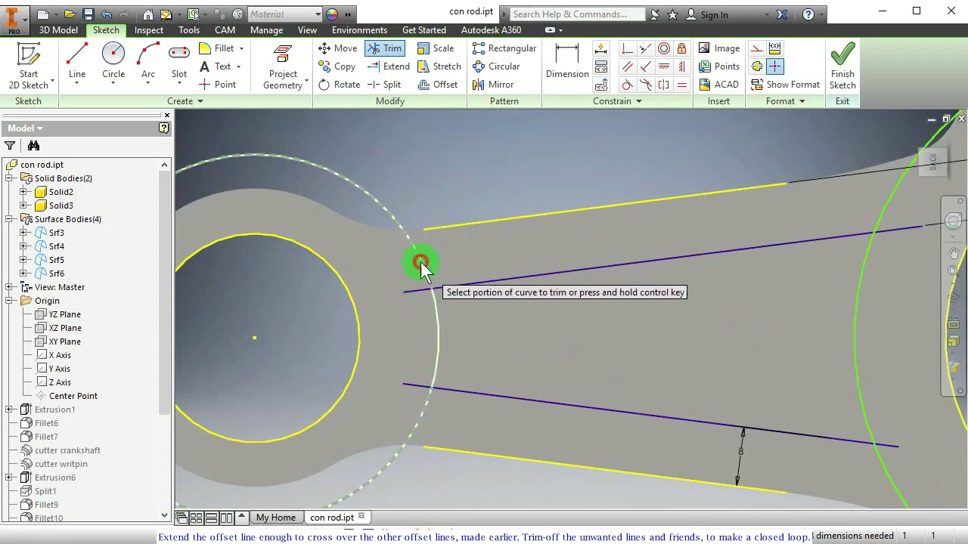
middle_drag(690, 293, 426, 318)
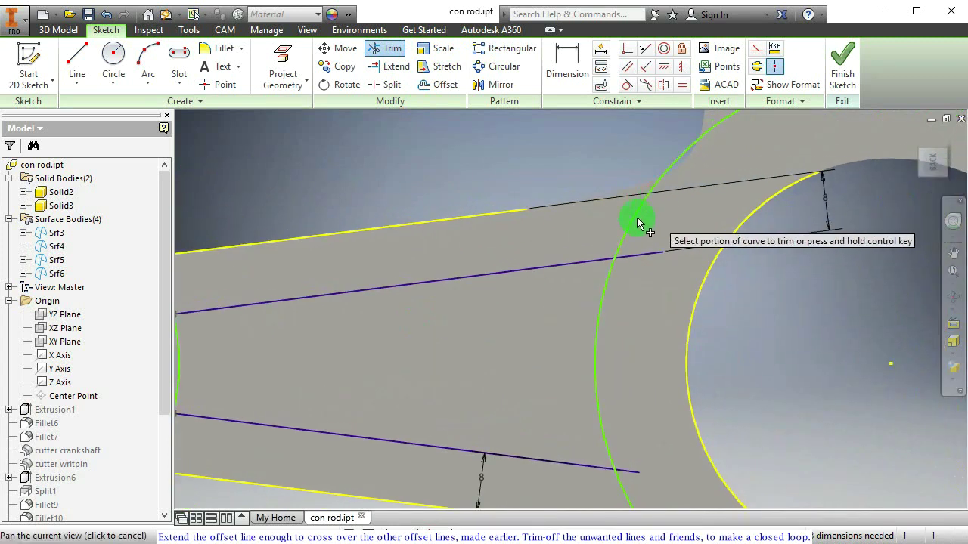
click(624, 232)
middle_drag(646, 371, 588, 194)
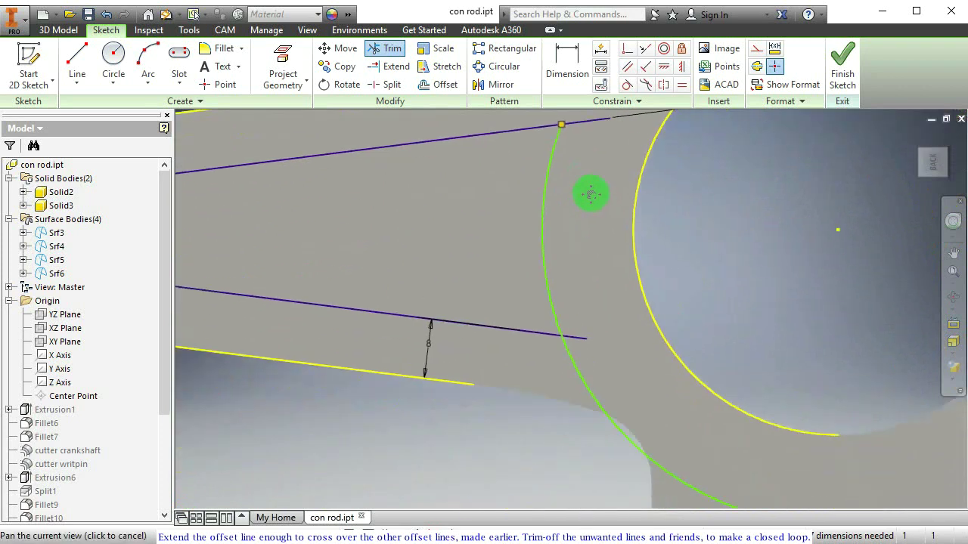
click(571, 349)
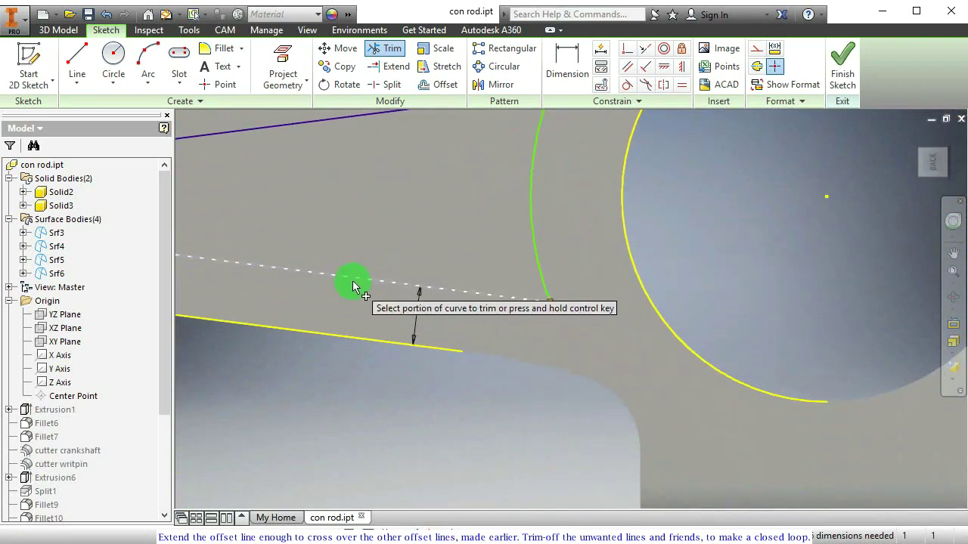
middle_drag(352, 281, 629, 412)
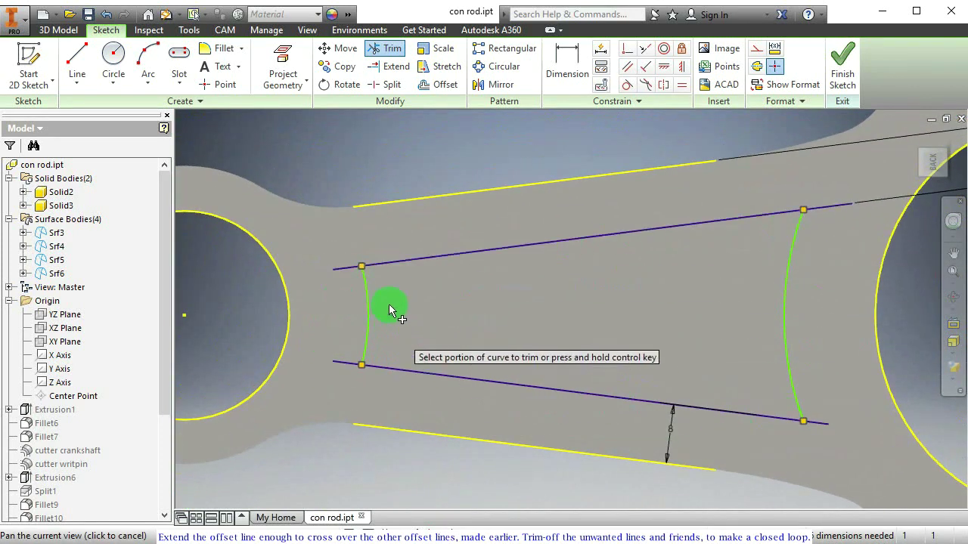
scroll(655, 313, down, 3)
mouse_move(651, 327)
shift+middle_down()
mouse_move(611, 260)
mouse_move(648, 282)
shift+middle_up()
scroll(583, 284, up, 4)
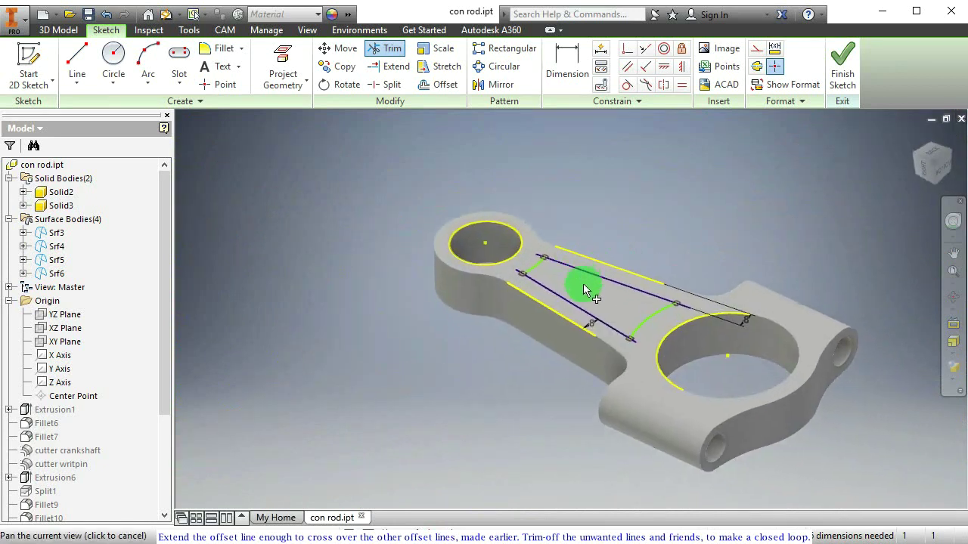
- Extrude the closed region between the sketch lines as a 4 mm deep cut into the shank
click(57, 31)
click(78, 66)
click(146, 225)
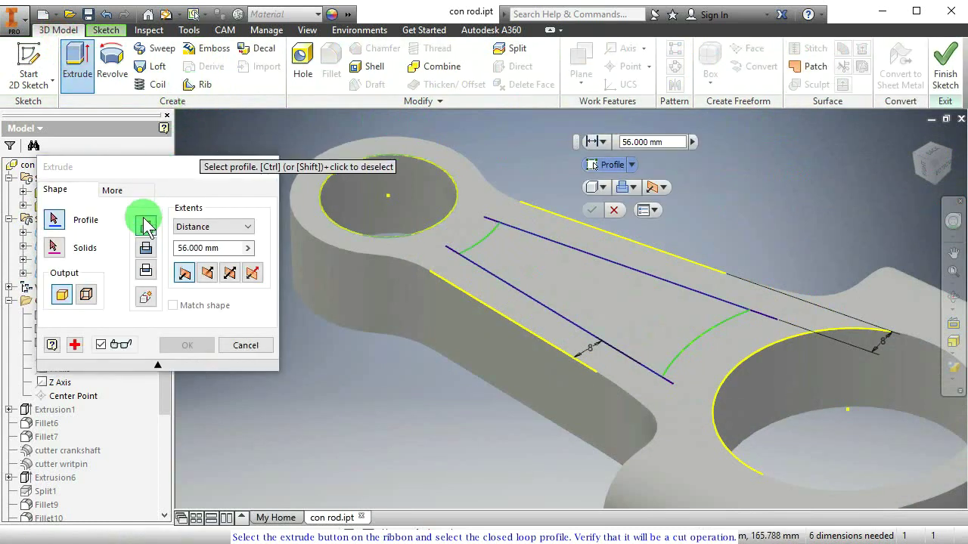
click(146, 250)
click(583, 283)
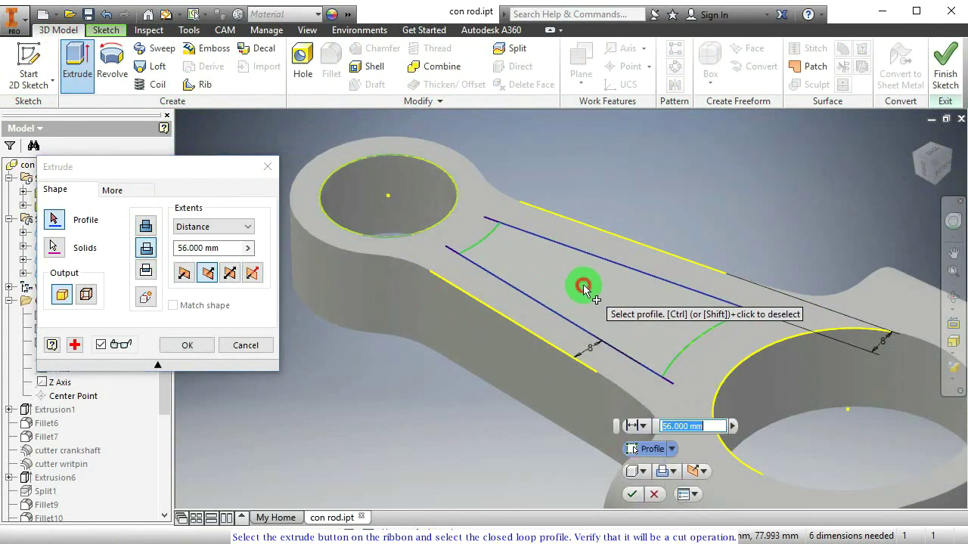
shift+middle_drag(579, 289, 583, 219)
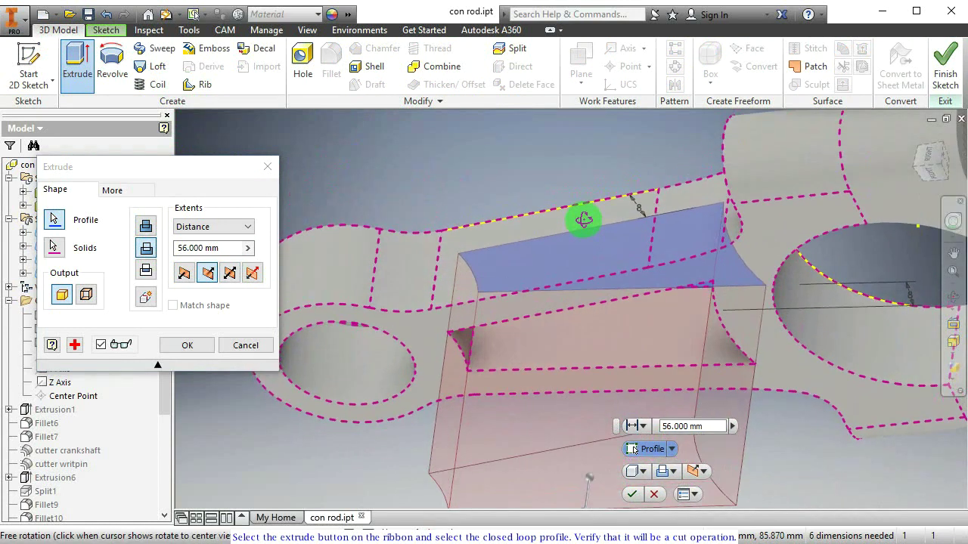
middle_drag(559, 417, 519, 363)
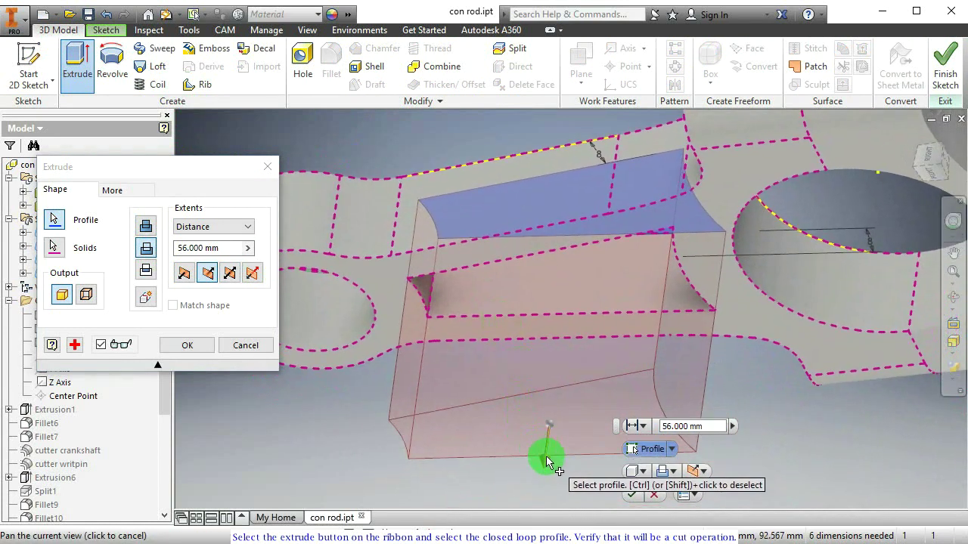
drag(544, 458, 569, 252)
click(649, 308)
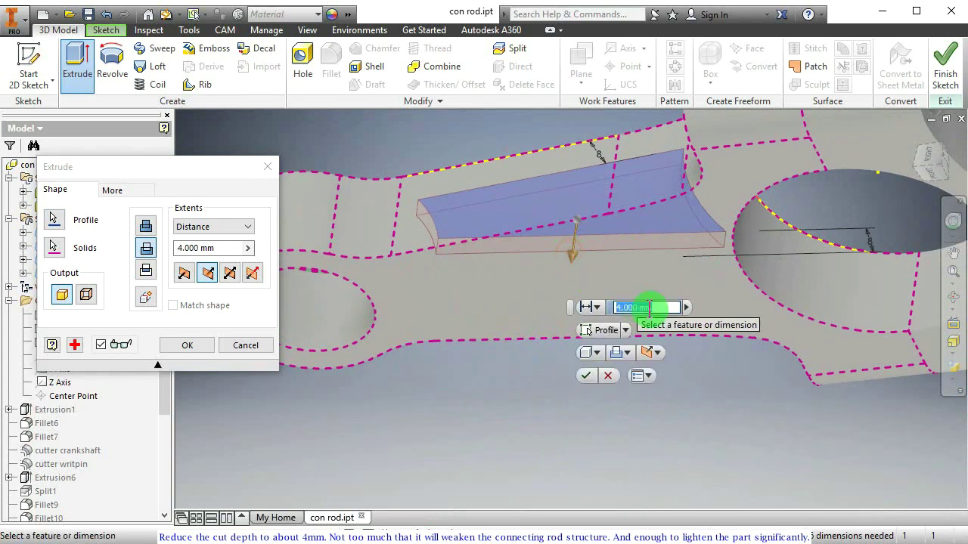
click(585, 375)
shift+middle_drag(564, 247, 442, 280)
- Fillet two corner edges at one end of the pocket with a 4.5 mm radius
click(327, 70)
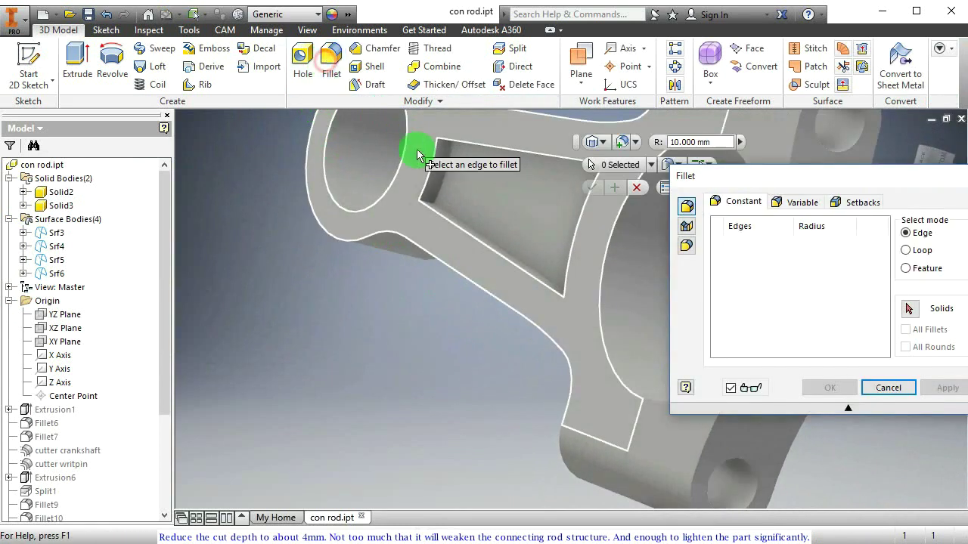
shift+middle_drag(417, 149, 450, 259)
scroll(450, 259, up, 3)
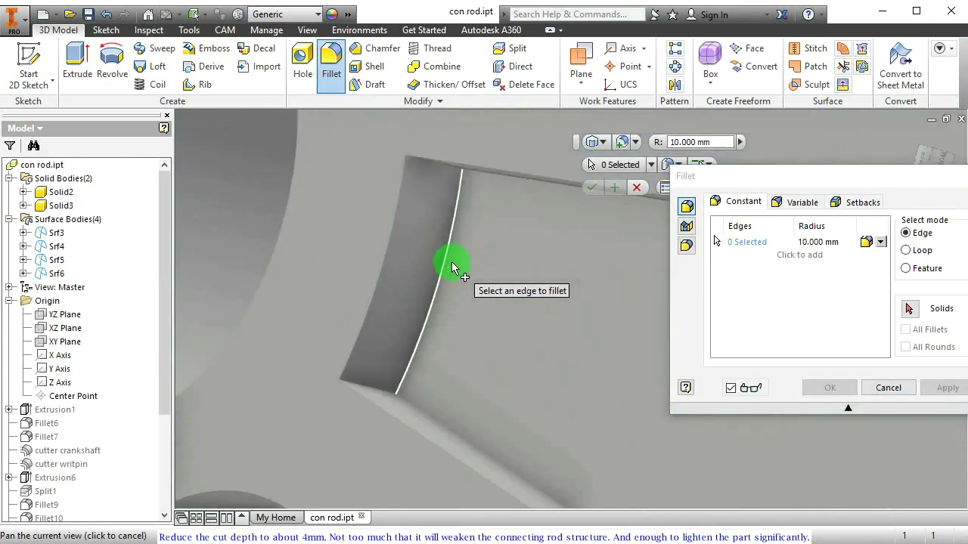
click(386, 386)
click(439, 167)
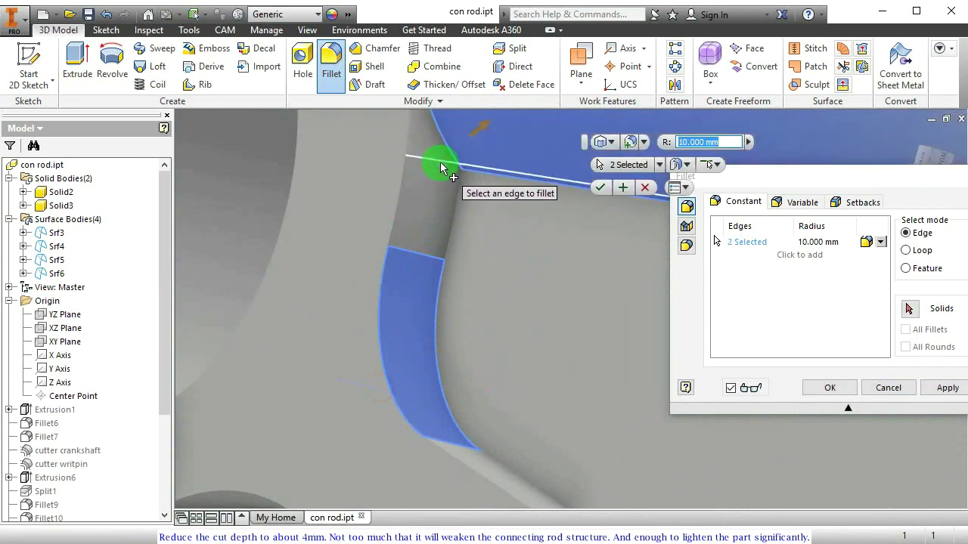
ctrl+click(439, 163)
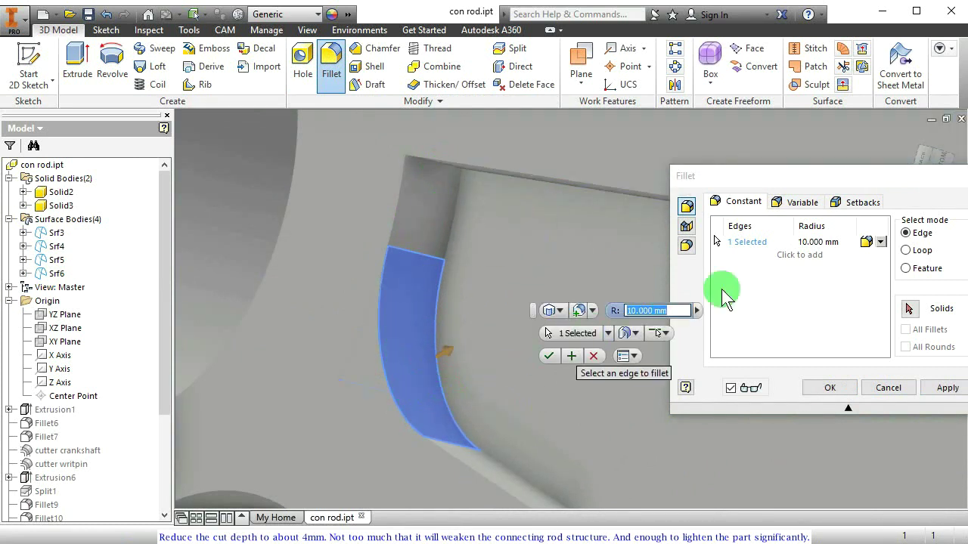
click(722, 240)
drag(448, 351, 414, 369)
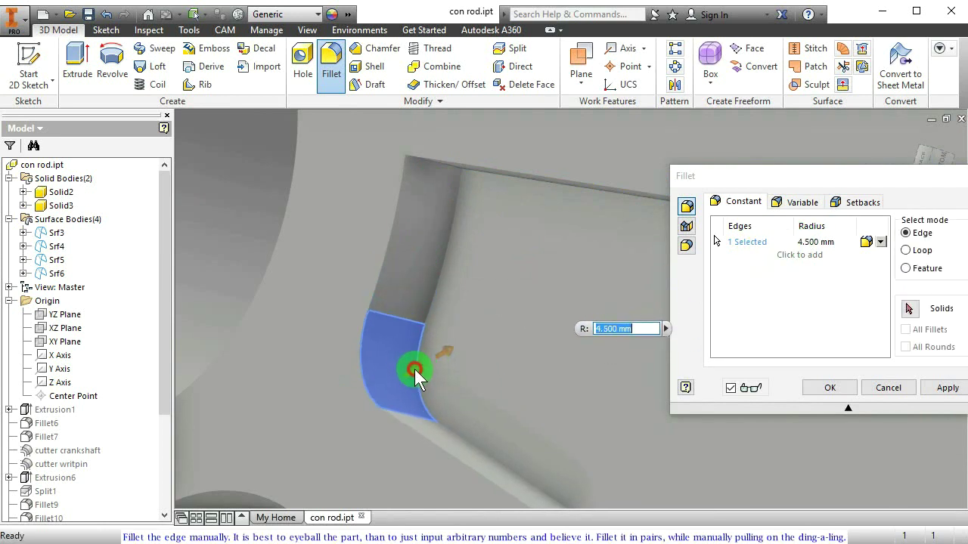
shift+middle_drag(451, 218, 469, 240)
click(442, 195)
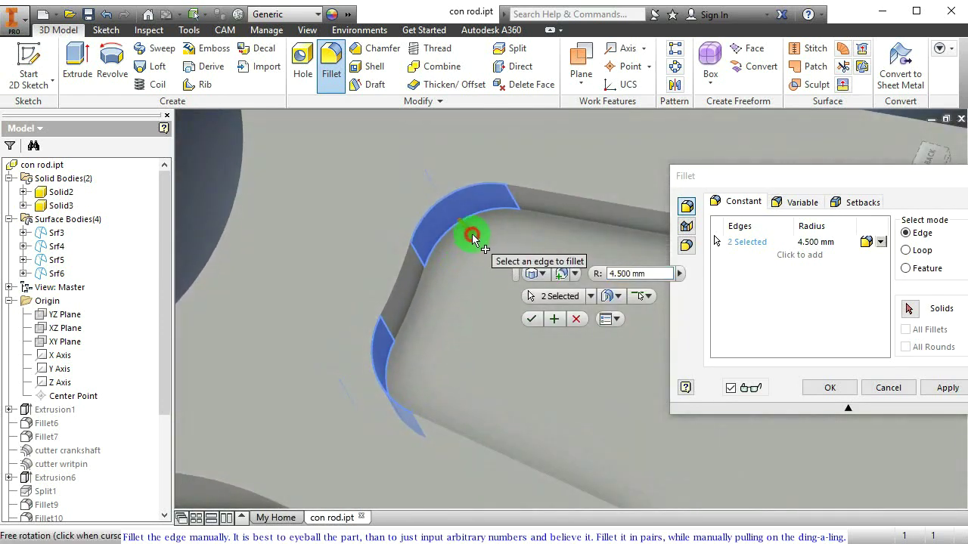
drag(472, 235, 468, 231)
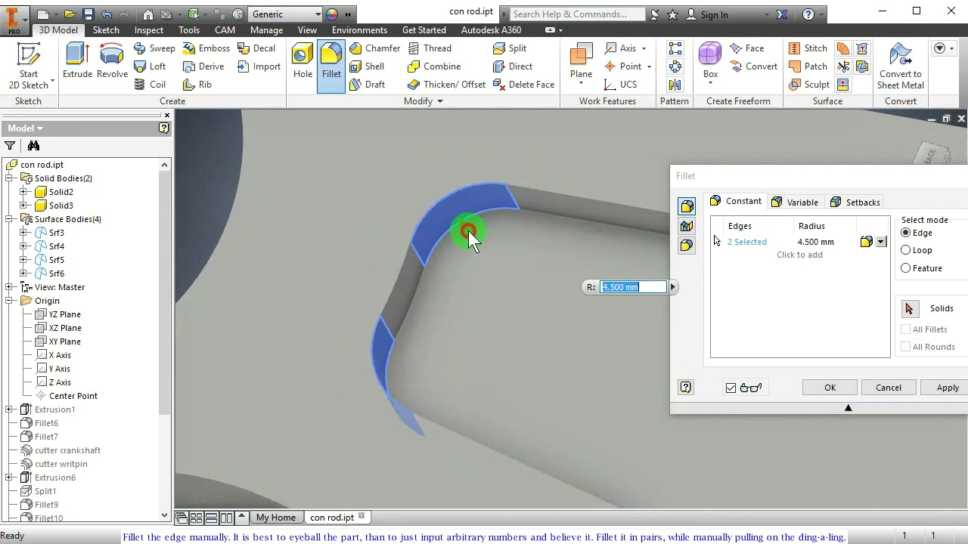
click(831, 394)
shift+middle_drag(643, 411, 401, 151)
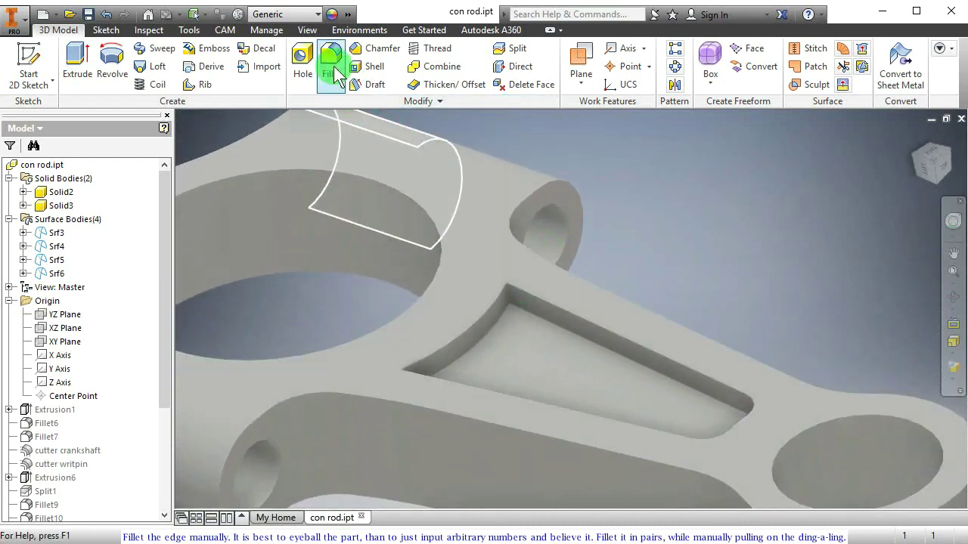
- Fillet the remaining two pocket corner edges with a 7.75 mm radius
click(334, 66)
click(507, 300)
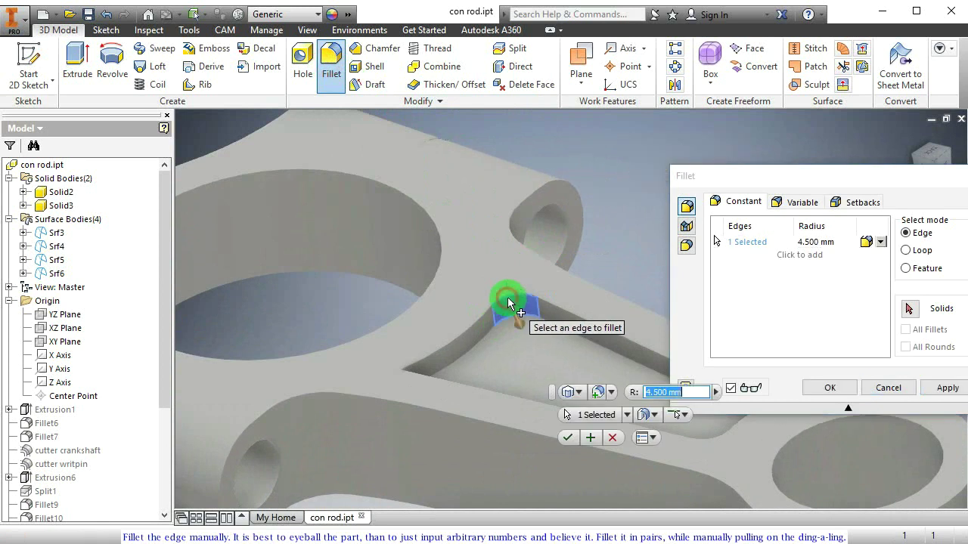
click(403, 381)
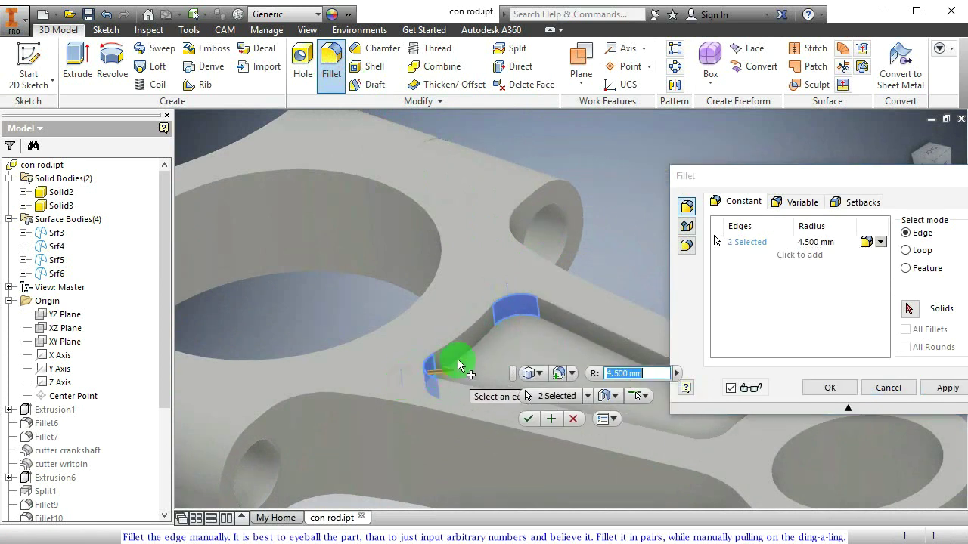
scroll(540, 312, down, 4)
drag(344, 421, 379, 422)
click(830, 388)
shift+middle_drag(830, 388, 431, 391)
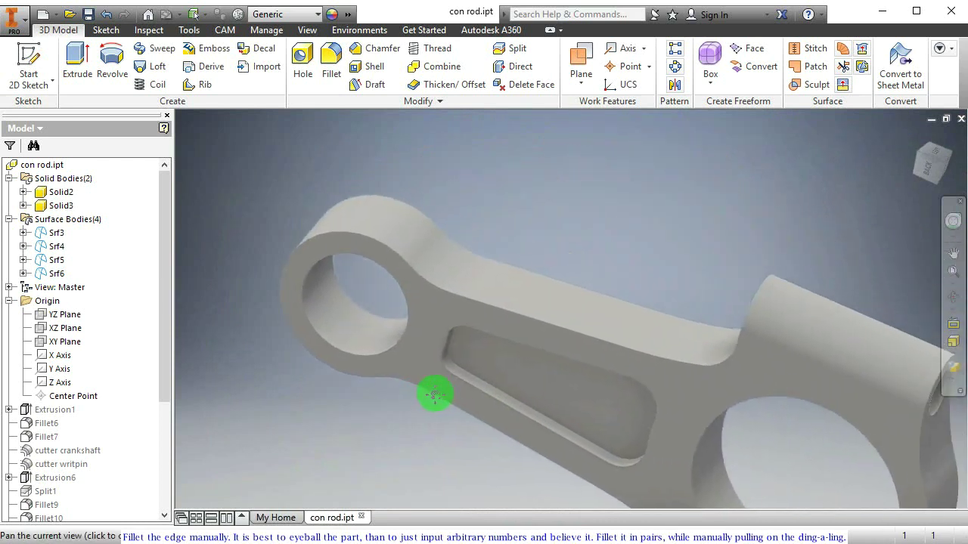
- Select Extrusion7 and its pocket fillets as the features to mirror
click(676, 85)
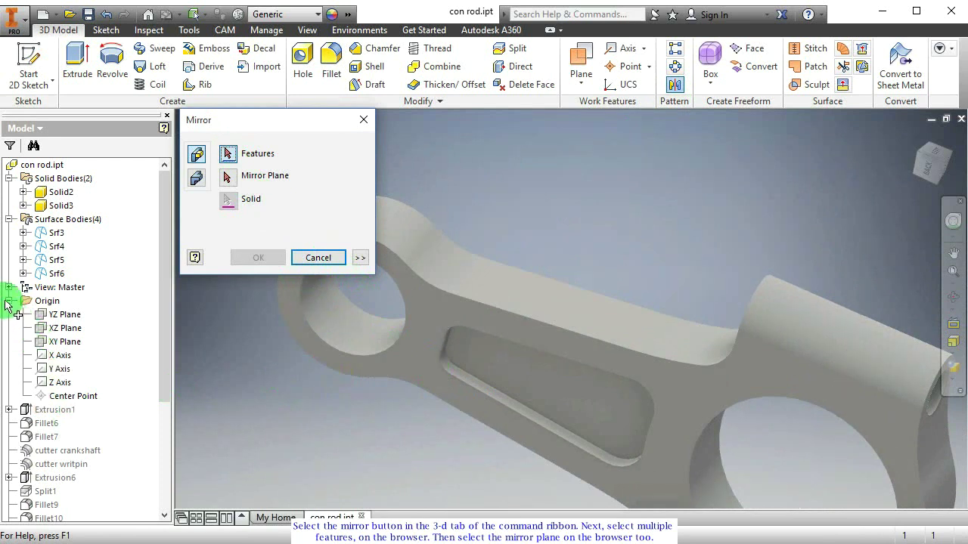
drag(162, 337, 173, 447)
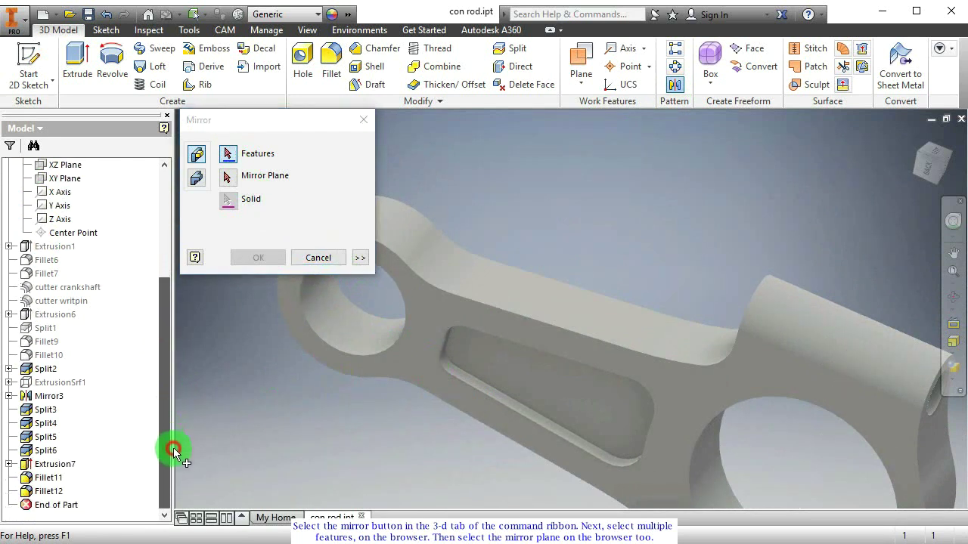
click(52, 465)
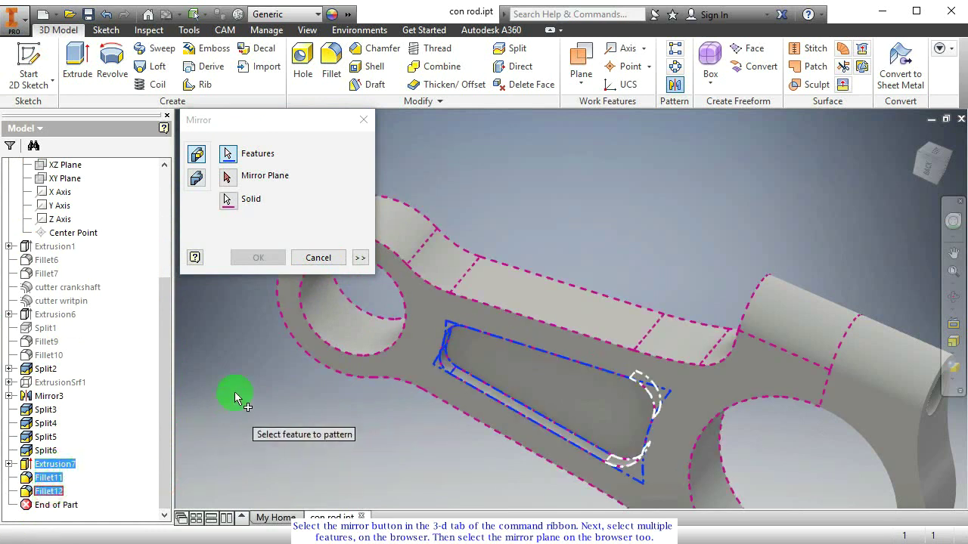
- Set XY Plane as the mirror plane and apply the mirror to the opposite face
click(229, 180)
drag(167, 320, 167, 207)
click(72, 317)
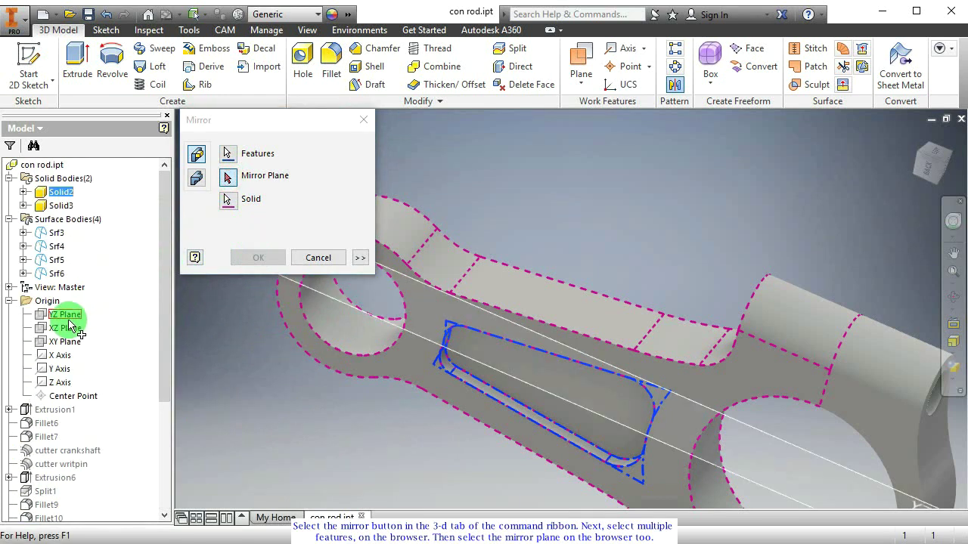
shift+middle_drag(460, 346, 454, 399)
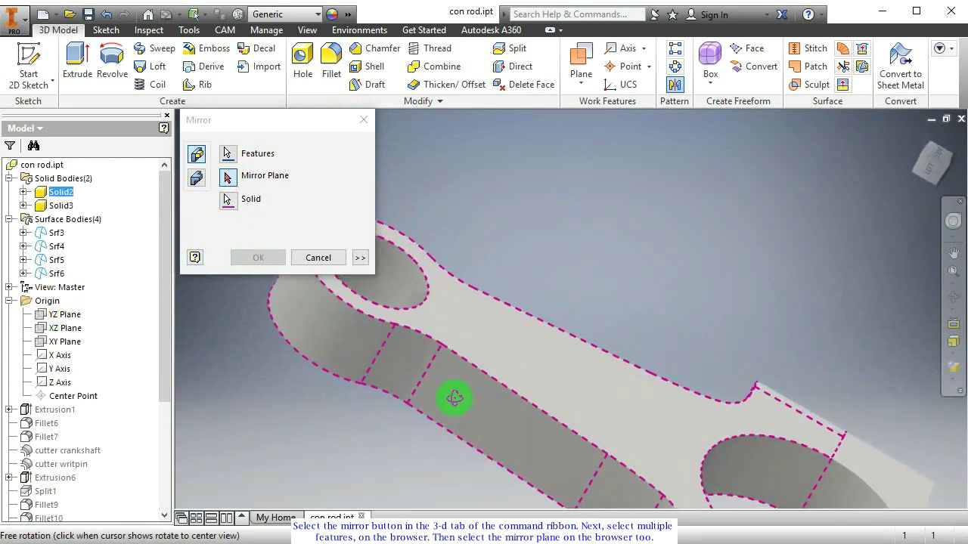
click(64, 328)
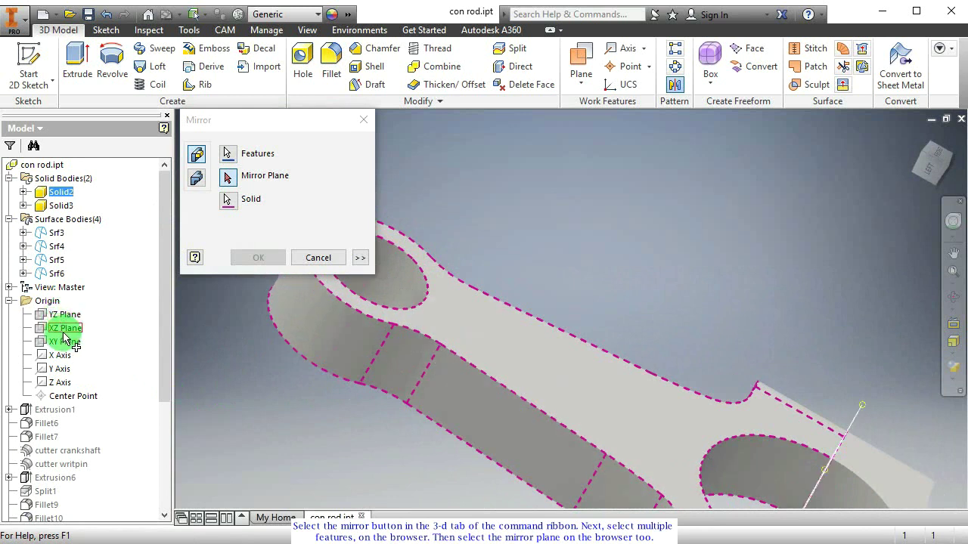
click(64, 320)
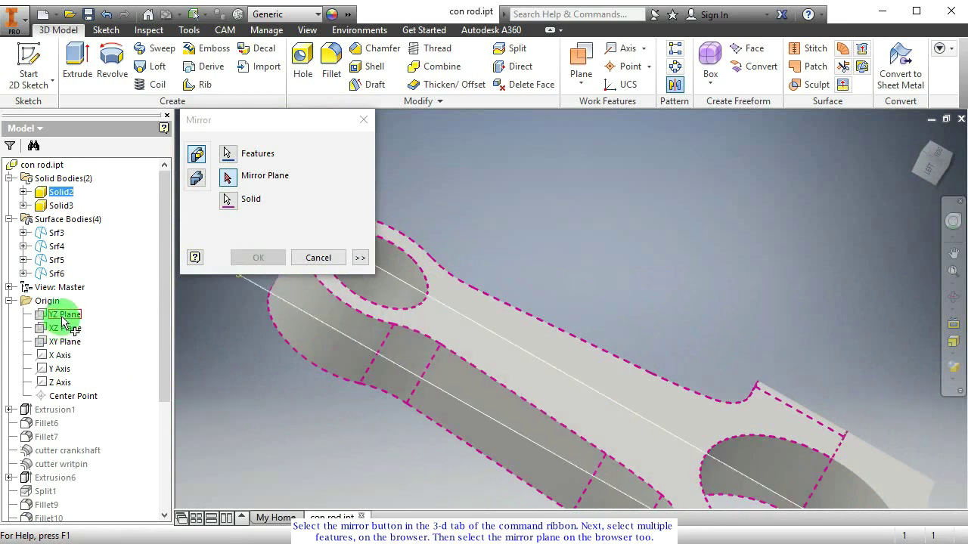
click(64, 341)
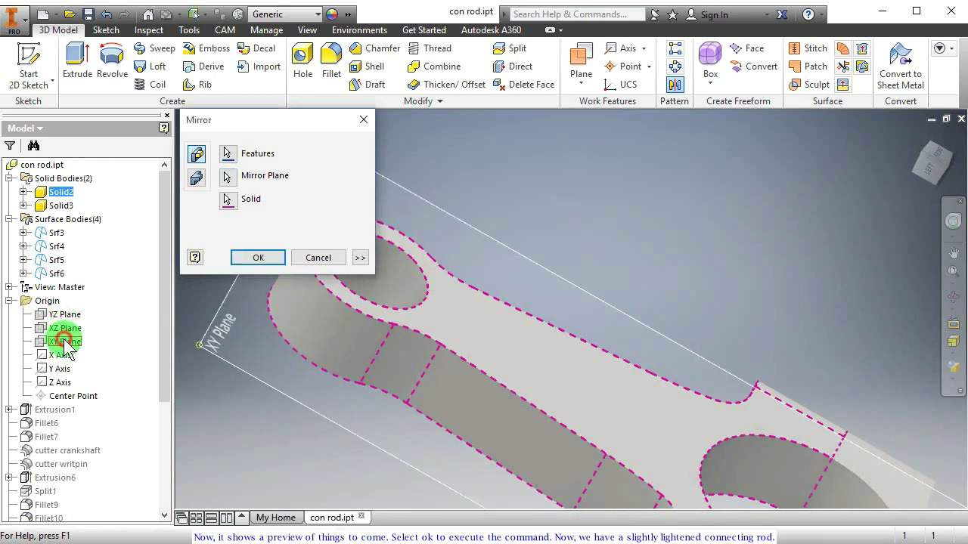
shift+middle_drag(525, 389, 485, 365)
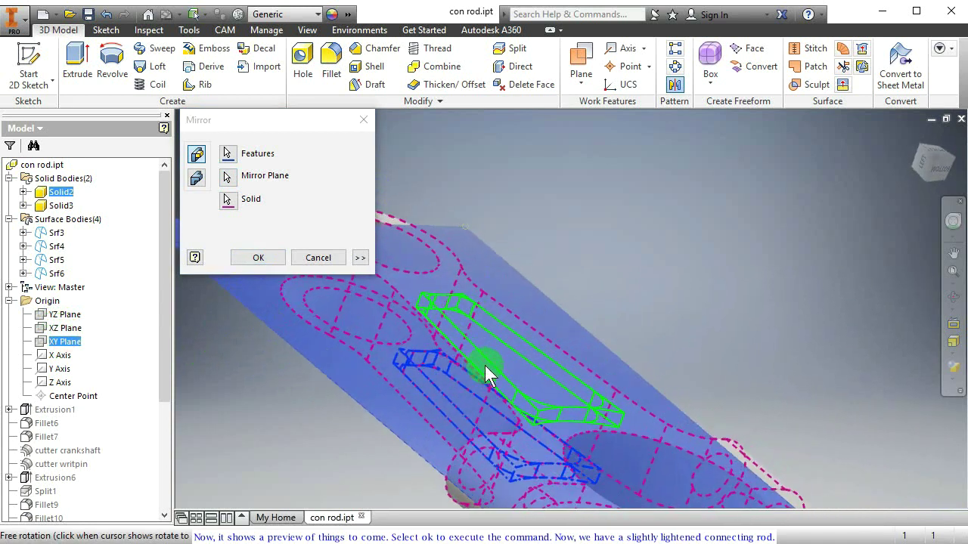
middle_drag(469, 307, 601, 283)
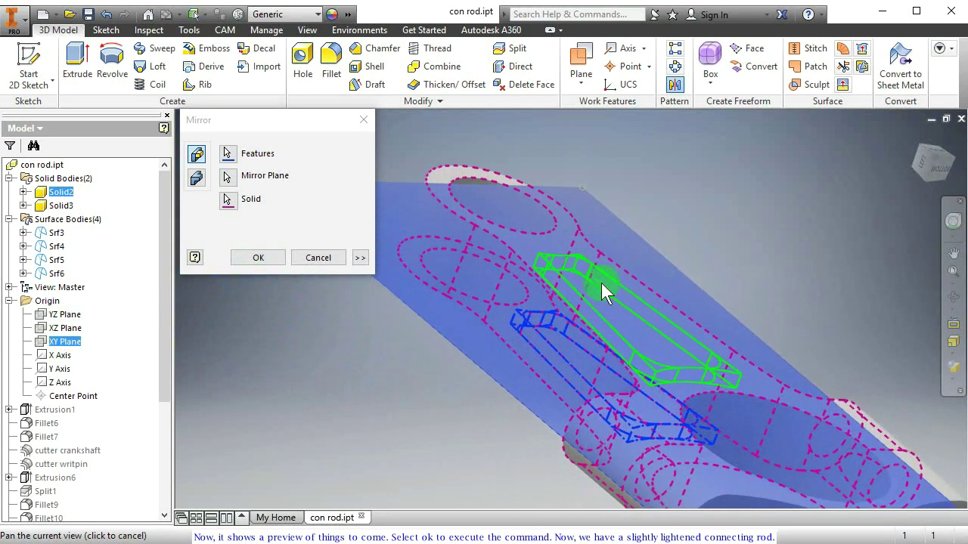
click(258, 257)
shift+middle_drag(643, 328, 593, 306)
scroll(469, 298, up, 5)
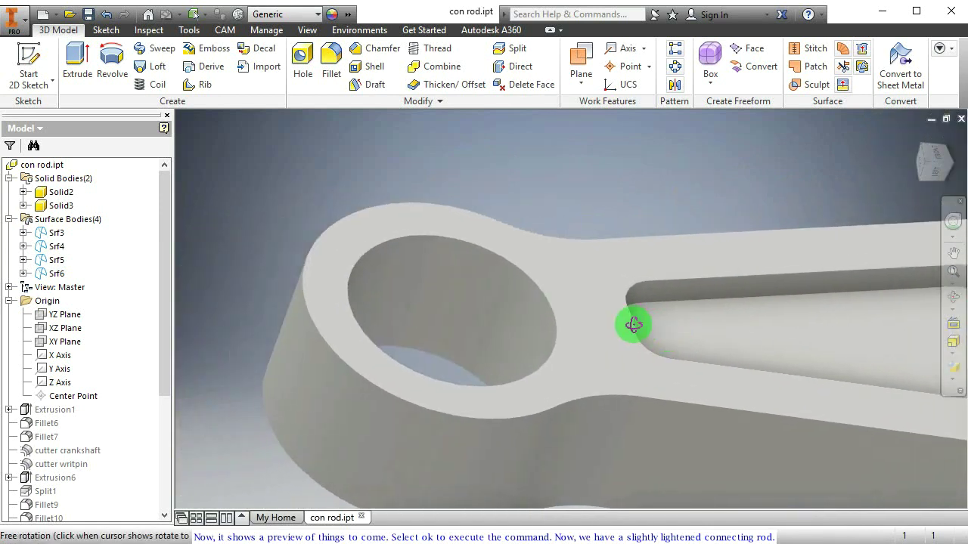
shift+middle_drag(633, 324, 592, 311)
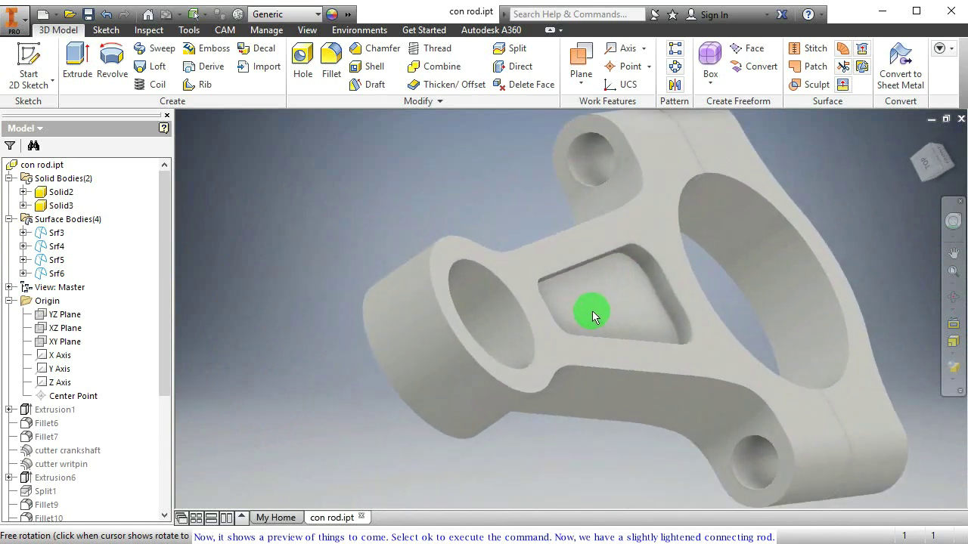
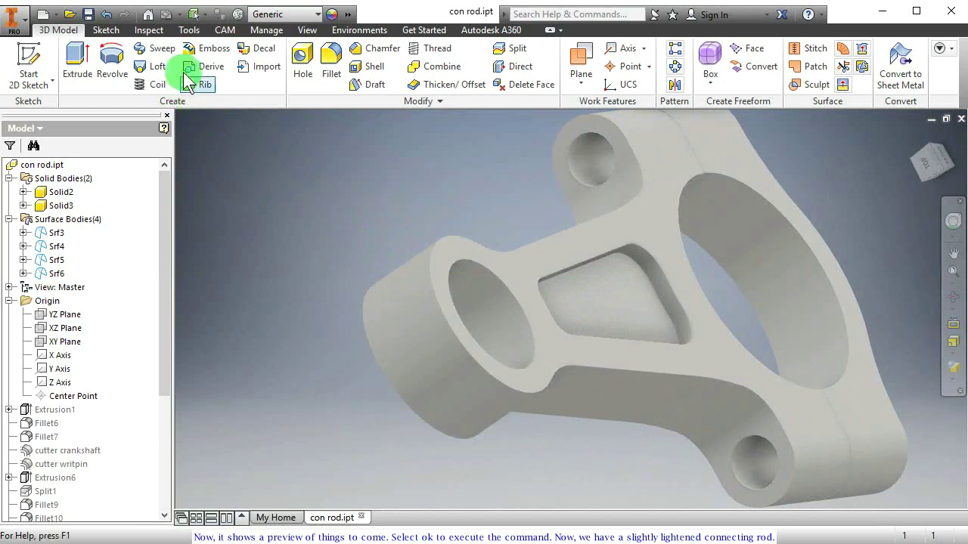
- Measure the distance between the small end's top and bottom faces and confirm it reads 20 mm
click(148, 29)
click(21, 59)
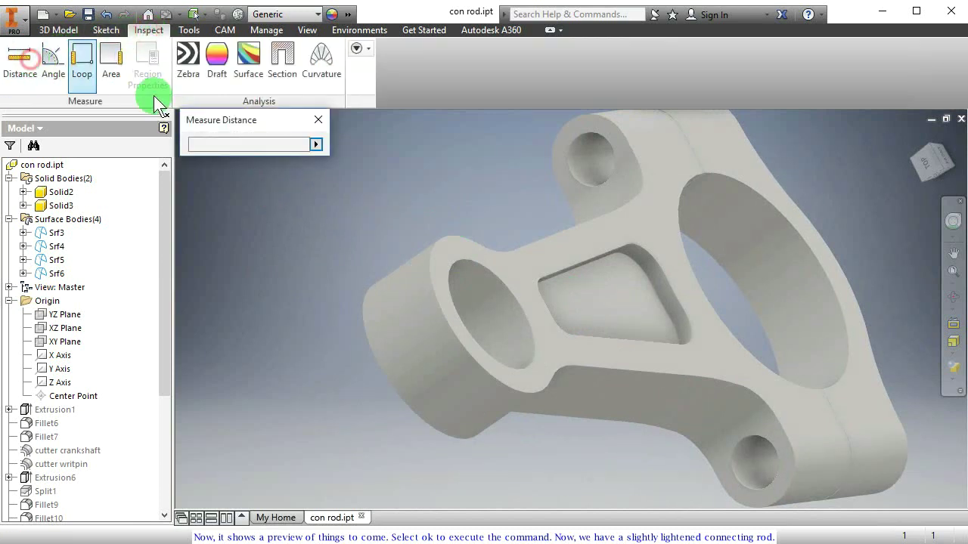
click(472, 253)
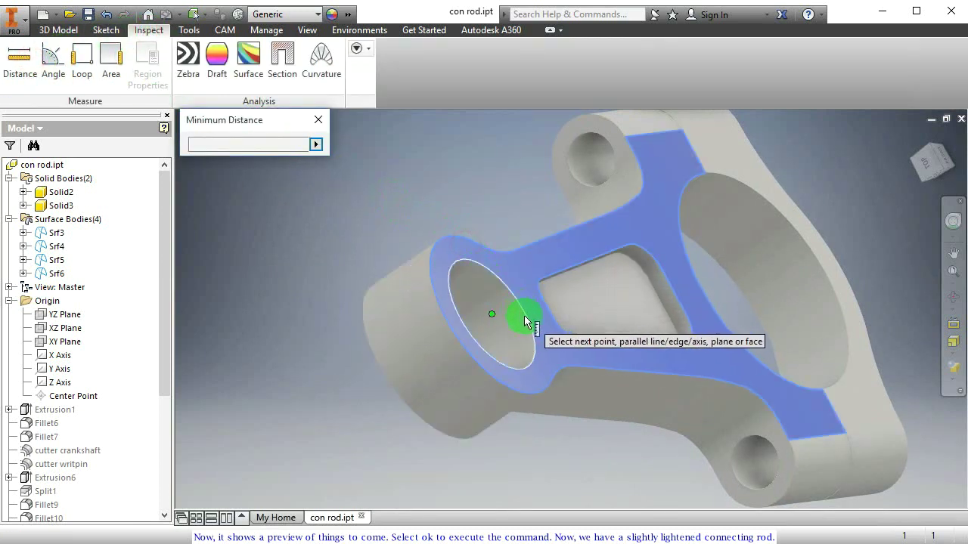
shift+middle_drag(572, 383, 480, 296)
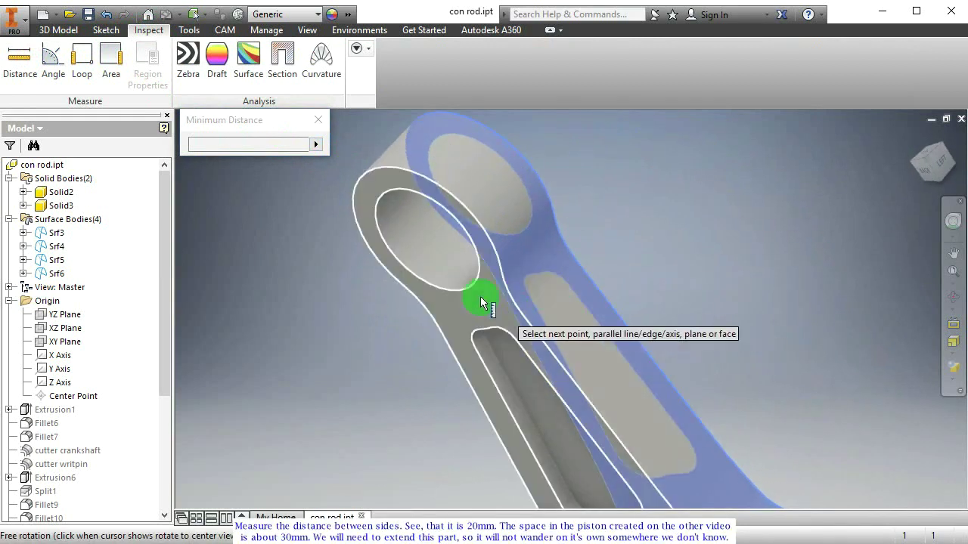
click(414, 288)
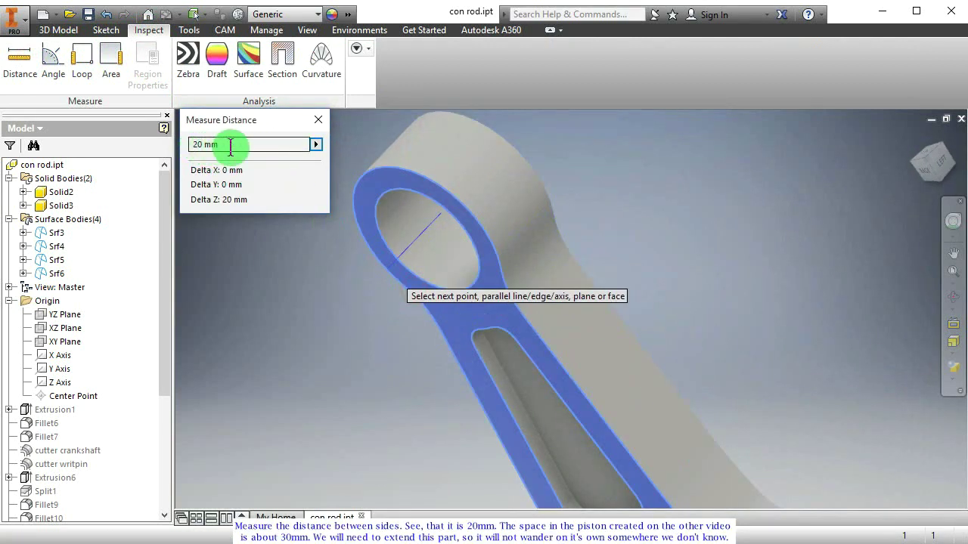
click(319, 118)
shift+middle_drag(471, 209, 472, 285)
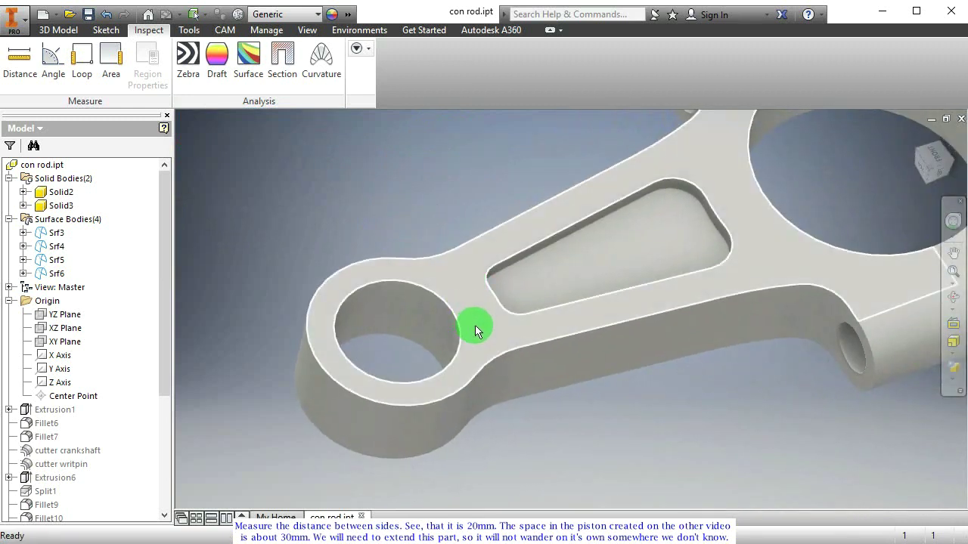
- Start a sketch on the small end's top face and project the pin-hole circle and outer edges
click(477, 330)
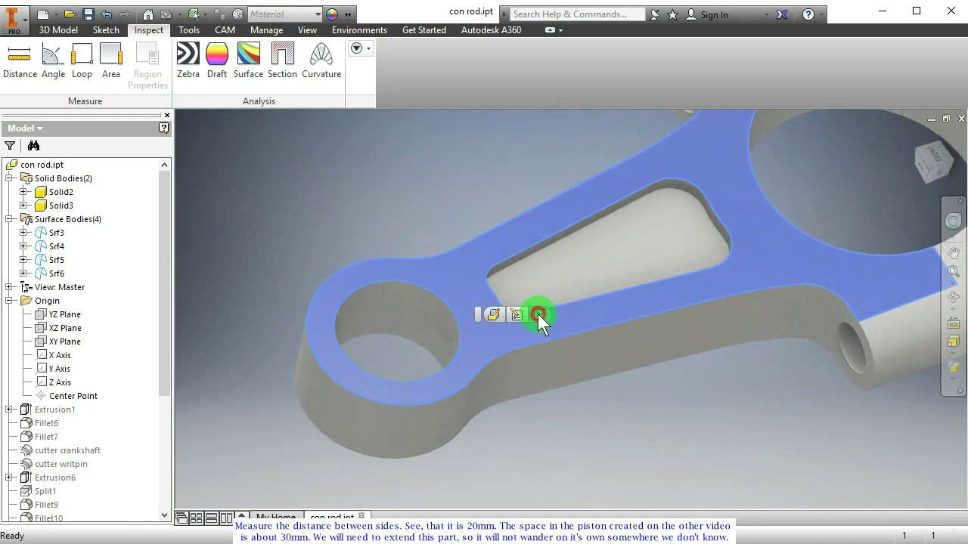
click(538, 315)
scroll(474, 317, up, 3)
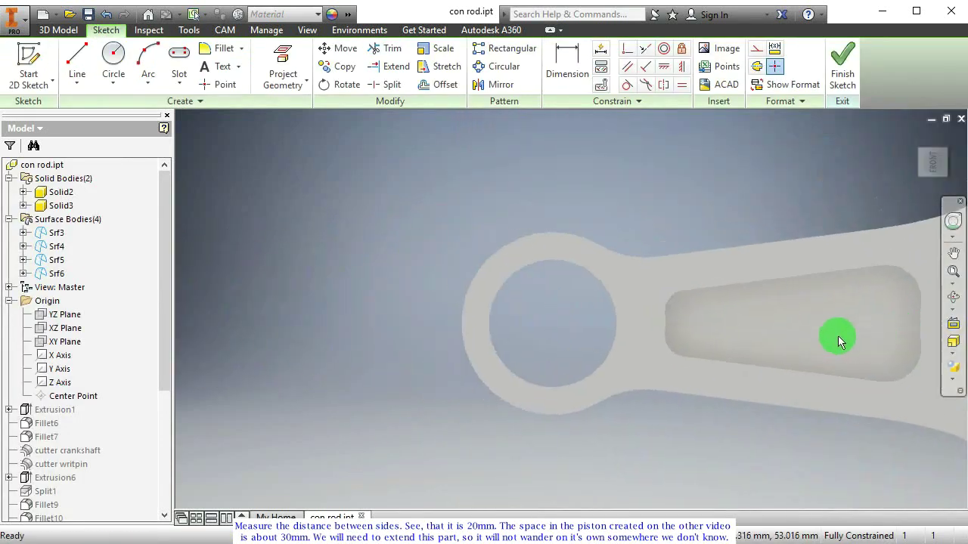
click(290, 63)
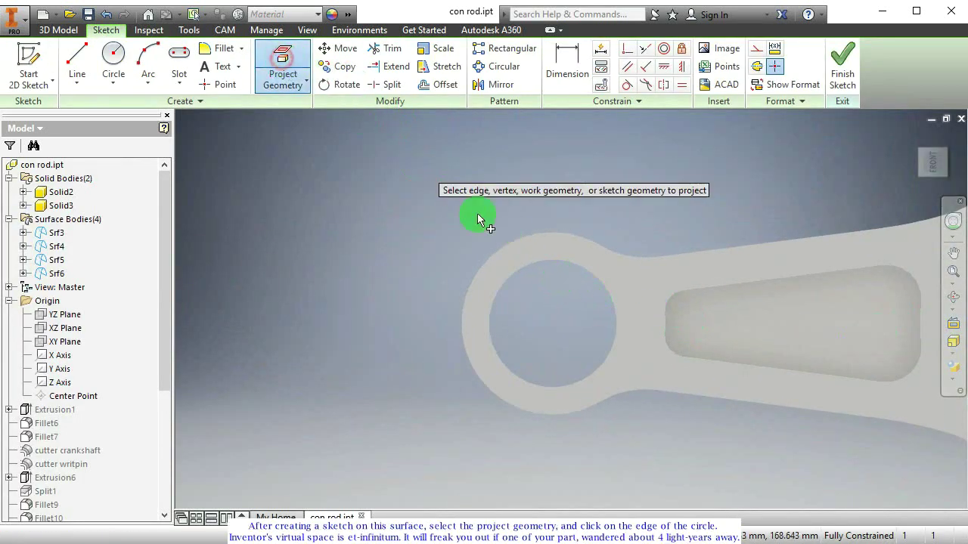
click(532, 272)
click(598, 268)
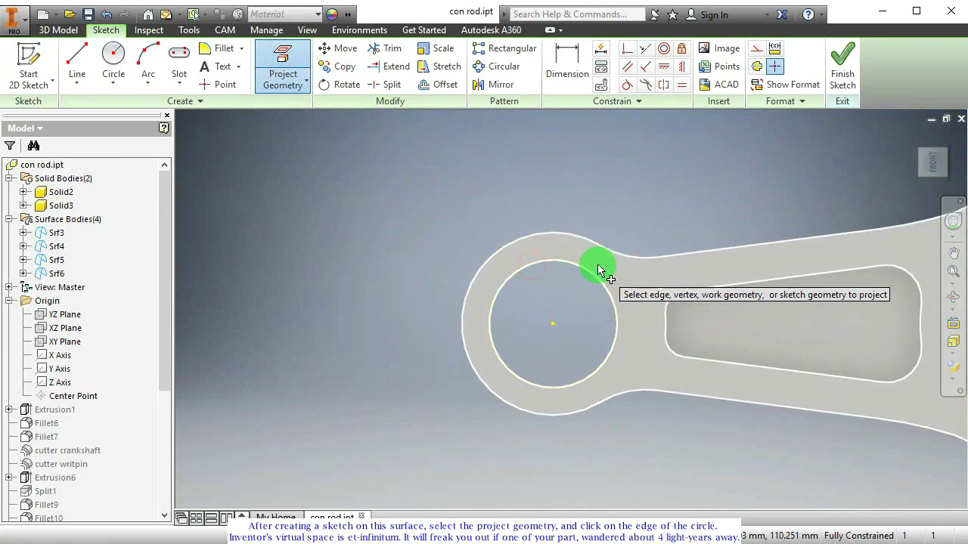
- Offset the projected hole circle outward, make it tangent to the end's outer edge, and finish the sketch
click(432, 82)
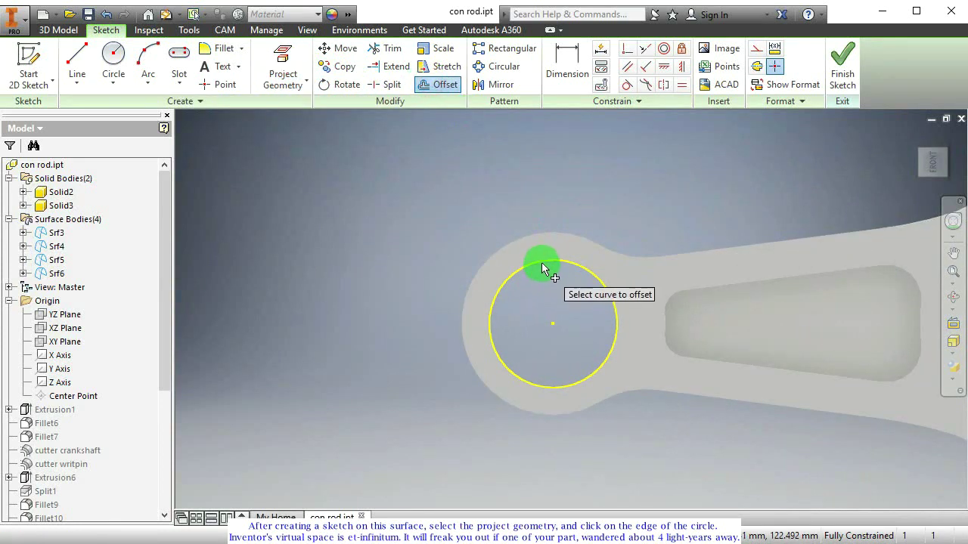
click(542, 263)
click(537, 247)
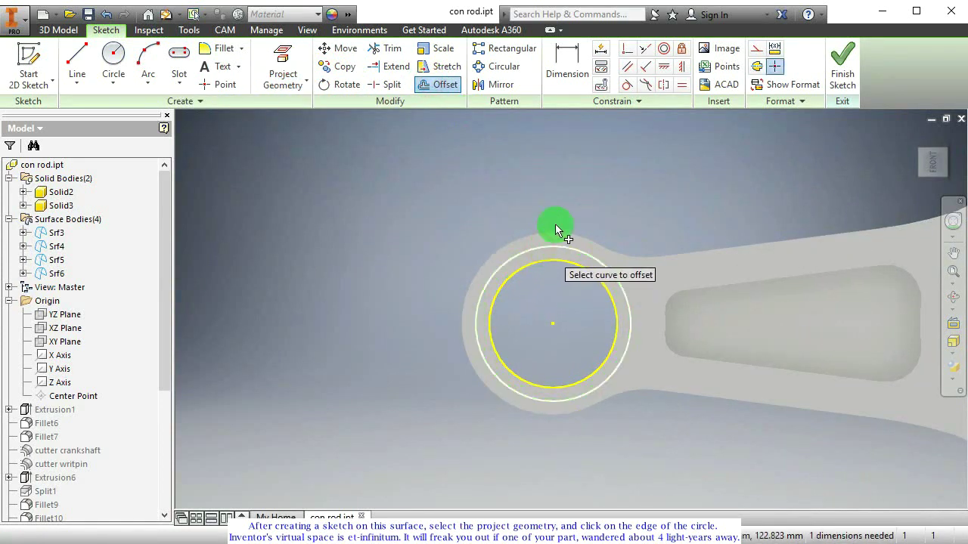
click(625, 86)
click(513, 256)
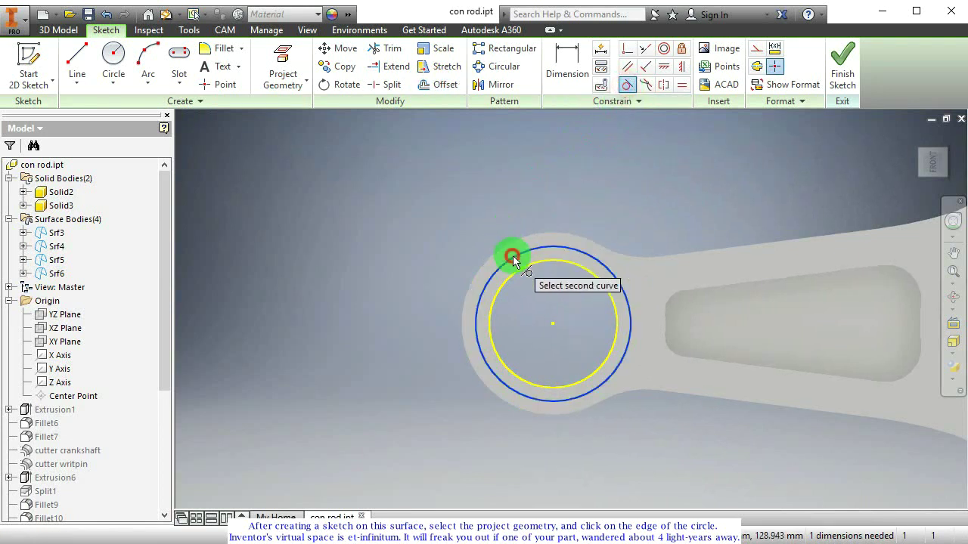
click(508, 246)
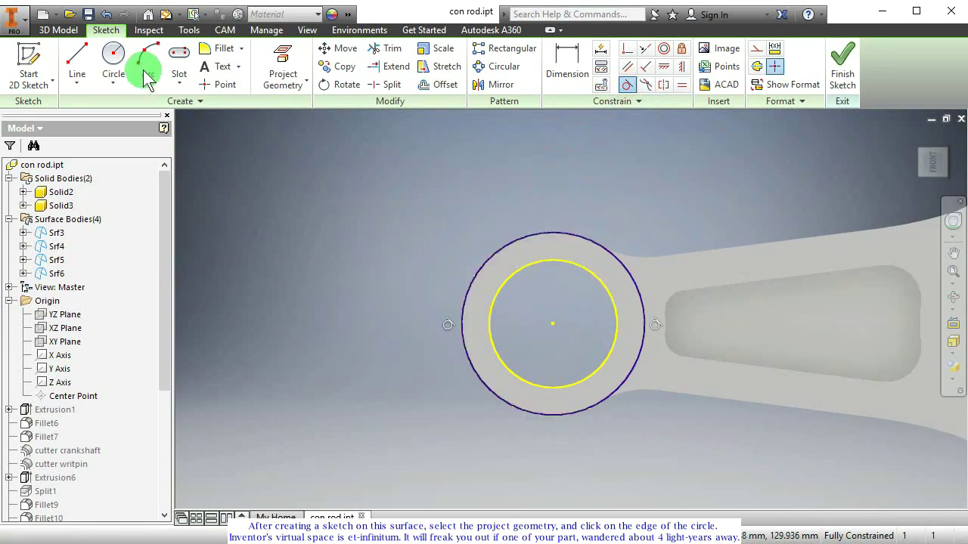
click(58, 30)
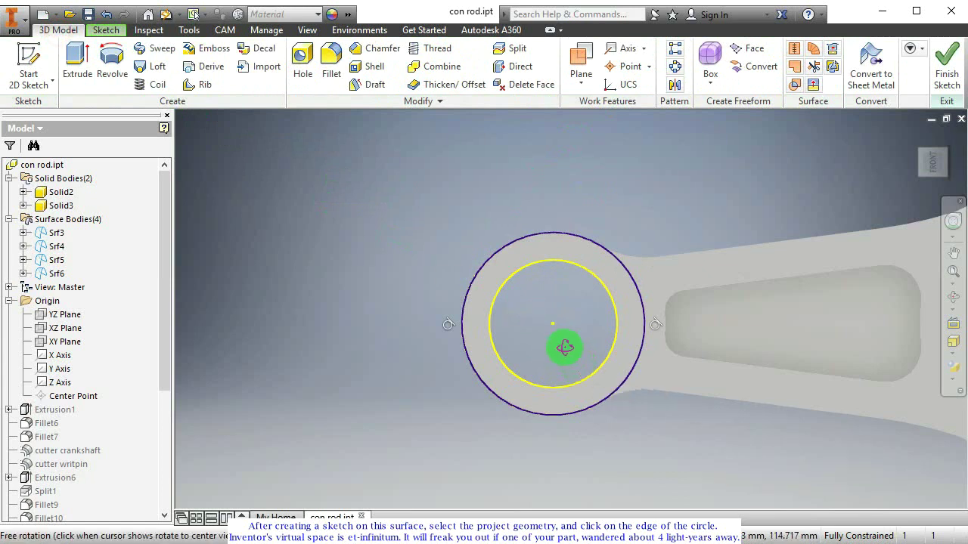
mouse_move(567, 345)
shift+middle_down()
mouse_move(588, 301)
mouse_move(572, 339)
mouse_move(443, 356)
shift+middle_up()
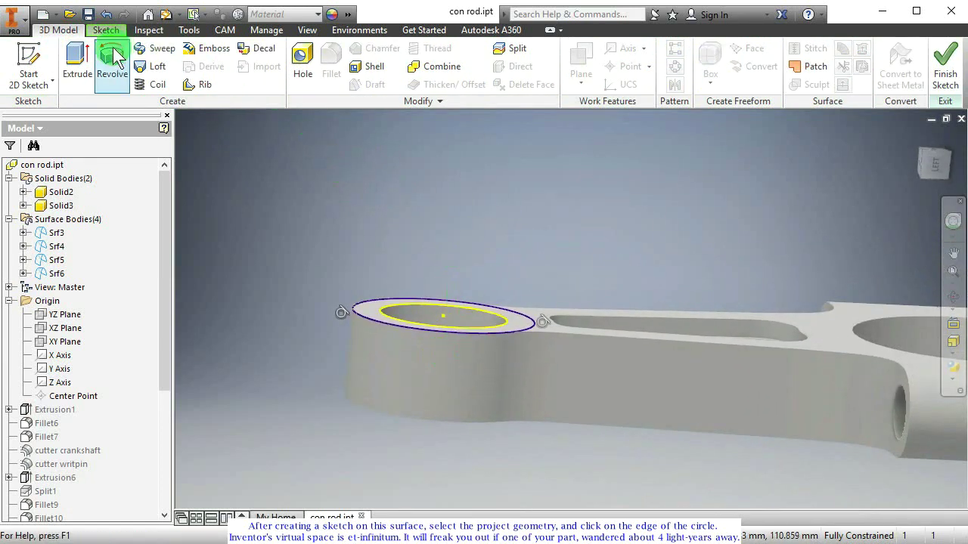
- Extrude the annular ring profile 5 mm from the small-end face
click(79, 63)
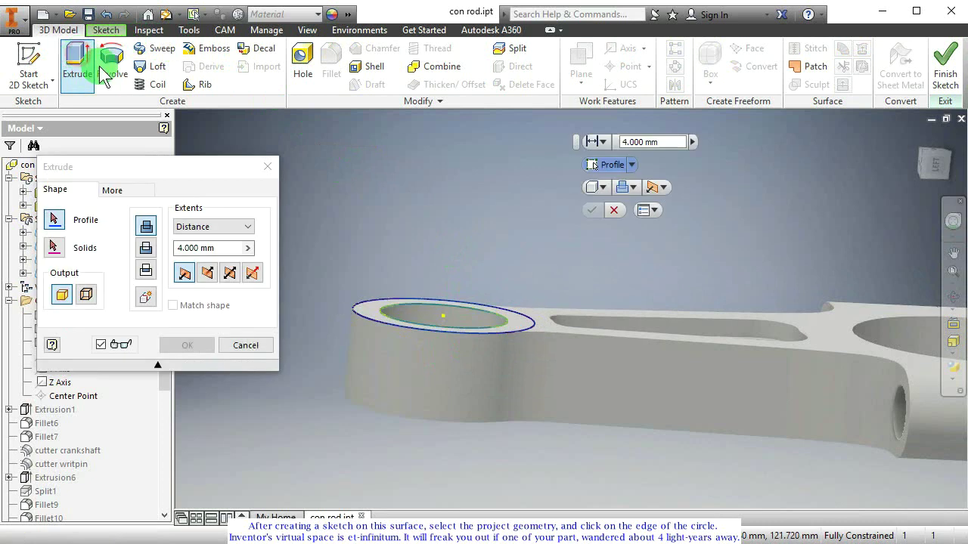
click(371, 308)
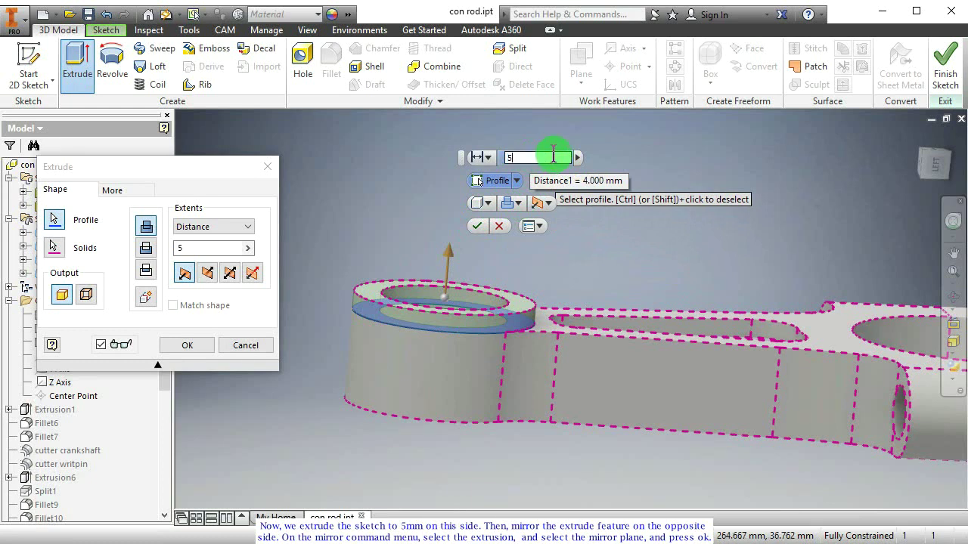
key(Return)
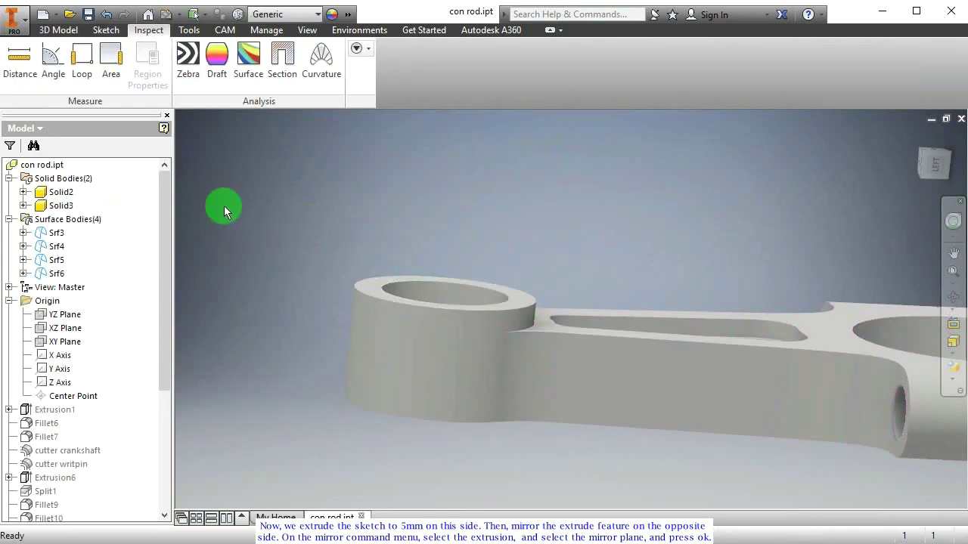
click(55, 30)
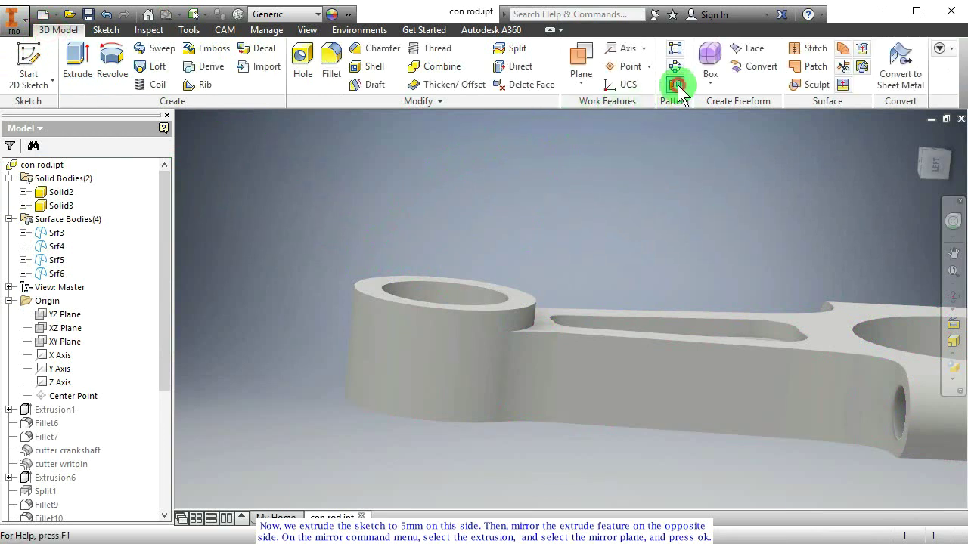
- Mirror Extrusion8 about the XY Plane so the ring also appears on the opposite side
click(676, 84)
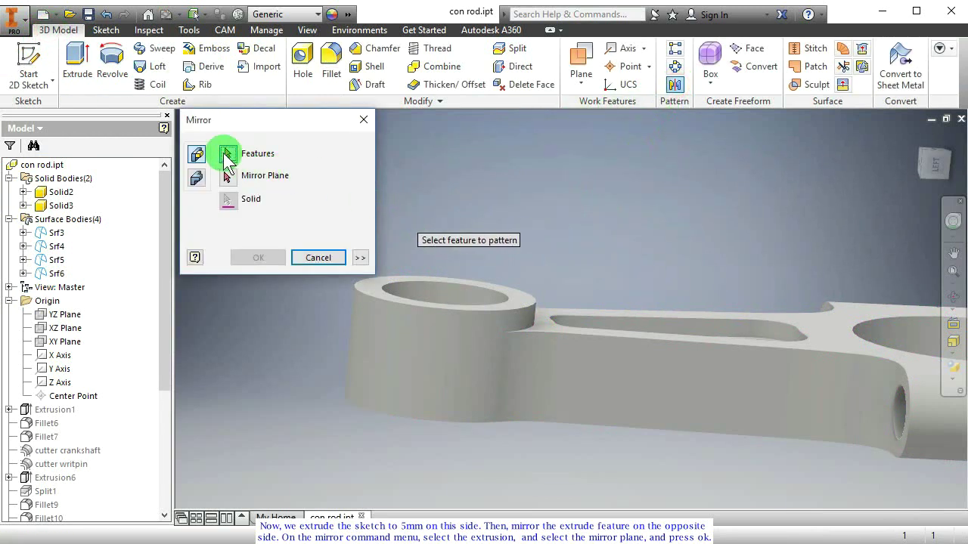
drag(168, 264, 144, 425)
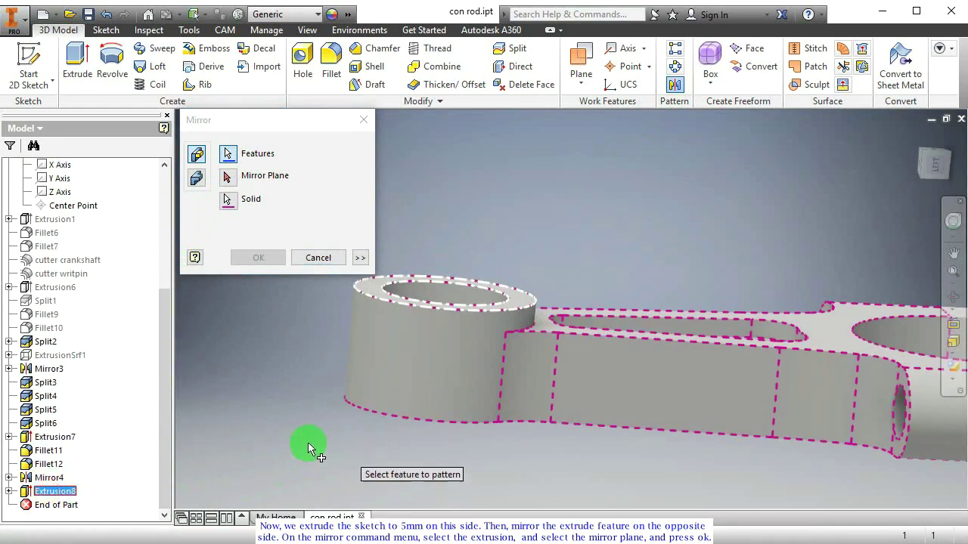
click(30, 493)
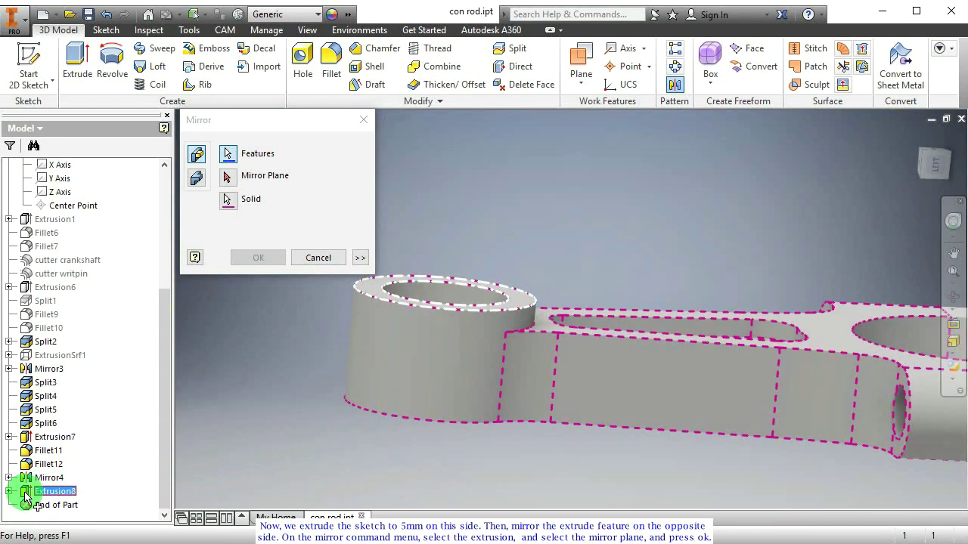
mouse_move(273, 383)
shift+middle_down()
mouse_move(269, 369)
mouse_move(255, 370)
mouse_move(287, 395)
shift+middle_up()
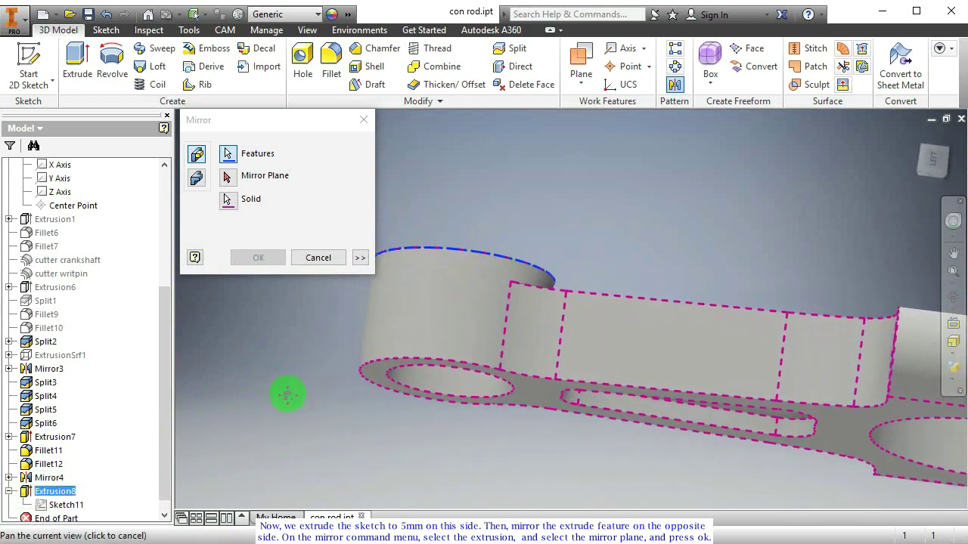
click(227, 177)
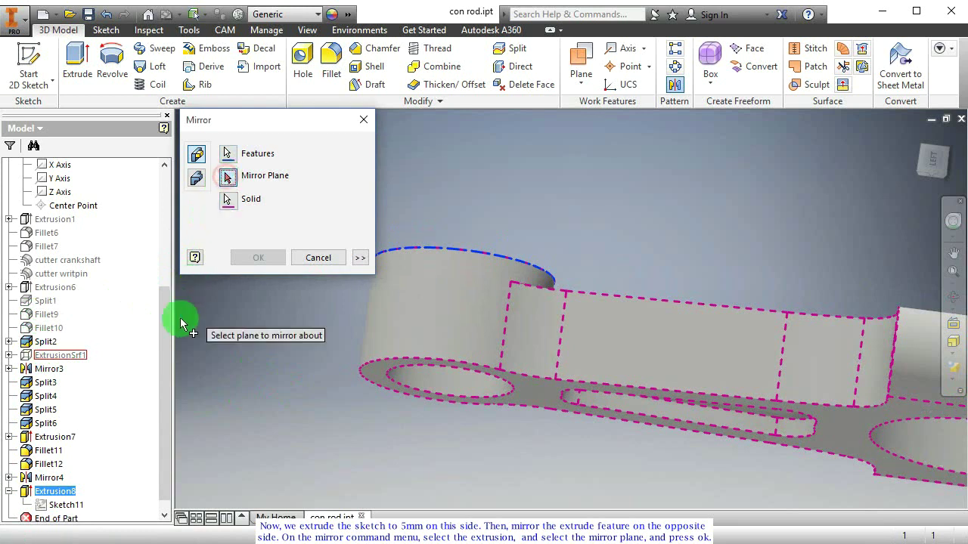
drag(165, 341, 171, 245)
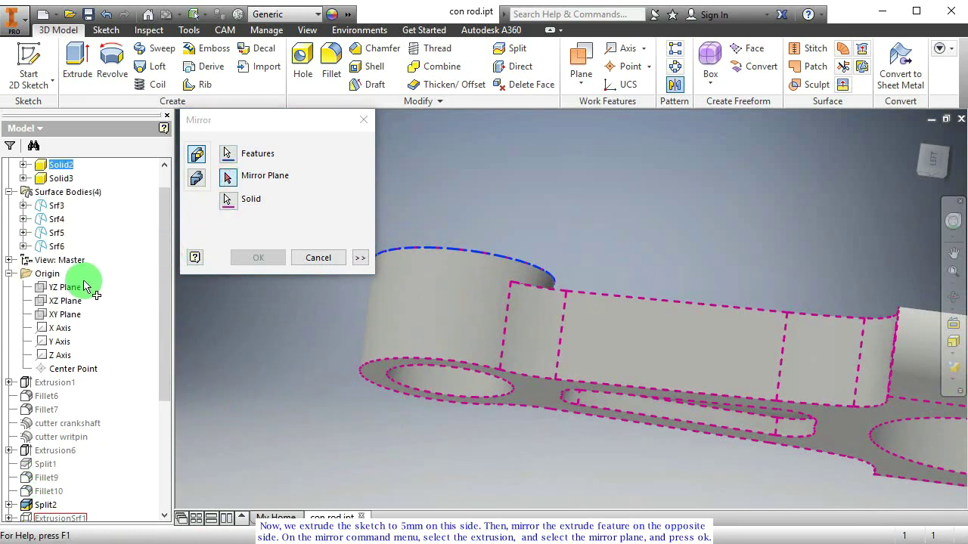
click(69, 316)
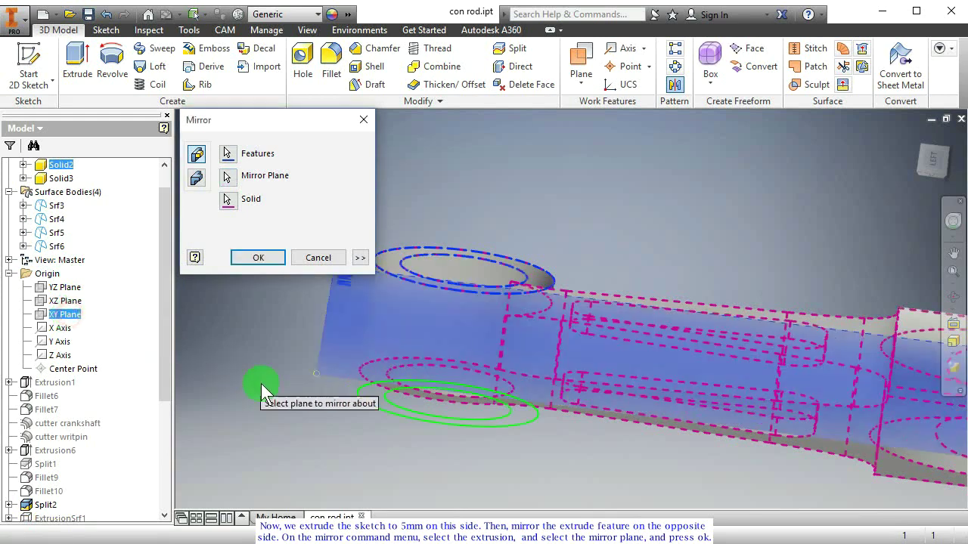
mouse_move(270, 393)
shift+middle_down()
mouse_move(439, 404)
mouse_move(360, 400)
mouse_move(346, 415)
shift+middle_up()
click(254, 258)
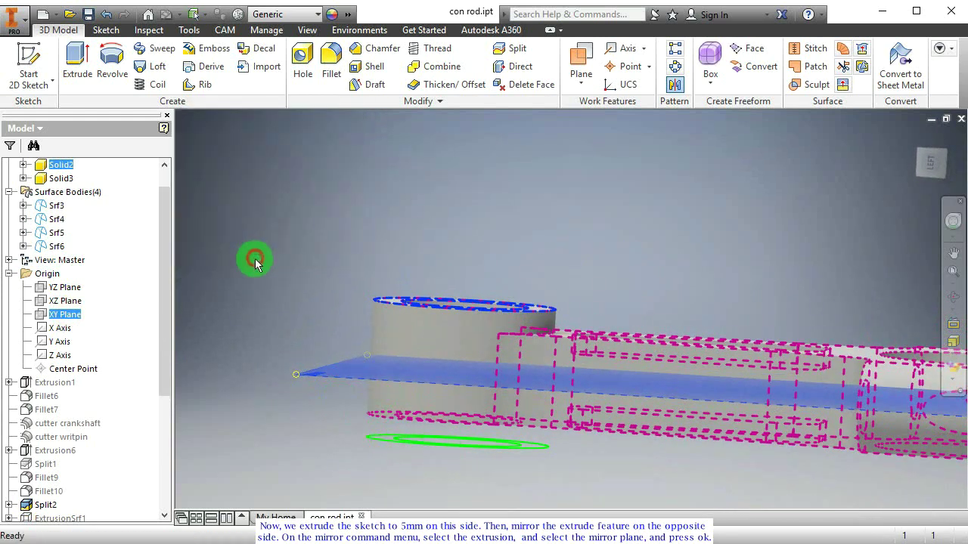
shift+middle_drag(252, 260, 516, 257)
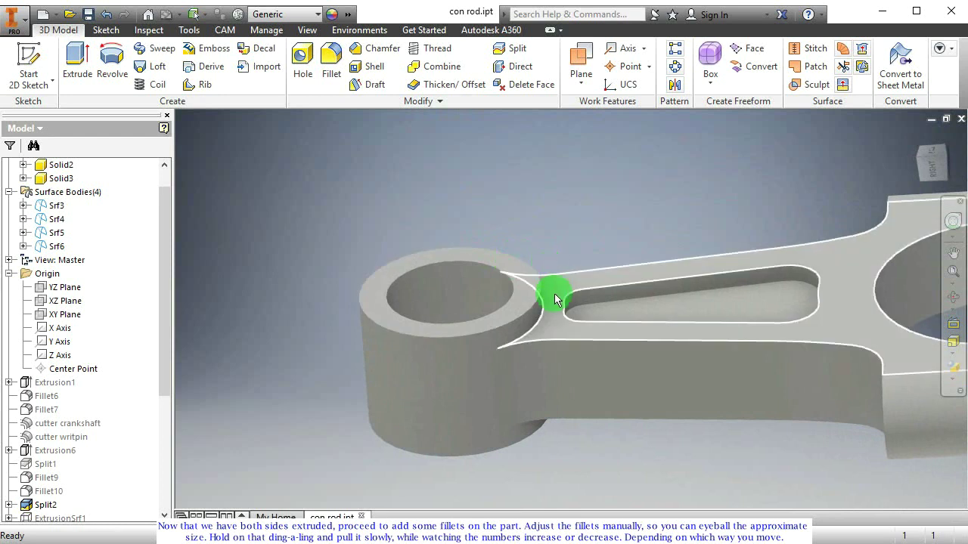
- Fillet the edge where the small eye meets the beam with a 21.750 mm radius
click(332, 62)
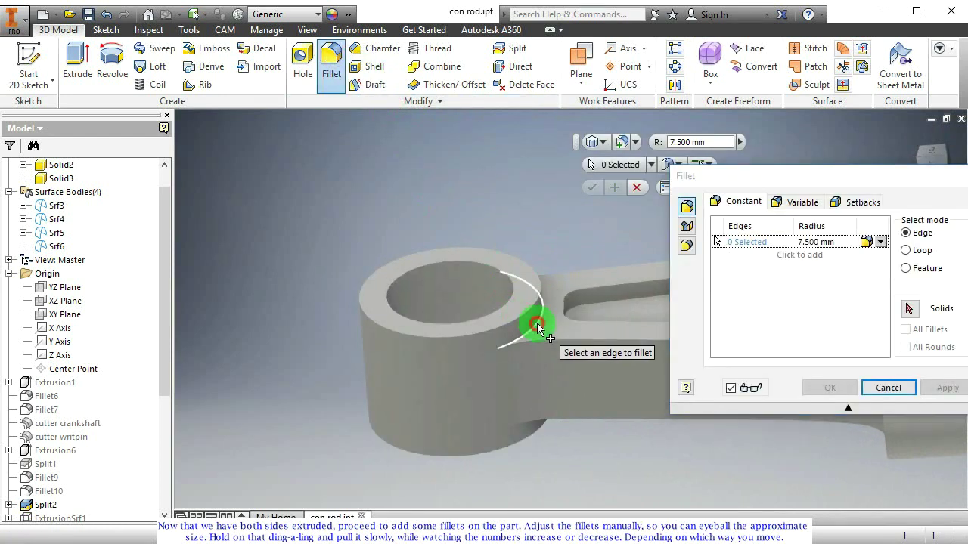
click(537, 323)
middle_drag(527, 385, 484, 248)
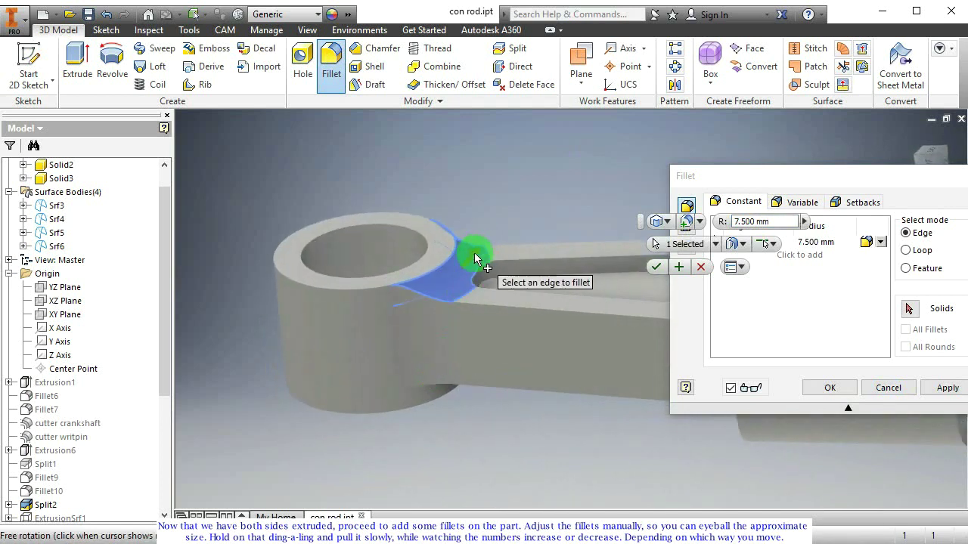
mouse_move(484, 245)
mouse_down()
mouse_move(479, 251)
mouse_move(491, 236)
mouse_up()
middle_drag(505, 297, 449, 264)
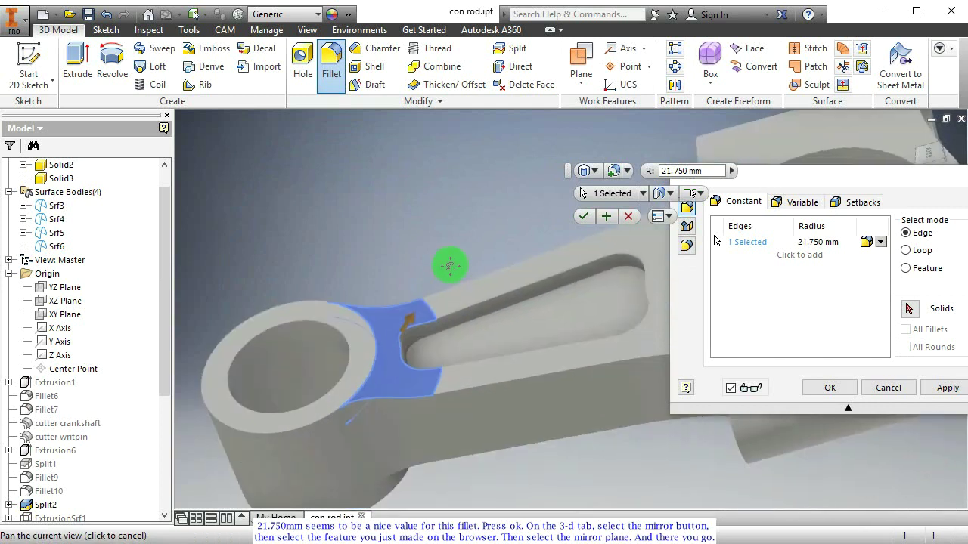
click(580, 215)
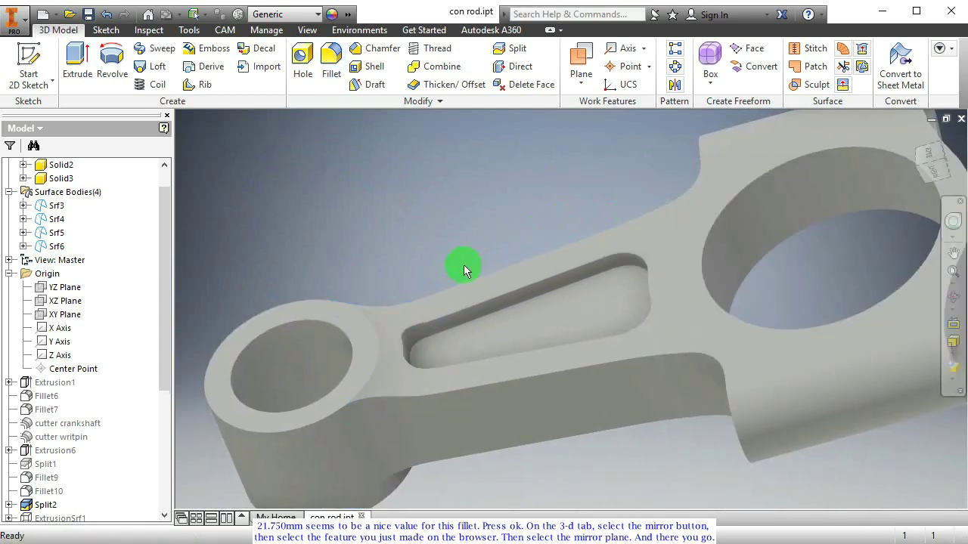
shift+middle_drag(443, 263, 440, 389)
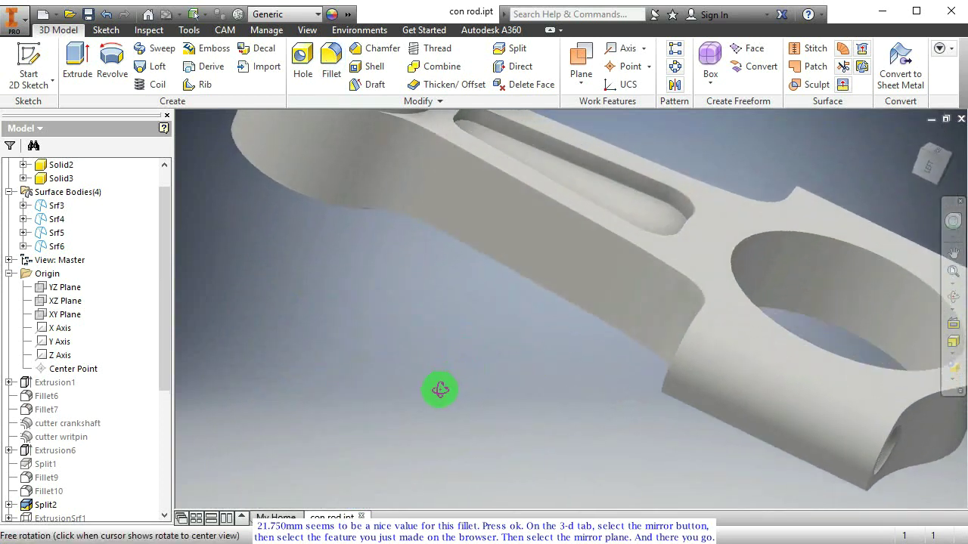
middle_drag(490, 262, 492, 395)
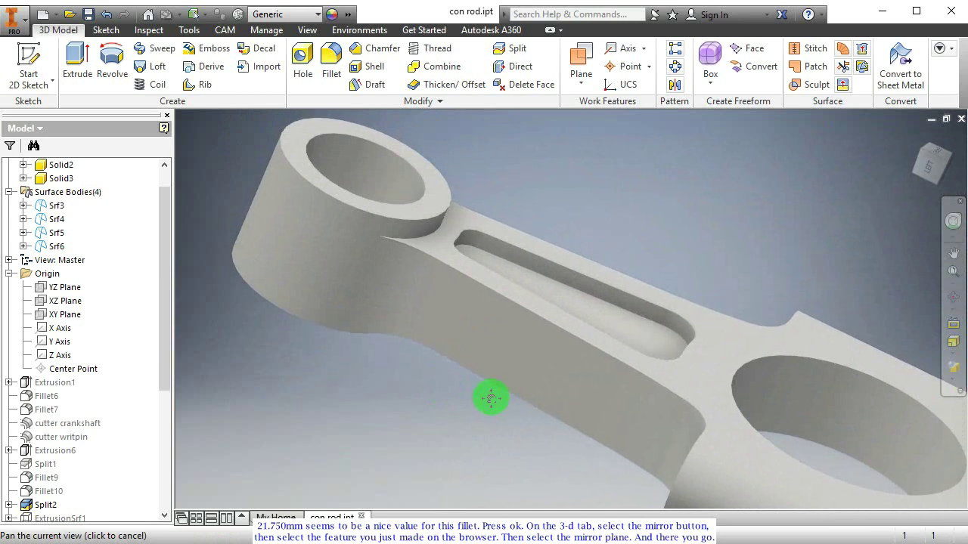
- Mirror Fillet13 about the XY Plane onto the rod's other side
click(674, 84)
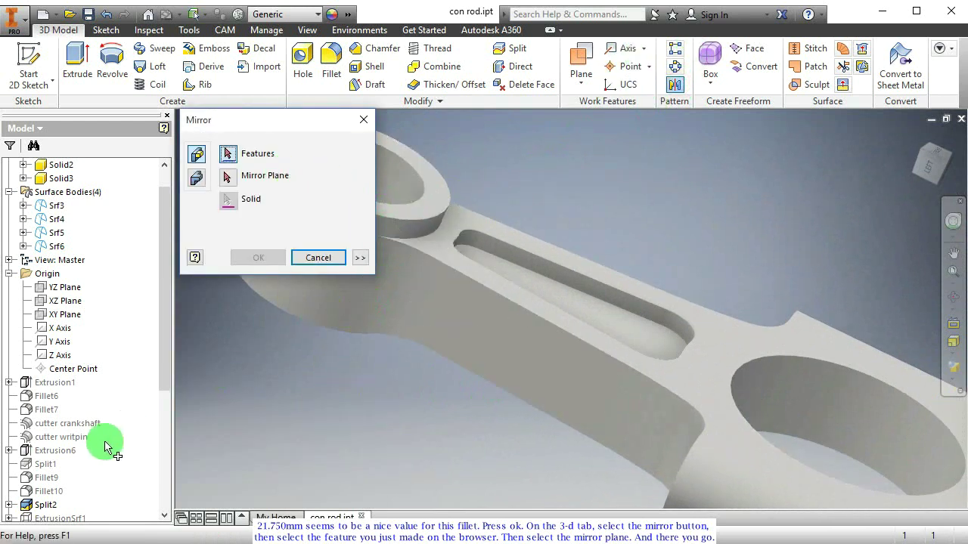
drag(166, 351, 168, 481)
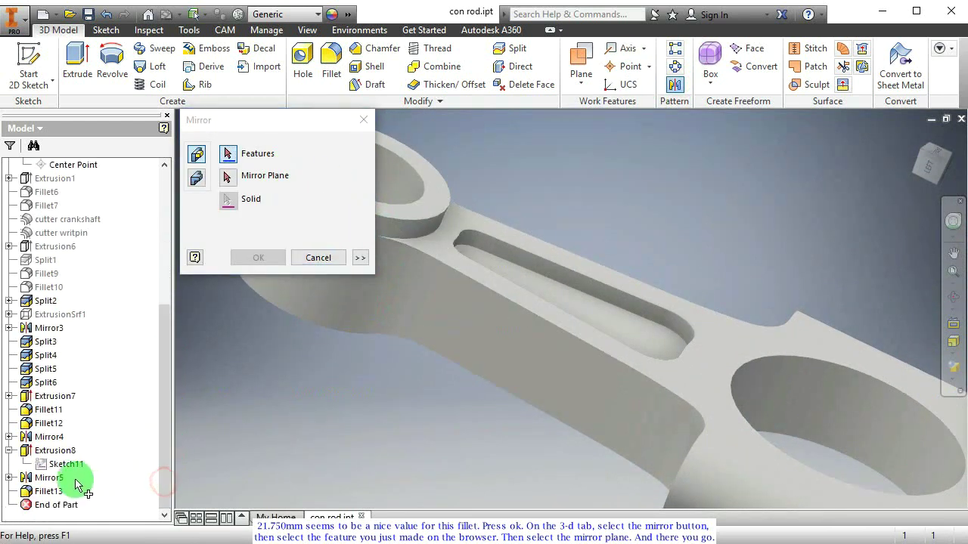
click(47, 491)
click(342, 336)
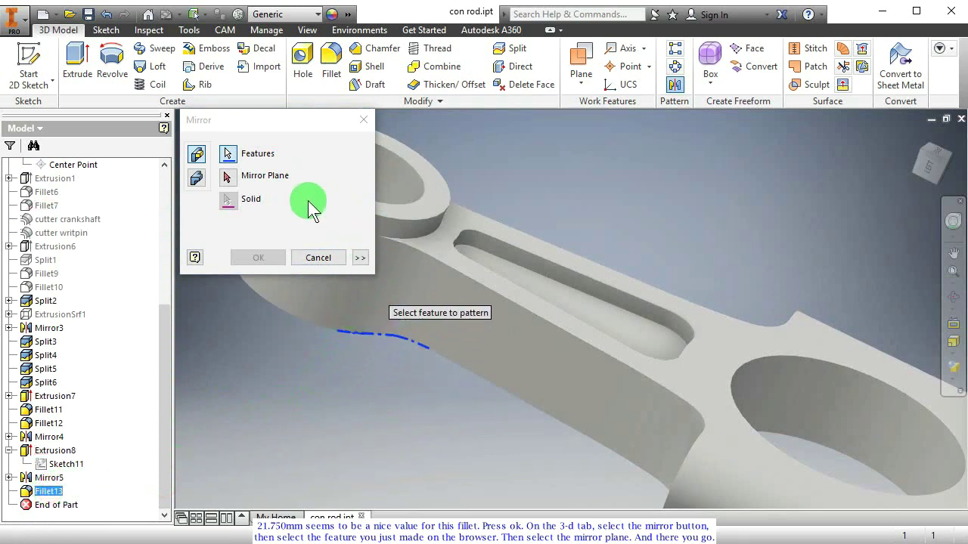
click(229, 179)
drag(165, 335, 168, 238)
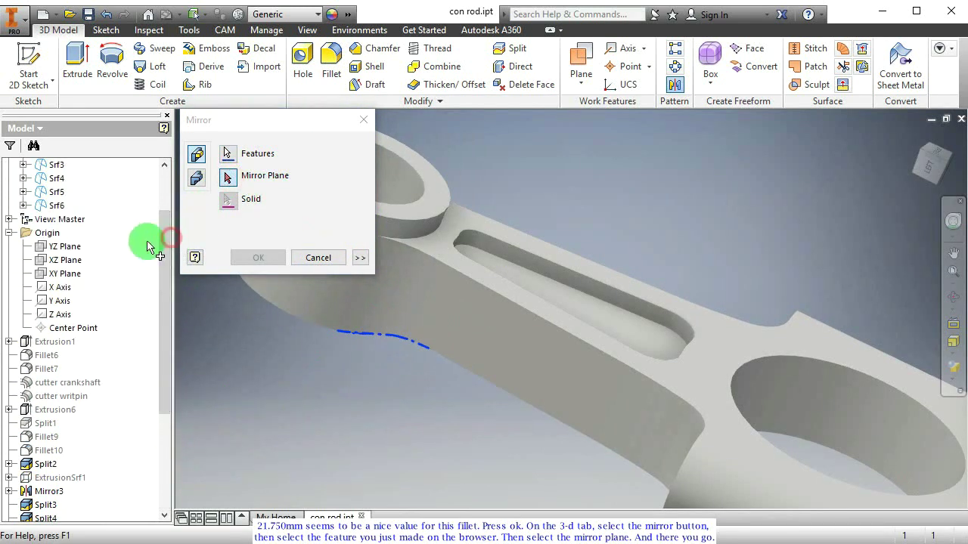
click(64, 275)
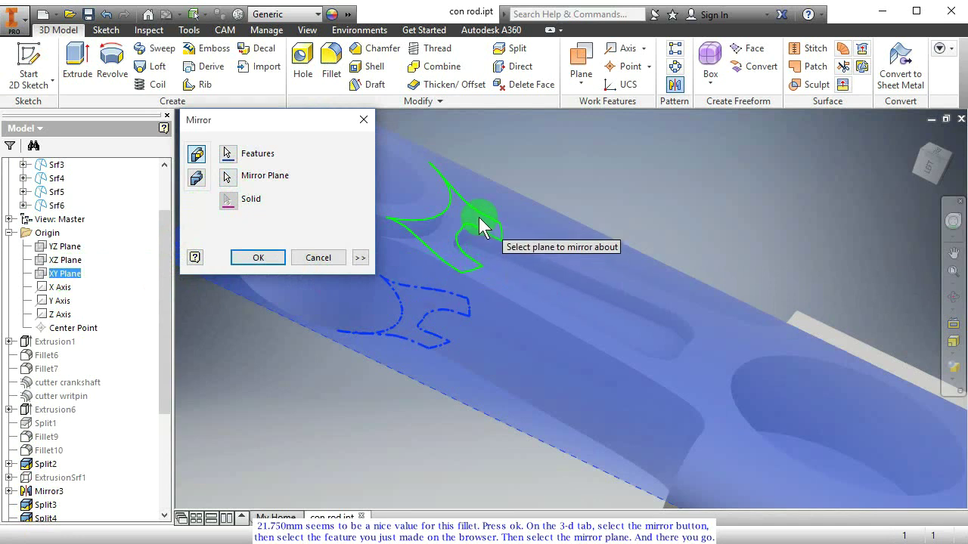
click(255, 257)
shift+middle_drag(391, 333, 516, 319)
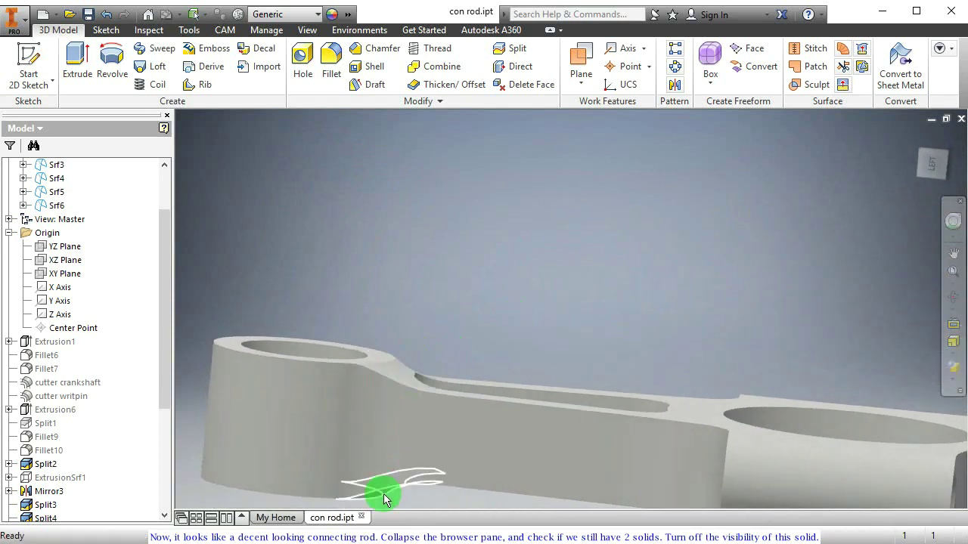
shift+middle_drag(494, 385, 551, 383)
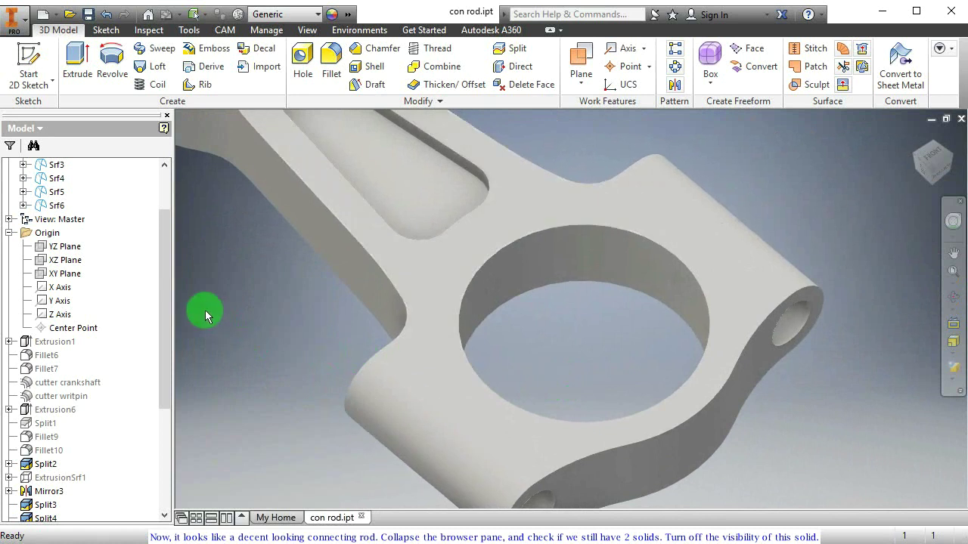
- Collapse Surface Bodies and Origin, then turn off Solid3's visibility so only the cap shows
scroll(165, 307, up, 2)
click(9, 219)
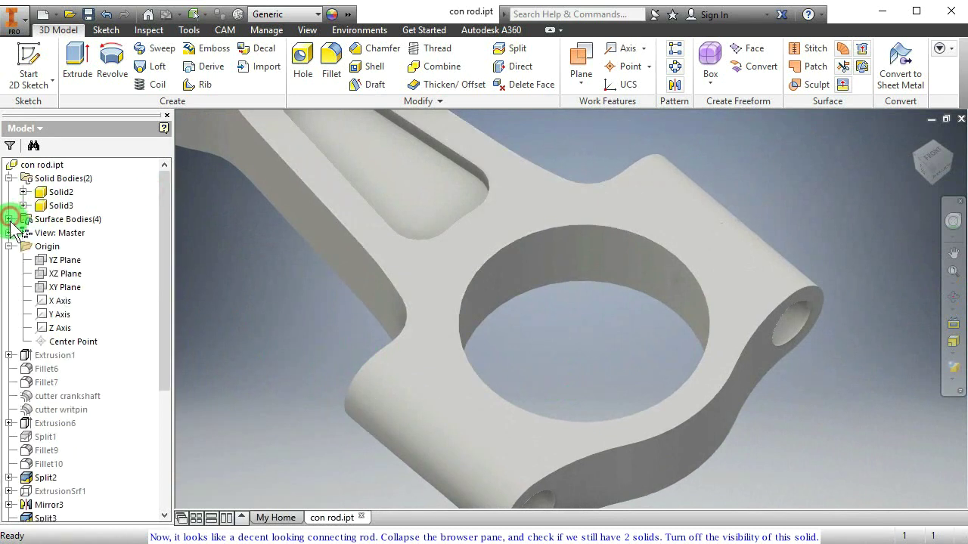
click(9, 246)
click(58, 207)
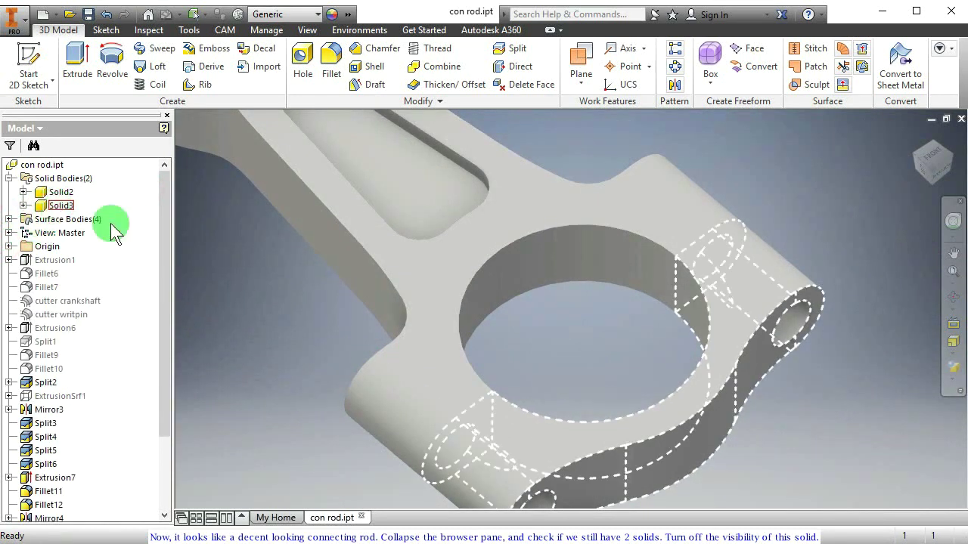
click(600, 352)
shift+middle_drag(600, 353, 611, 318)
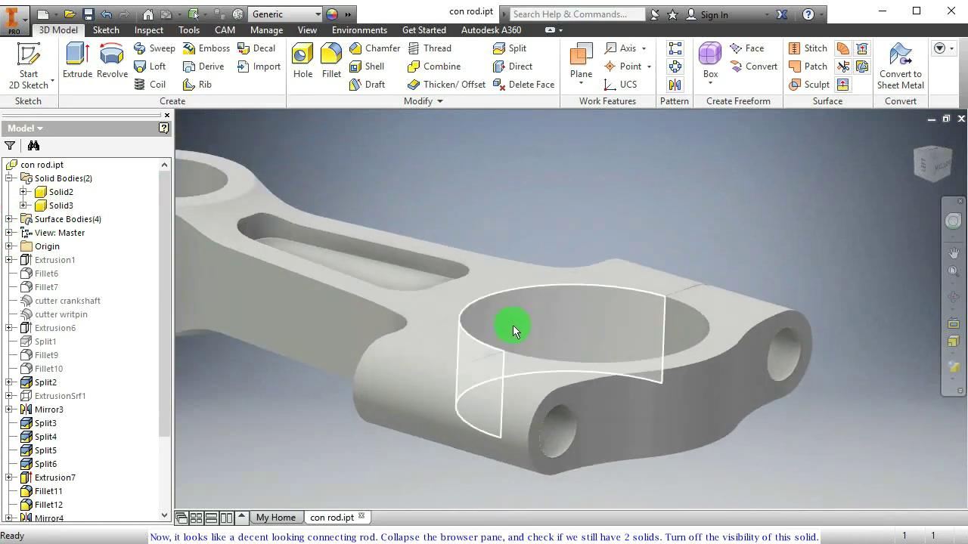
key(F6)
click(59, 205)
right_click(57, 208)
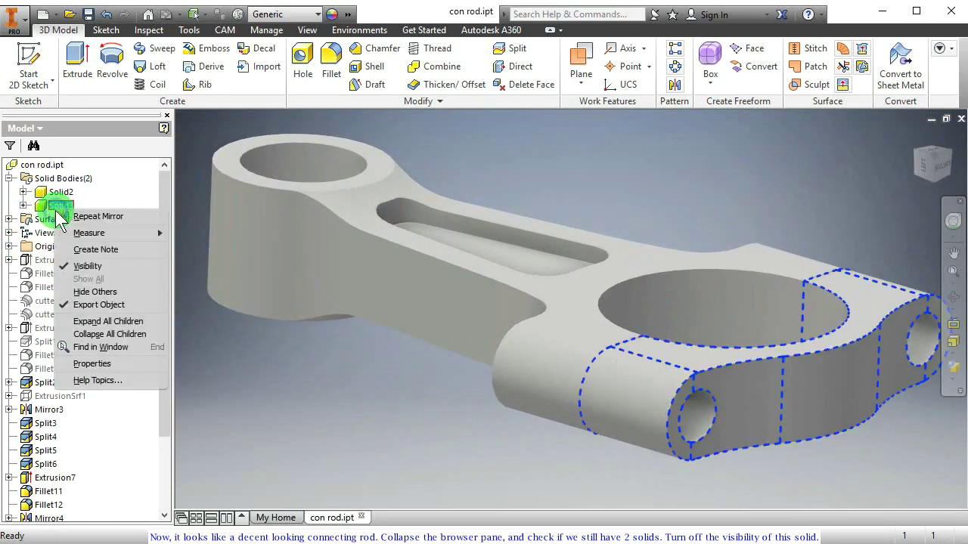
click(87, 266)
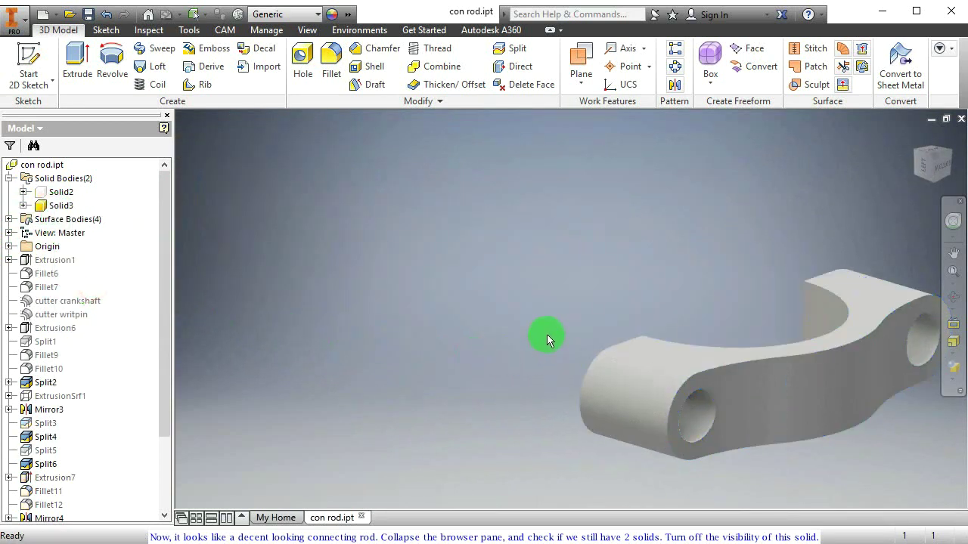
shift+middle_drag(546, 338, 422, 155)
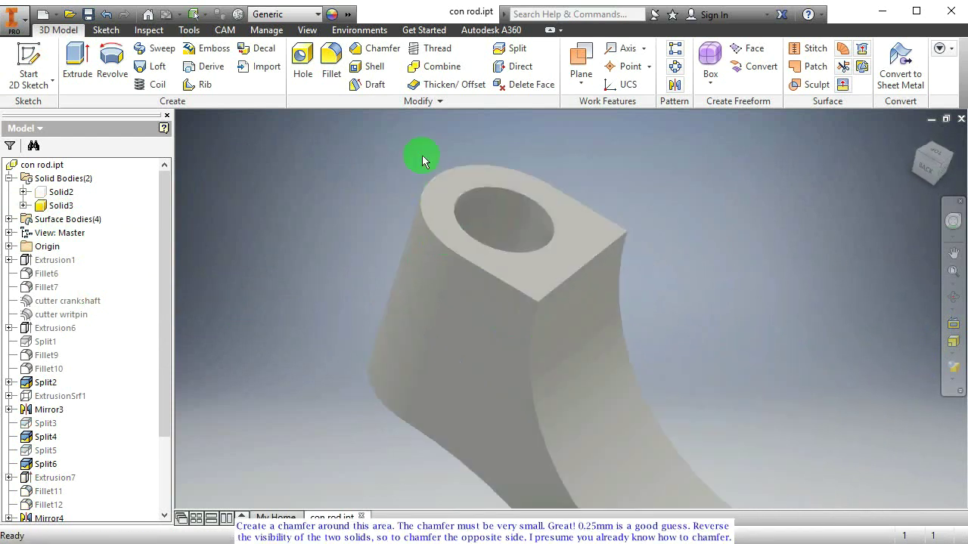
- Chamfer the top outer edges of both bolt bosses by 0.25 mm
click(369, 53)
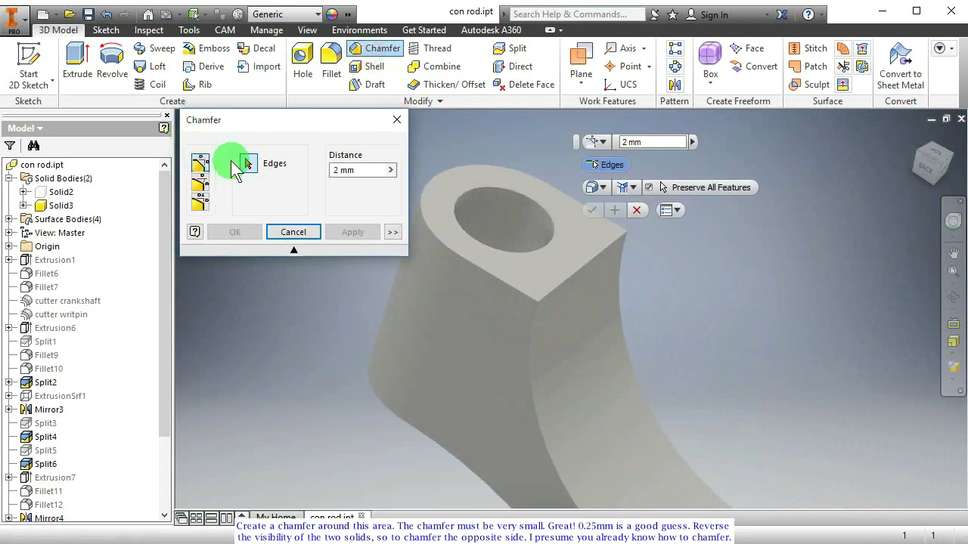
click(353, 171)
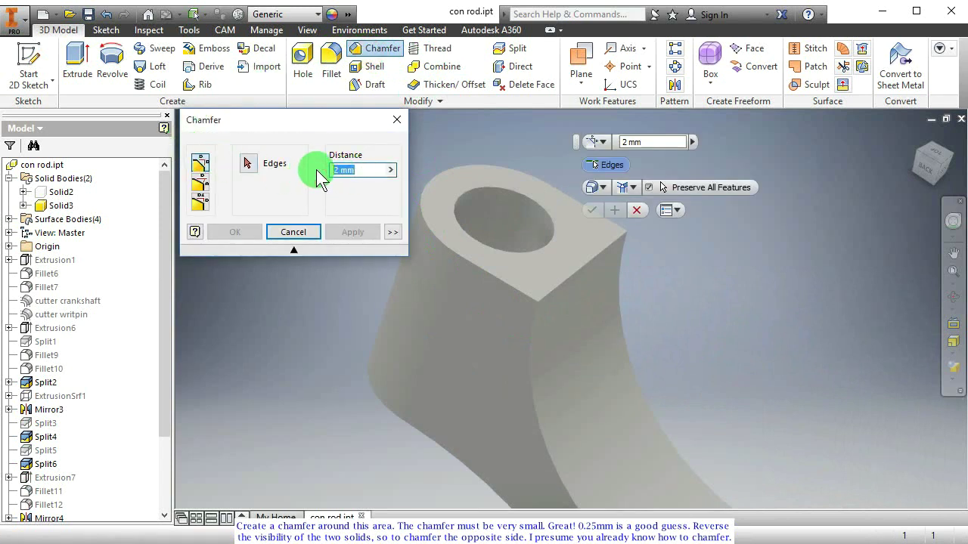
text(.25)
click(492, 274)
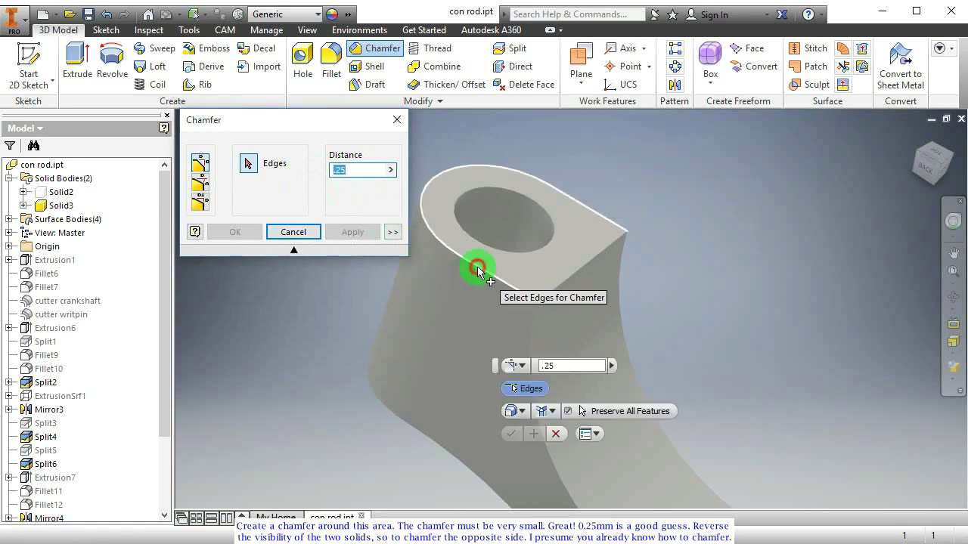
scroll(804, 349, down, 3)
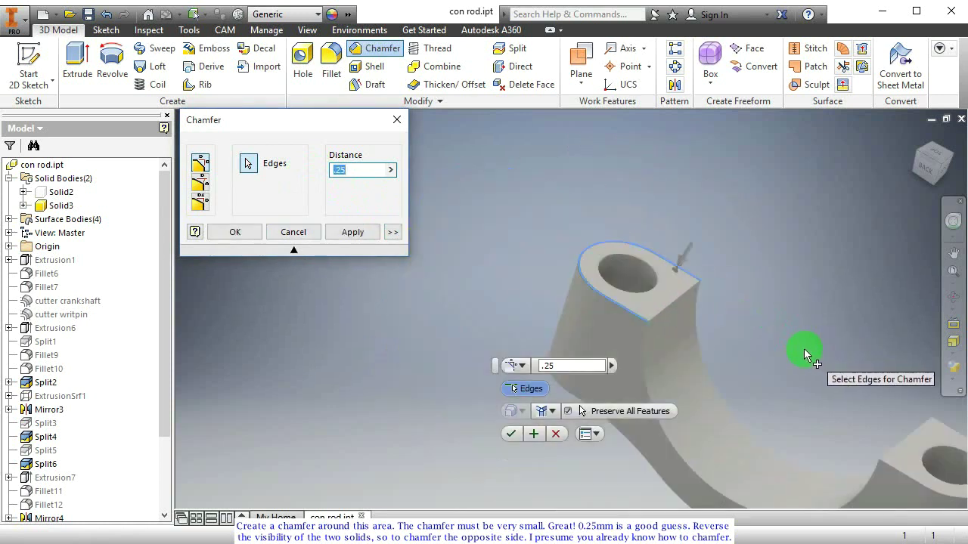
middle_drag(803, 348, 620, 244)
click(741, 379)
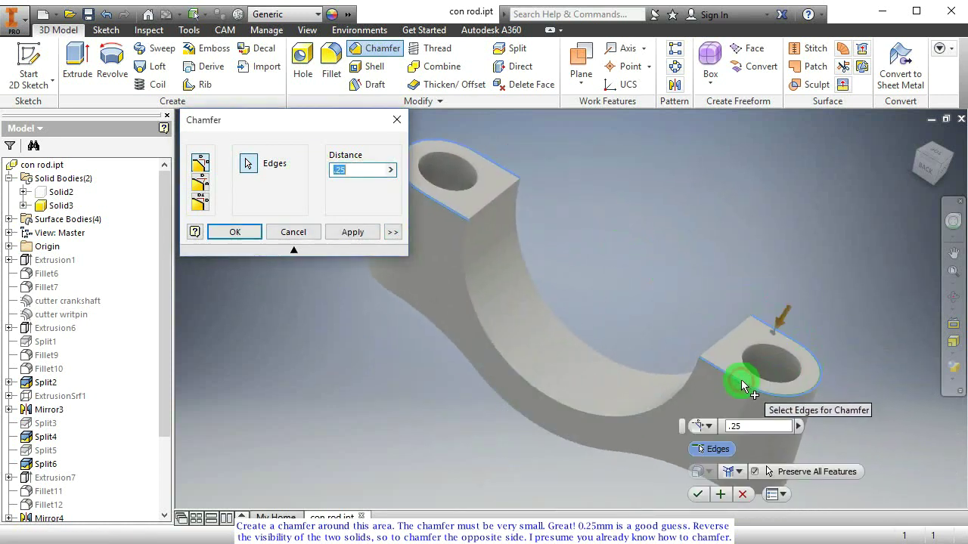
click(351, 232)
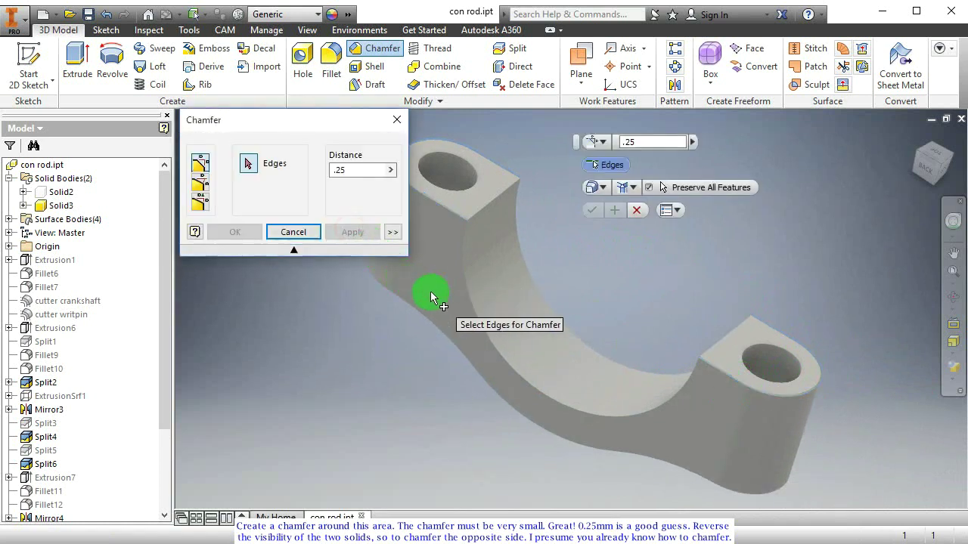
click(297, 232)
shift+middle_drag(378, 324, 411, 335)
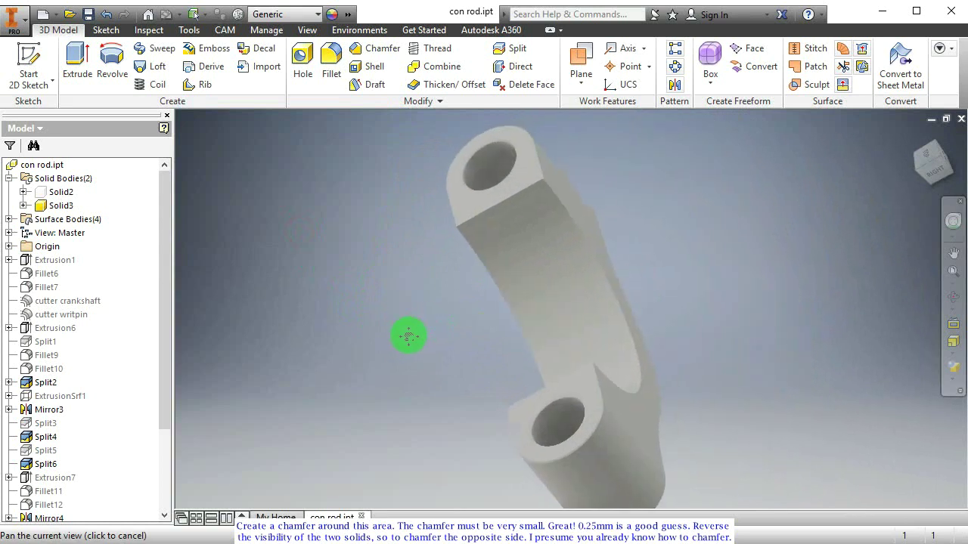
- Isolate Solid2 so only the rod body is visible
right_click(50, 192)
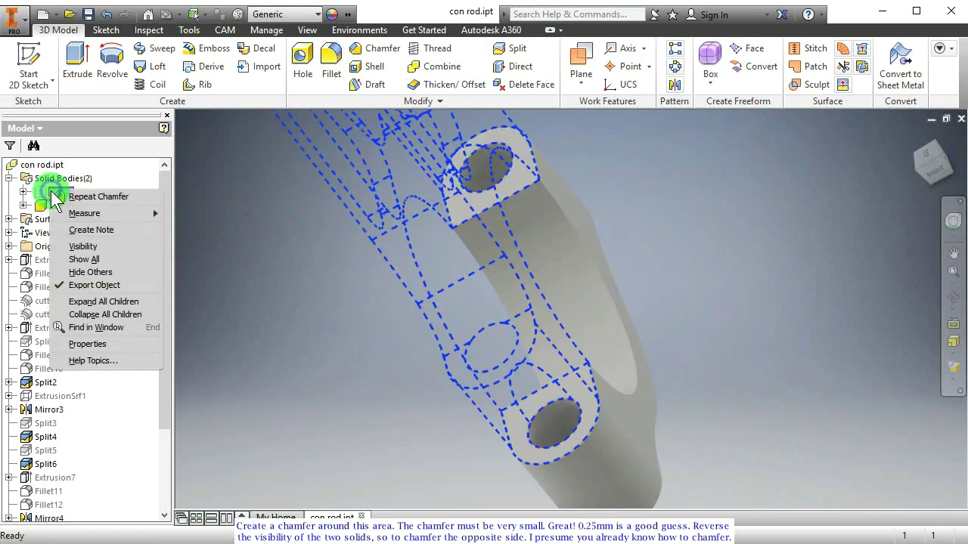
click(90, 272)
shift+middle_drag(396, 298, 369, 254)
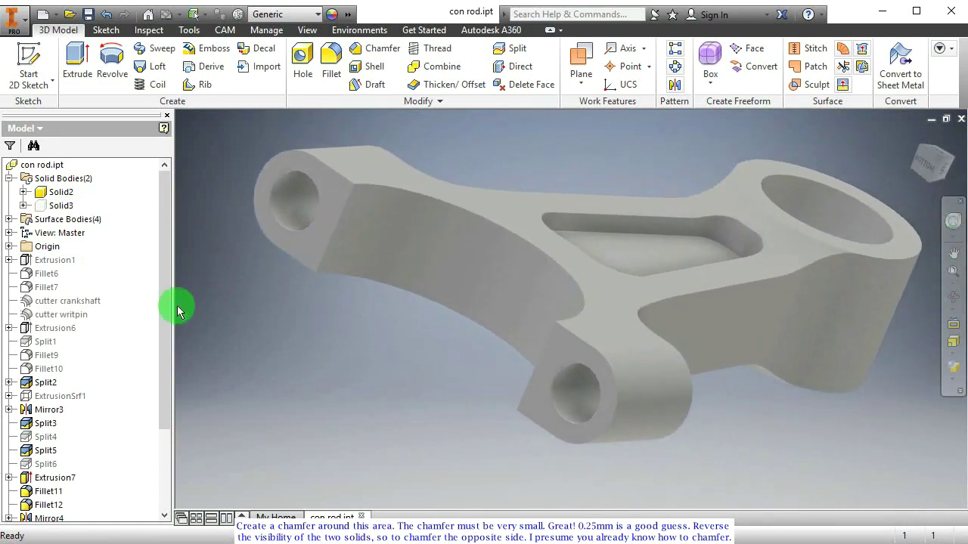
drag(161, 306, 169, 427)
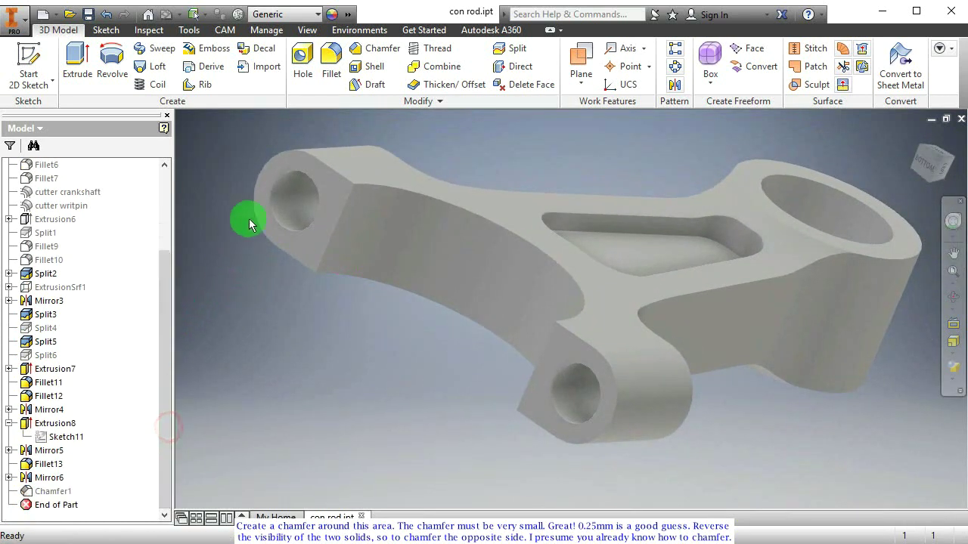
- Chamfer the edges beside the upper and lower bolt lugs by 0.25 mm
click(374, 49)
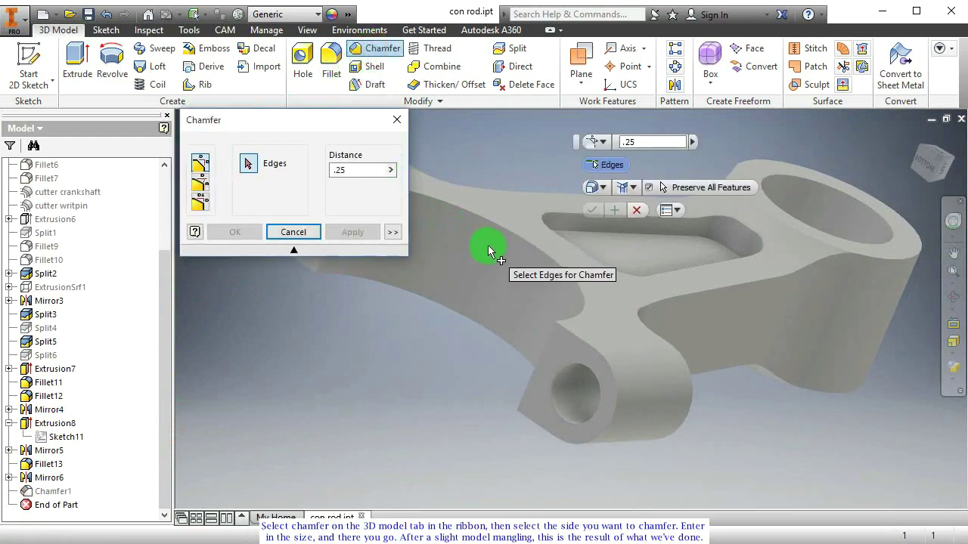
middle_drag(492, 244, 580, 273)
click(467, 209)
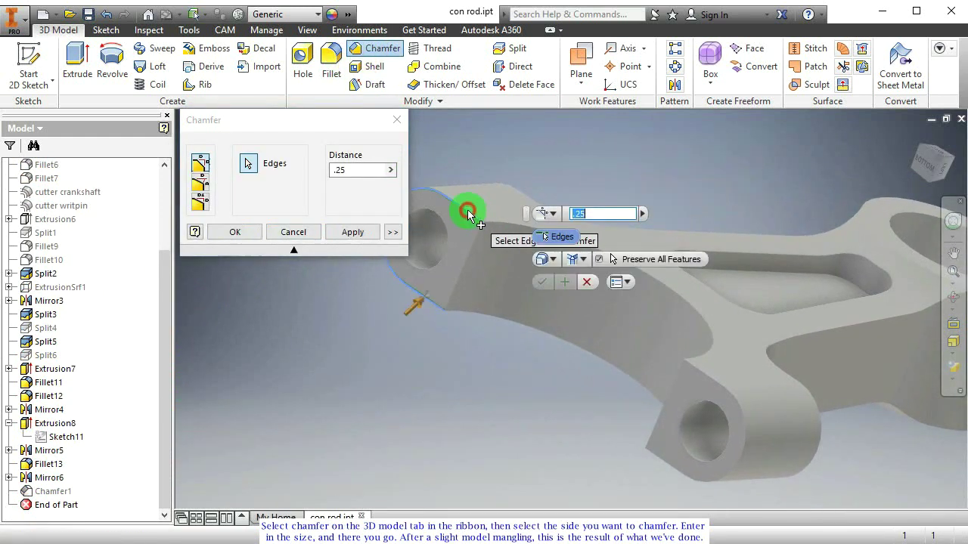
click(720, 386)
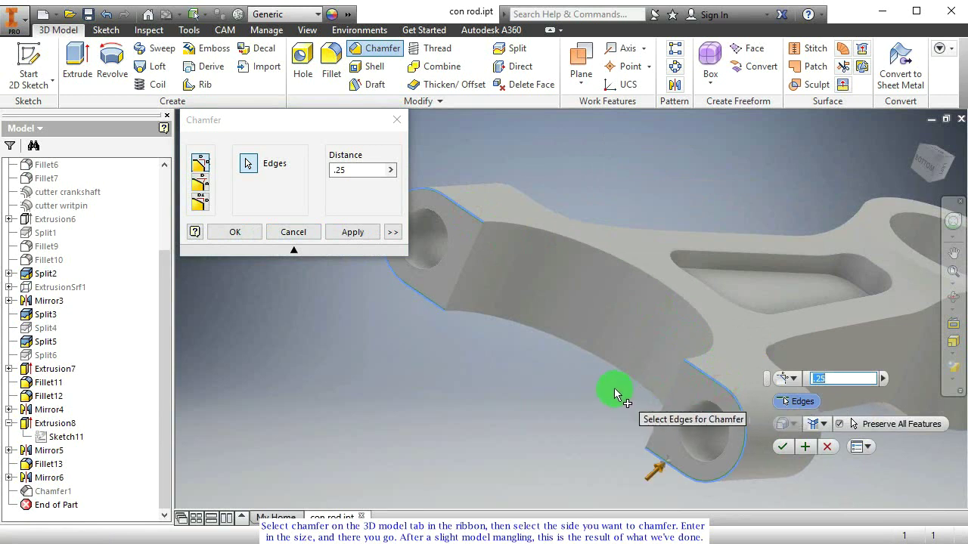
click(352, 233)
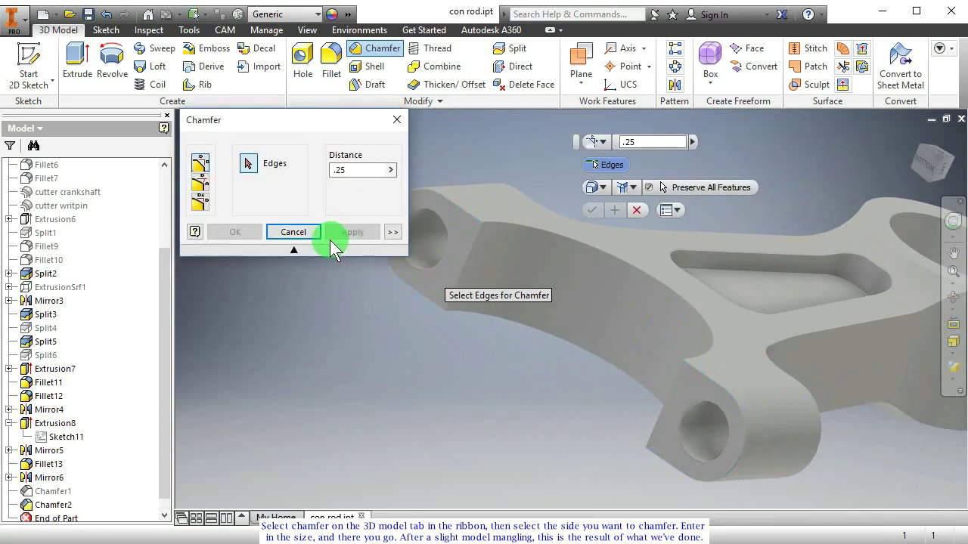
click(284, 230)
shift+middle_drag(339, 270, 654, 233)
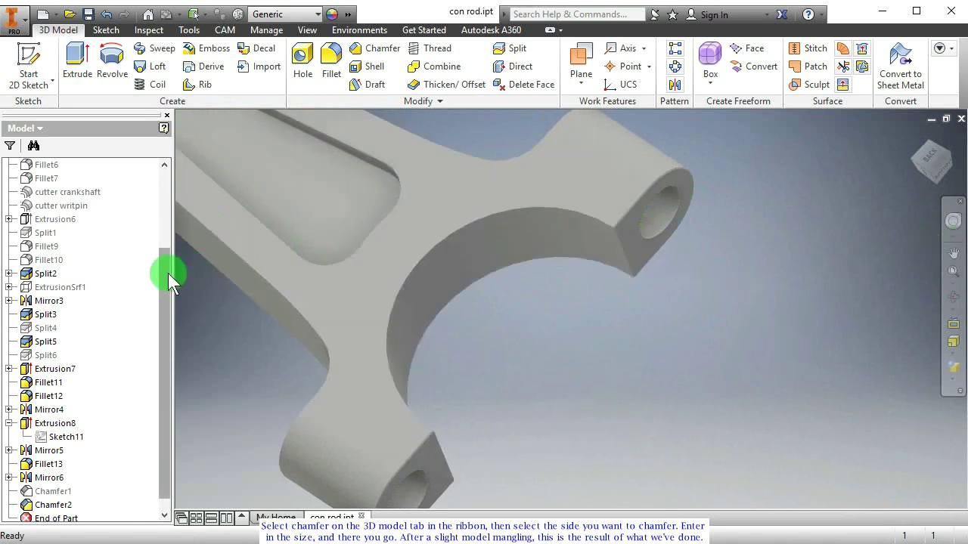
drag(168, 273, 132, 184)
click(61, 193)
right_click(61, 191)
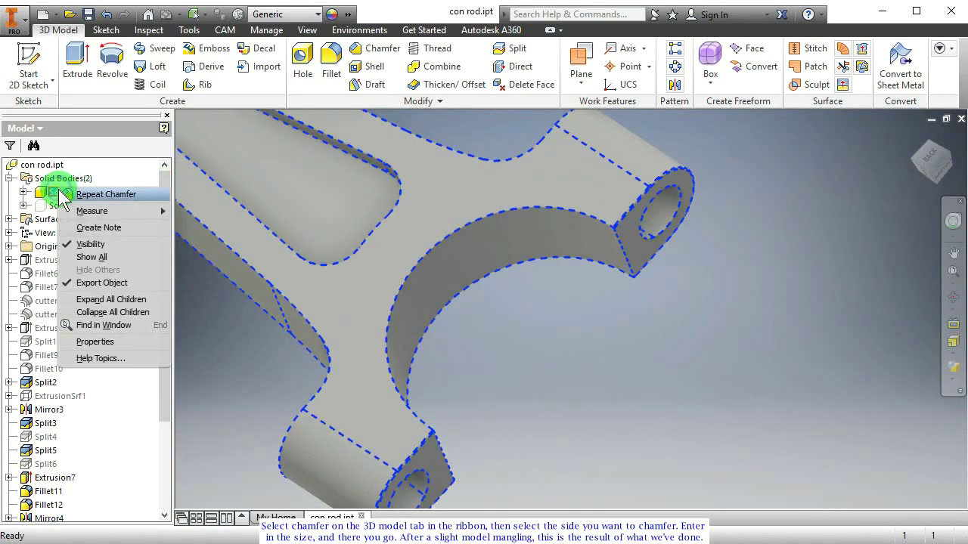
click(93, 258)
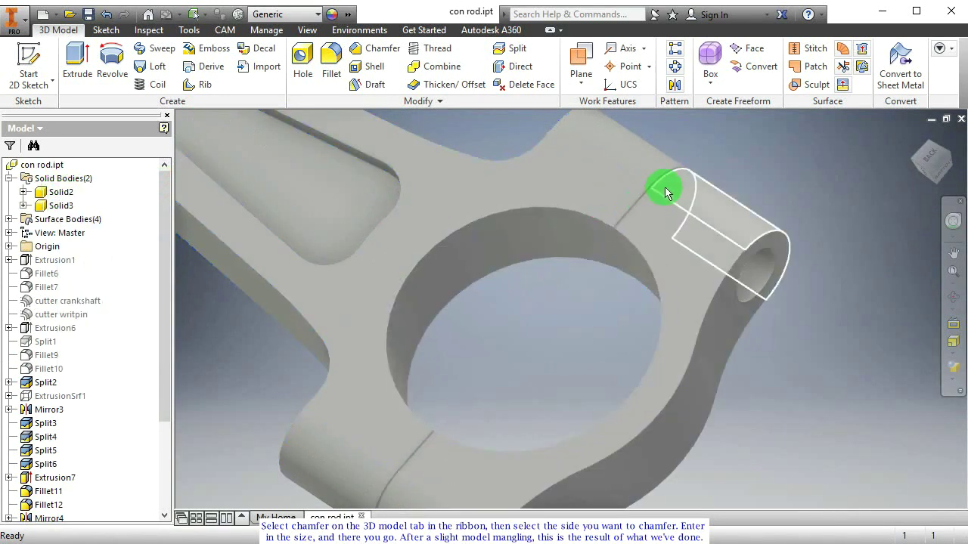
shift+middle_drag(547, 334, 479, 207)
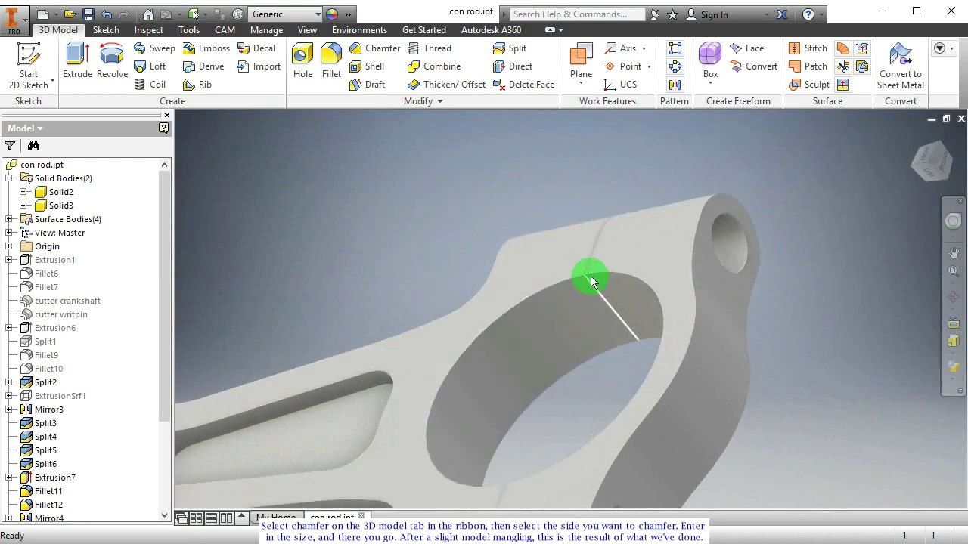
scroll(589, 273, up, 10)
middle_drag(371, 385, 558, 268)
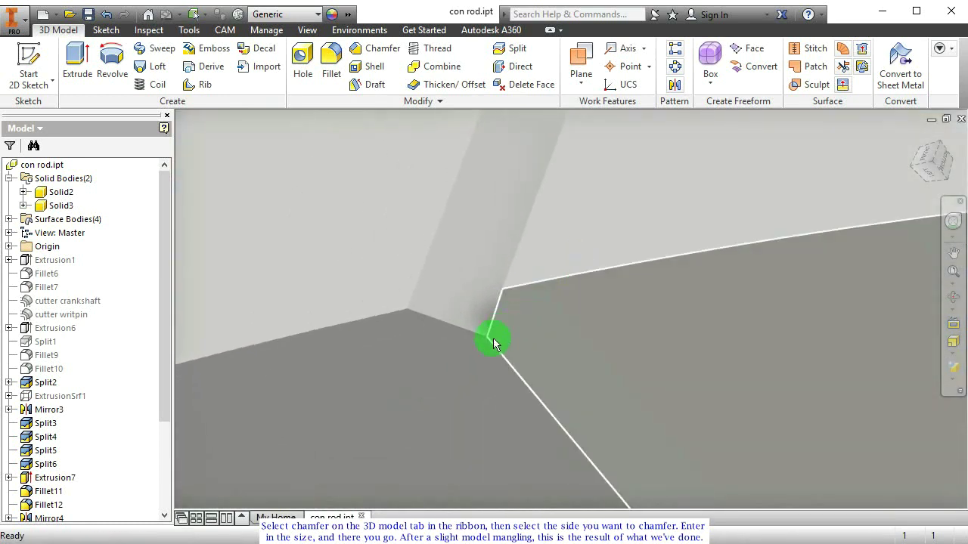
scroll(499, 365, down, 6)
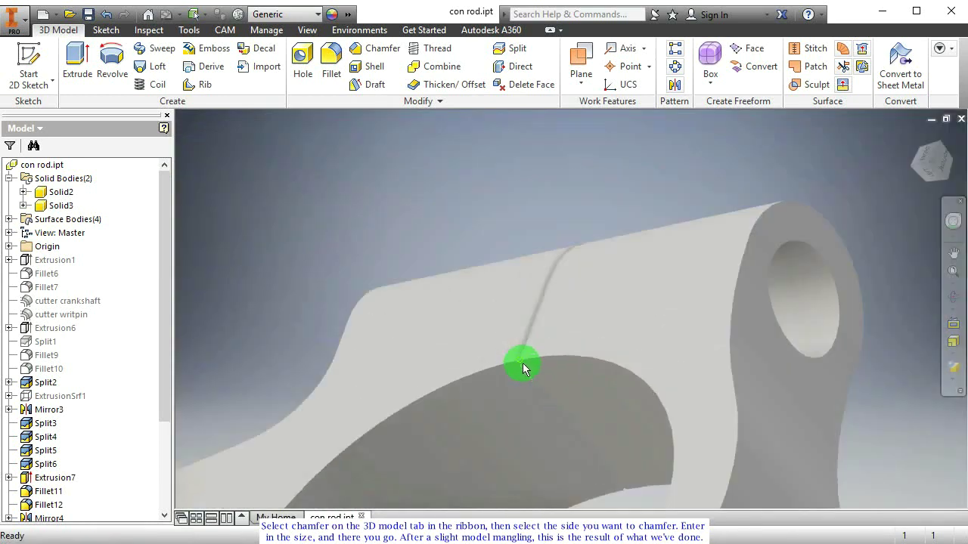
middle_drag(525, 364, 507, 242)
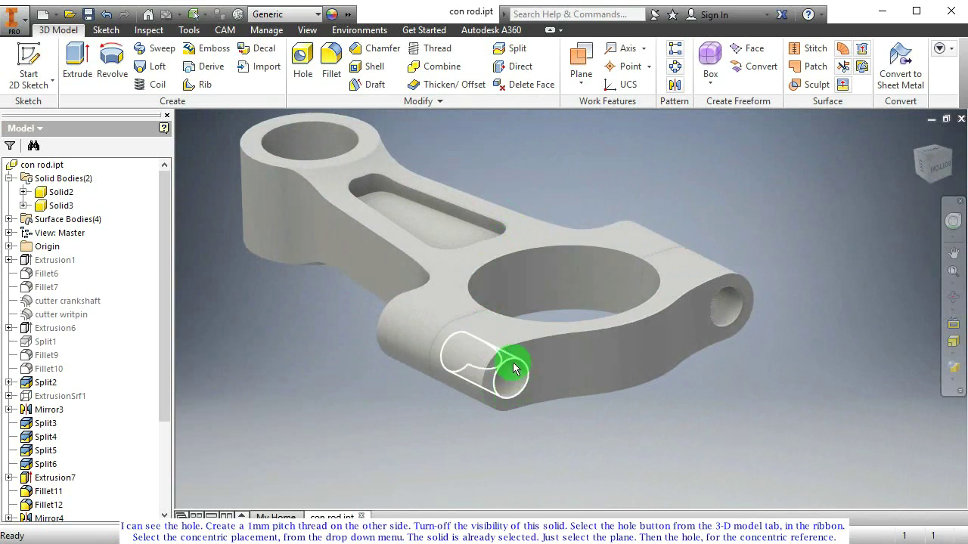
scroll(505, 348, up, 3)
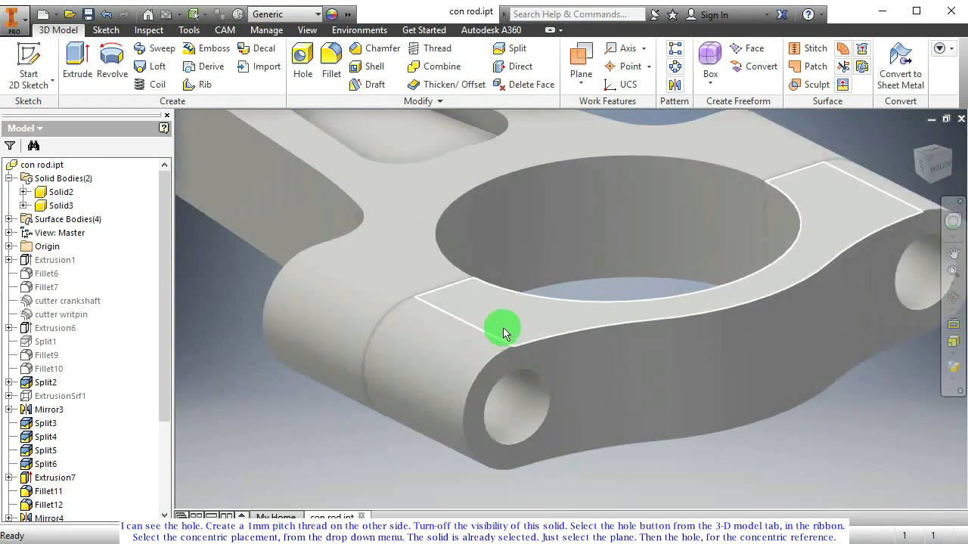
middle_drag(503, 328, 466, 317)
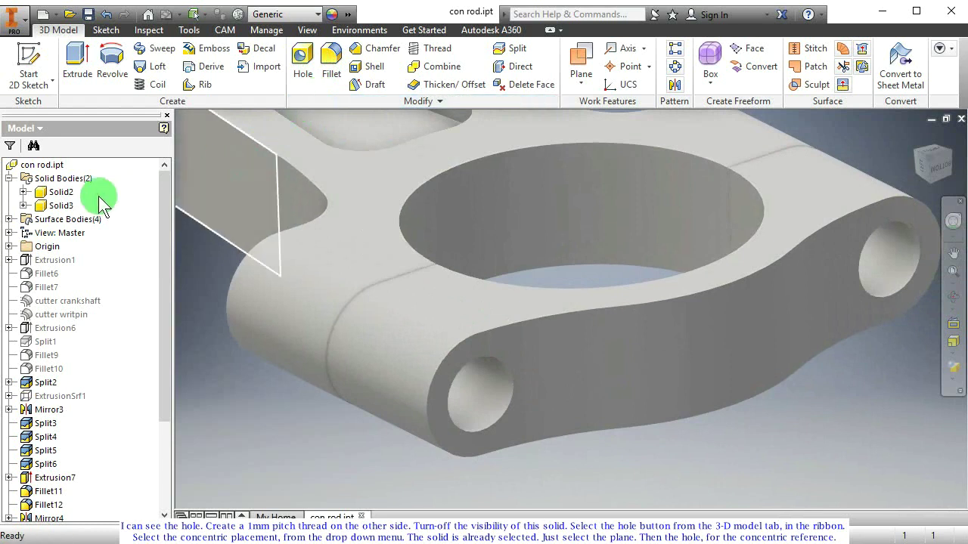
click(59, 192)
right_click(63, 194)
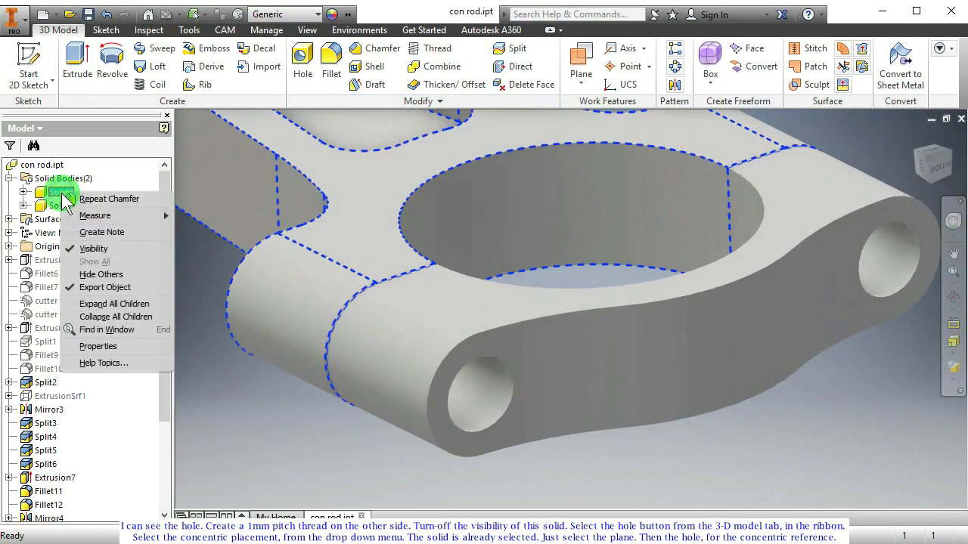
click(98, 276)
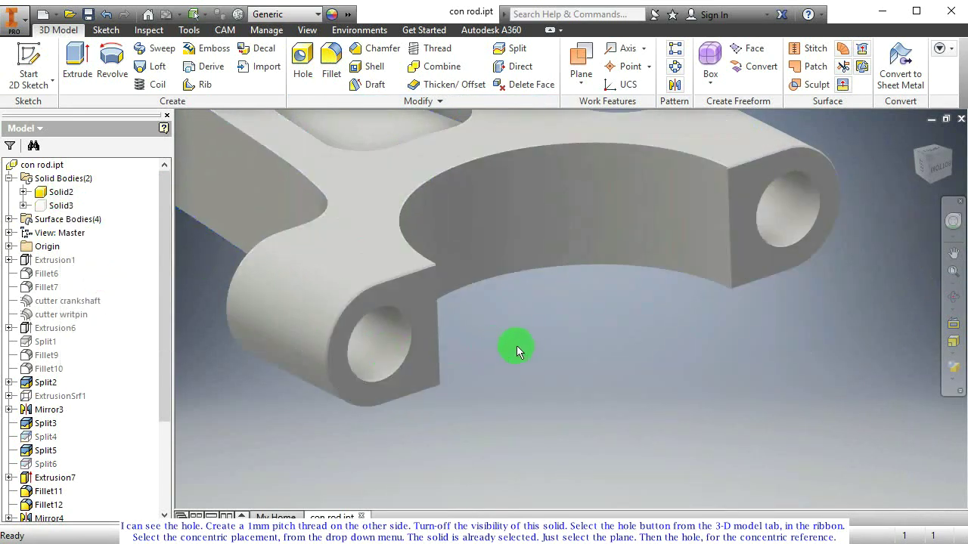
- Start a Concentric hole on the lug's end face, referenced to the existing bolt-hole edge
click(305, 55)
middle_drag(558, 232, 635, 288)
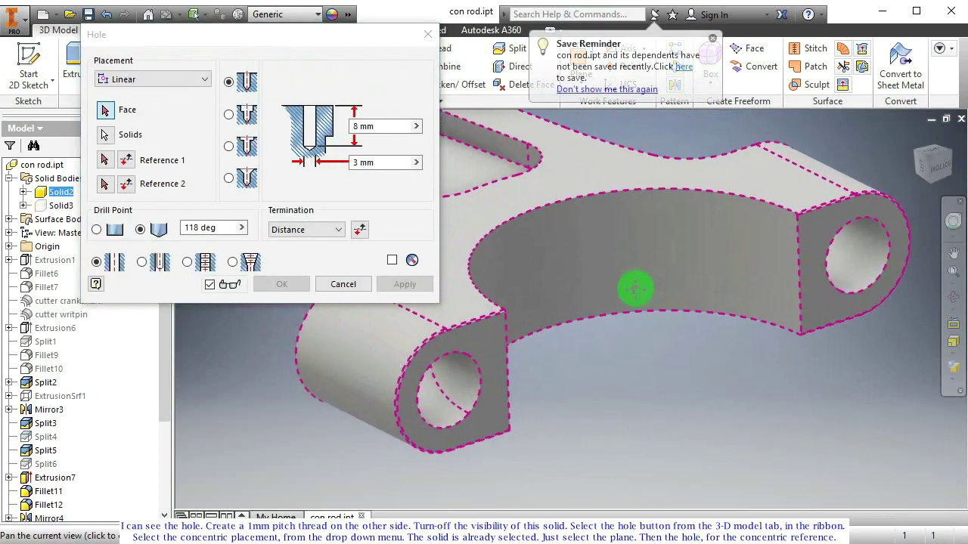
click(126, 80)
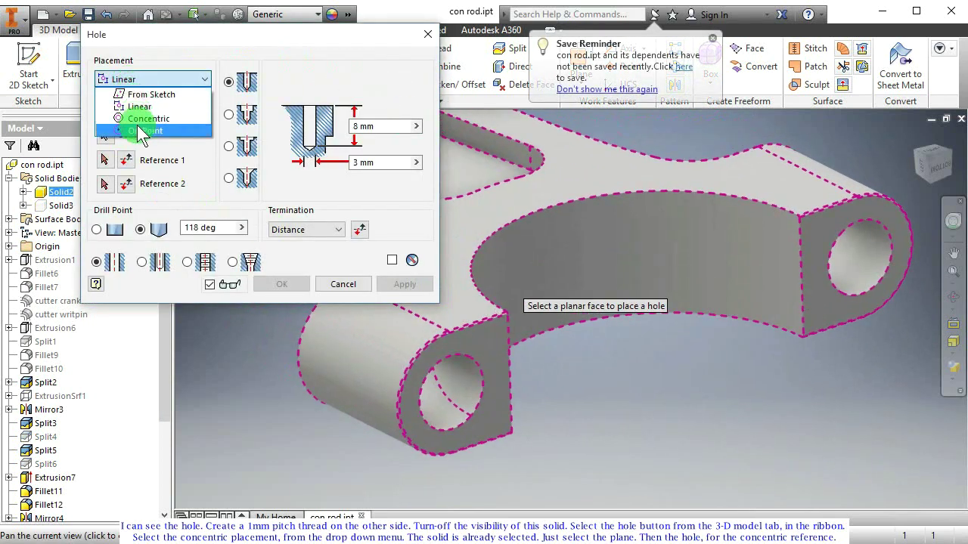
click(144, 119)
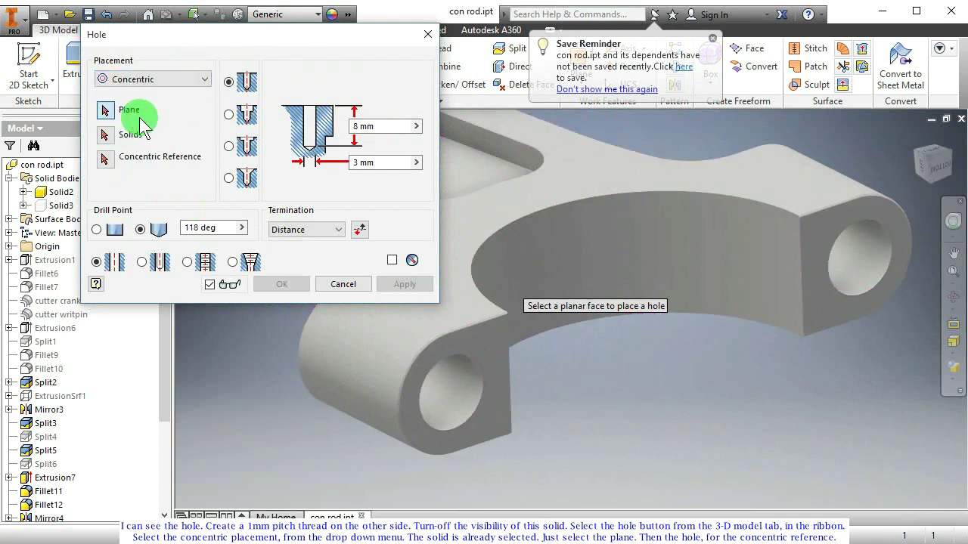
click(480, 353)
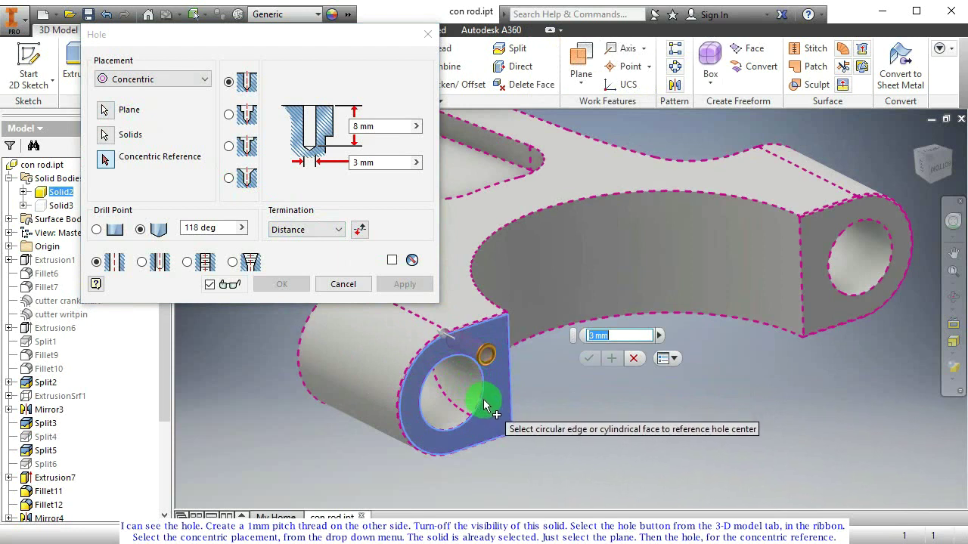
click(462, 362)
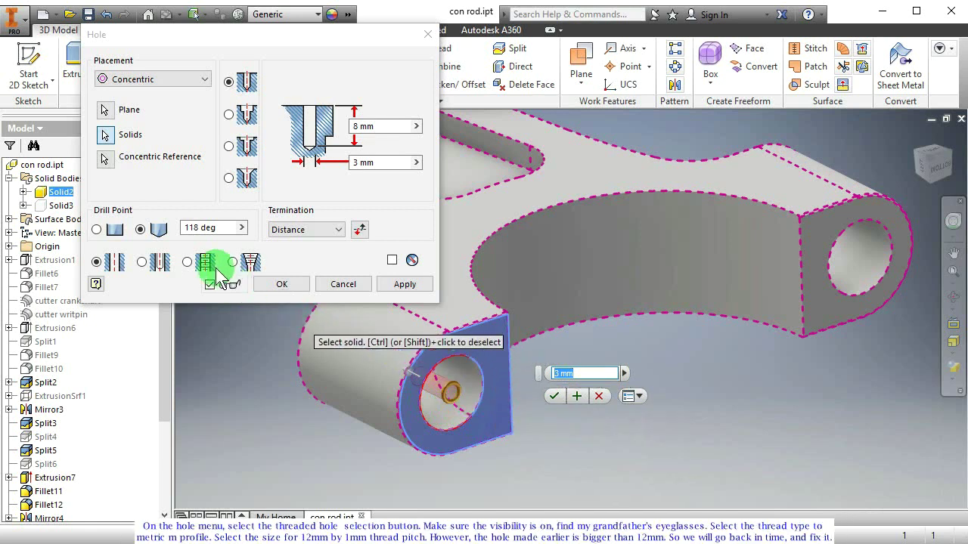
click(187, 263)
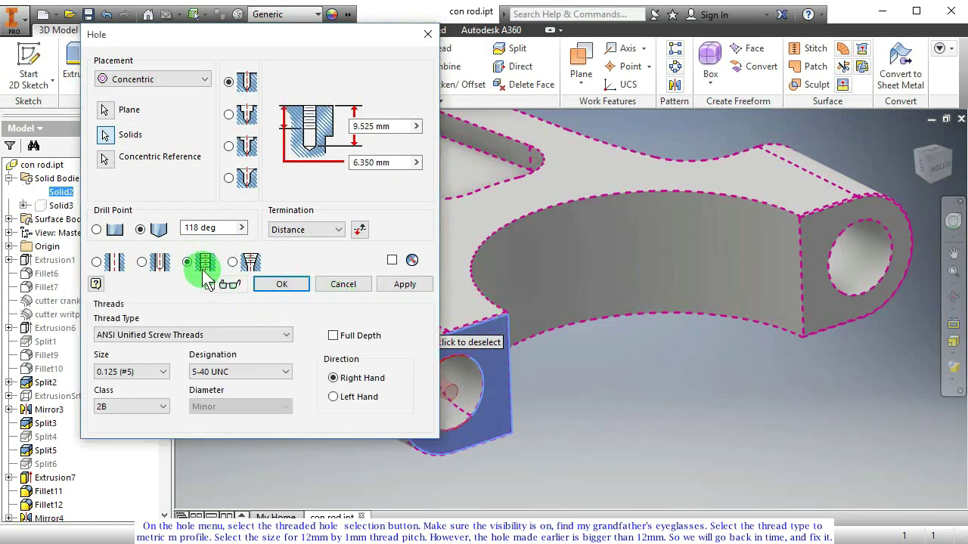
click(148, 335)
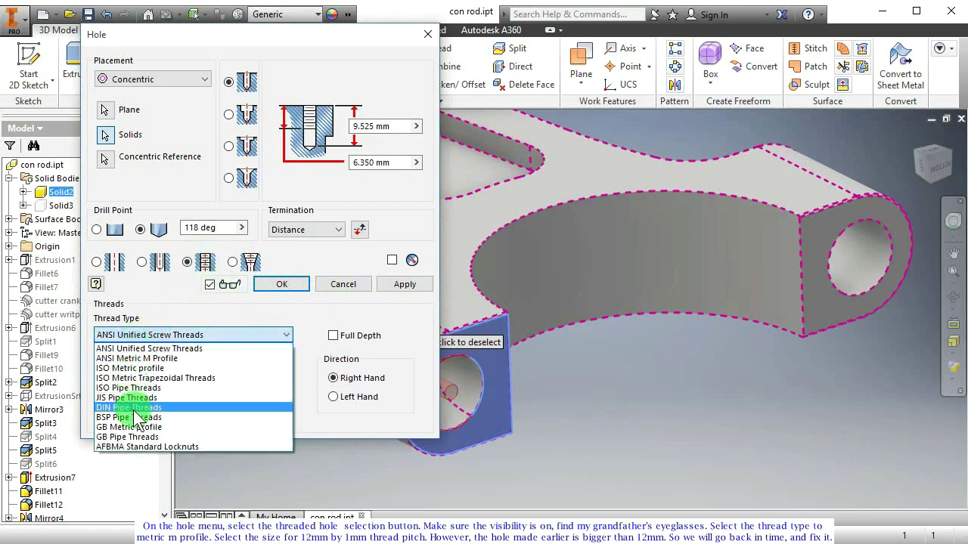
click(133, 360)
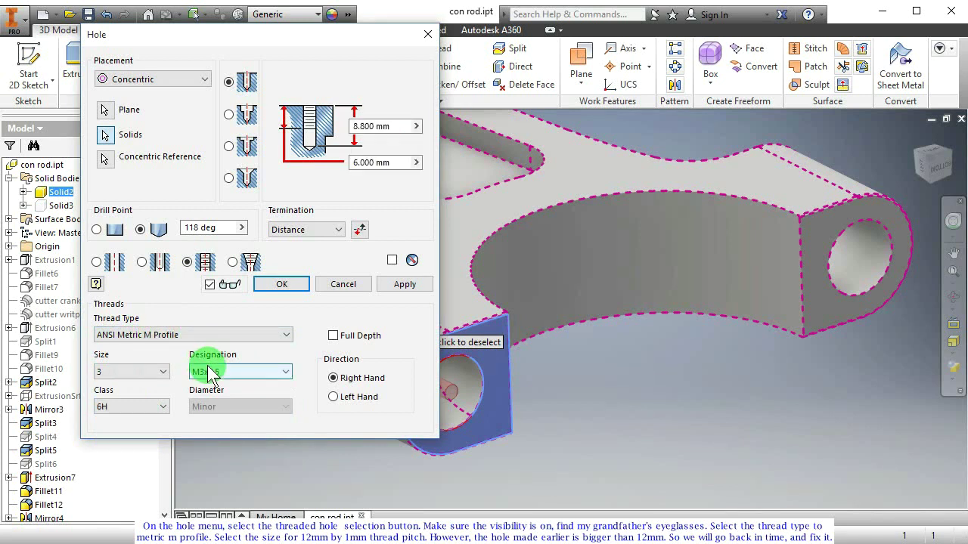
click(128, 372)
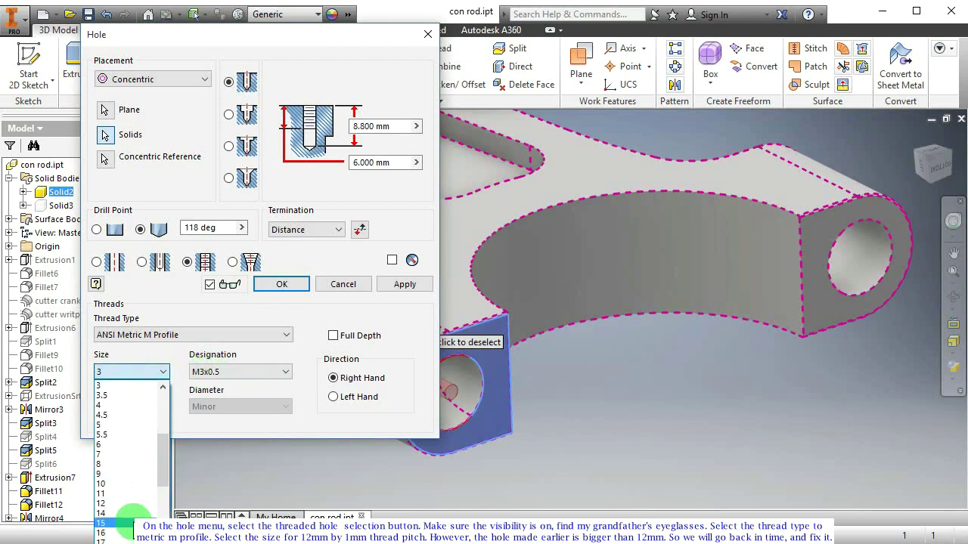
click(131, 503)
scroll(639, 344, up, 3)
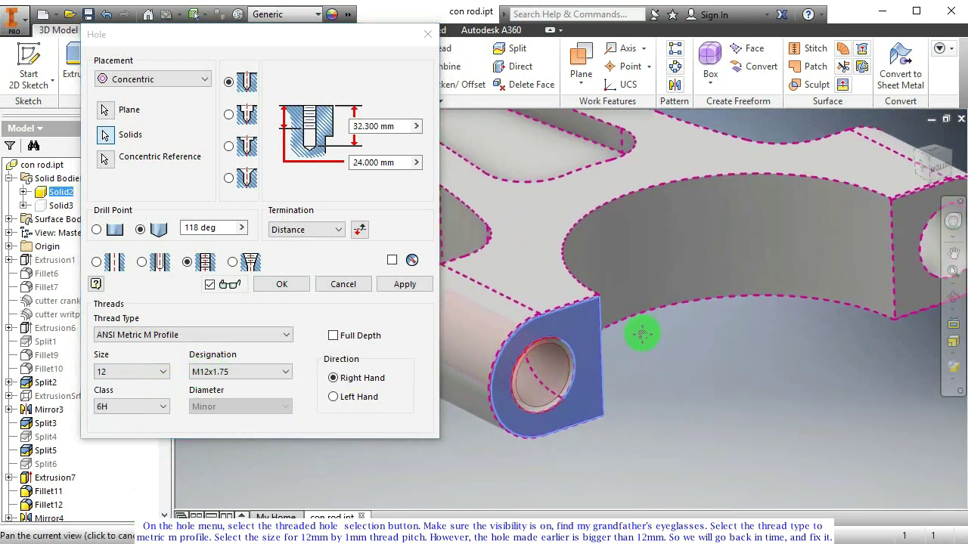
shift+middle_drag(635, 348, 616, 343)
scroll(572, 354, up, 4)
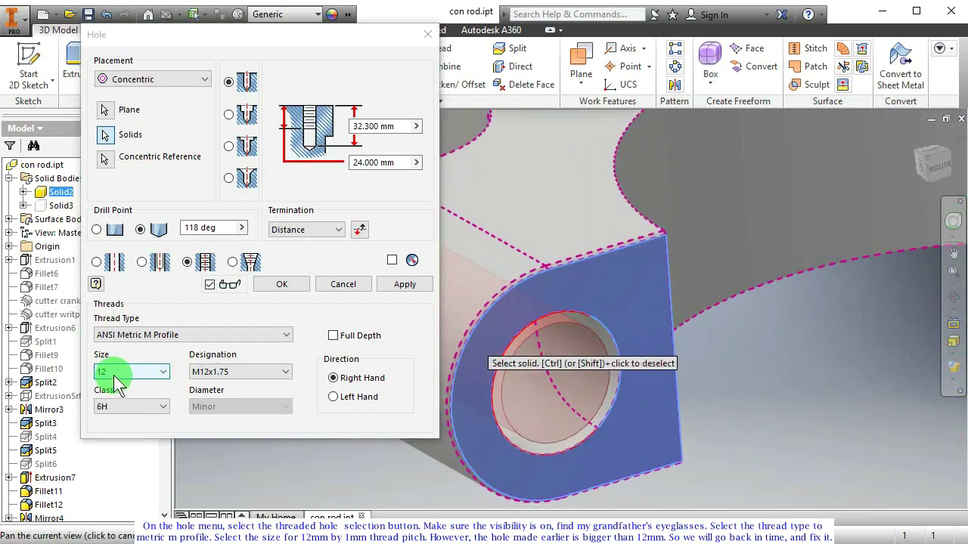
click(215, 371)
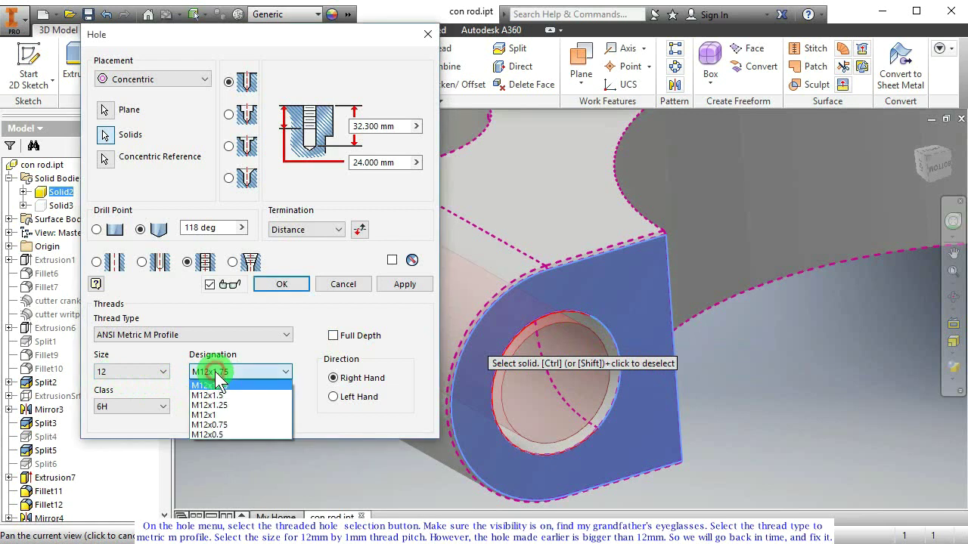
click(222, 415)
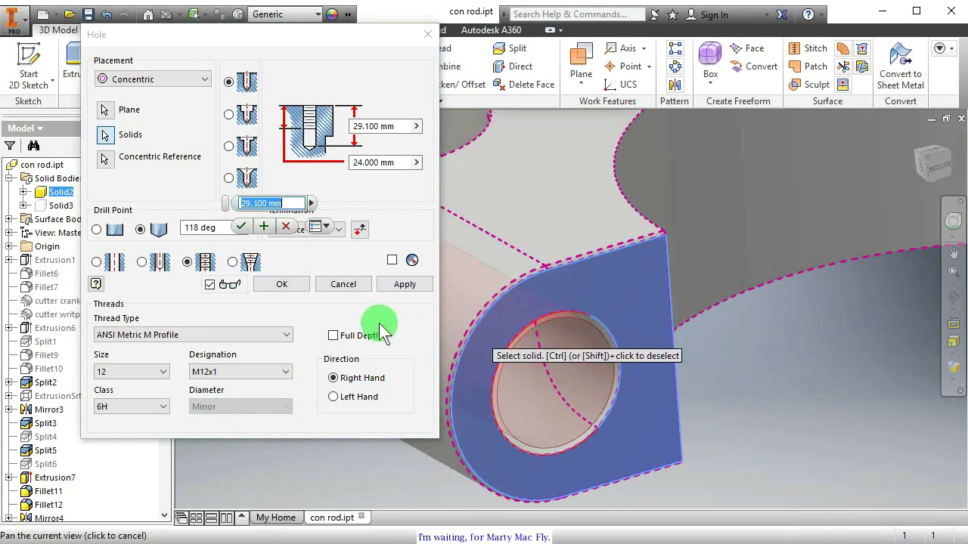
click(344, 286)
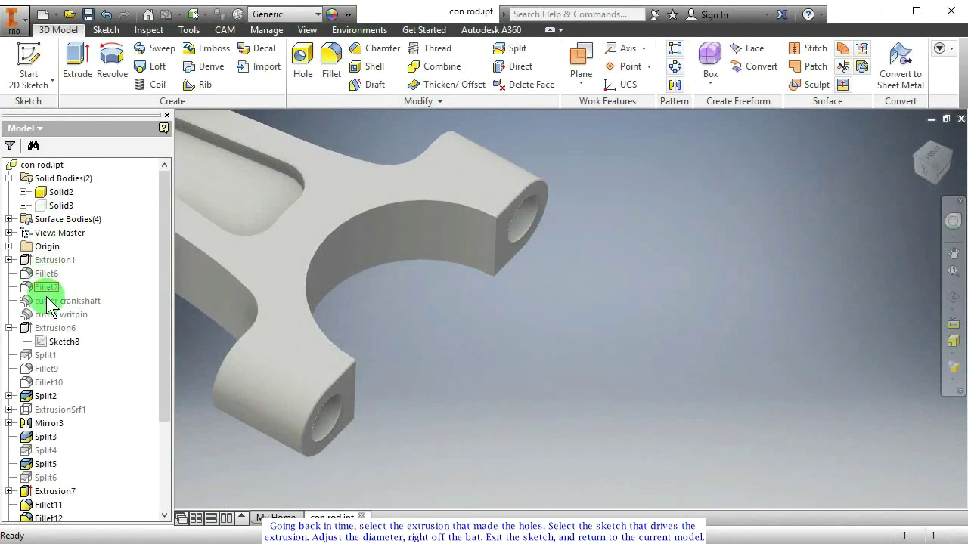
- Open Sketch8, the sketch driving Extrusion6, for editing
click(48, 328)
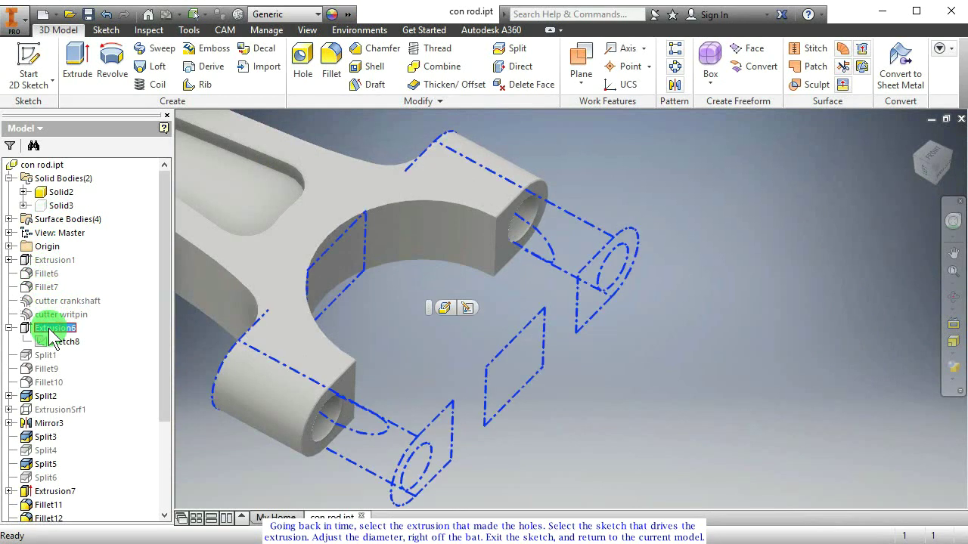
click(62, 342)
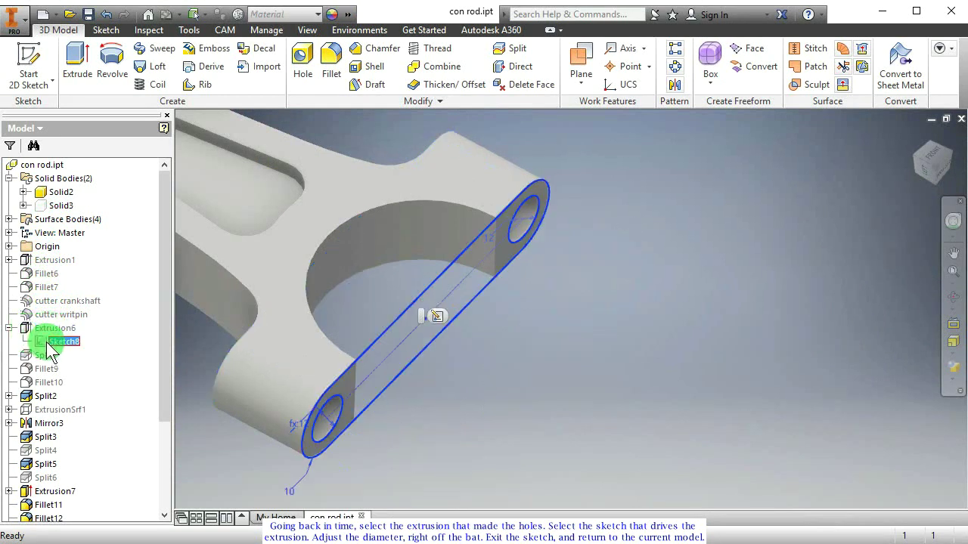
double_click(44, 345)
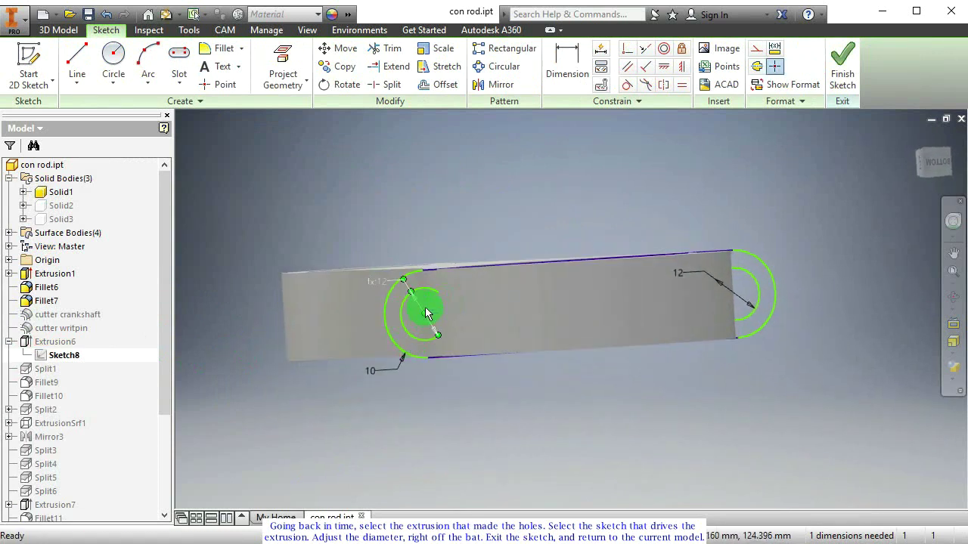
scroll(426, 313, up, 3)
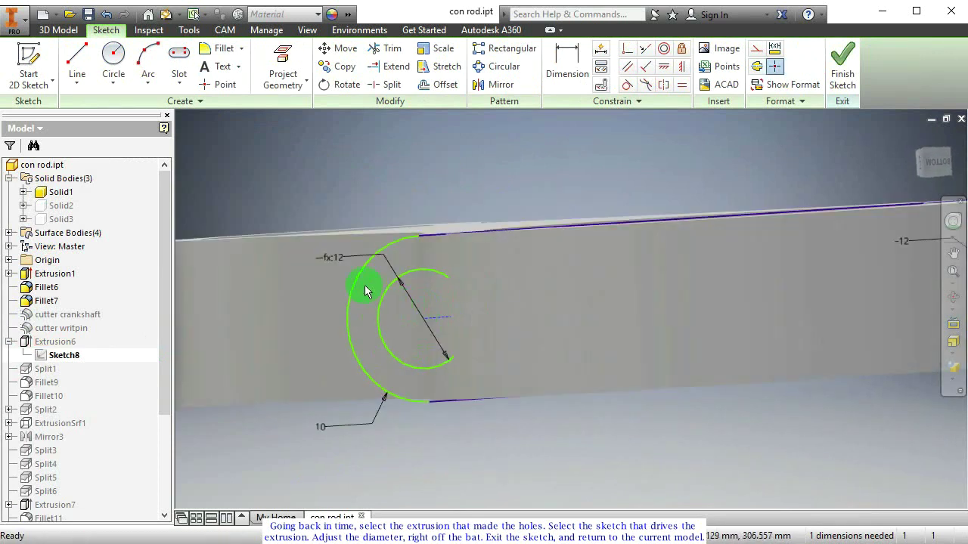
- Change the bolt-hole diameter dimension from 12 mm to 10 mm and finish the sketch
double_click(338, 258)
click(415, 293)
scroll(544, 295, down, 5)
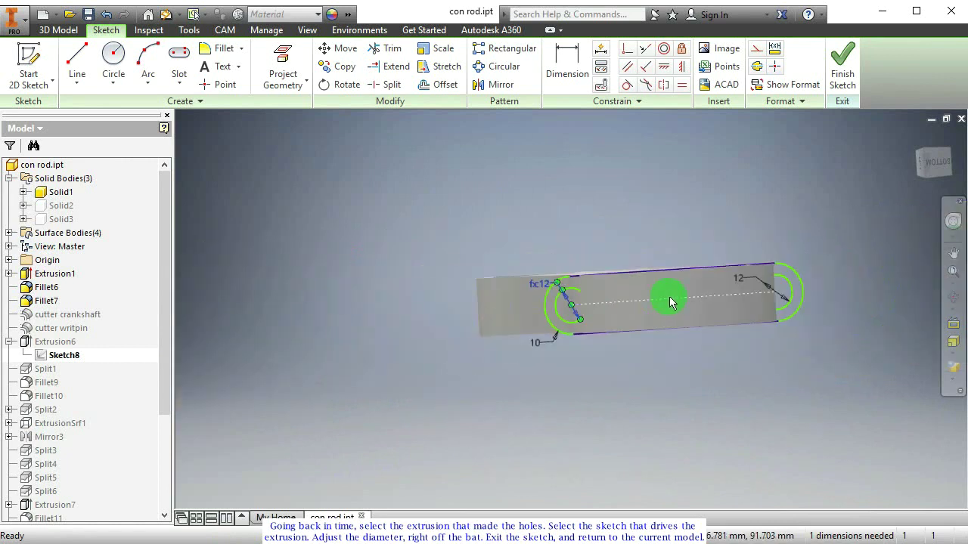
double_click(594, 299)
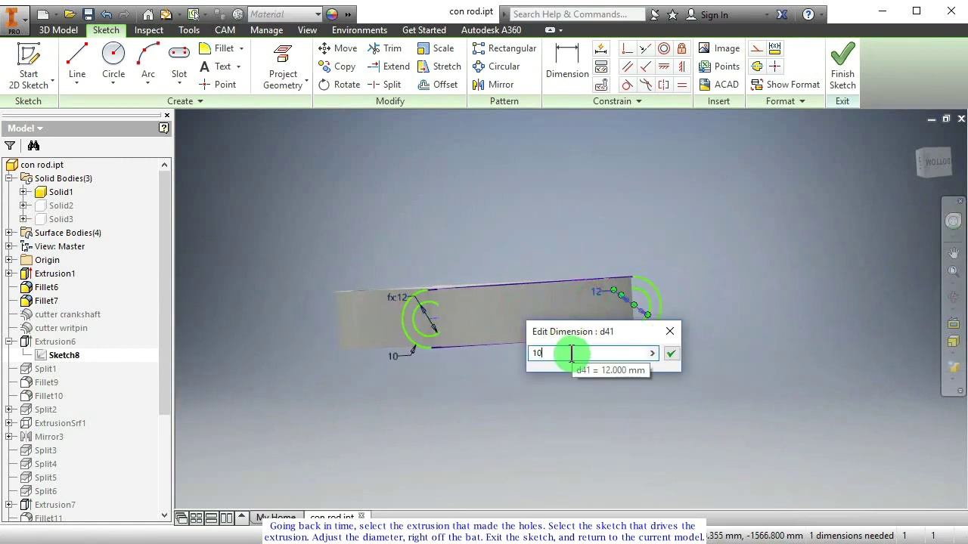
click(670, 353)
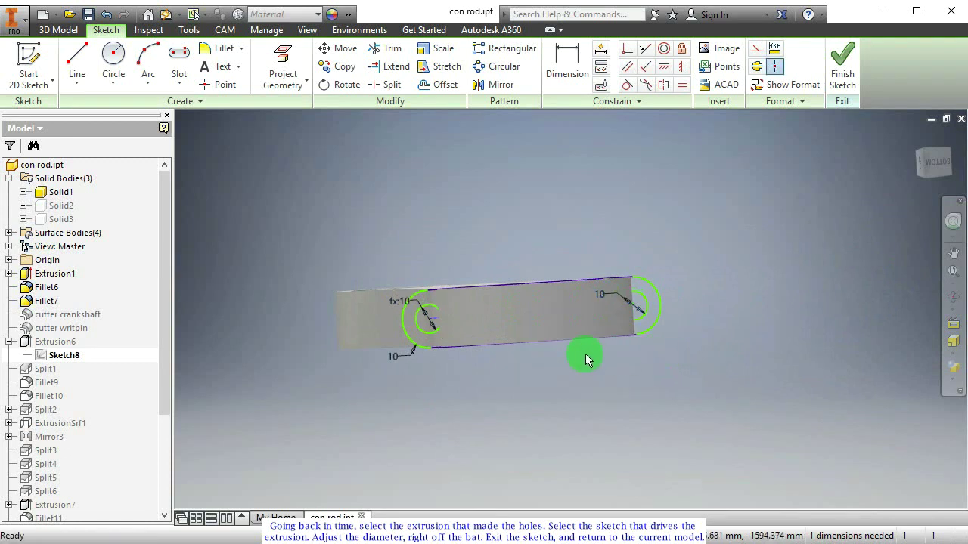
scroll(419, 329, up, 2)
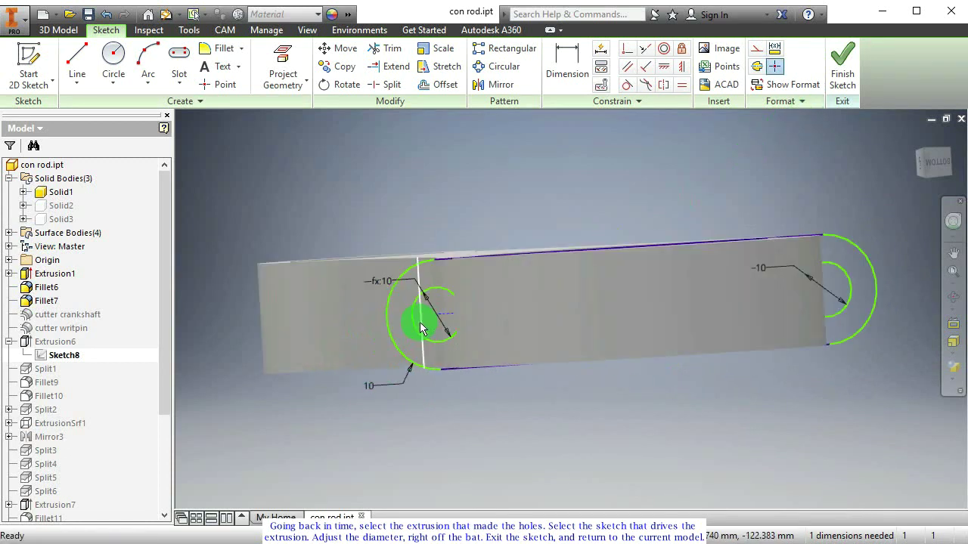
click(841, 66)
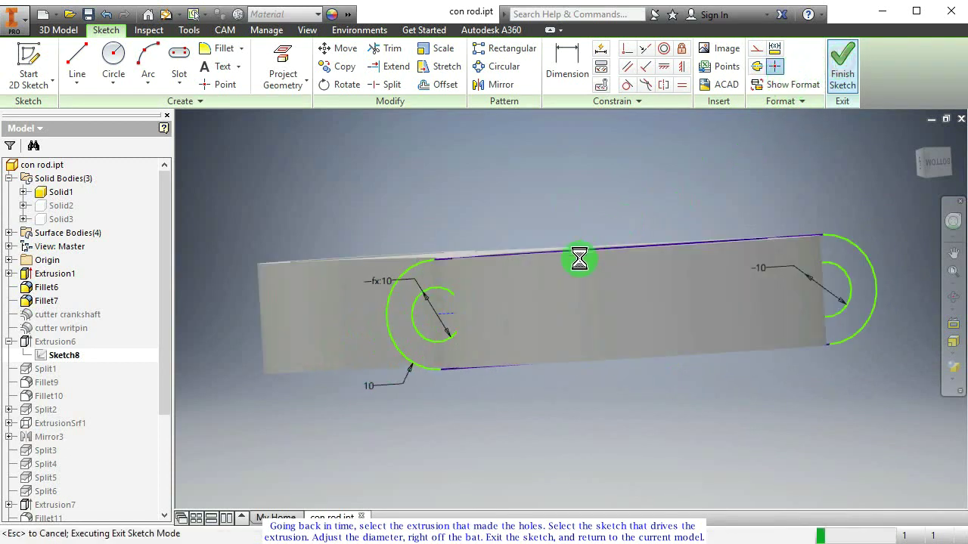
shift+middle_drag(450, 312, 424, 403)
- Start a hole placed concentrically on the lug face and its bore's circular edge
drag(164, 412, 162, 511)
click(305, 64)
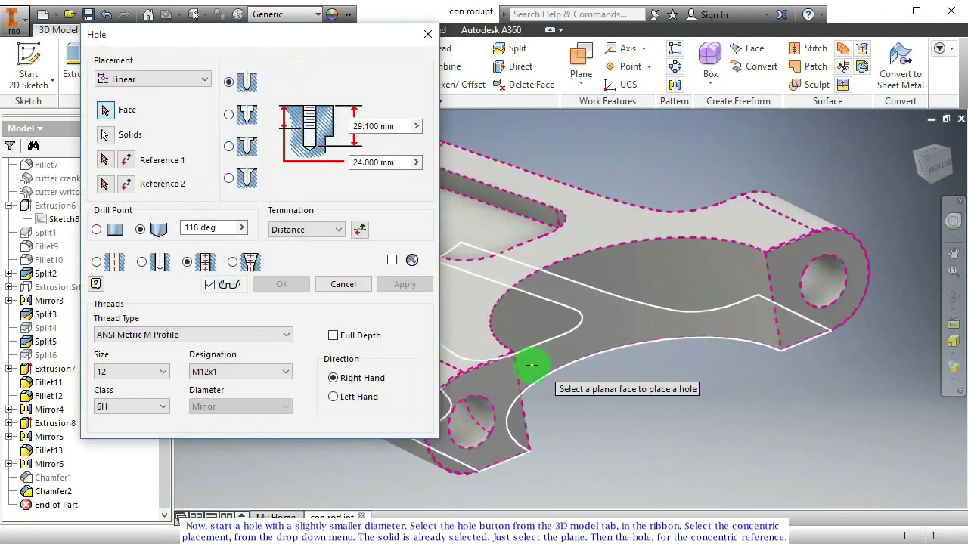
middle_drag(533, 371, 607, 325)
click(146, 109)
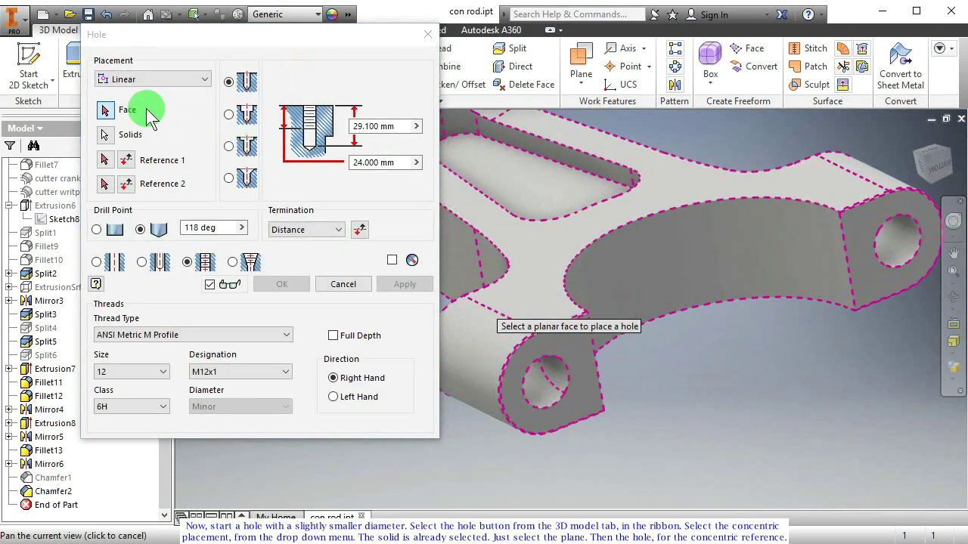
click(124, 79)
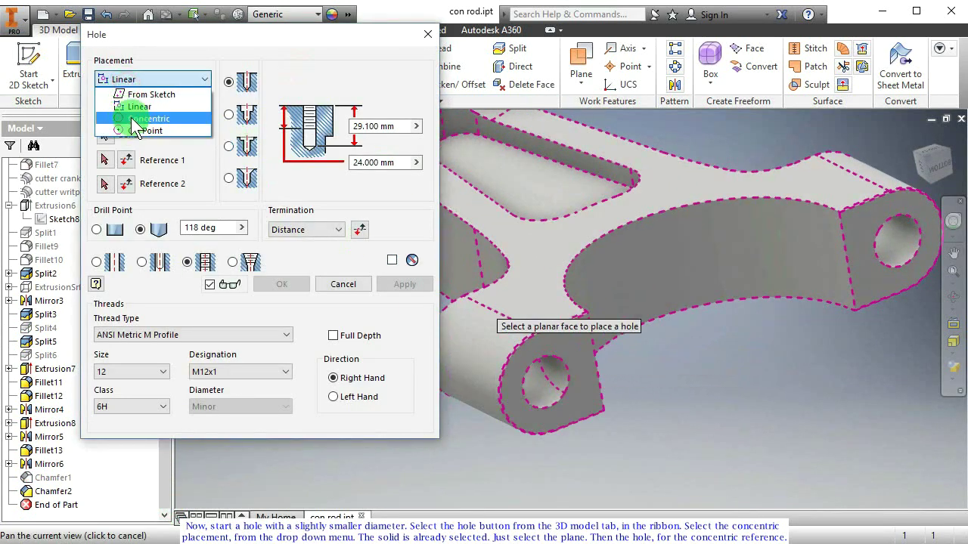
click(136, 115)
click(546, 321)
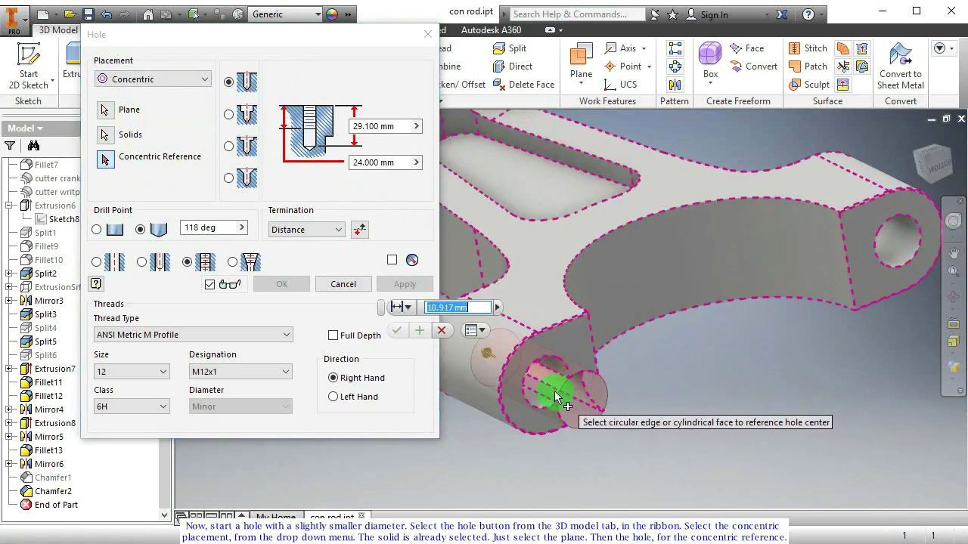
scroll(543, 384, up, 3)
middle_drag(529, 382, 626, 340)
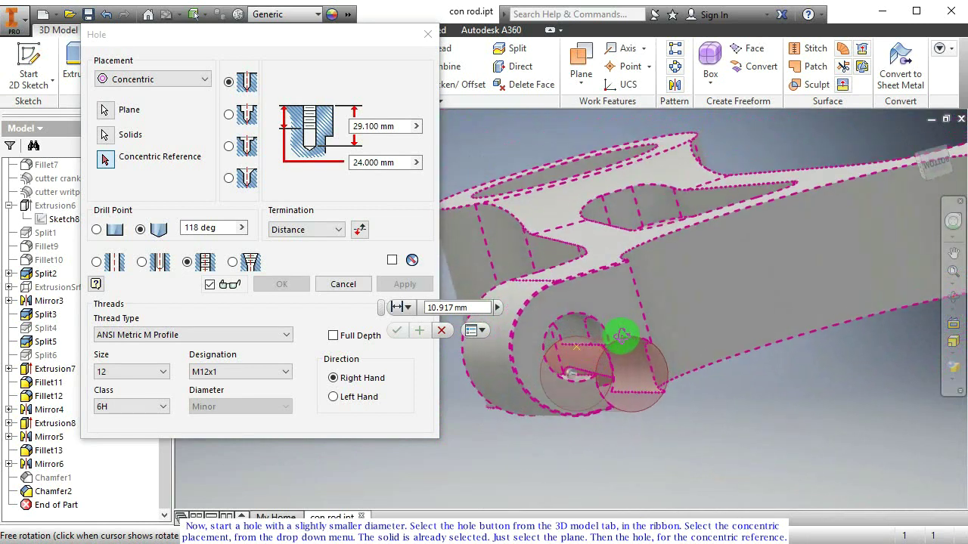
click(567, 324)
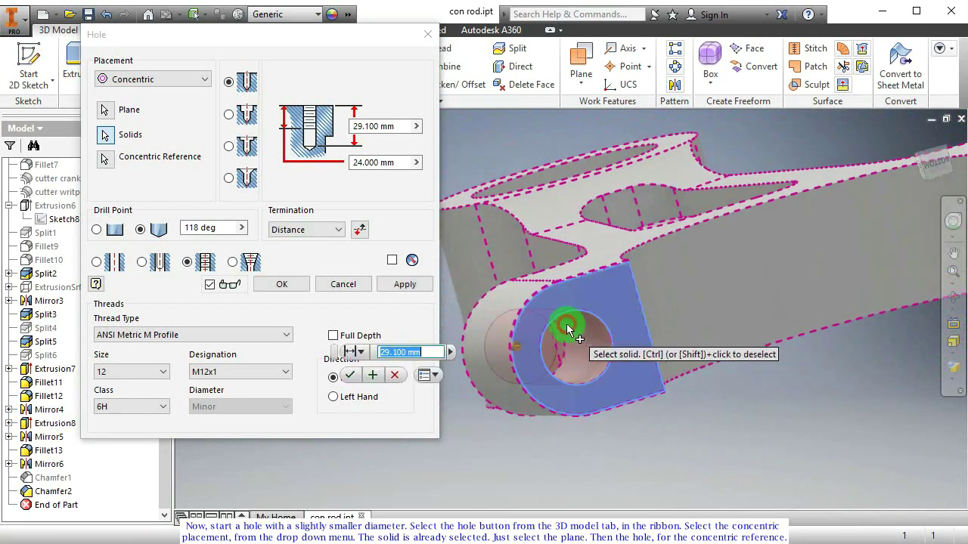
- Keep the ANSI Metric M 12 size with M12x1 thread and create Hole1
shift+middle_drag(569, 349, 466, 338)
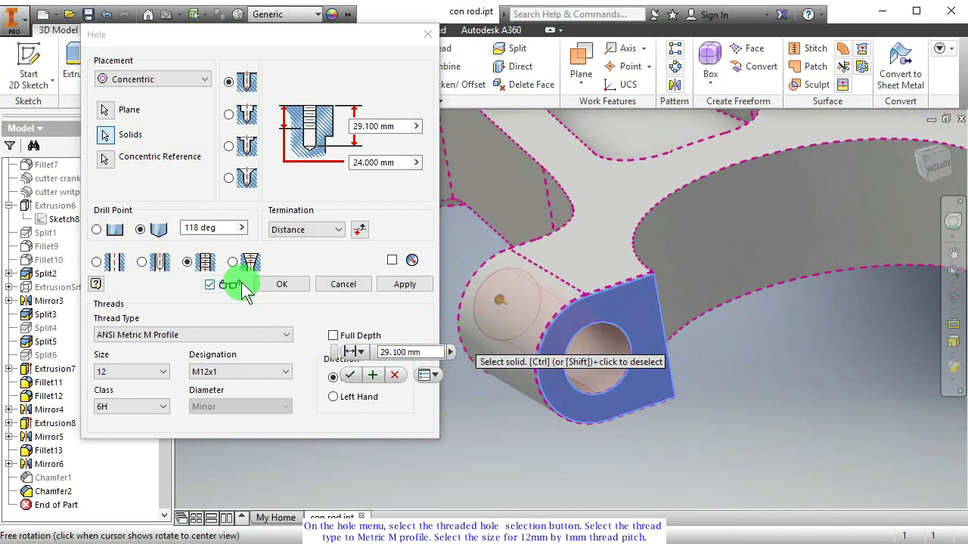
click(131, 374)
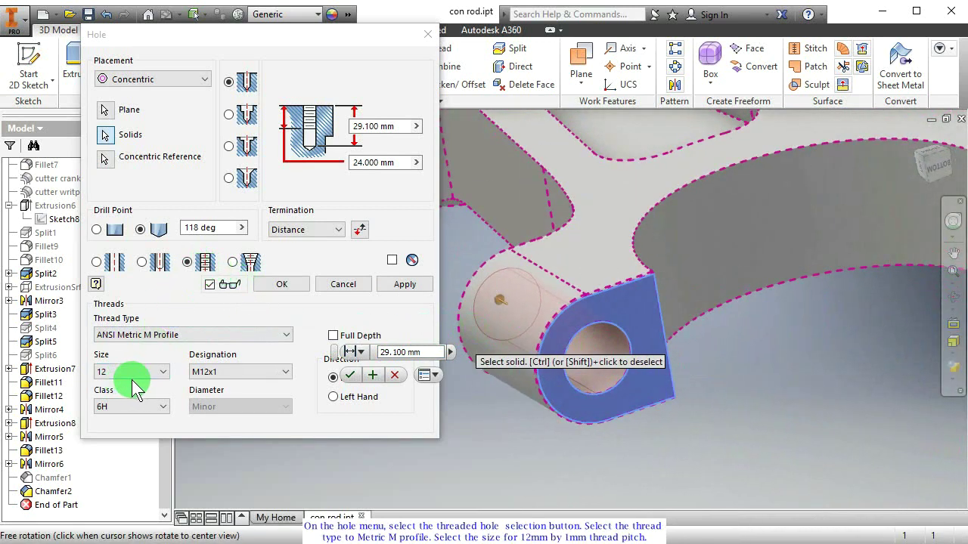
click(219, 372)
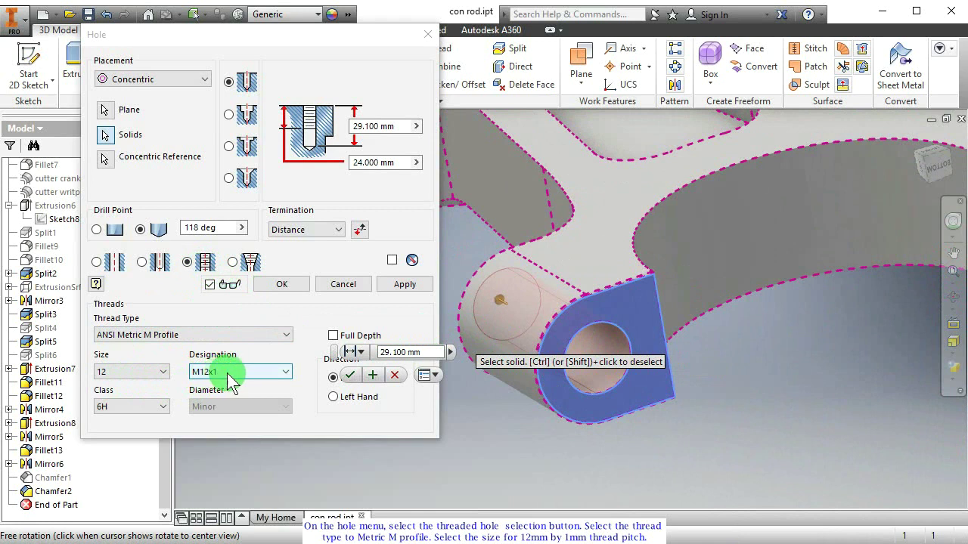
mouse_move(594, 337)
shift+middle_down()
mouse_move(620, 363)
mouse_move(612, 347)
mouse_move(597, 346)
shift+middle_up()
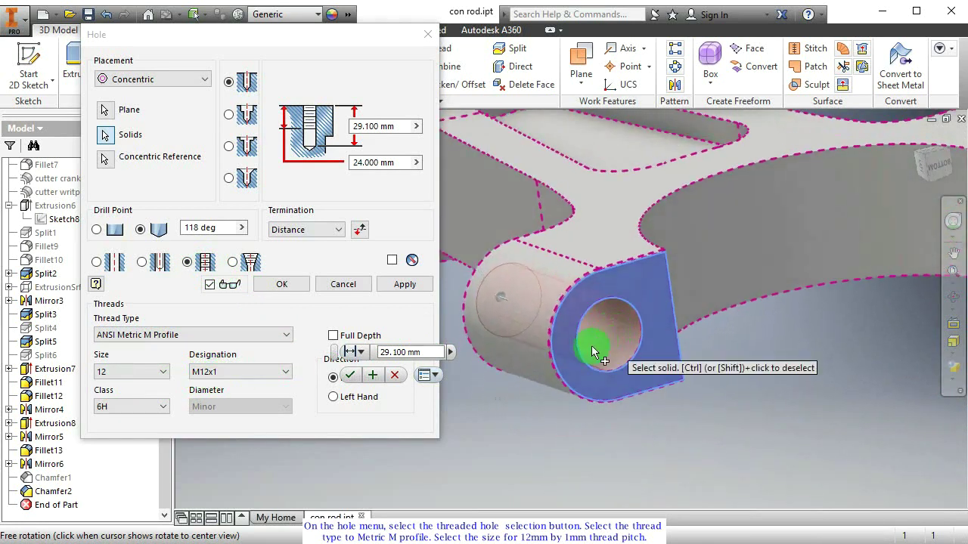
click(350, 375)
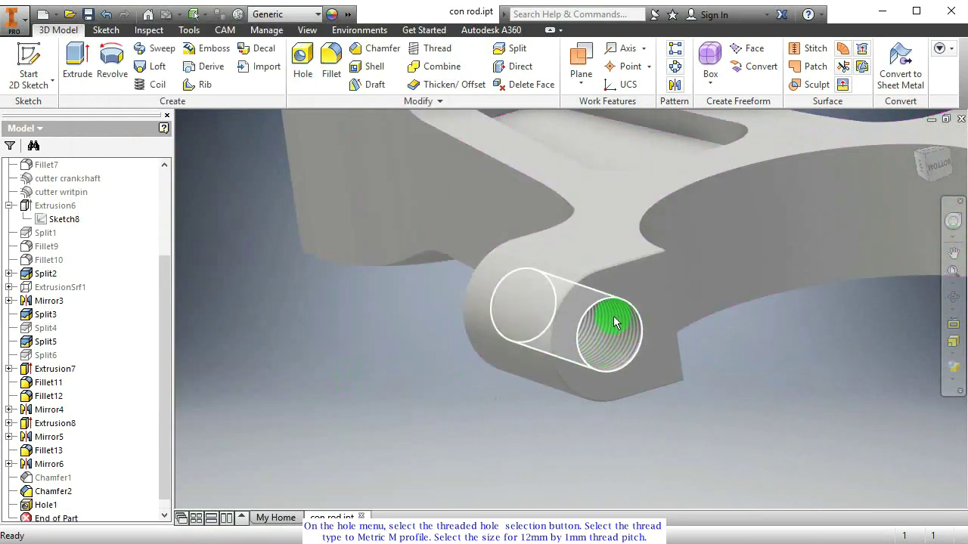
scroll(631, 345, down, 3)
middle_drag(631, 346, 223, 446)
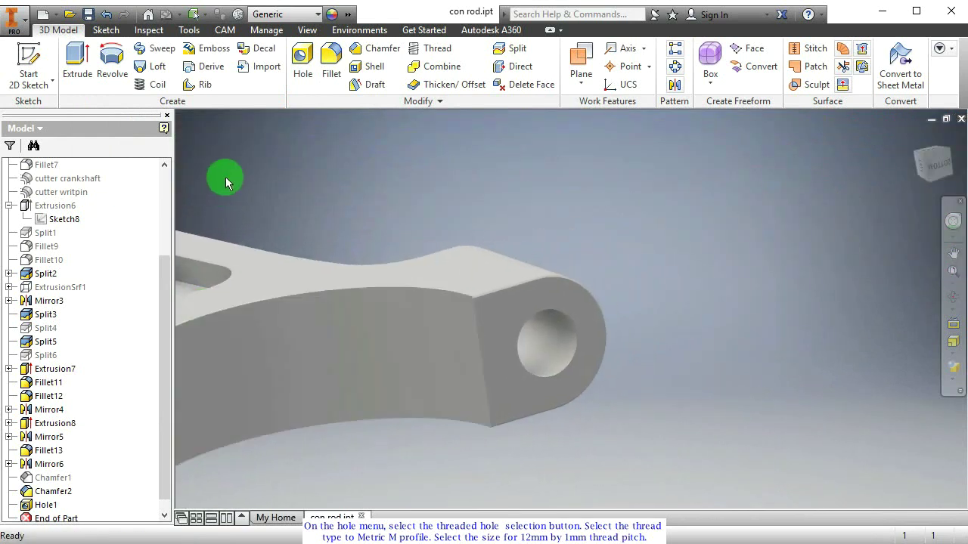
- Add a concentric M12x1 threaded hole, Hole2, in the other lug's bore
click(303, 64)
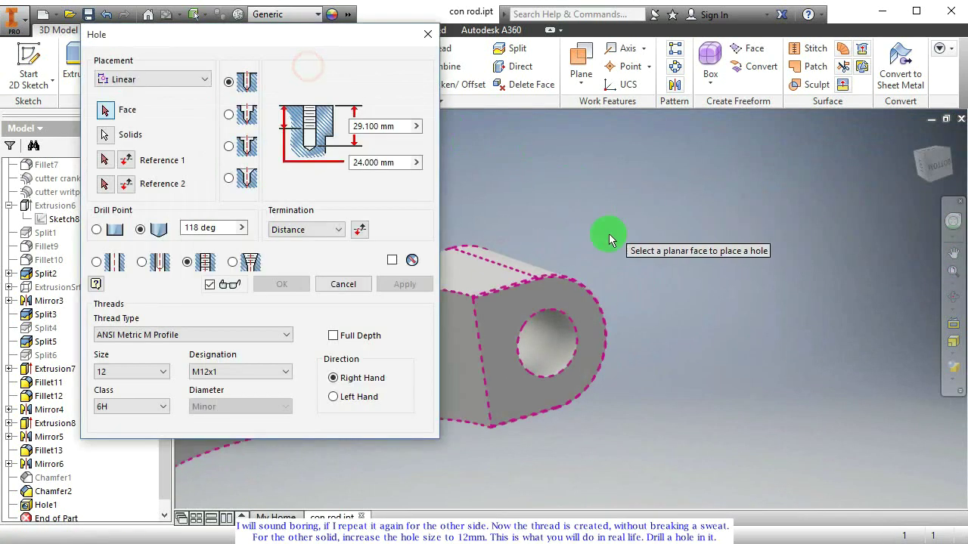
click(591, 344)
click(349, 163)
click(165, 76)
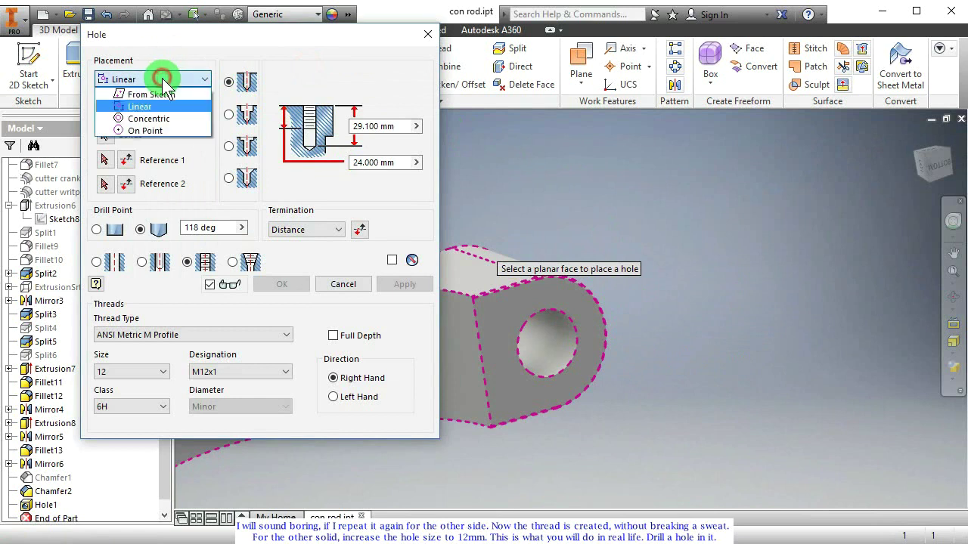
click(155, 119)
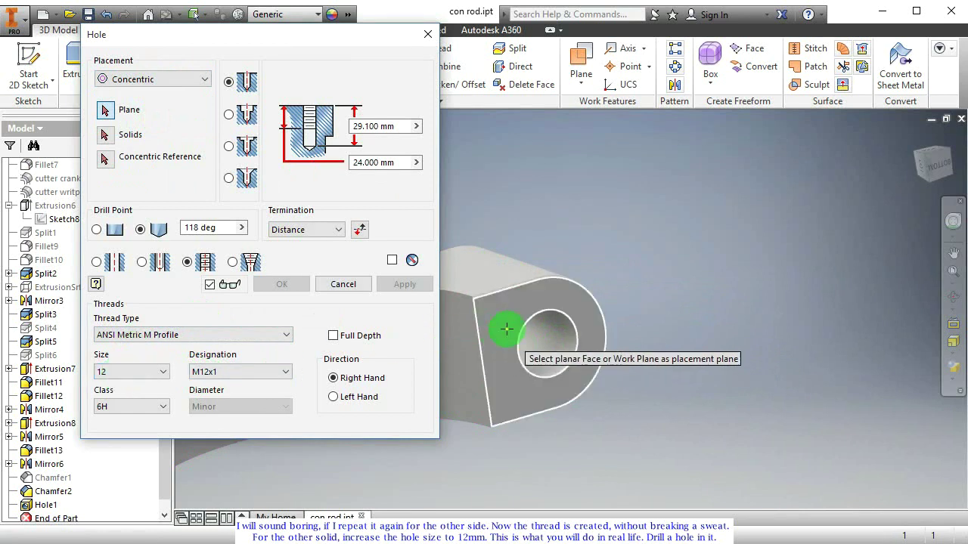
click(578, 319)
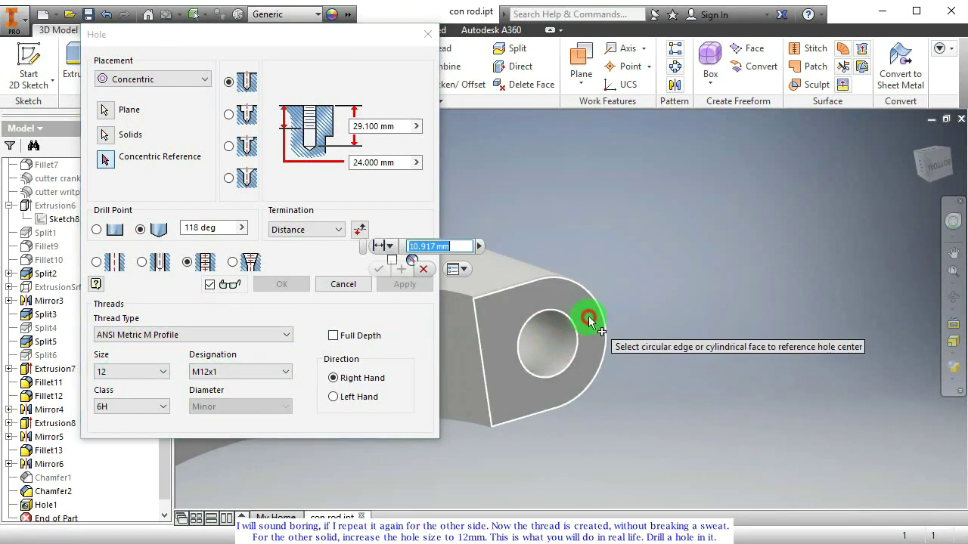
click(536, 351)
click(292, 280)
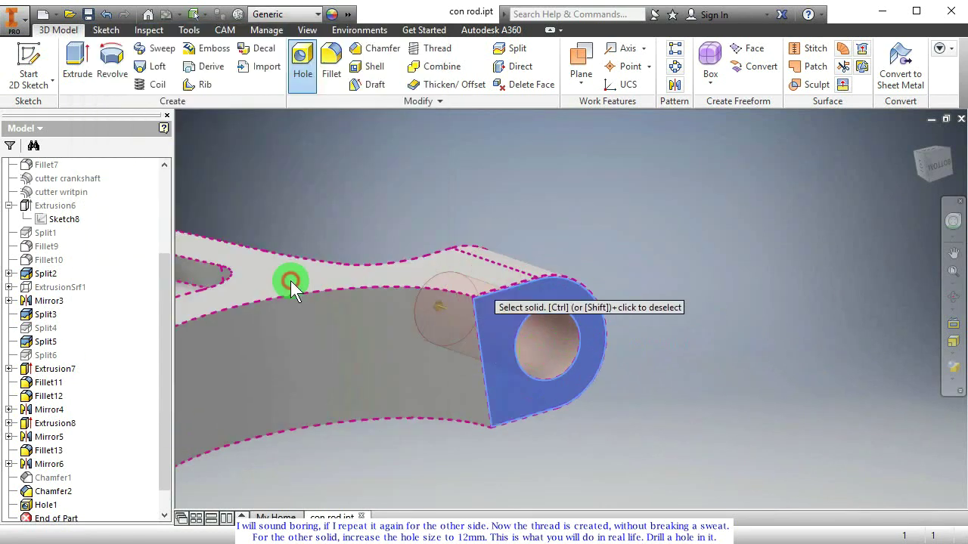
shift+middle_drag(490, 378, 263, 251)
drag(159, 292, 164, 190)
- Show the hidden Solid3 body again and inspect the small-end and big-end holes
right_click(61, 206)
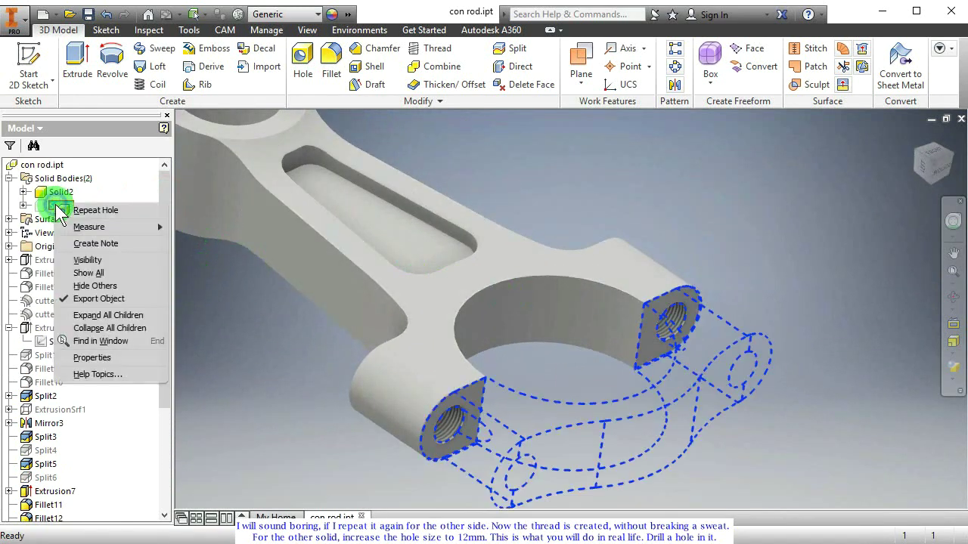
click(87, 261)
shift+middle_drag(460, 313, 408, 283)
scroll(397, 373, up, 5)
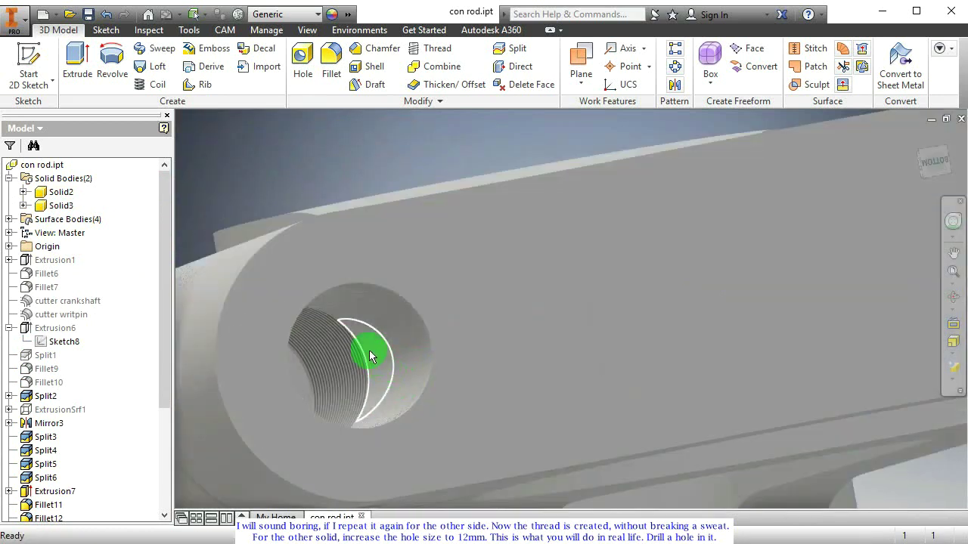
scroll(446, 340, down, 4)
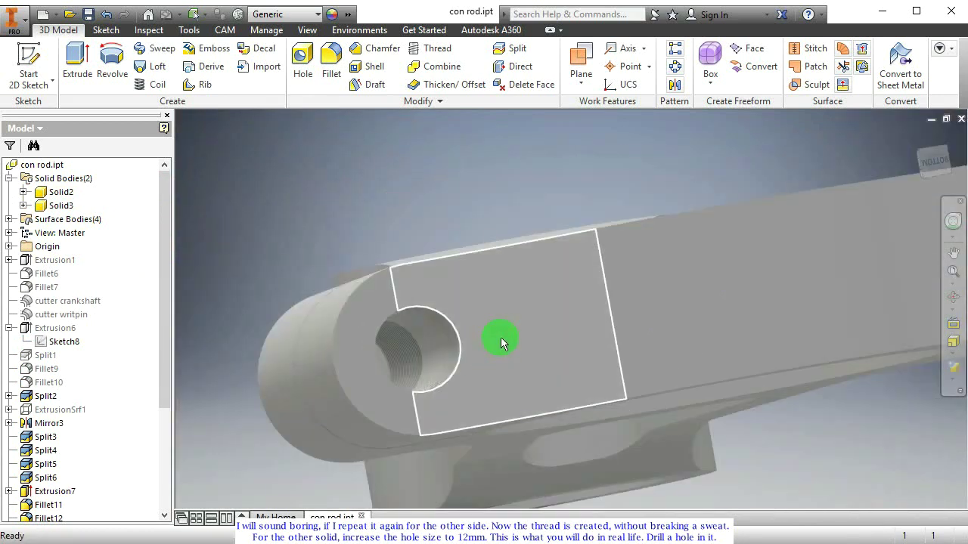
shift+middle_drag(499, 339, 384, 397)
click(366, 417)
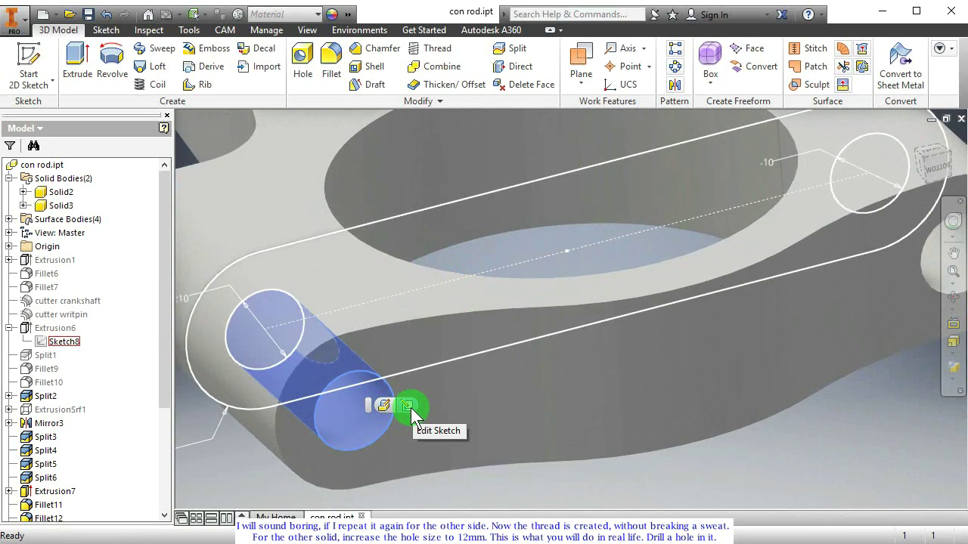
mouse_move(378, 404)
shift+middle_down()
mouse_move(259, 341)
mouse_move(432, 381)
mouse_move(418, 340)
mouse_move(613, 350)
mouse_move(425, 342)
mouse_move(433, 333)
shift+middle_up()
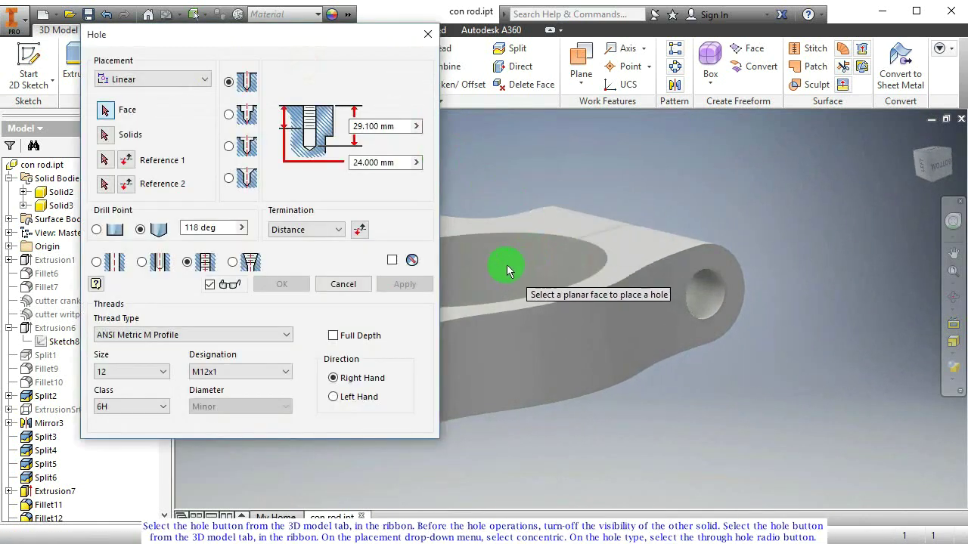
- Cancel the Hole dialog and hide Solid2 so only the rod shows
middle_drag(507, 265, 642, 262)
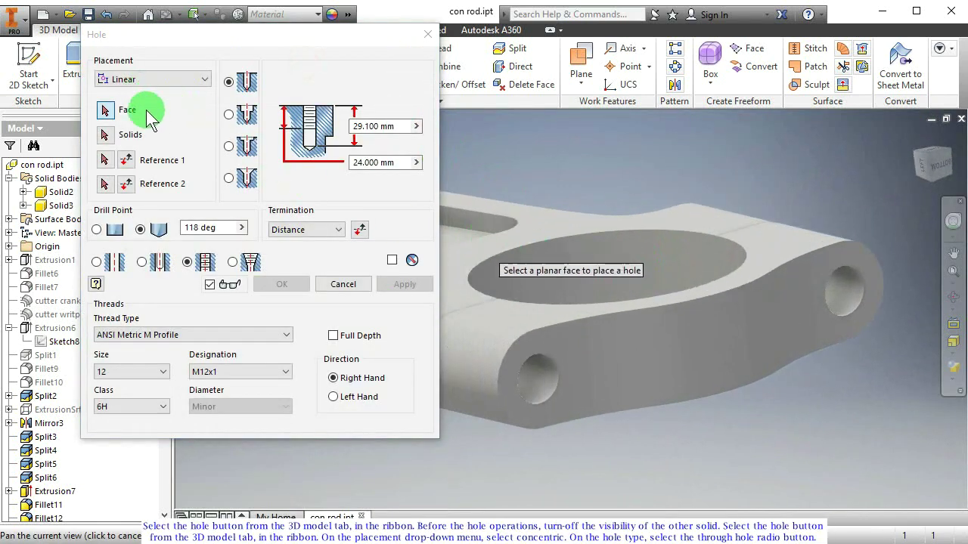
click(431, 35)
click(61, 205)
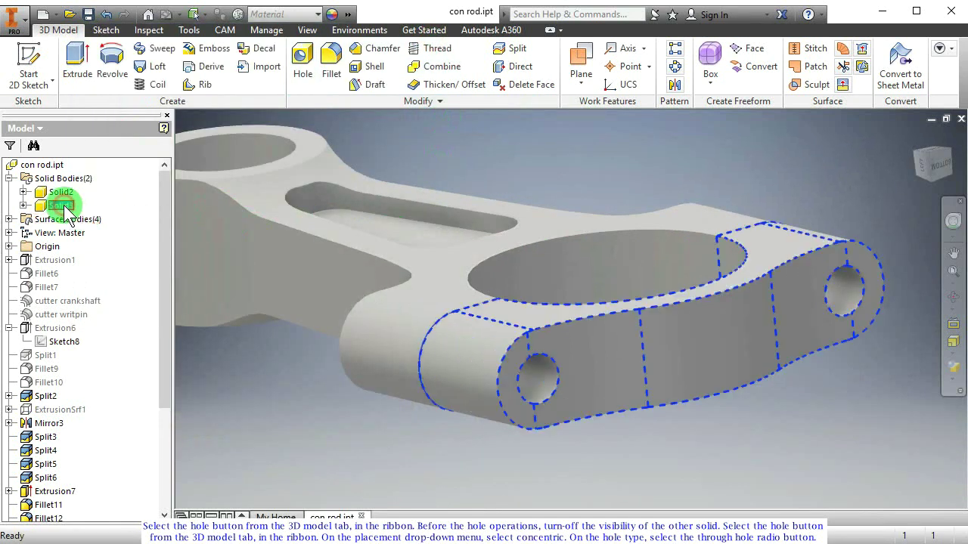
right_click(62, 192)
click(87, 242)
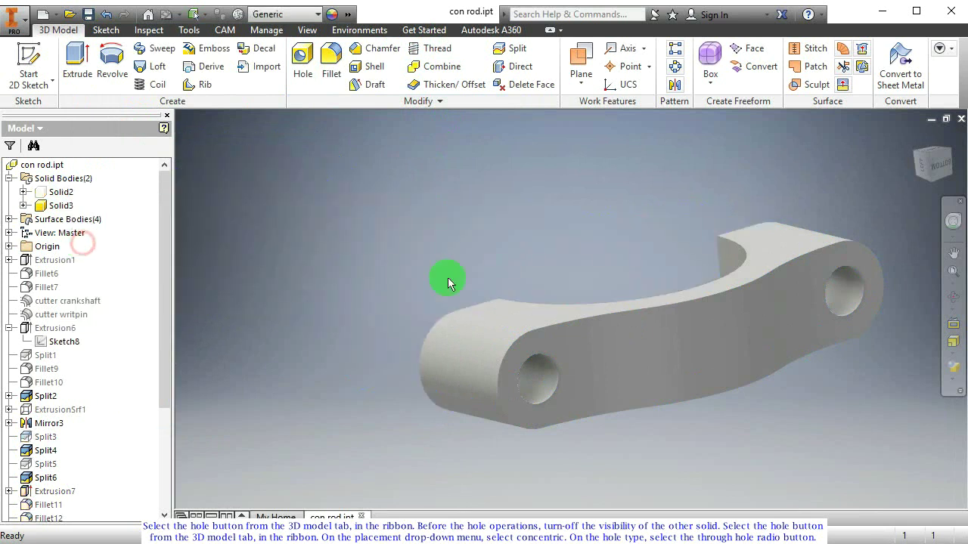
shift+middle_drag(448, 277, 391, 262)
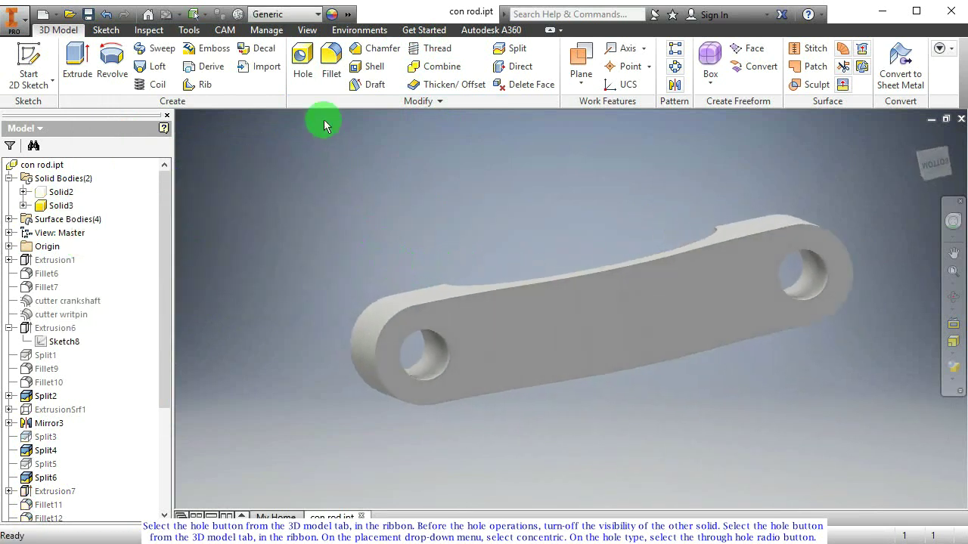
- Set up a concentric clearance hole for an Ansi Metric M Profile M12 Hex Head Bolt
click(303, 70)
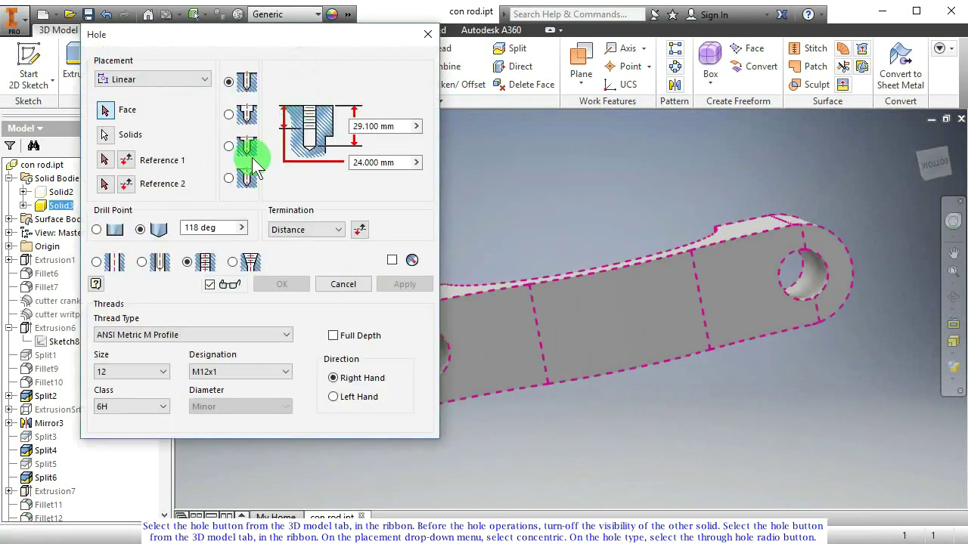
click(122, 79)
click(132, 119)
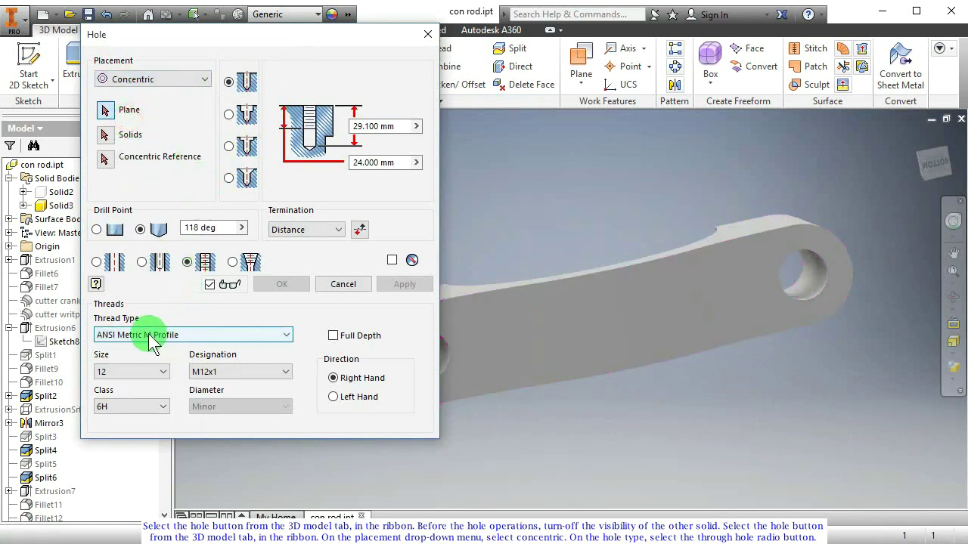
click(146, 262)
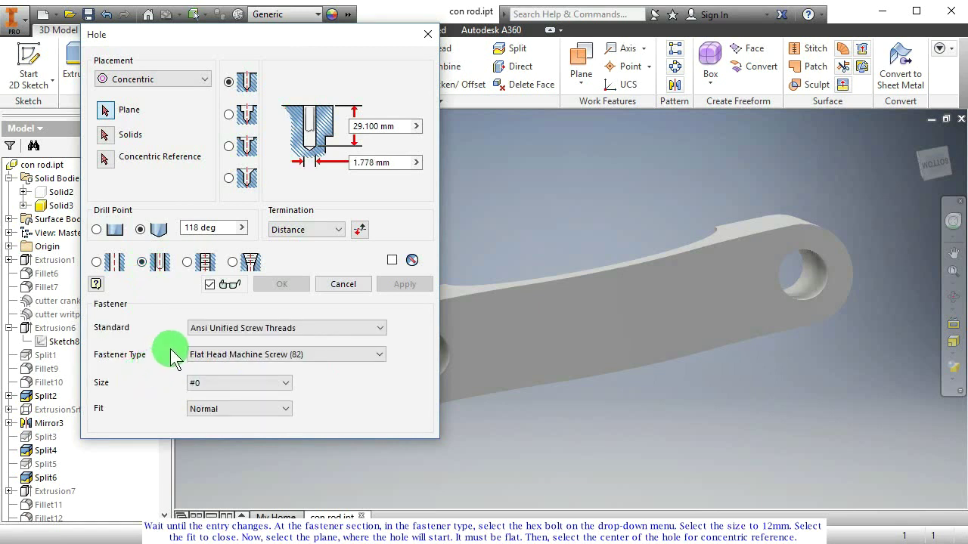
click(221, 333)
click(218, 352)
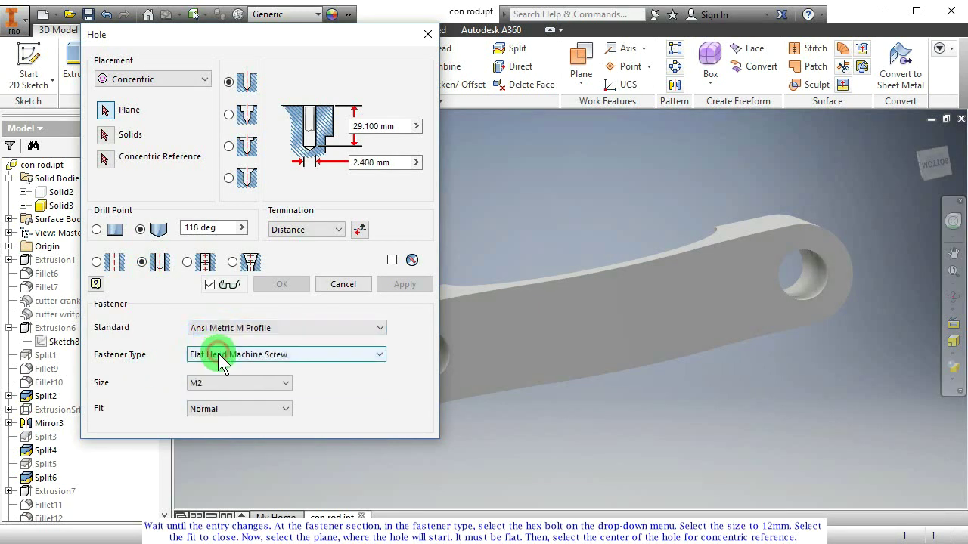
click(227, 357)
click(227, 377)
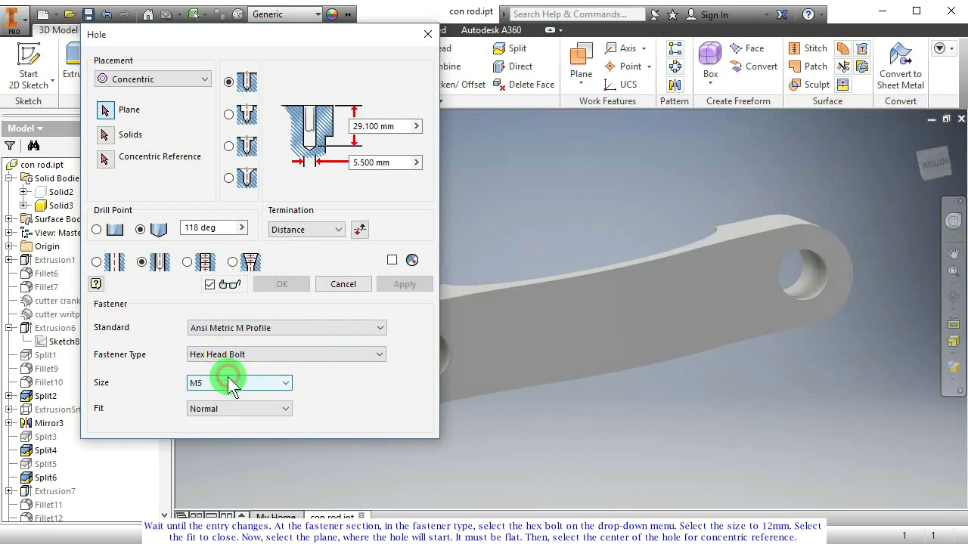
click(226, 382)
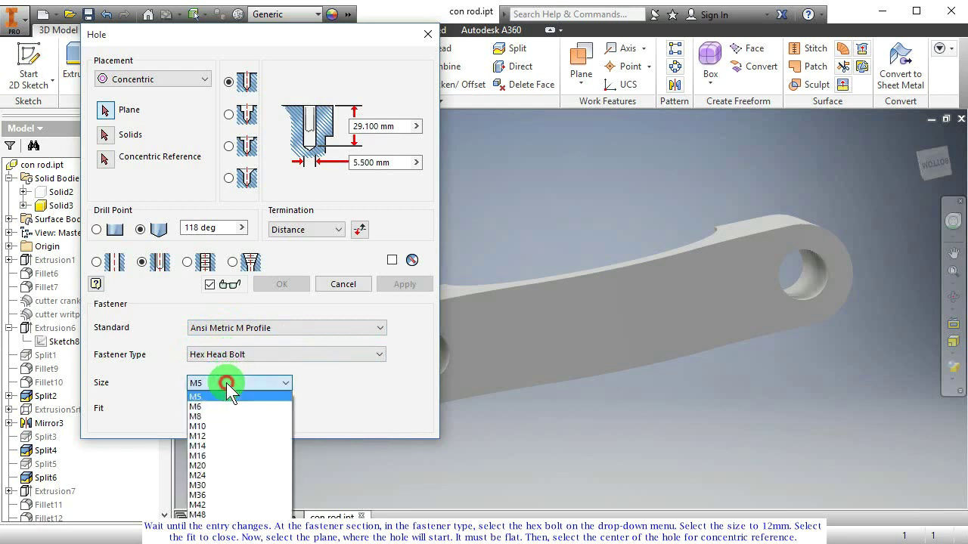
click(217, 436)
click(273, 94)
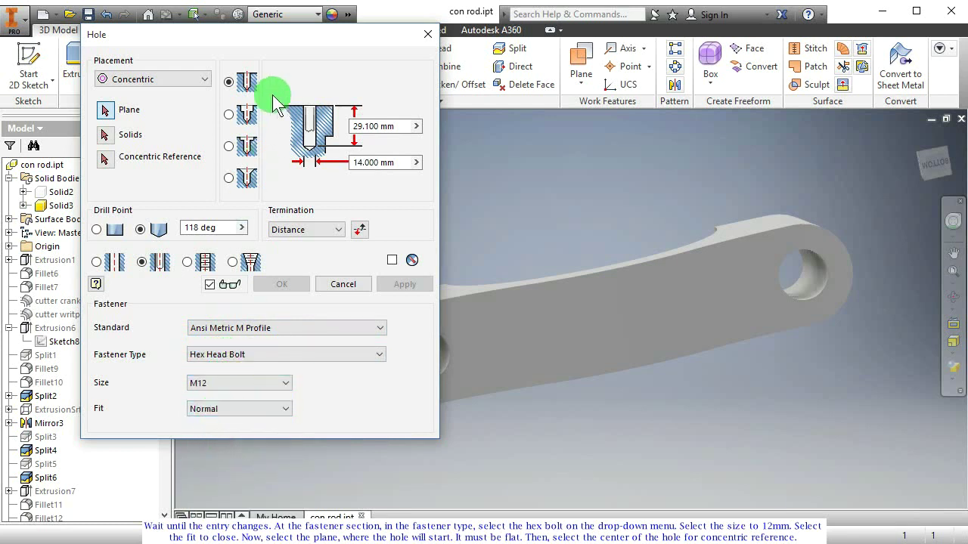
drag(282, 40, 783, 56)
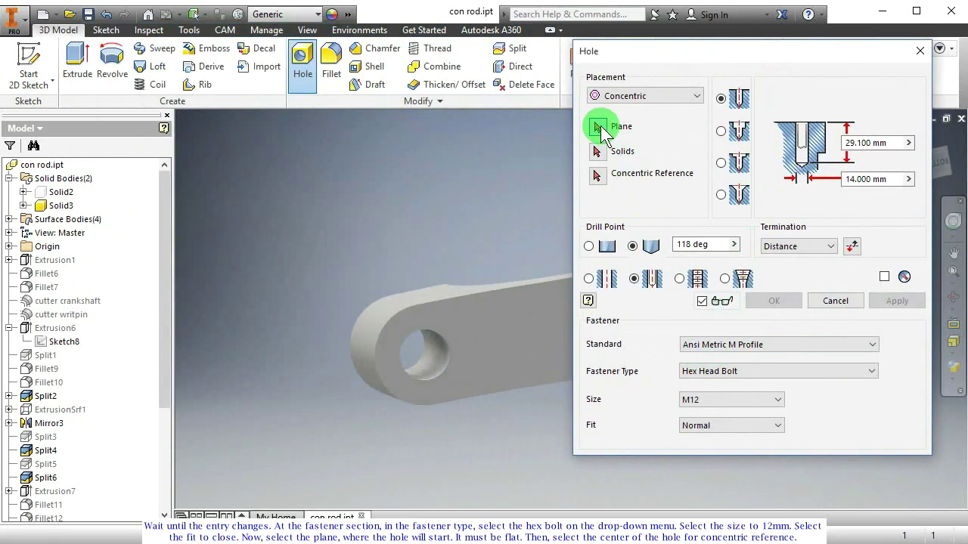
- Place the M12 clearance hole concentric on the rod end with a Close fit (13 mm)
click(433, 321)
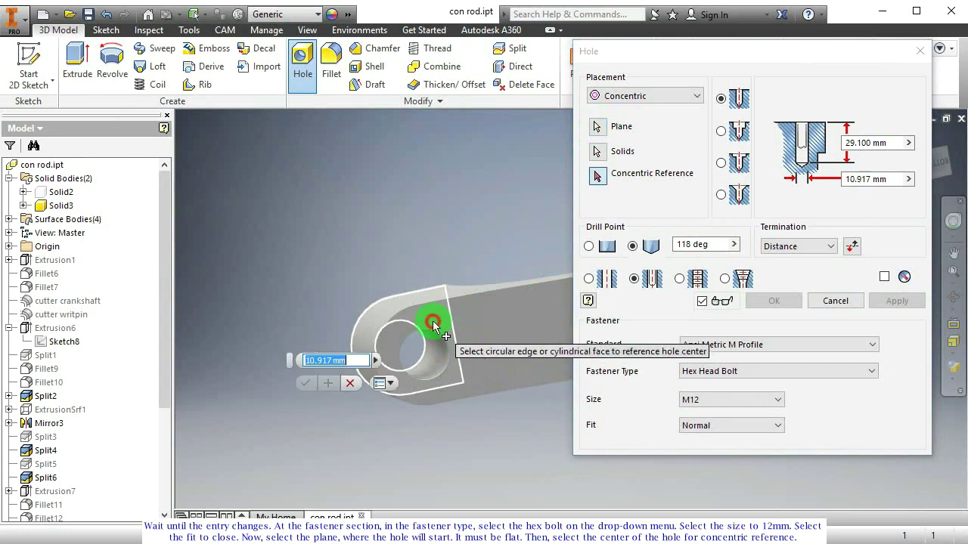
click(420, 371)
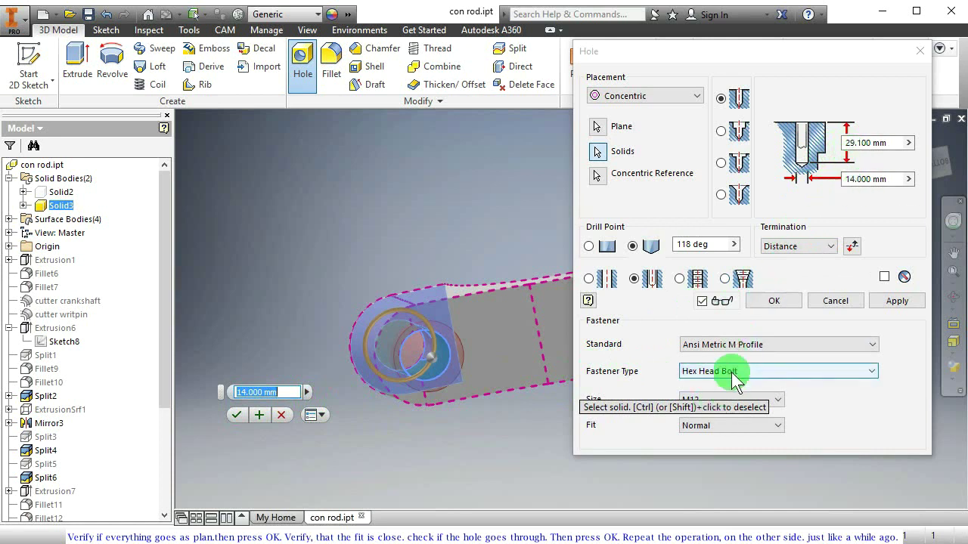
drag(705, 54, 730, 29)
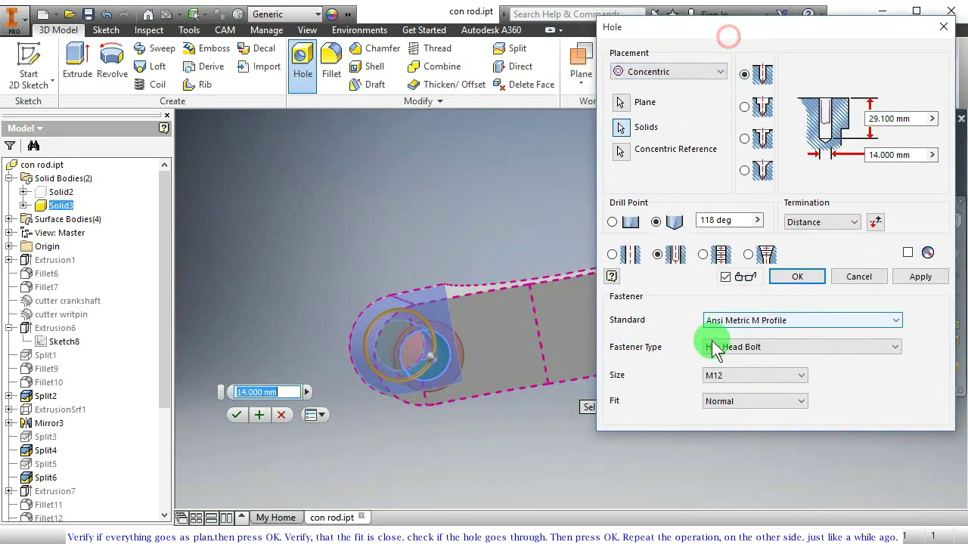
click(724, 375)
click(725, 381)
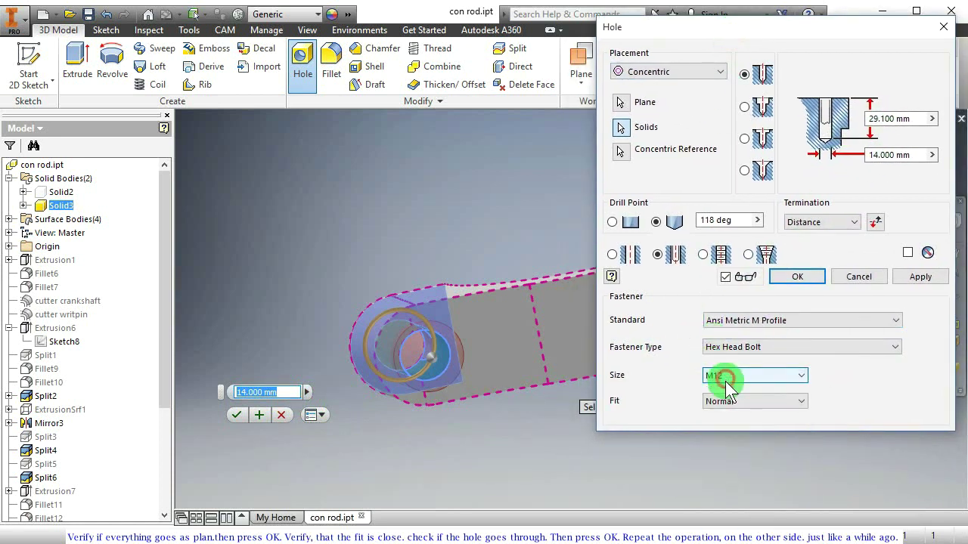
click(727, 401)
click(726, 415)
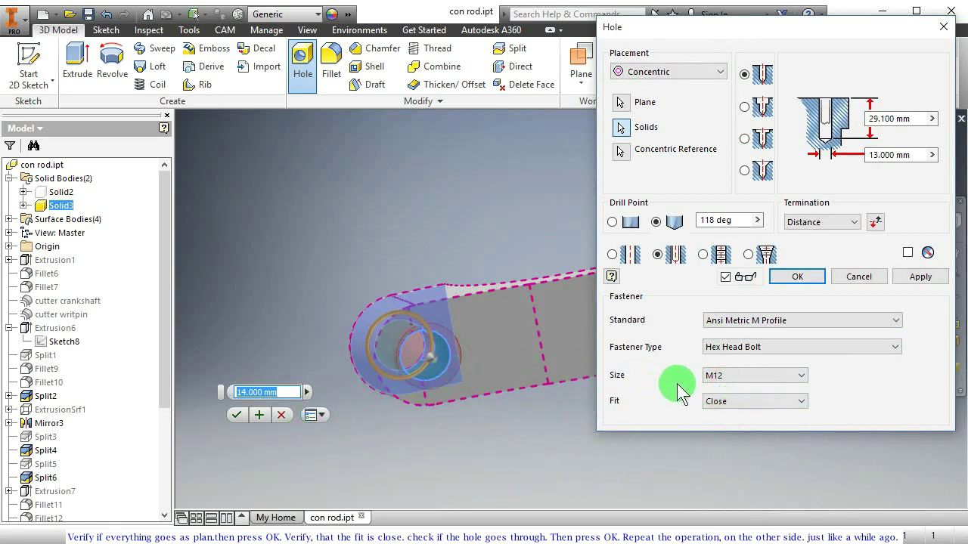
shift+middle_drag(439, 322, 518, 350)
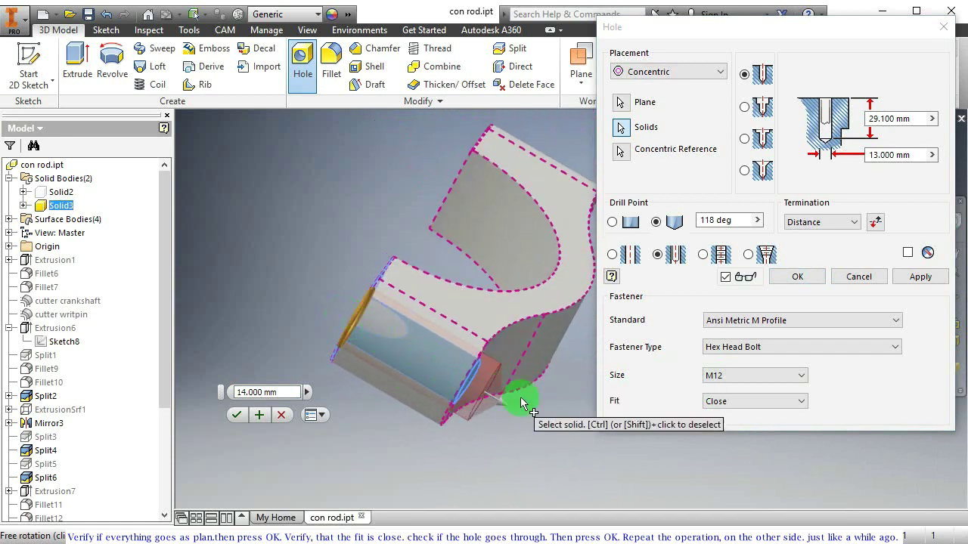
click(233, 417)
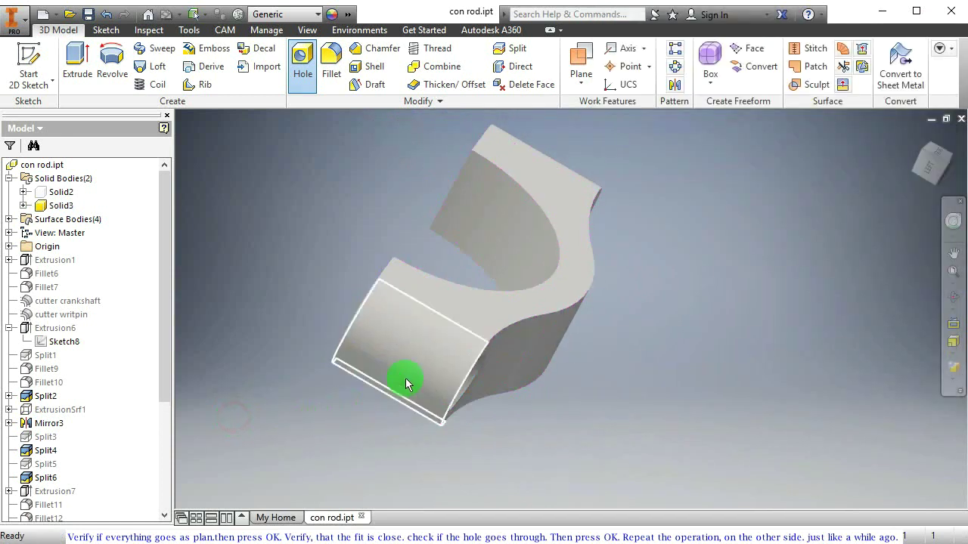
- Drill a concentric Close-fit M12 clearance hole, 29.100 mm deep, through the other lug
shift+middle_drag(406, 378, 504, 297)
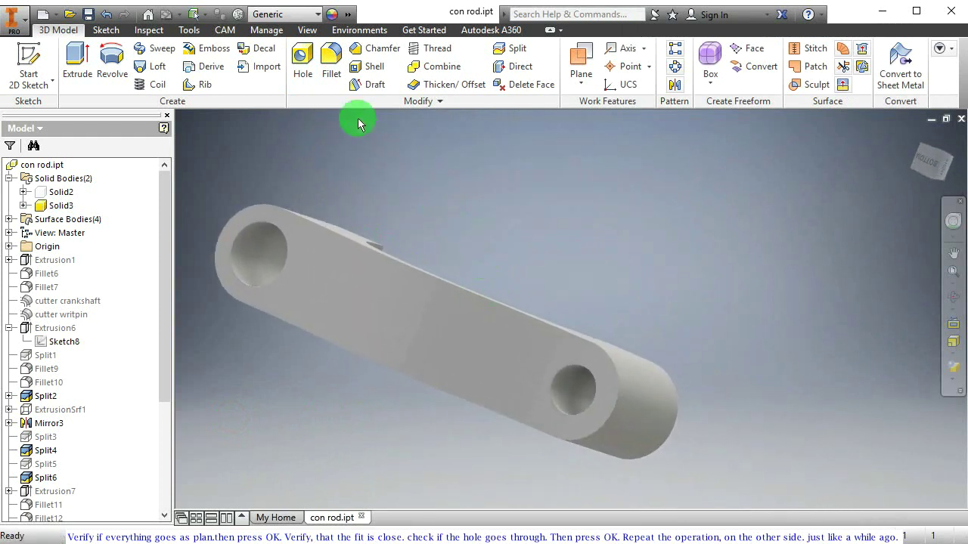
click(303, 66)
shift+middle_drag(541, 394, 365, 422)
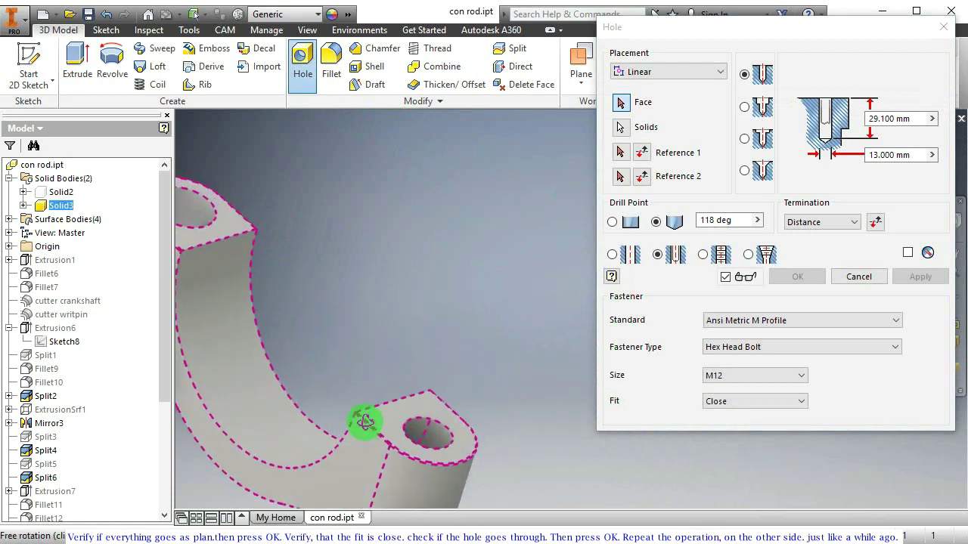
click(401, 442)
middle_drag(402, 447, 456, 350)
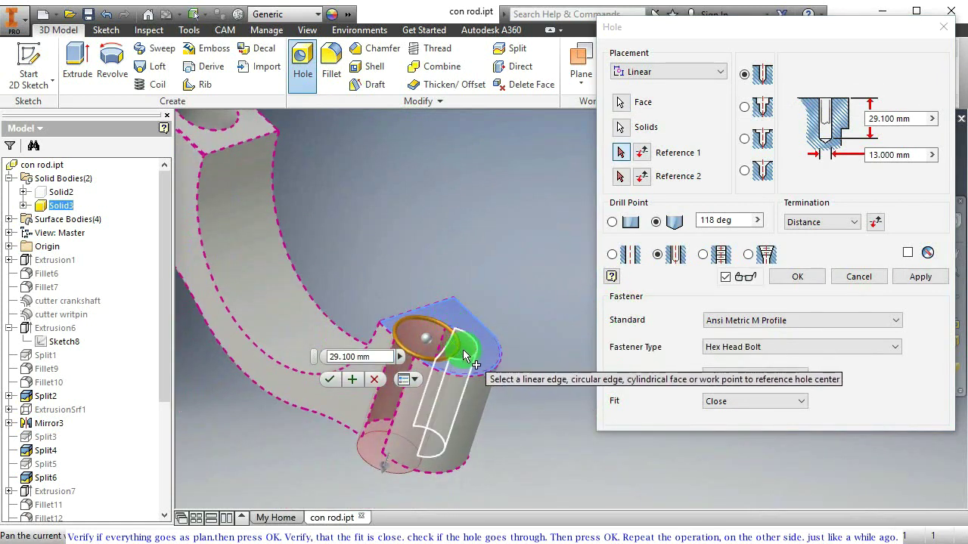
click(456, 349)
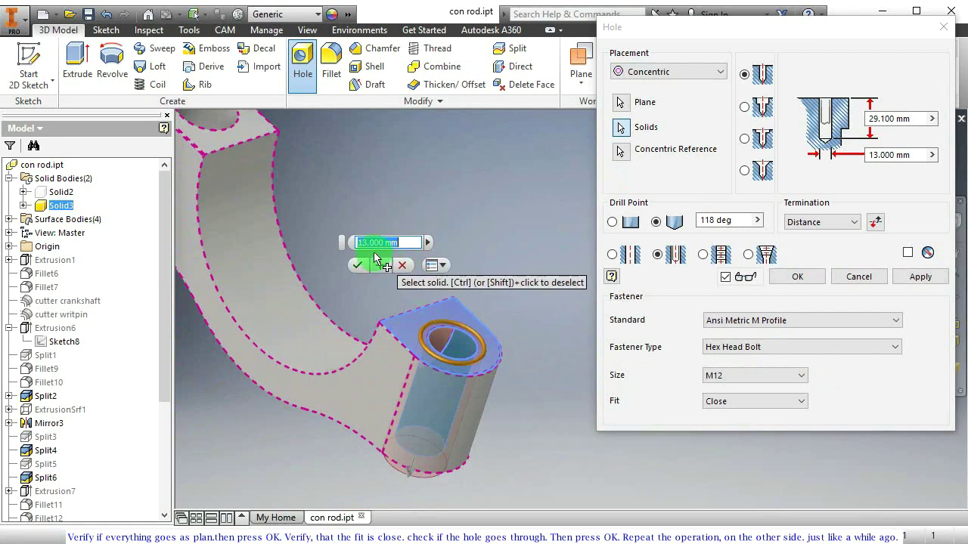
shift+middle_drag(411, 479, 472, 437)
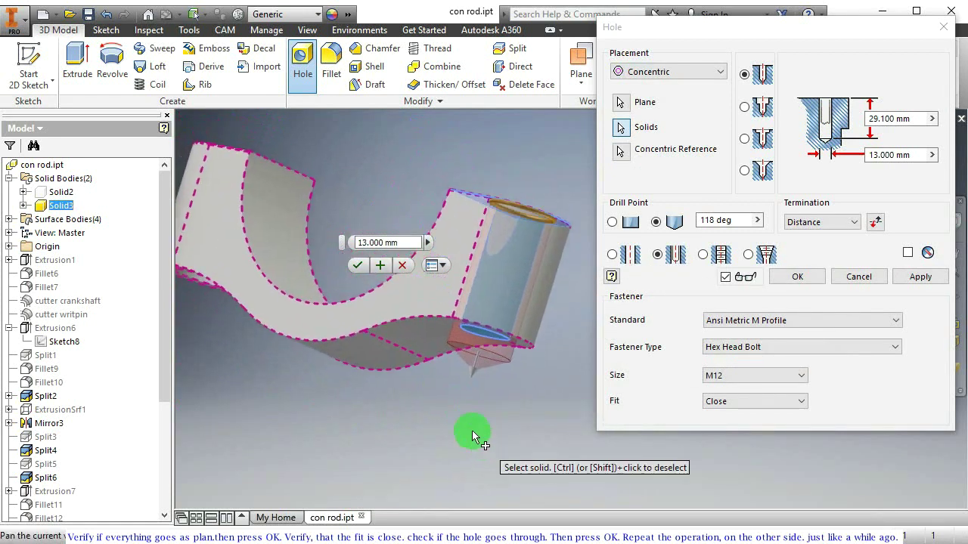
click(471, 376)
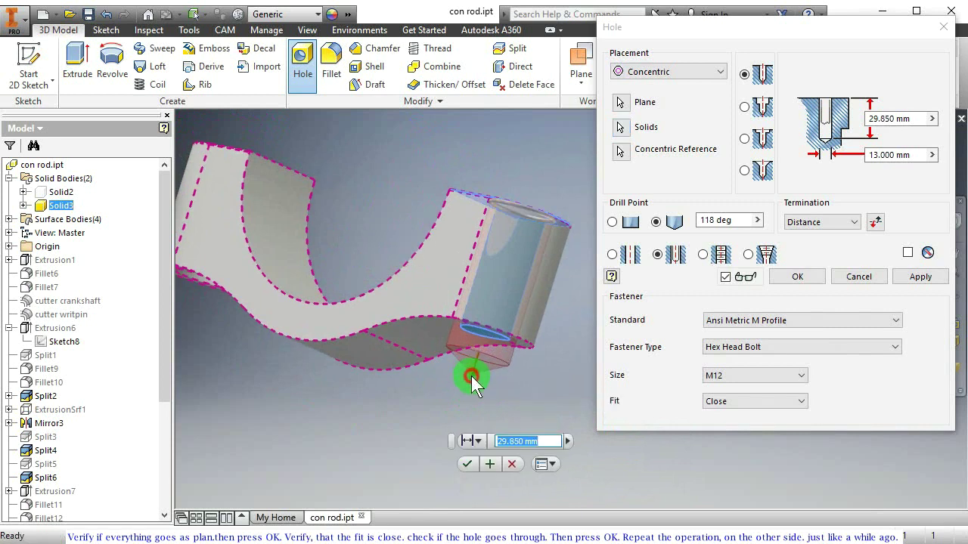
drag(471, 375, 472, 371)
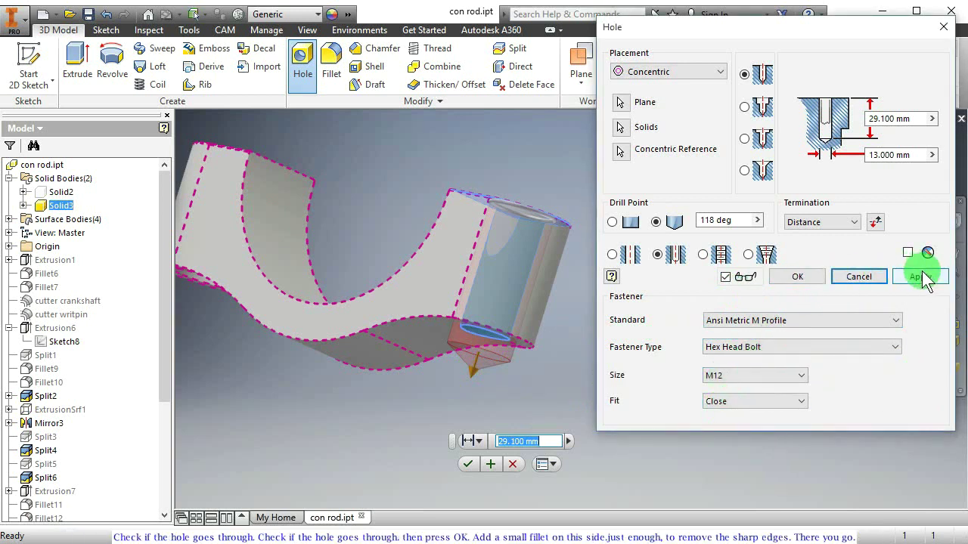
click(806, 274)
shift+middle_drag(812, 272, 542, 267)
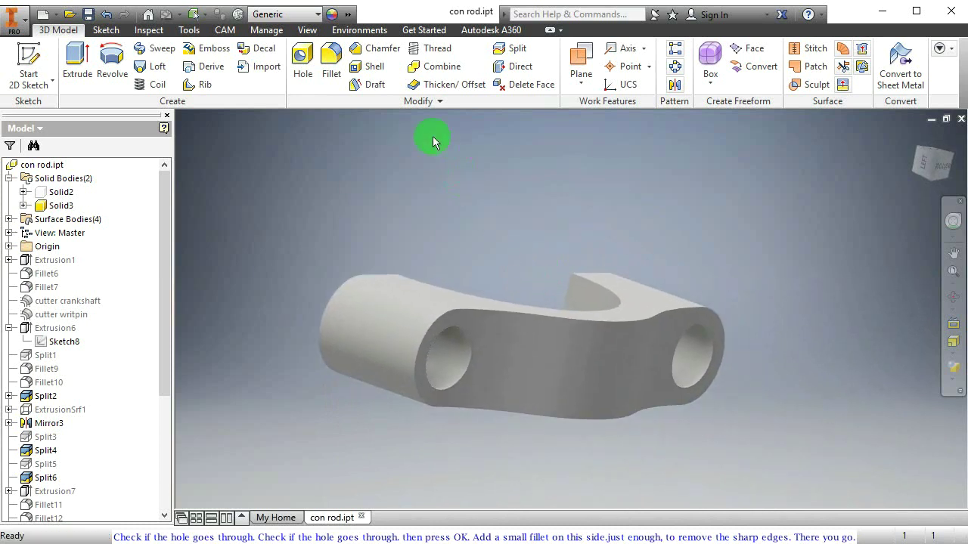
- Fillet the 12-edge chain on the cap's side with a 2 mm radius
click(331, 60)
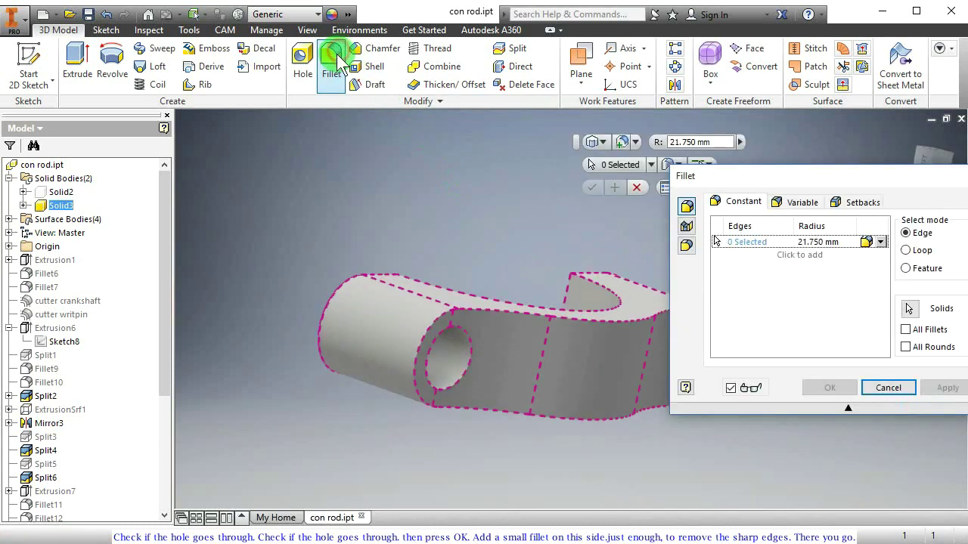
click(820, 243)
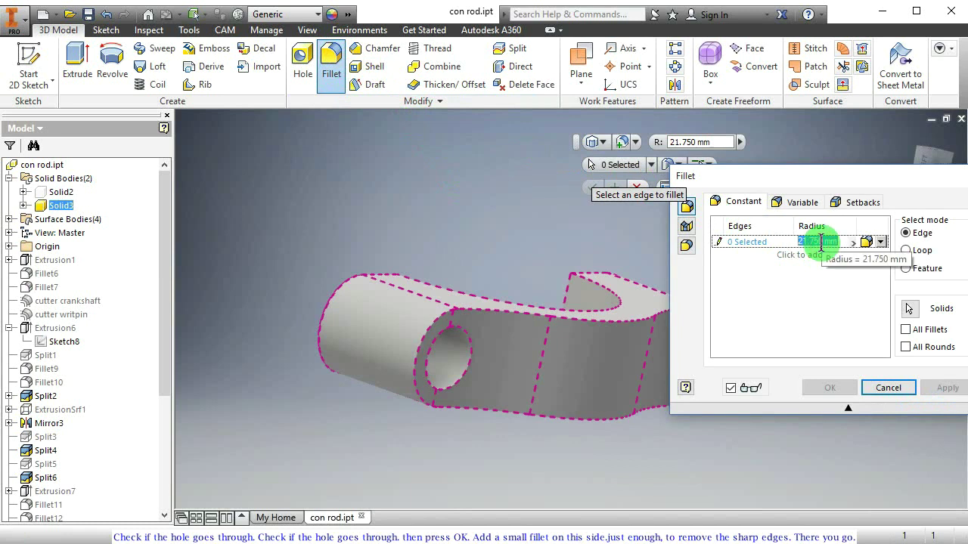
text(2)
click(477, 311)
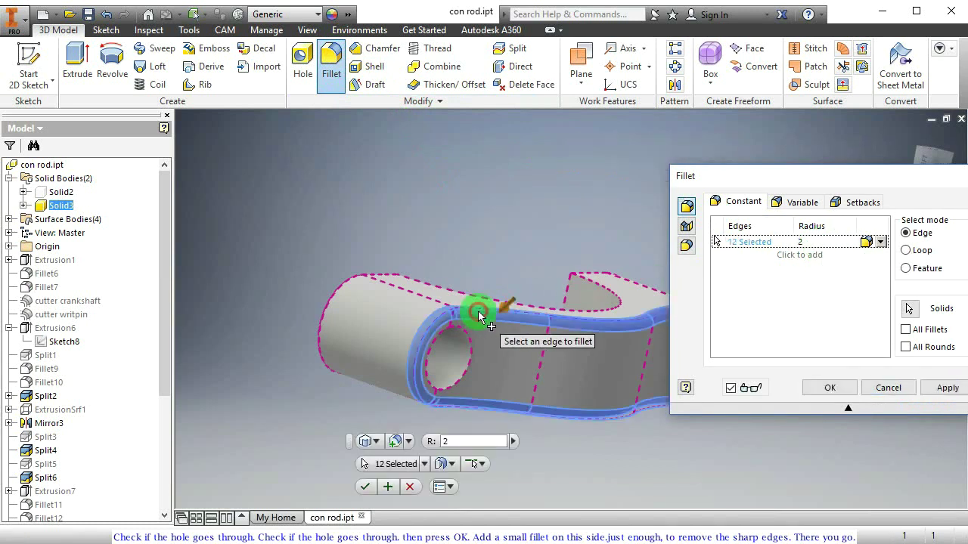
click(811, 387)
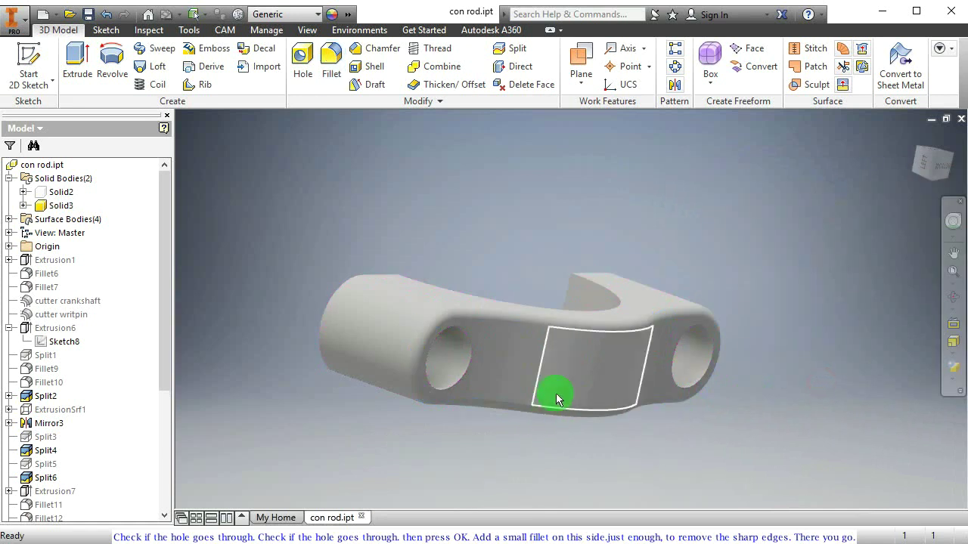
shift+middle_drag(556, 397, 524, 389)
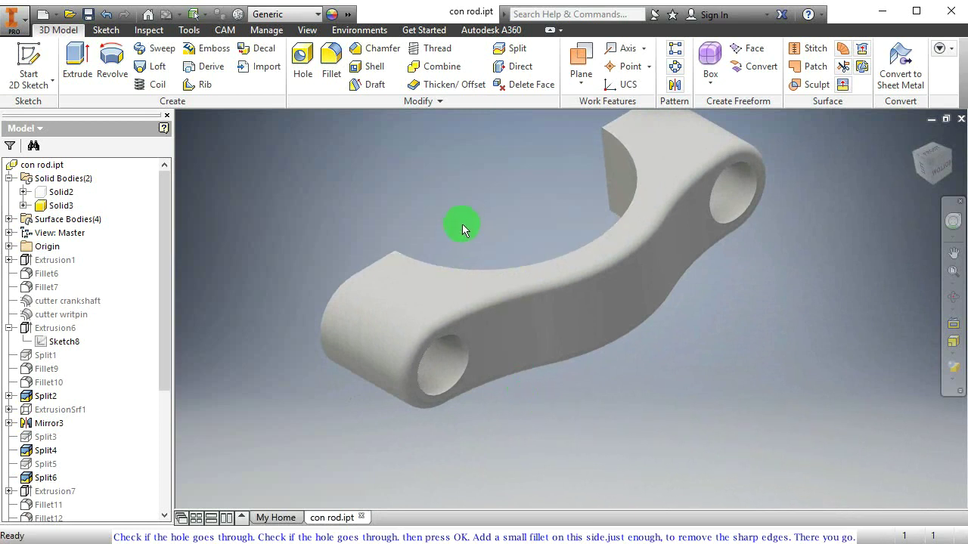
- Turn Solid2's visibility back on to show the rod with its cap fitted
shift+middle_drag(462, 224, 288, 229)
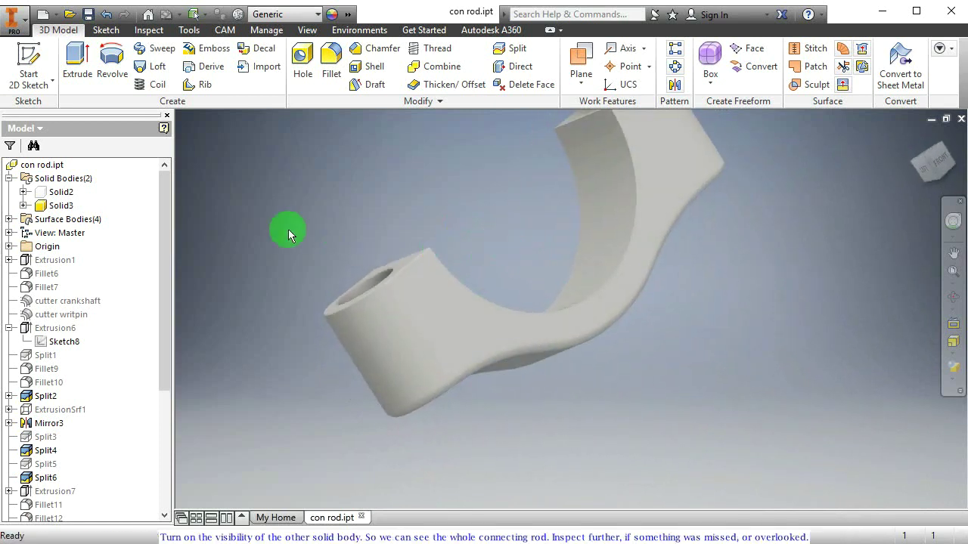
right_click(61, 192)
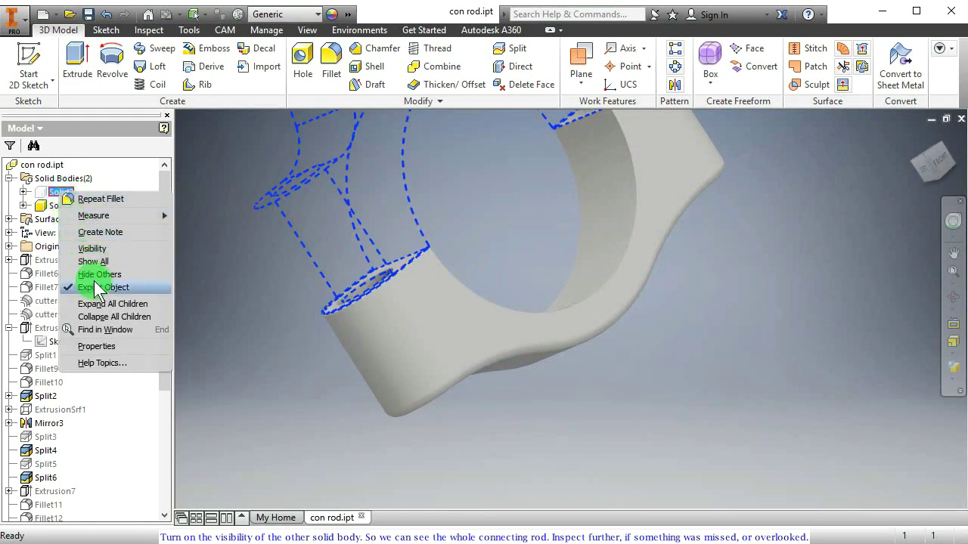
click(95, 248)
shift+middle_drag(492, 285, 640, 353)
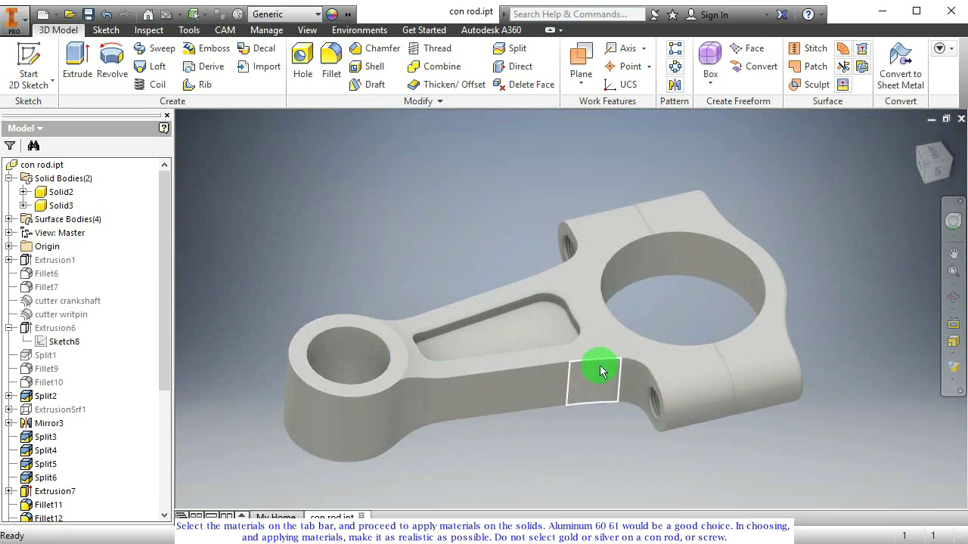
- Assign Aluminum 6061 from the Material Browser, replacing Generic
click(237, 14)
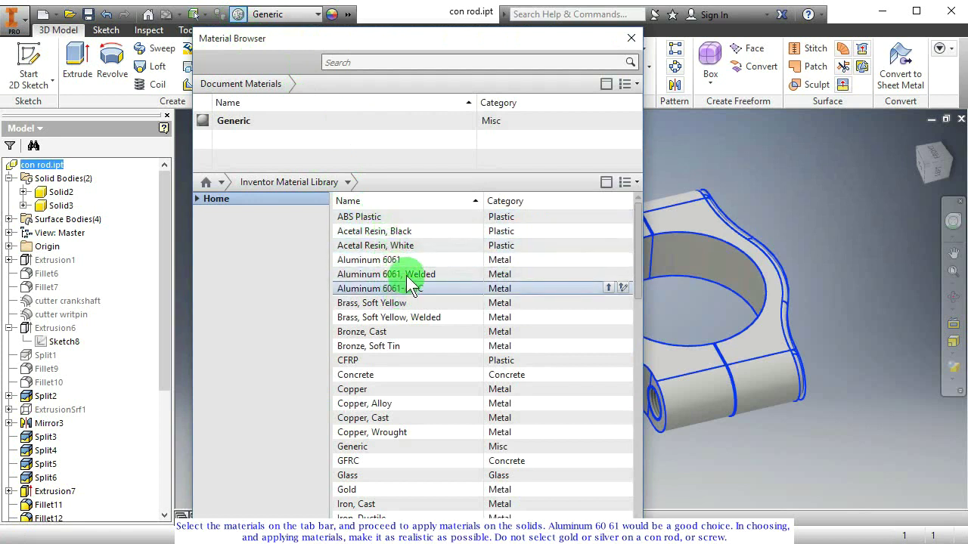
click(609, 260)
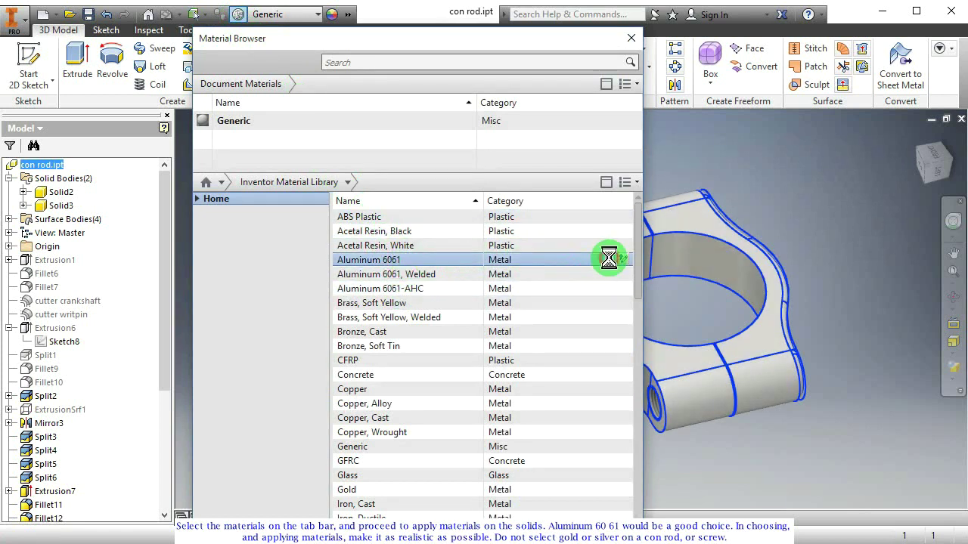
click(629, 38)
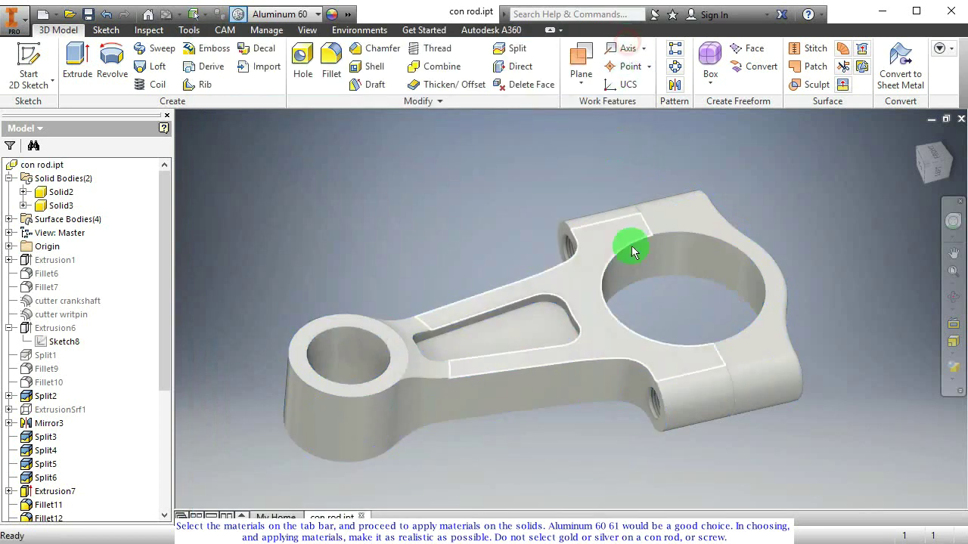
key(F4)
drag(627, 242, 752, 328)
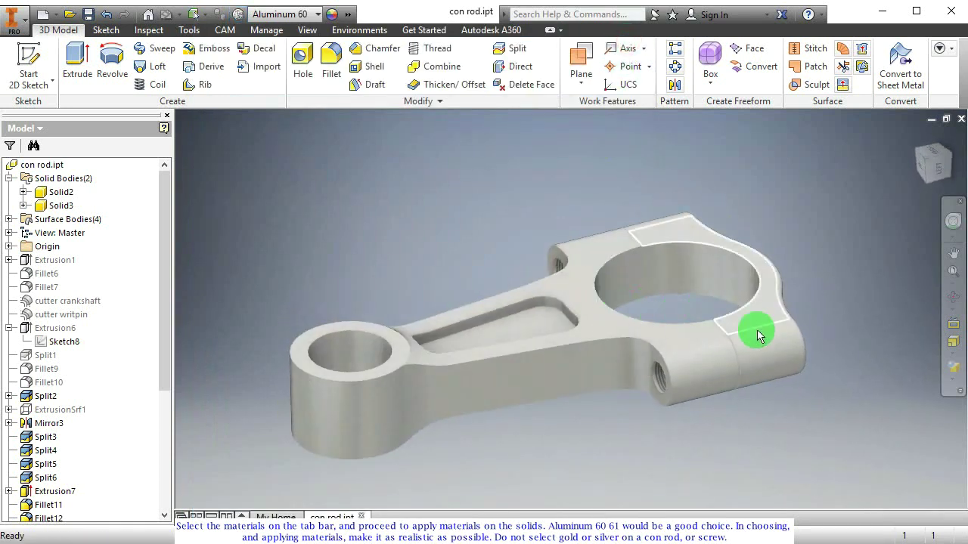
- Switch the connecting rod display to the Realistic visual style and inspect it from above and at an angle
click(957, 387)
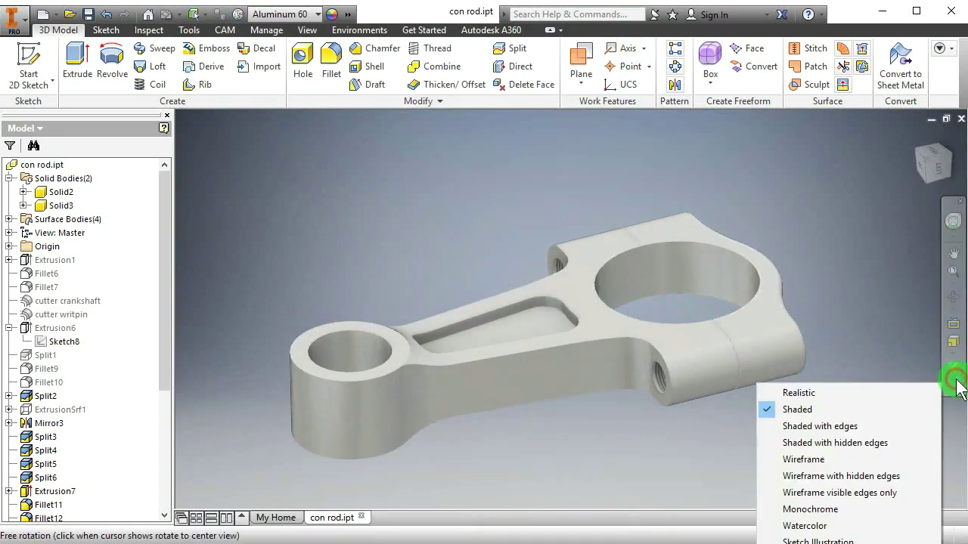
click(880, 392)
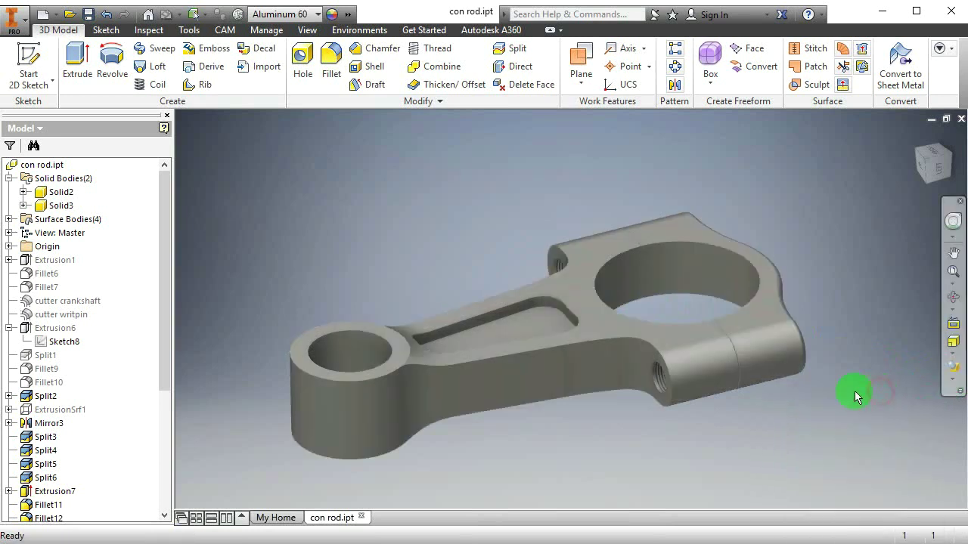
drag(456, 264, 724, 262)
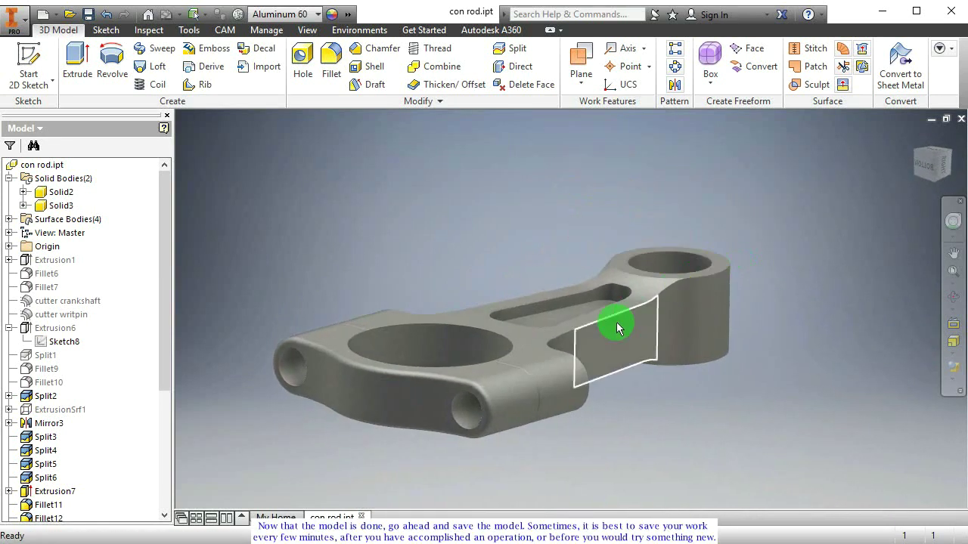
drag(616, 324, 535, 291)
key(Escape)
- Save the finished con rod.ipt part with its Aluminum 6061 material
key(F4)
key(F2)
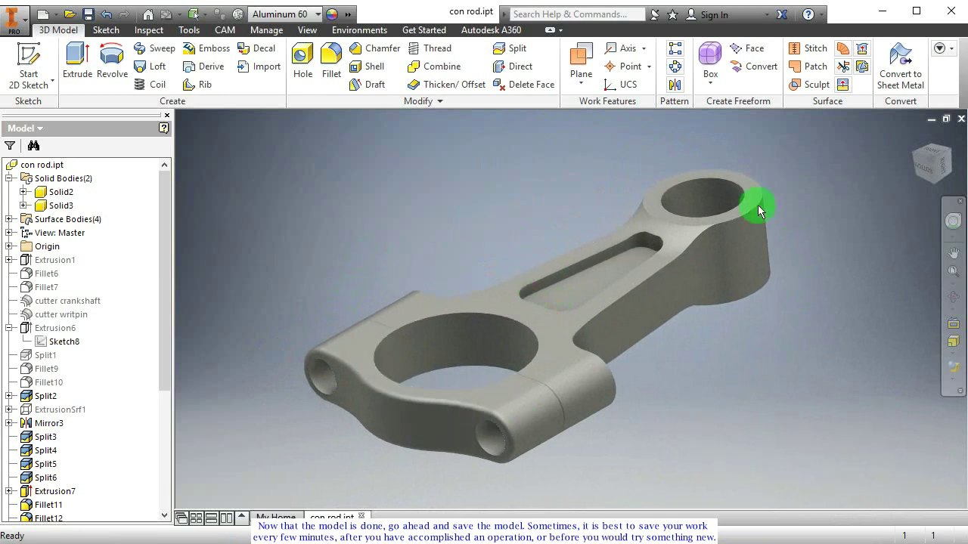
click(88, 14)
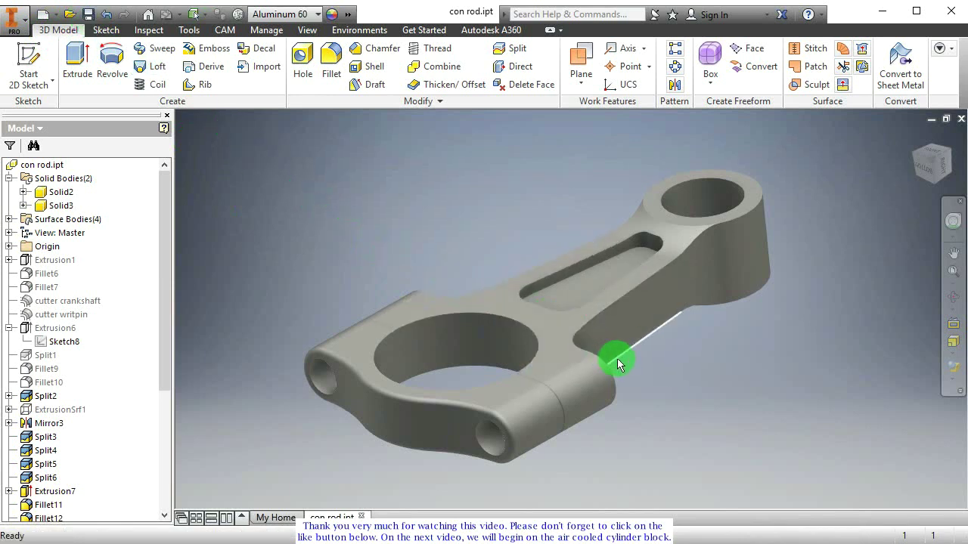
click(723, 392)
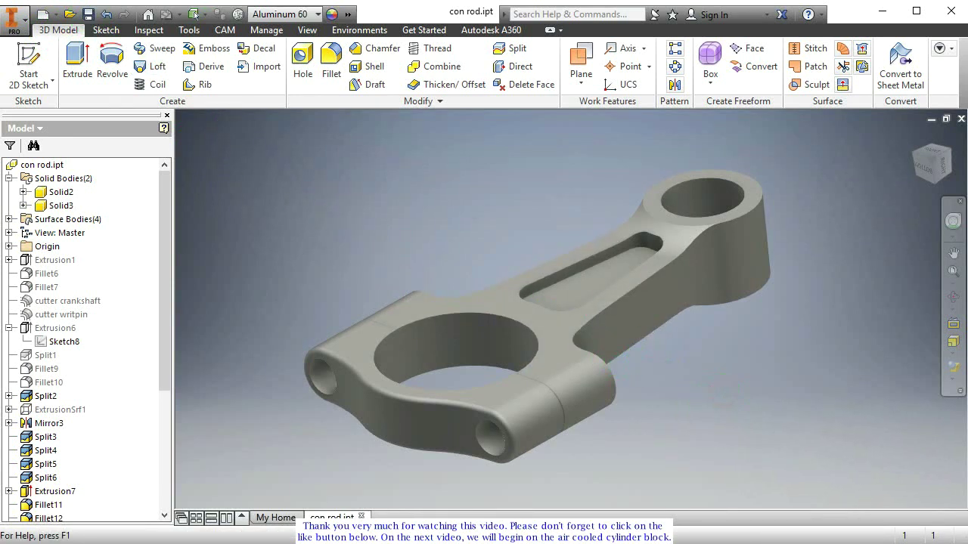